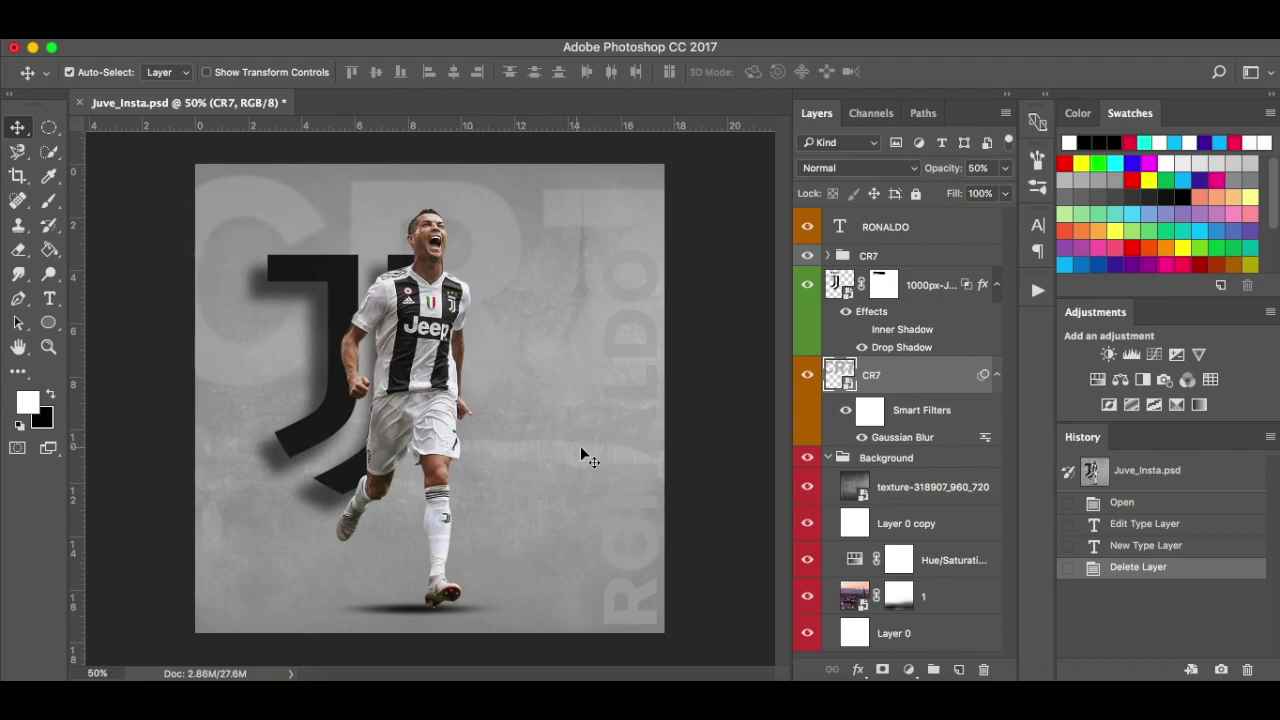
pyautogui.click(827, 256)
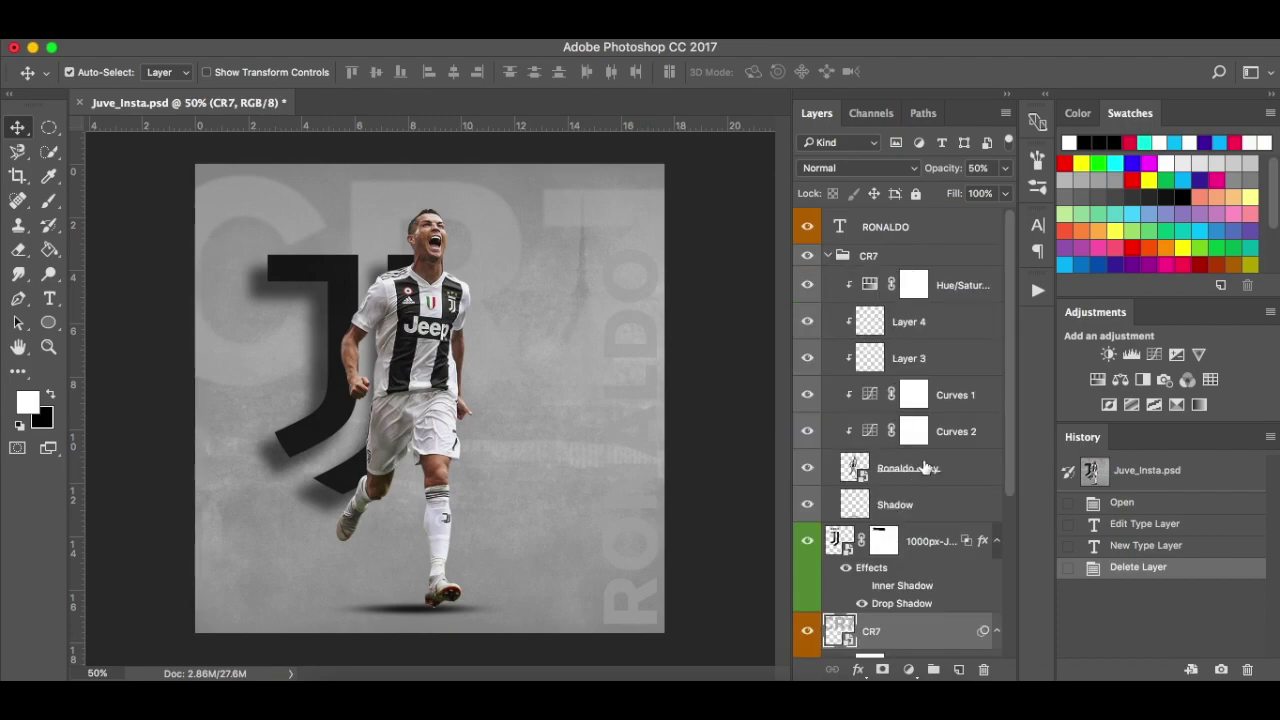
pyautogui.click(827, 256)
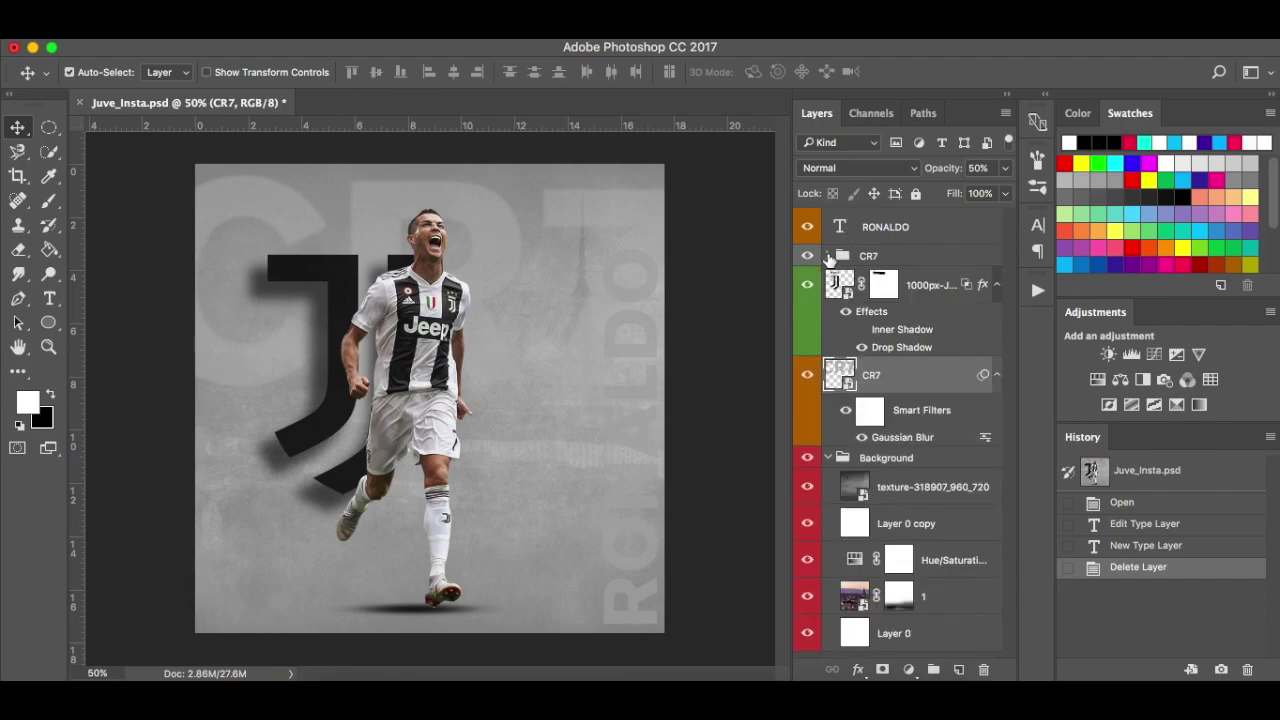
pyautogui.click(742, 398)
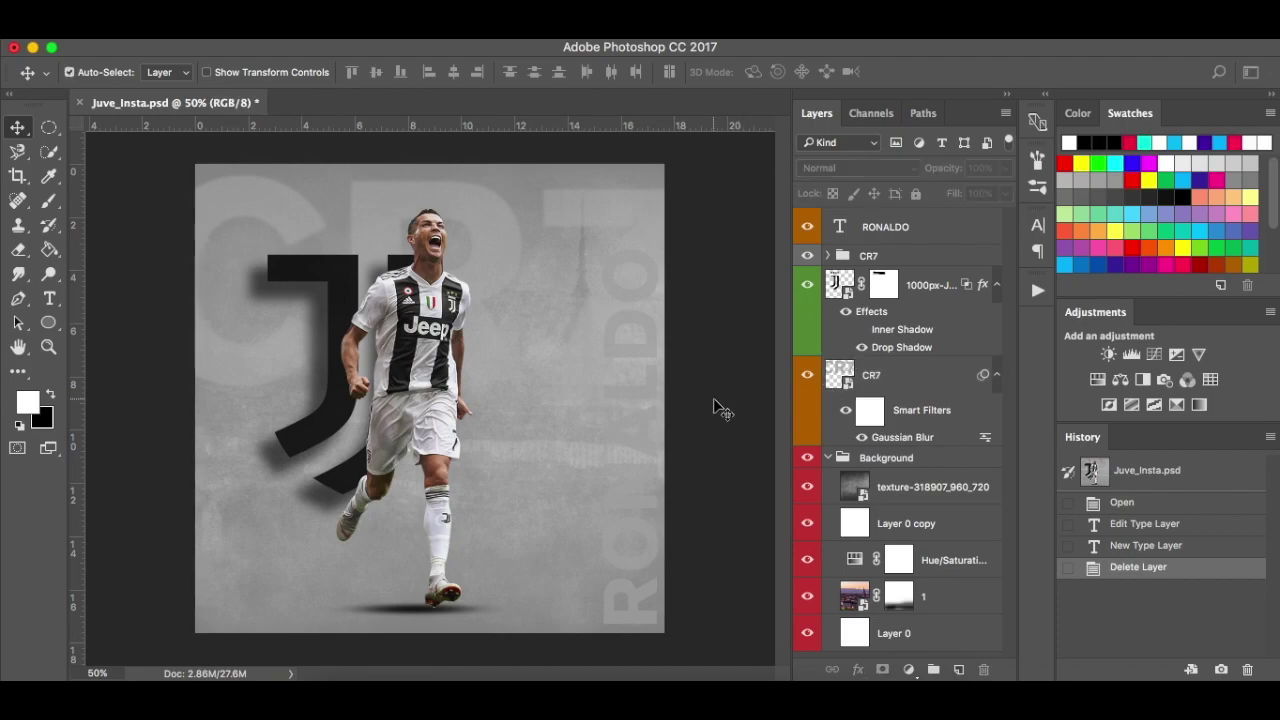
# Create a white 1000 x 1000 px document at 144 ppi and unlock its background into a regular layer.
pyautogui.press('super+n')
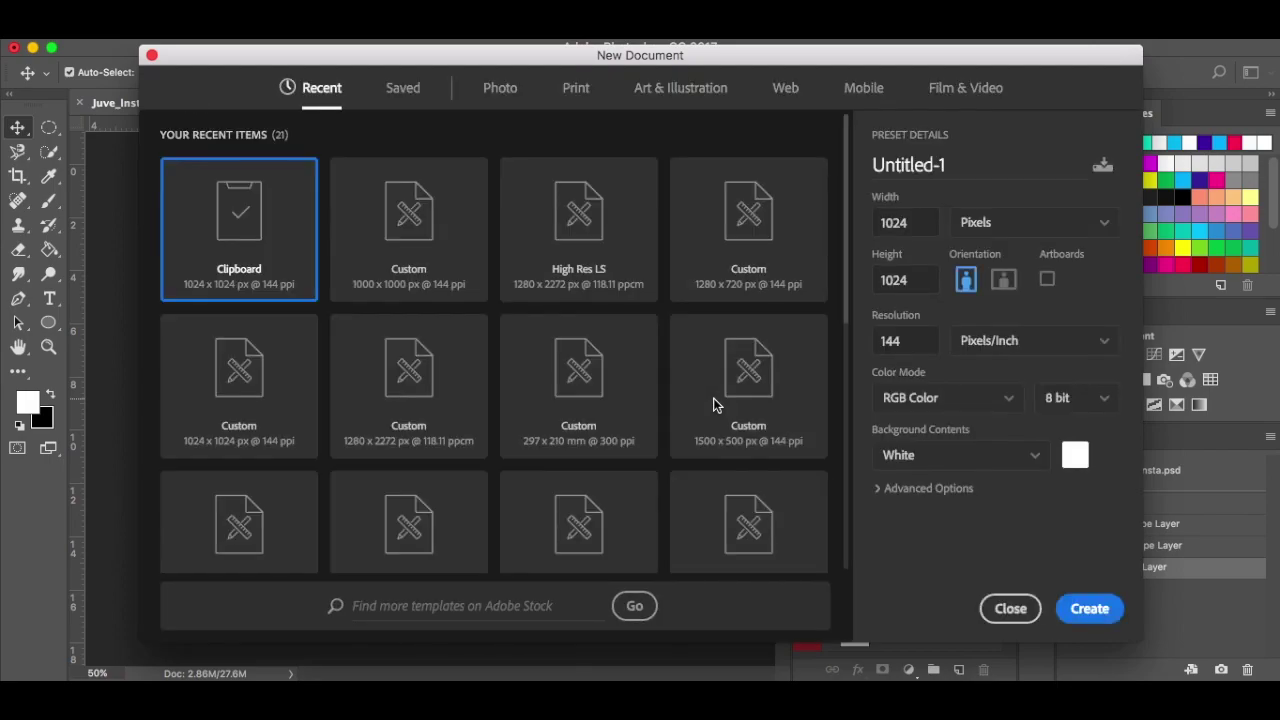
pyautogui.click(453, 250)
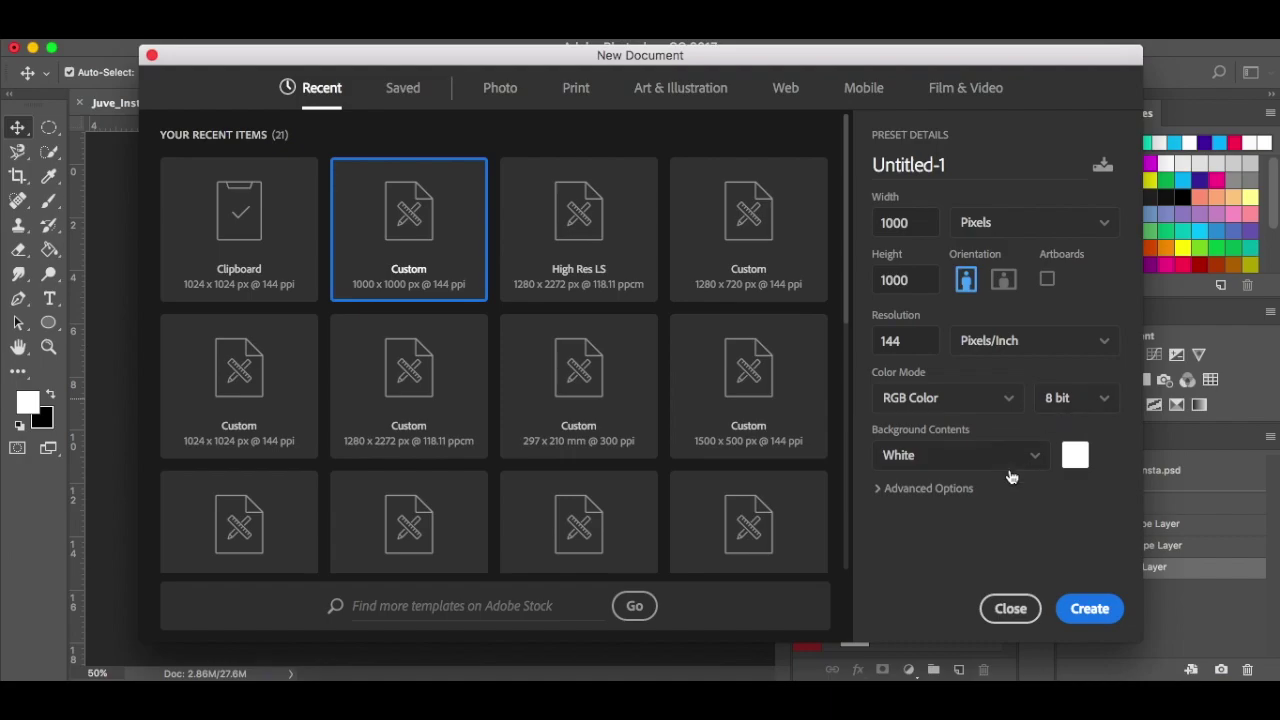
pyautogui.click(1088, 609)
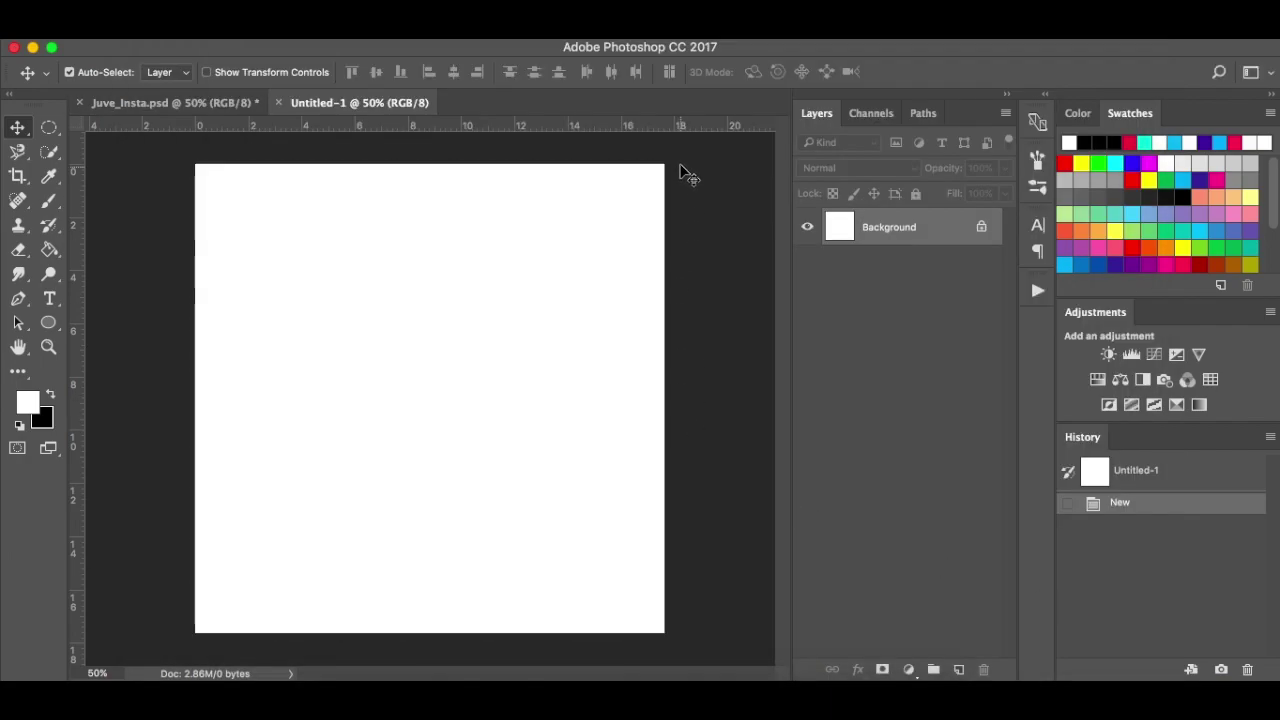
pyautogui.moveTo(982, 235); pyautogui.dragTo(983, 669)
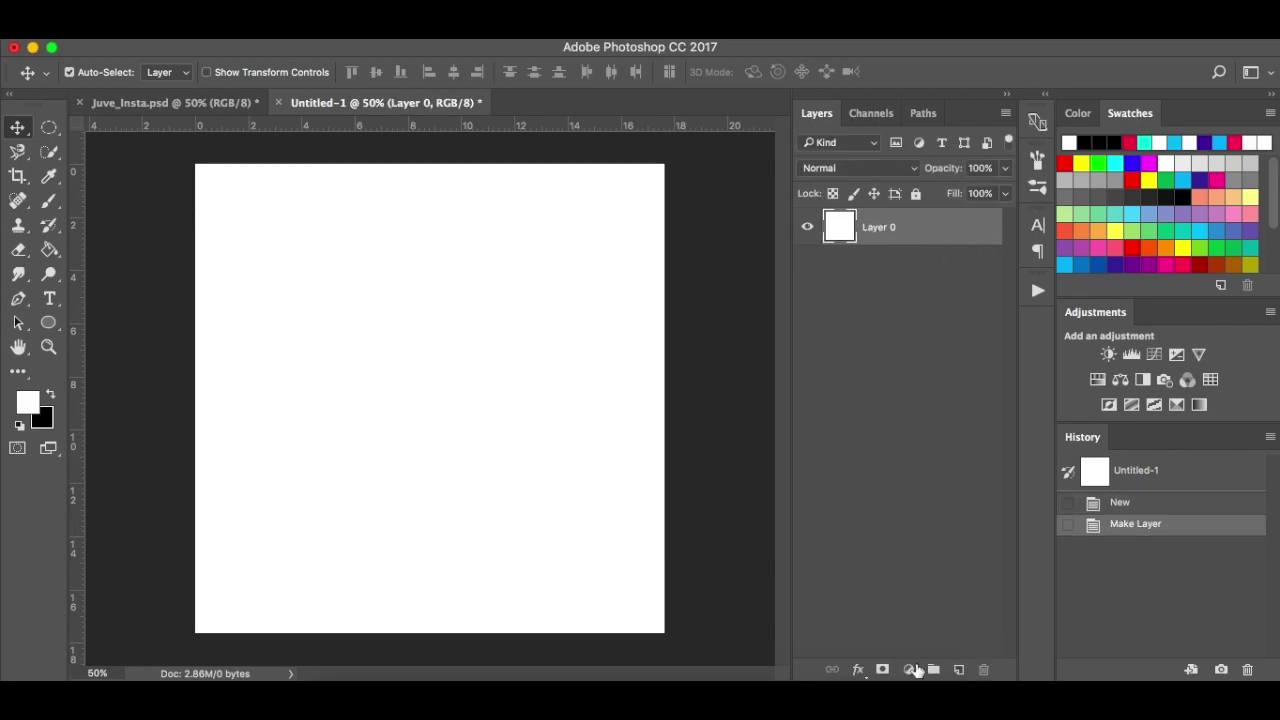
# Place 1.jpg from the Latest Tutorial folder into the new document and enlarge it to fill the whole canvas.
pyautogui.click(343, 695)
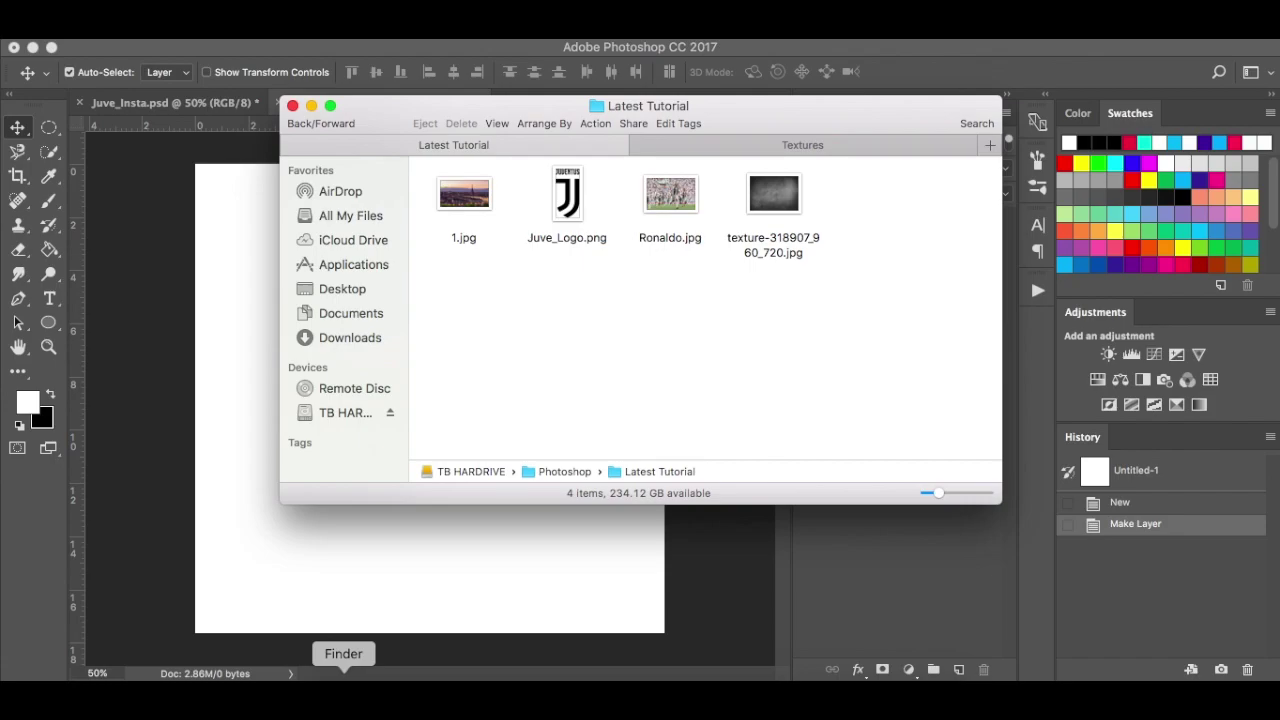
pyautogui.click(476, 203)
pyautogui.moveTo(476, 203); pyautogui.dragTo(247, 495)
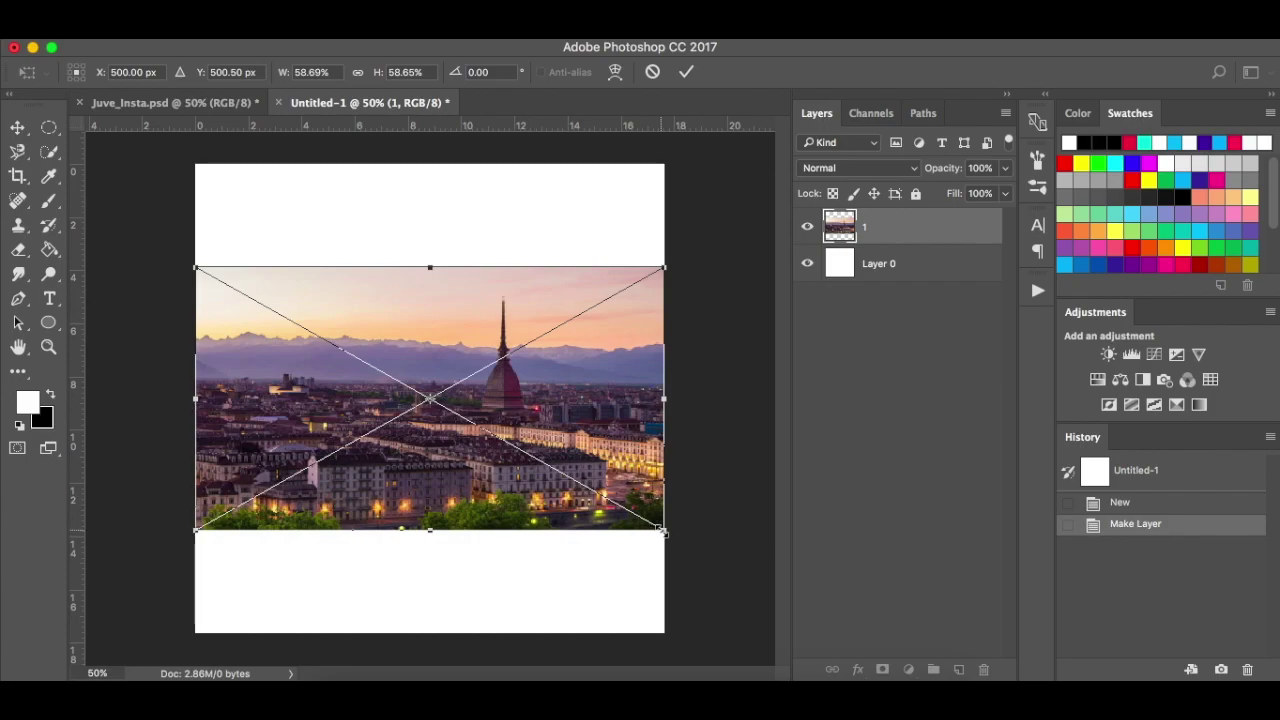
pyautogui.moveTo(663, 532); pyautogui.dragTo(808, 663)
pyautogui.moveTo(701, 553); pyautogui.dragTo(712, 557)
pyautogui.press('Return')
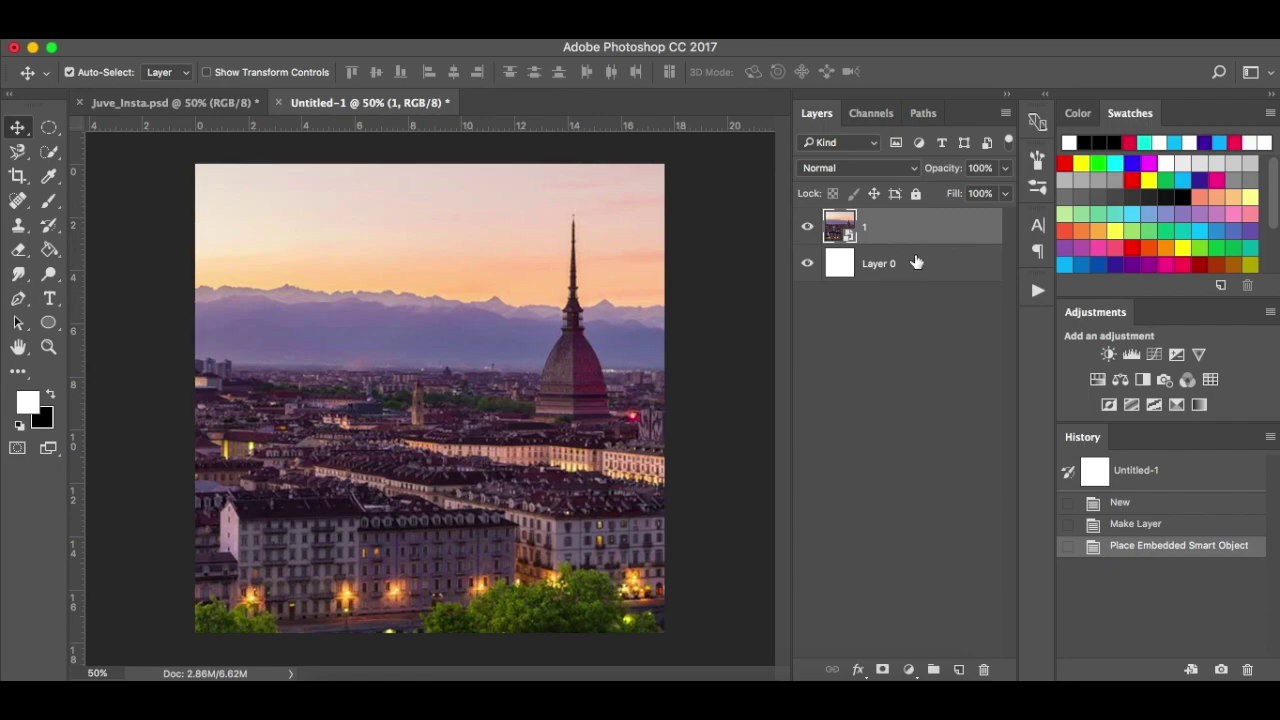
# Add a Hue/Saturation adjustment clipped to the city photo, with saturation -100 and lightness -20.
pyautogui.click(910, 669)
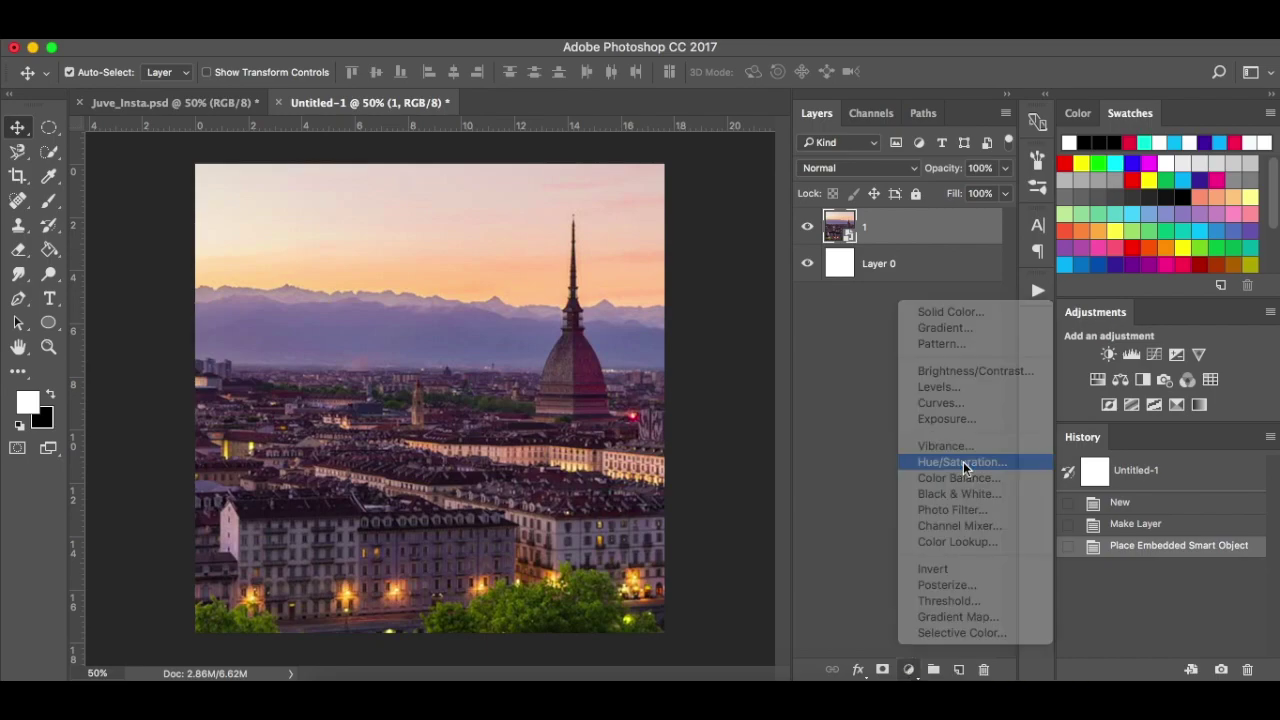
pyautogui.click(963, 461)
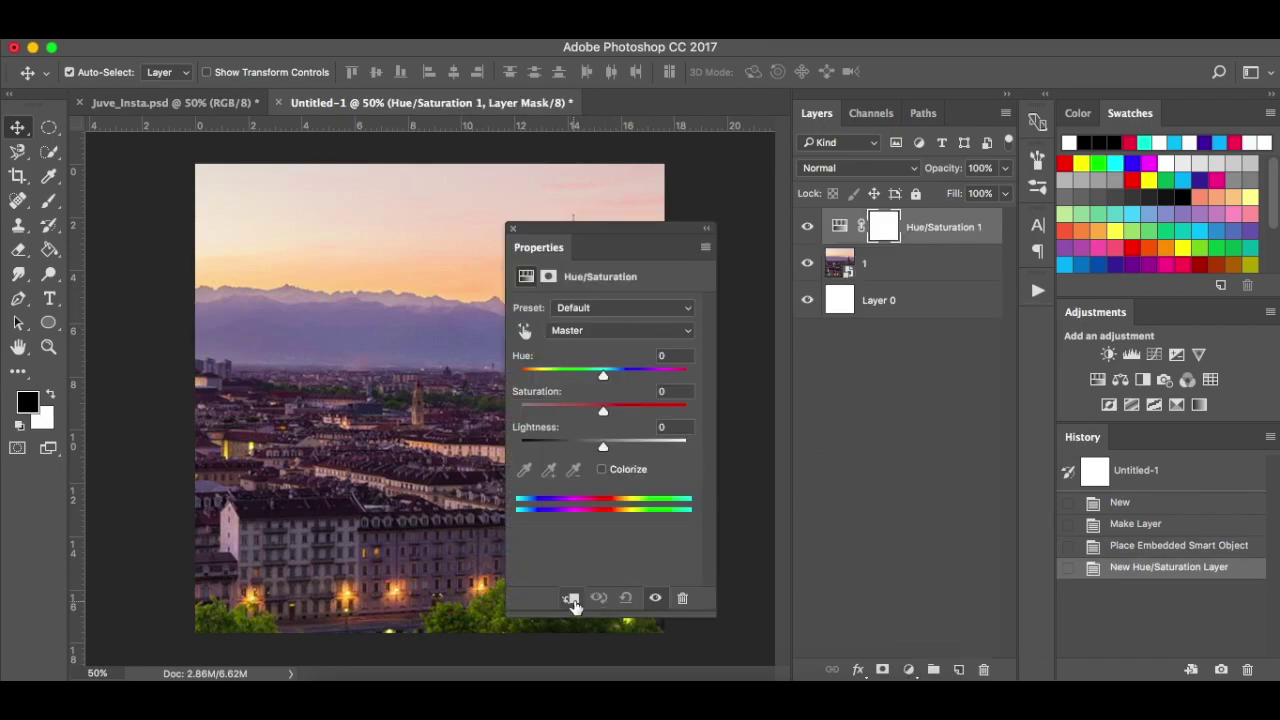
pyautogui.click(571, 598)
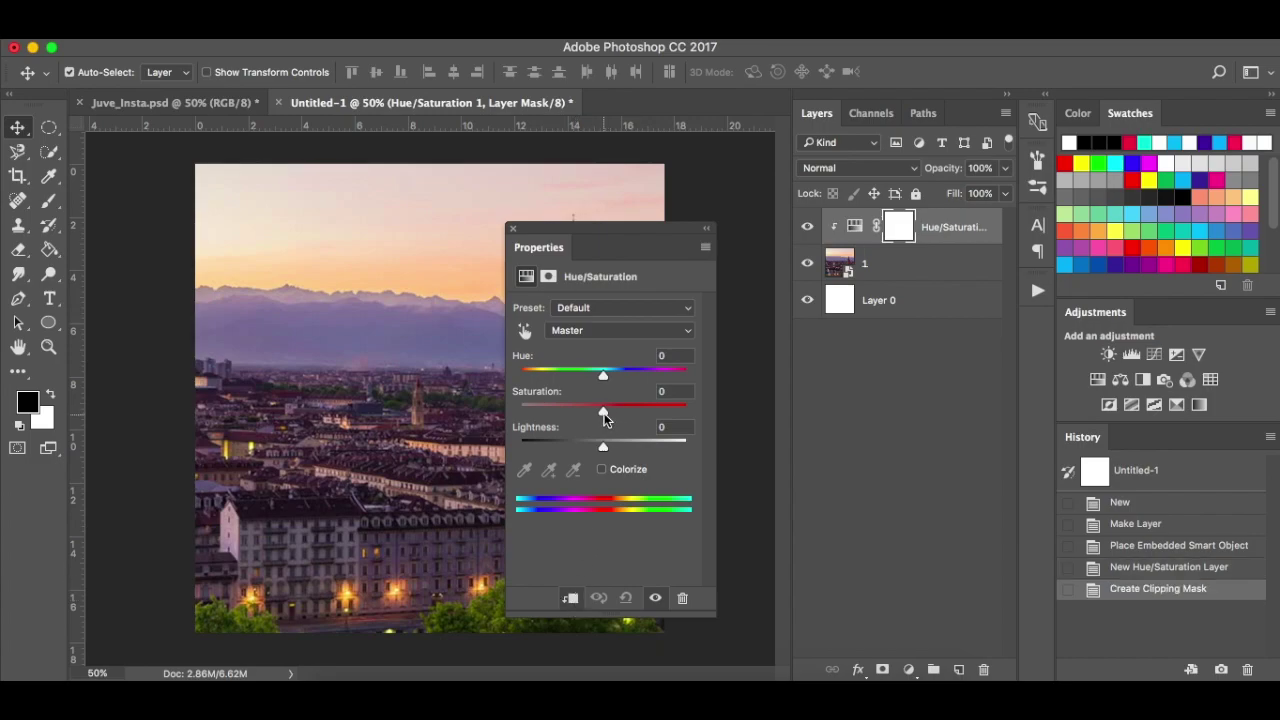
pyautogui.moveTo(604, 413); pyautogui.dragTo(520, 414)
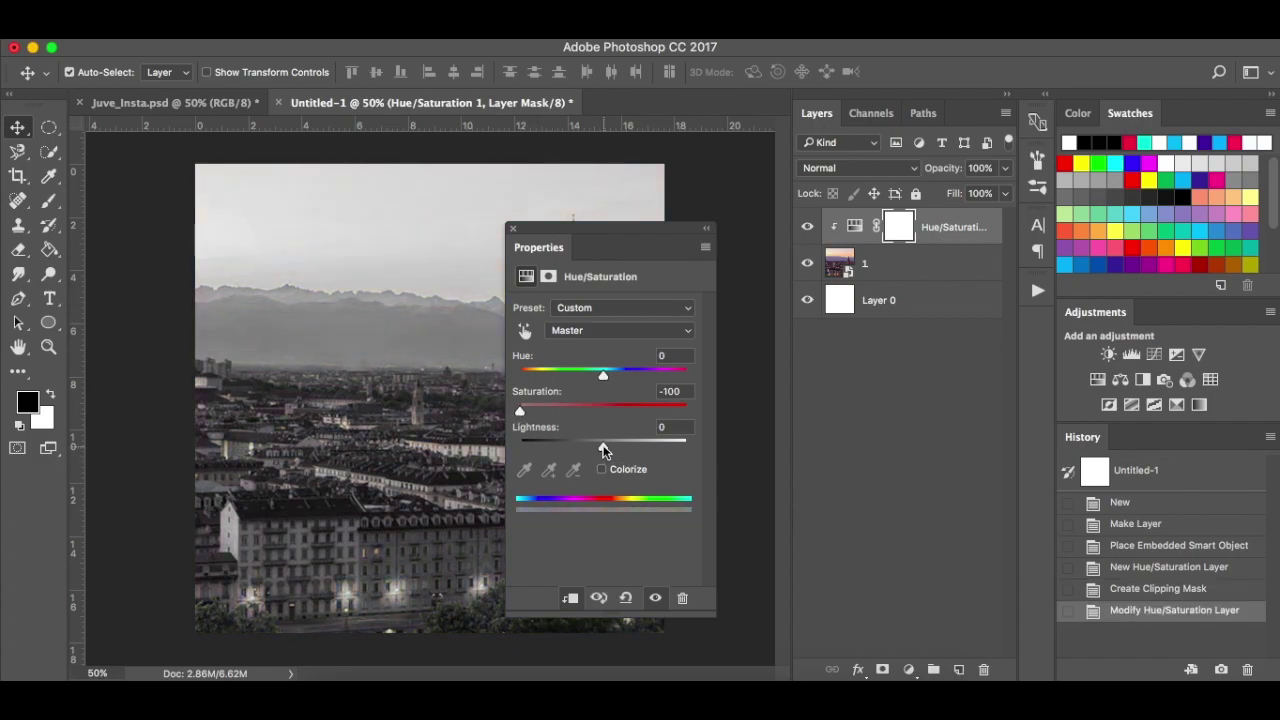
pyautogui.moveTo(602, 447); pyautogui.dragTo(586, 446)
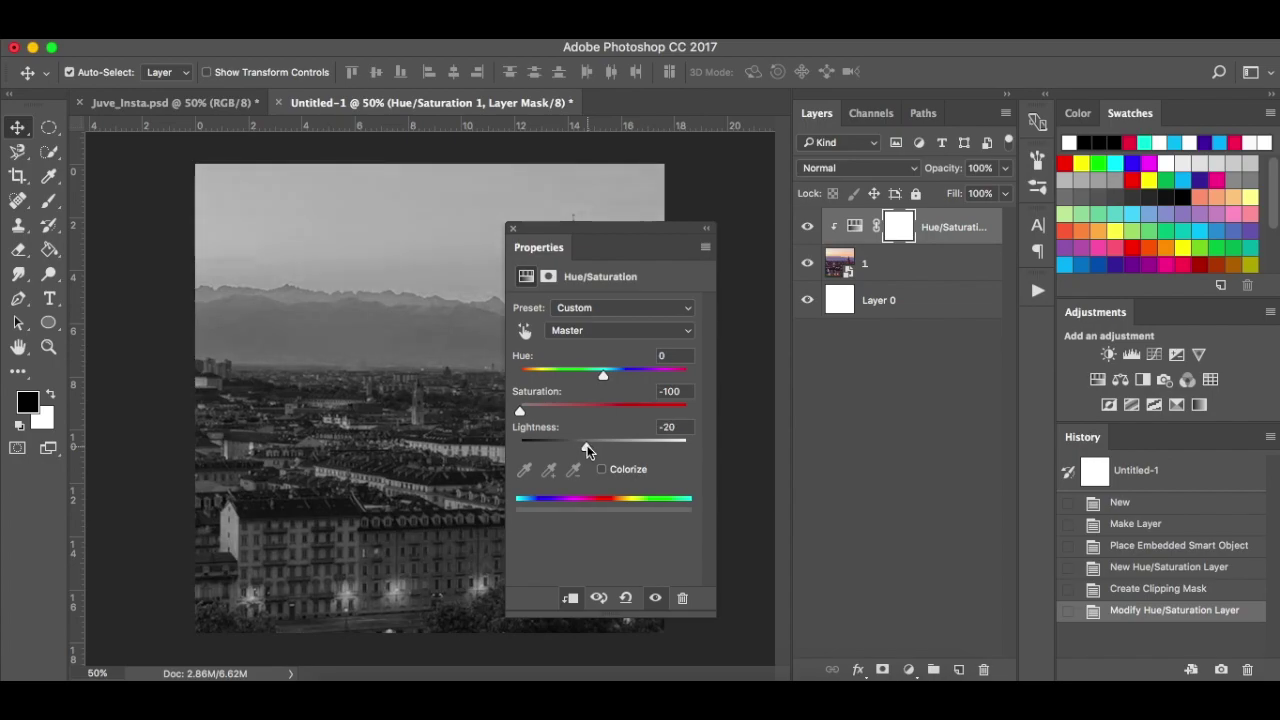
pyautogui.click(511, 230)
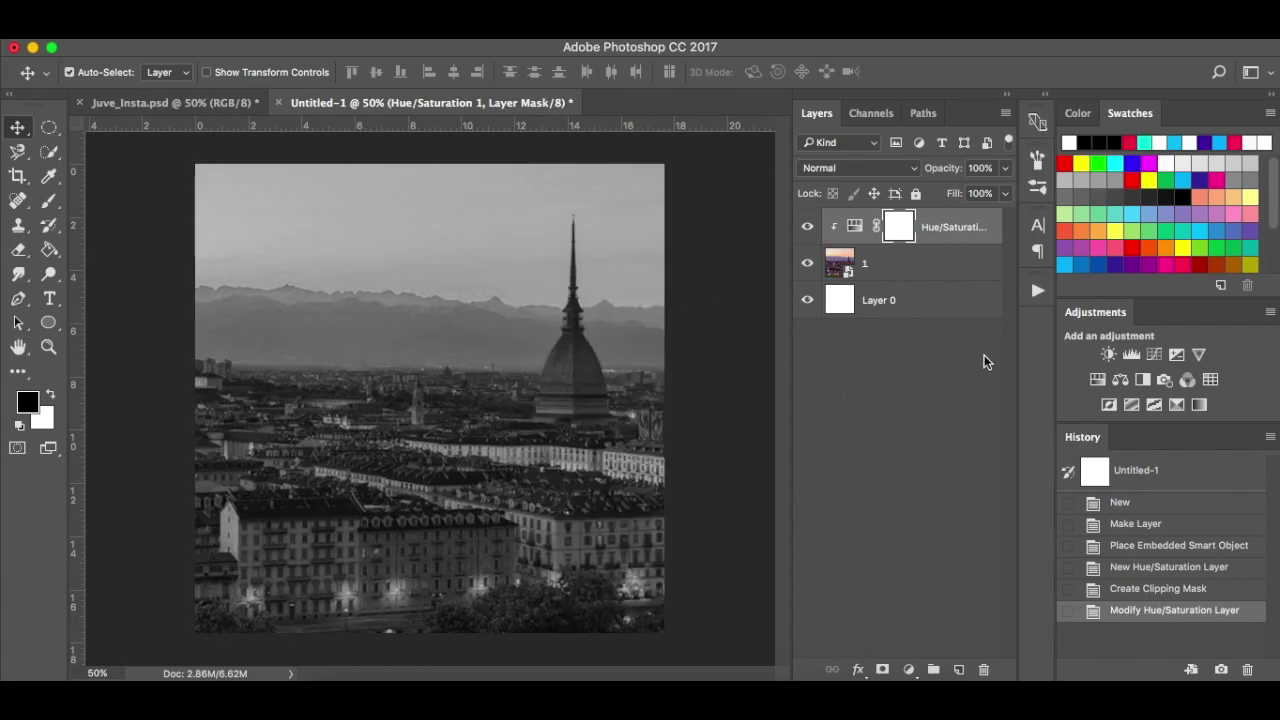
# Duplicate the white Layer 0 and move the copy above the Hue/Saturation adjustment.
pyautogui.click(920, 313)
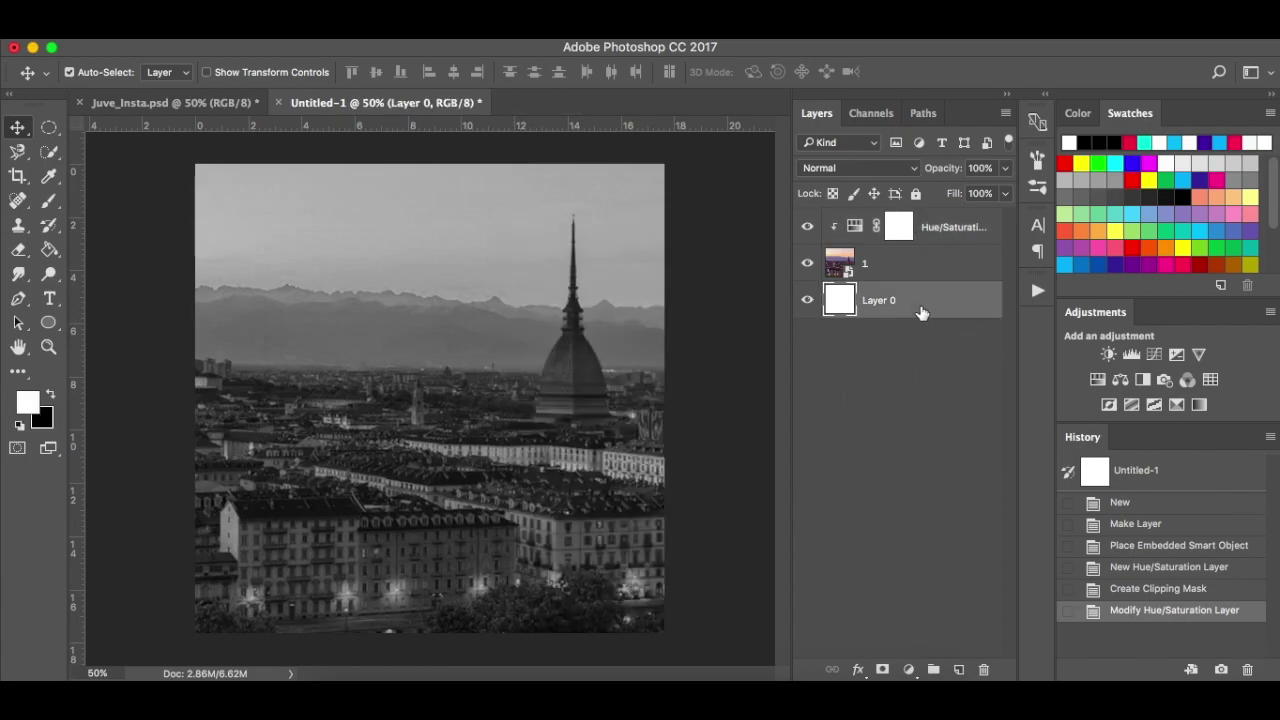
pyautogui.moveTo(920, 313)
pyautogui.mouseDown()
pyautogui.moveTo(943, 651)
pyautogui.moveTo(959, 667)
pyautogui.moveTo(920, 323)
pyautogui.mouseUp()
pyautogui.hotkey('ctrl', 'j')
pyautogui.moveTo(922, 322); pyautogui.dragTo(928, 222)
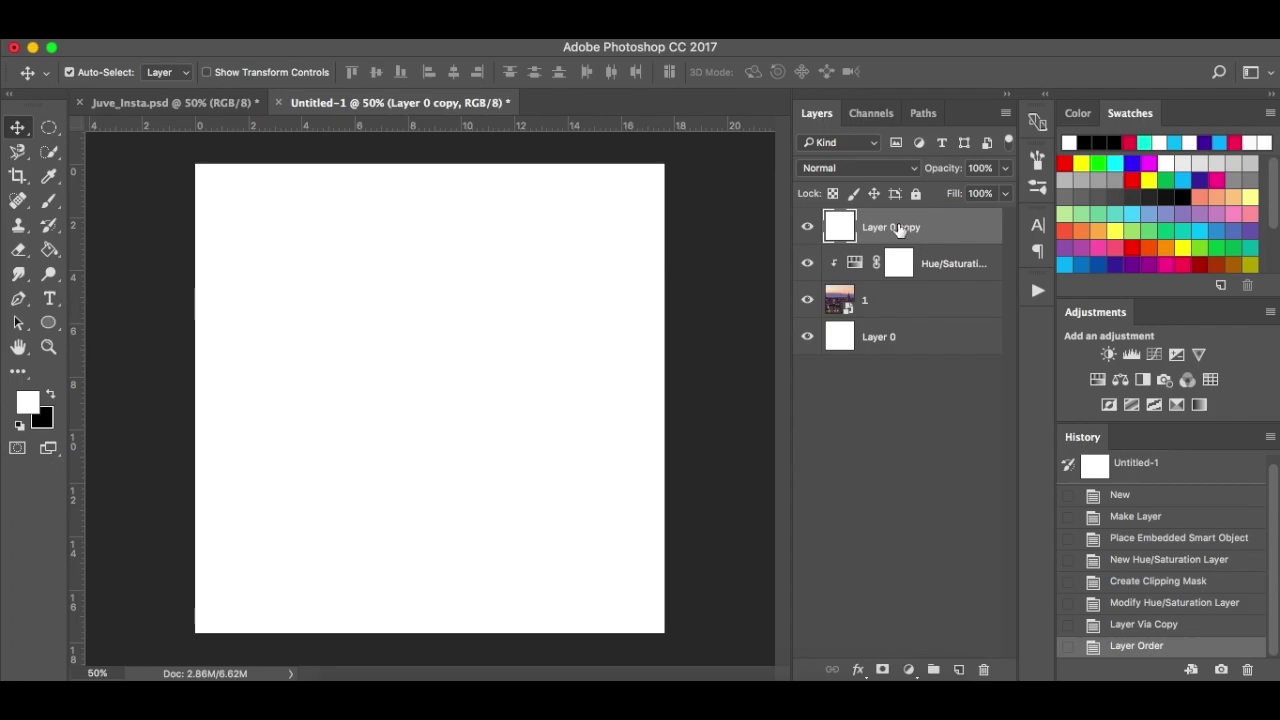
# Set the Layer 0 copy to Lighten blend mode at 75% opacity.
pyautogui.click(900, 170)
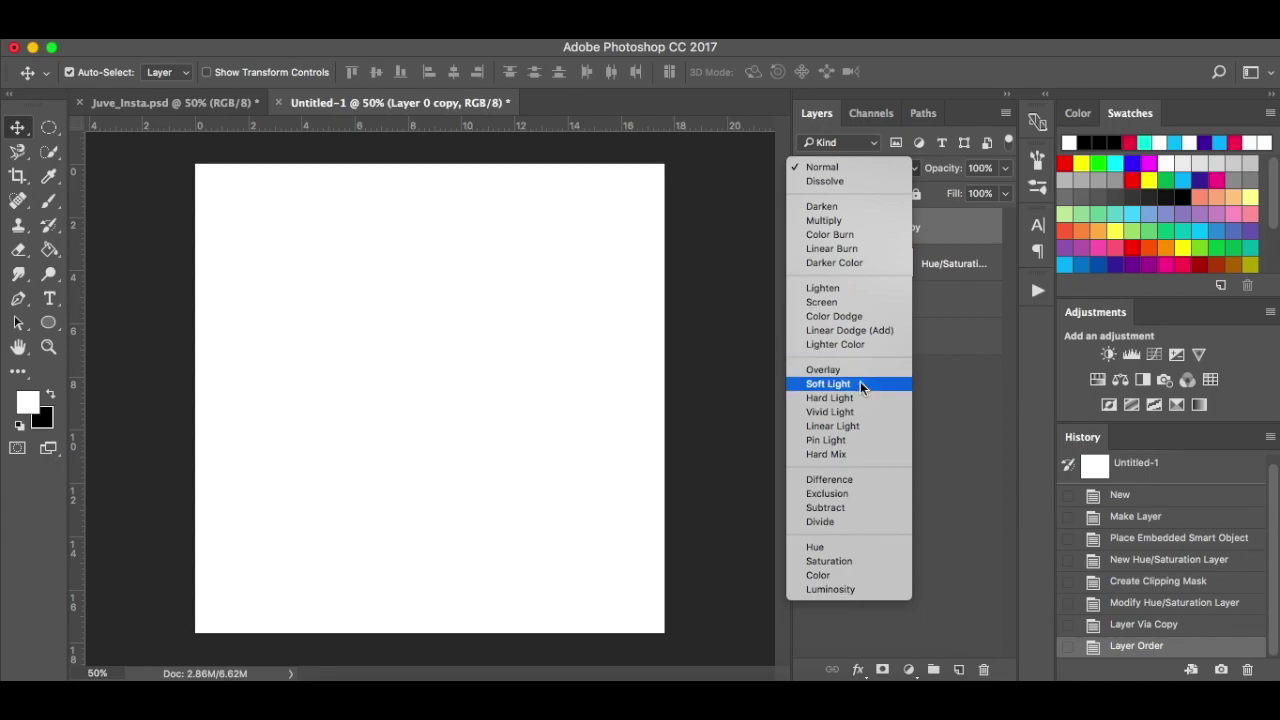
pyautogui.click(871, 292)
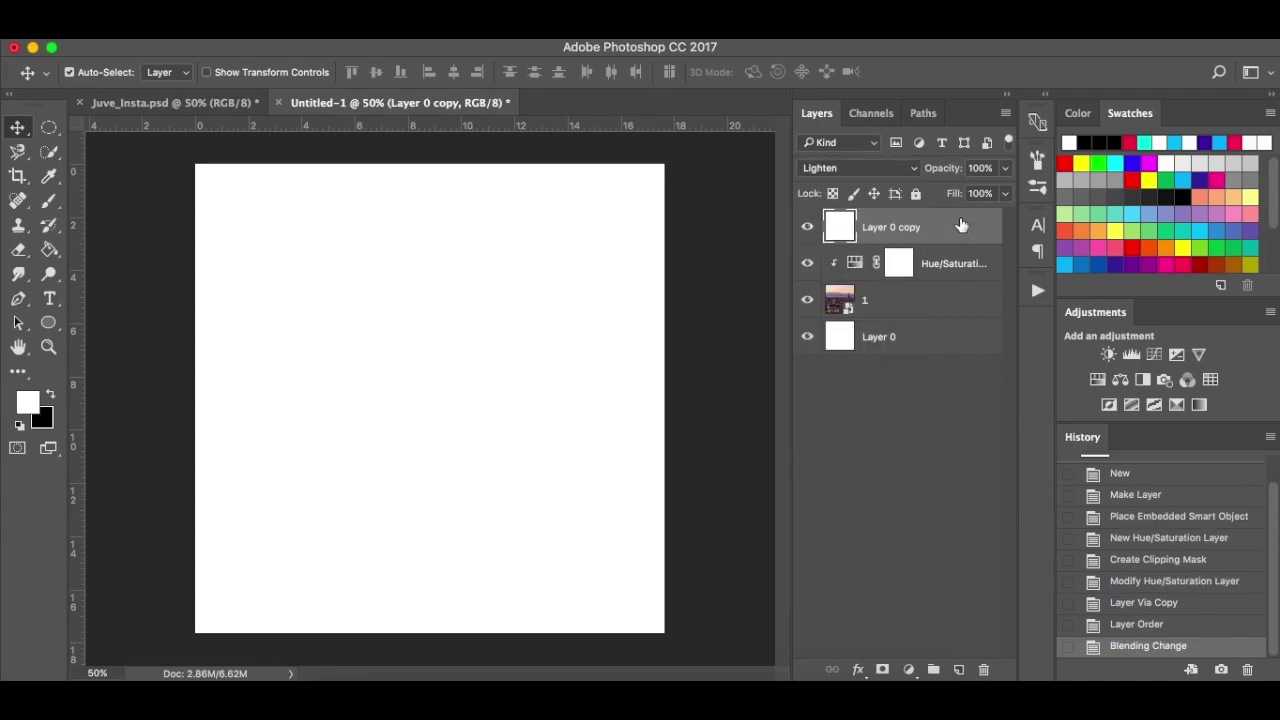
pyautogui.click(1007, 170)
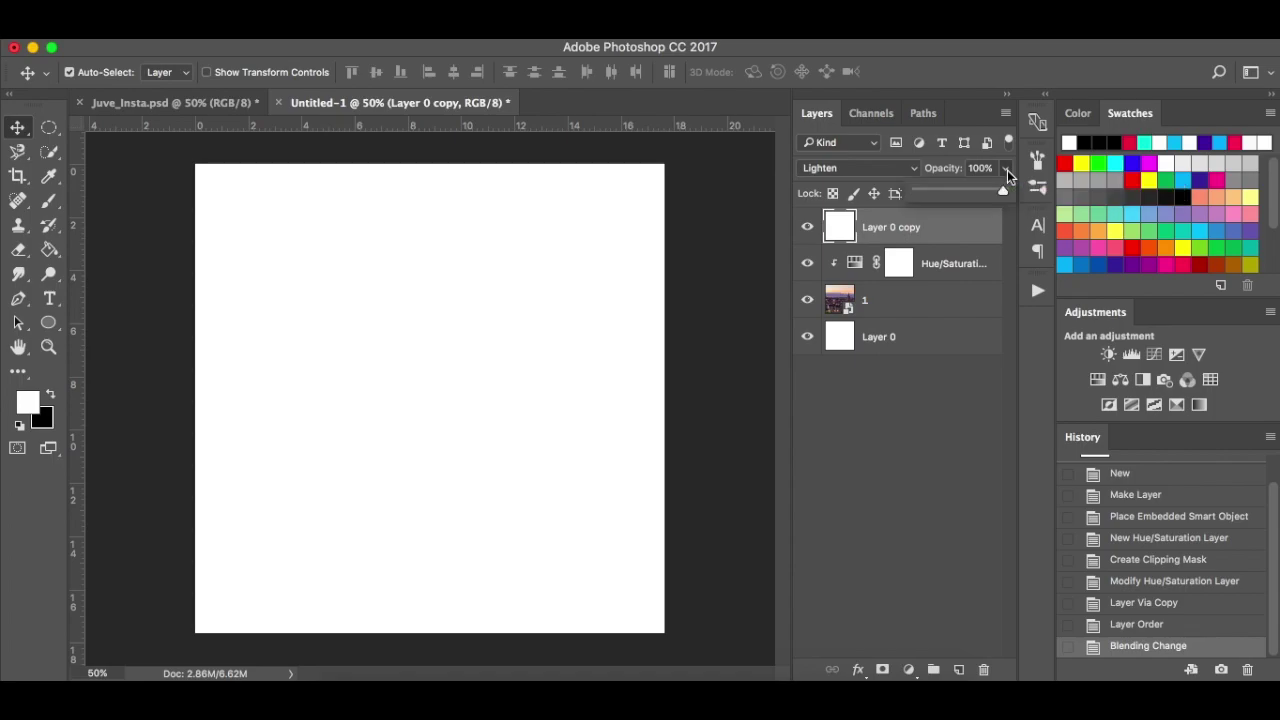
pyautogui.moveTo(976, 189); pyautogui.dragTo(981, 188)
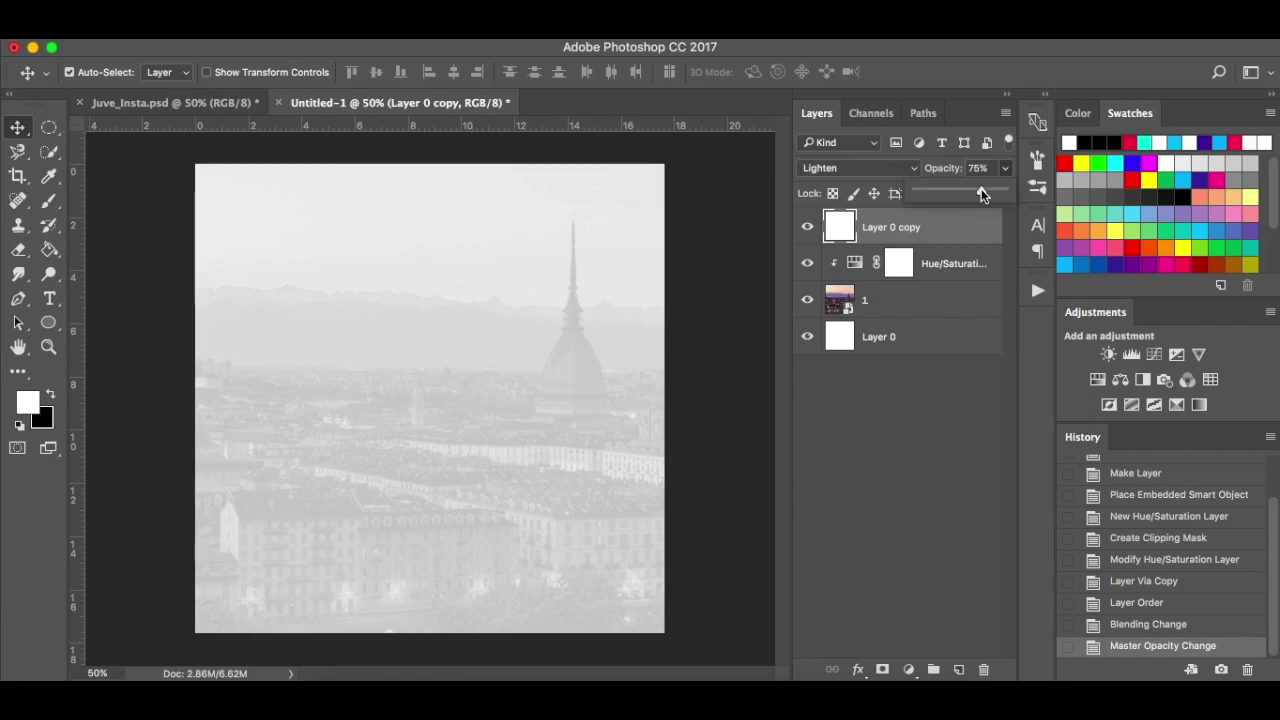
pyautogui.click(845, 452)
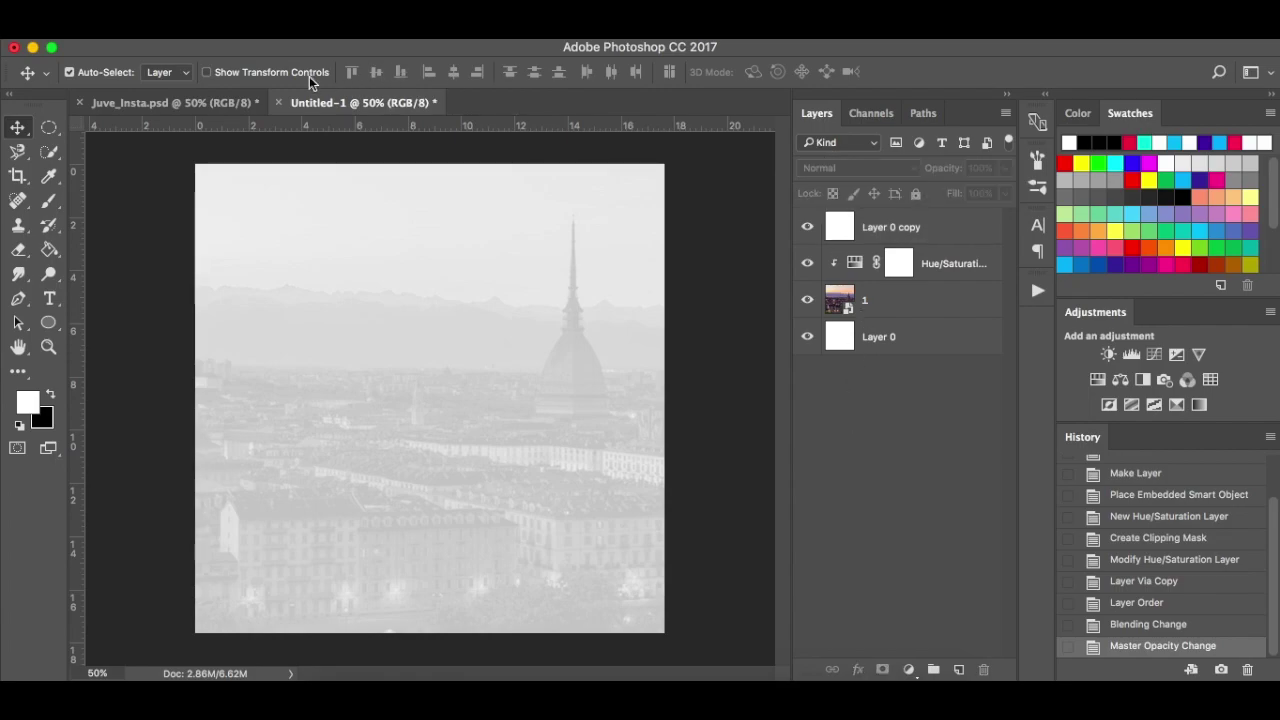
pyautogui.click(217, 103)
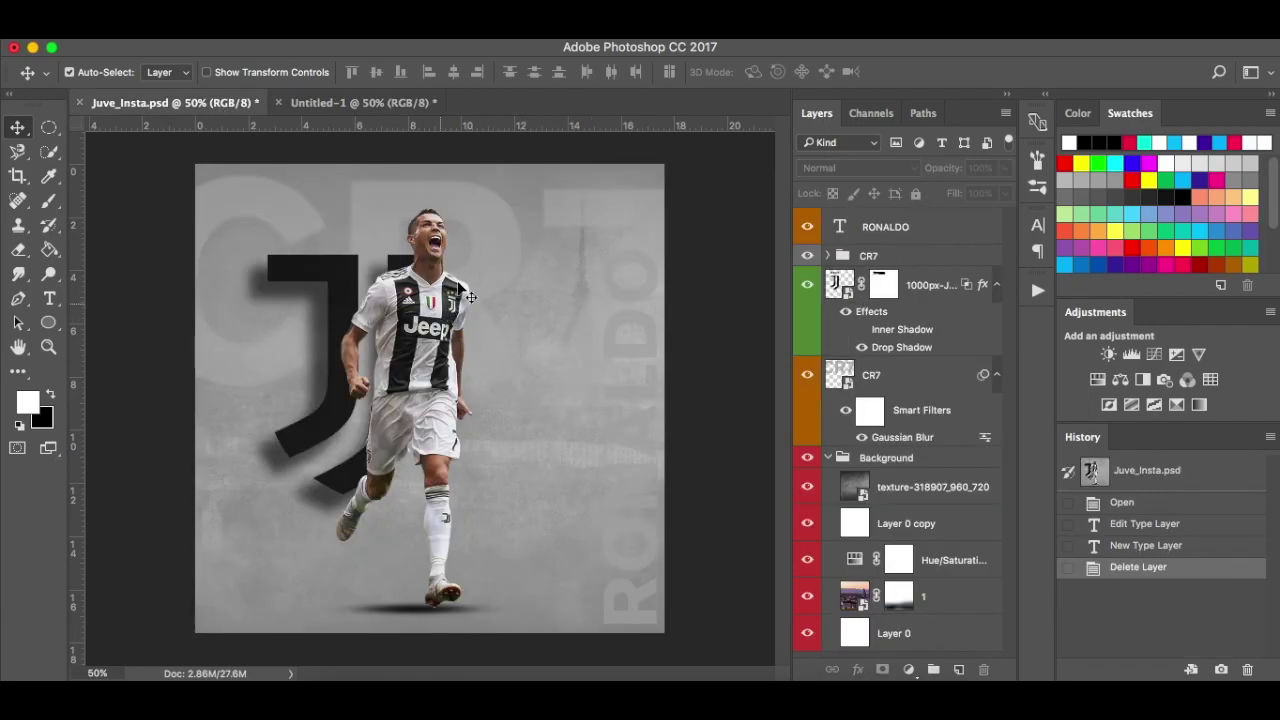
pyautogui.click(378, 102)
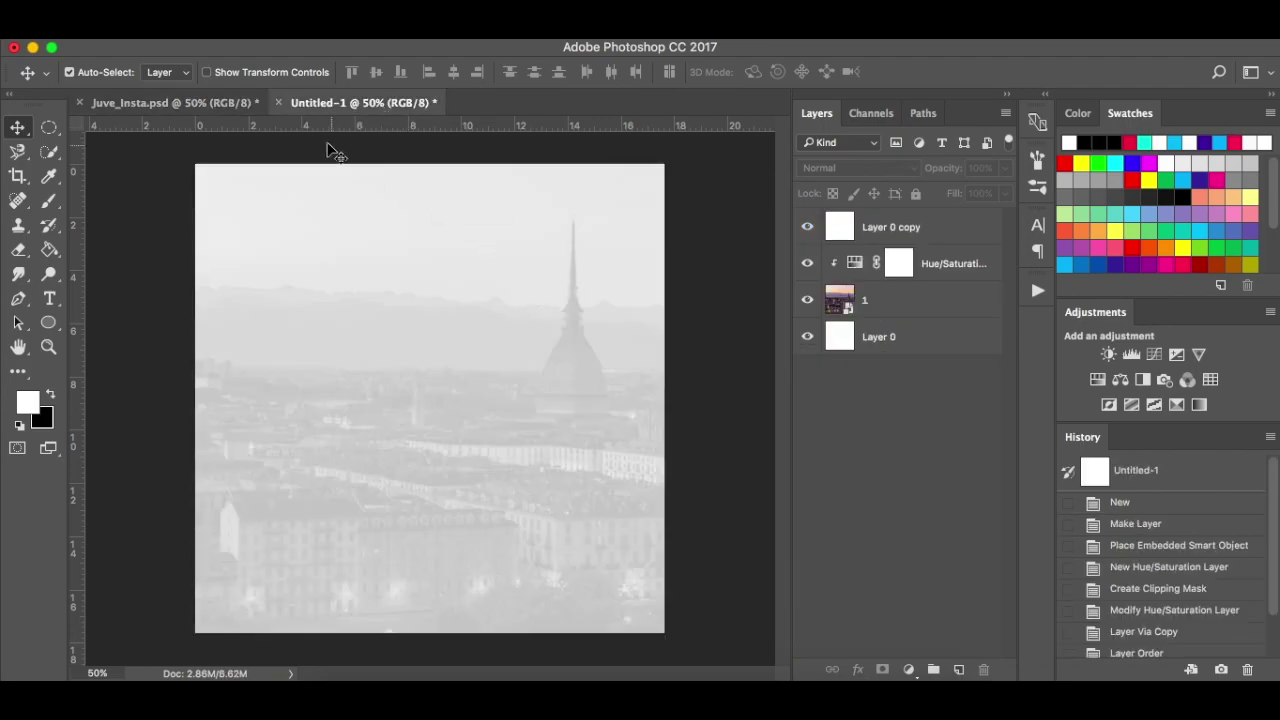
pyautogui.click(208, 103)
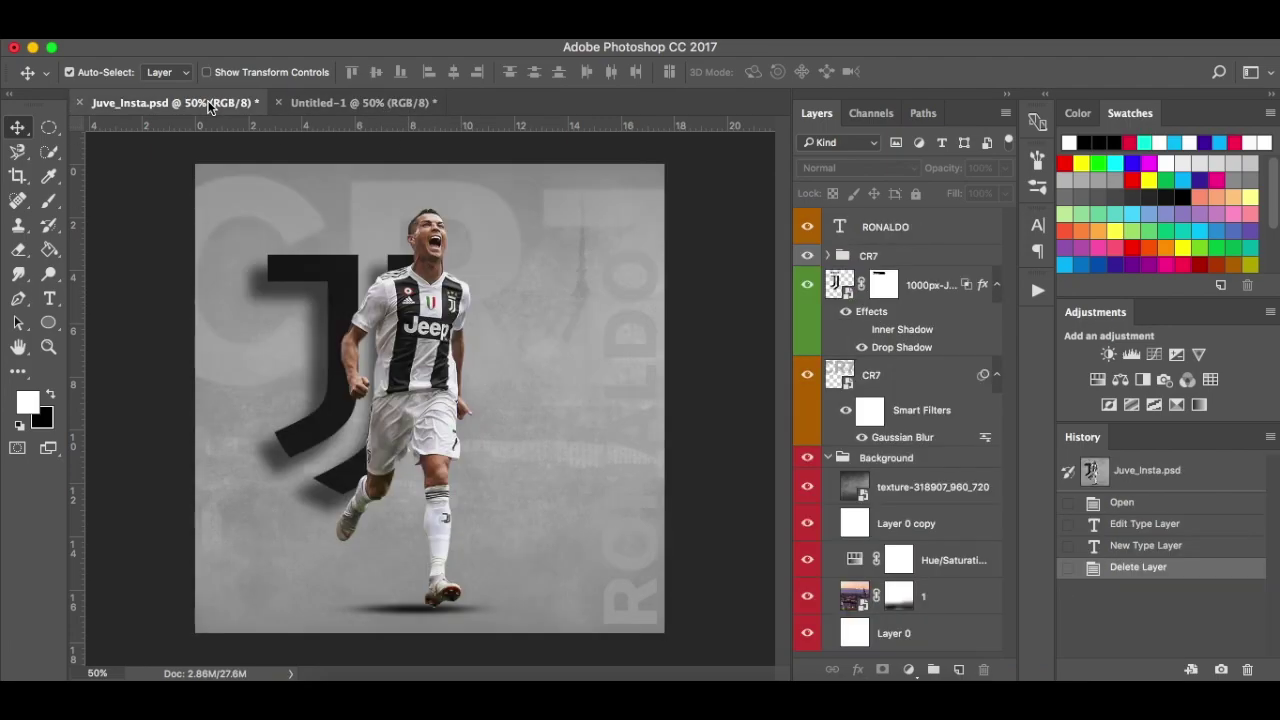
pyautogui.click(375, 103)
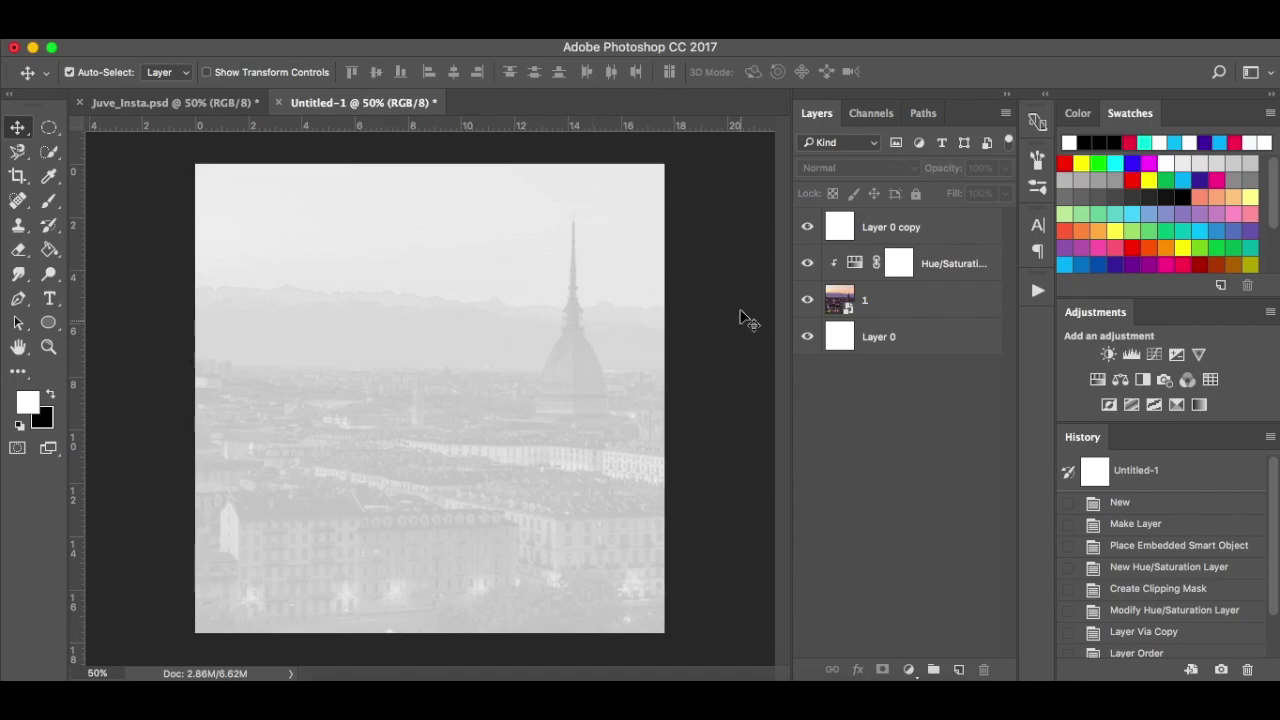
# Place texture-318907_960_720.jpg above Layer 0 copy and scale it to about 77% so it covers the whole canvas.
pyautogui.click(962, 240)
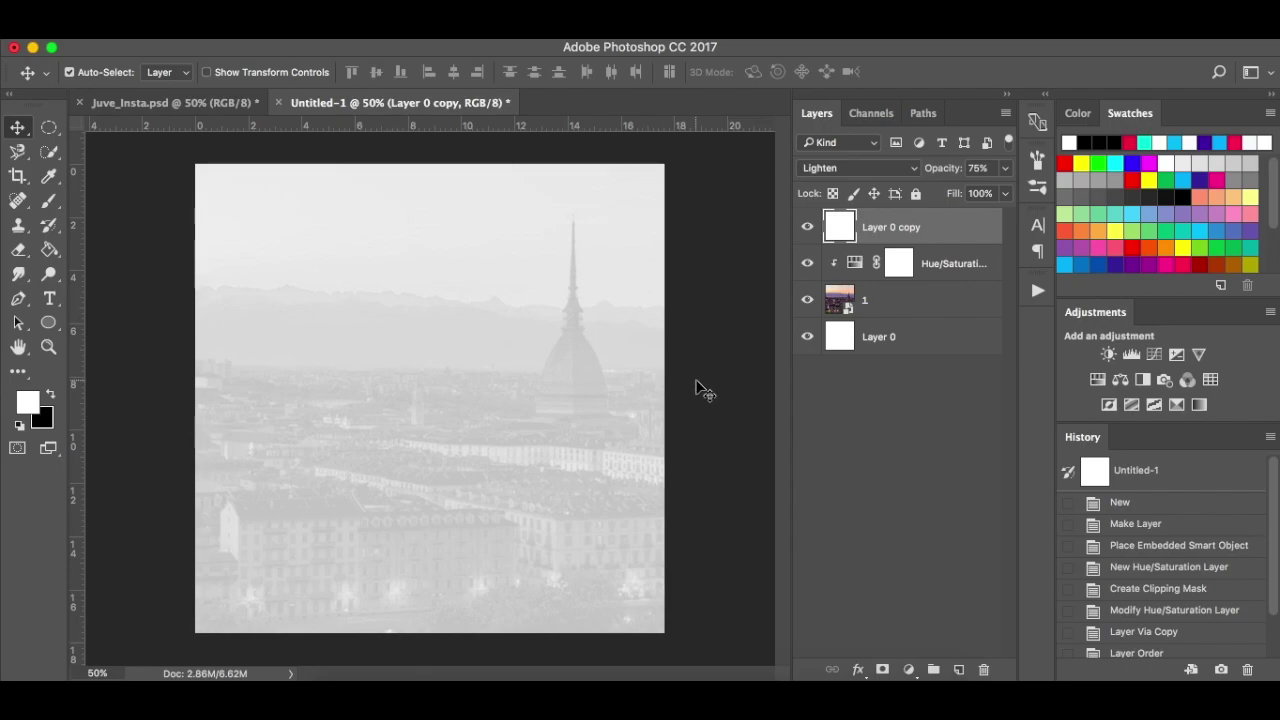
pyautogui.click(343, 688)
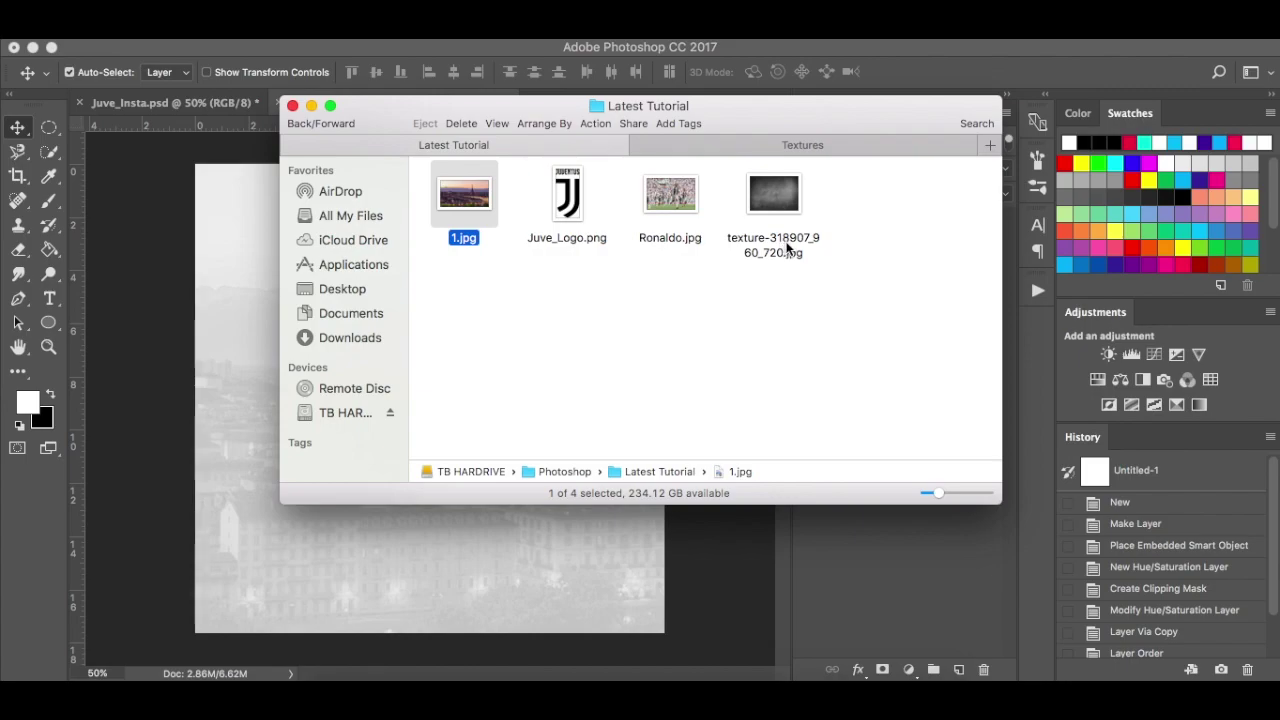
pyautogui.moveTo(781, 205); pyautogui.dragTo(527, 561)
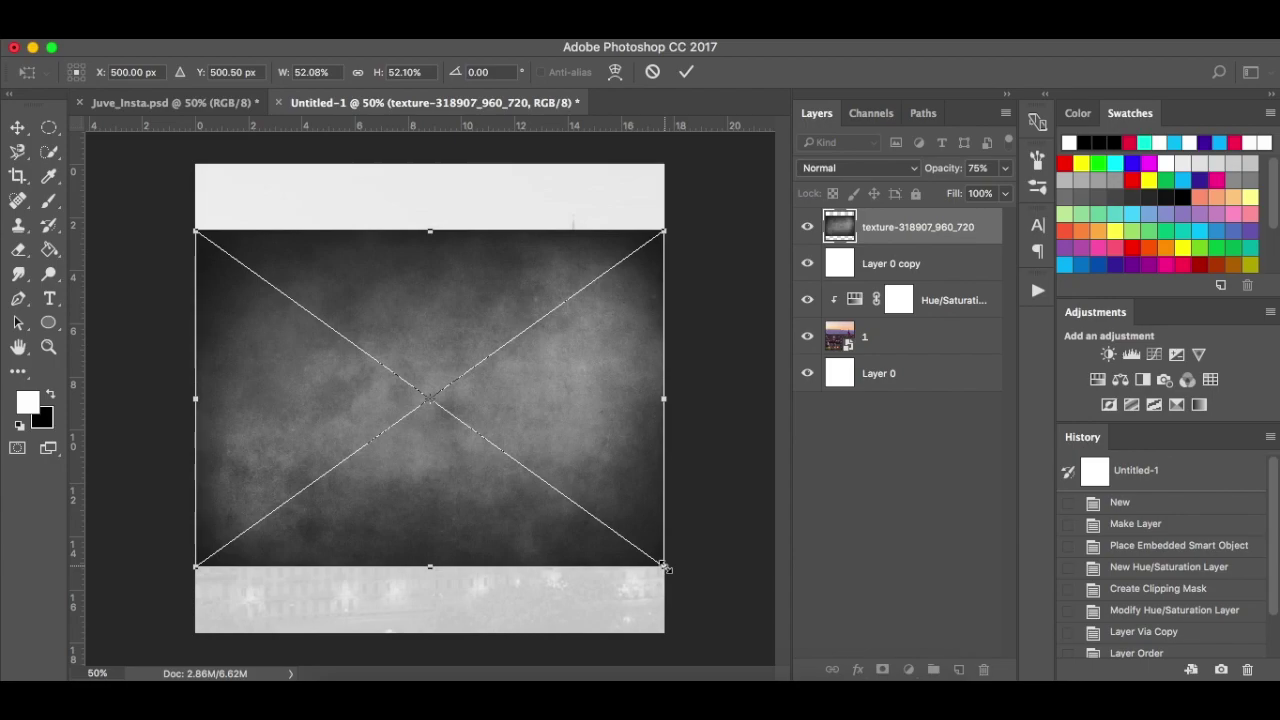
pyautogui.moveTo(663, 566); pyautogui.dragTo(776, 646)
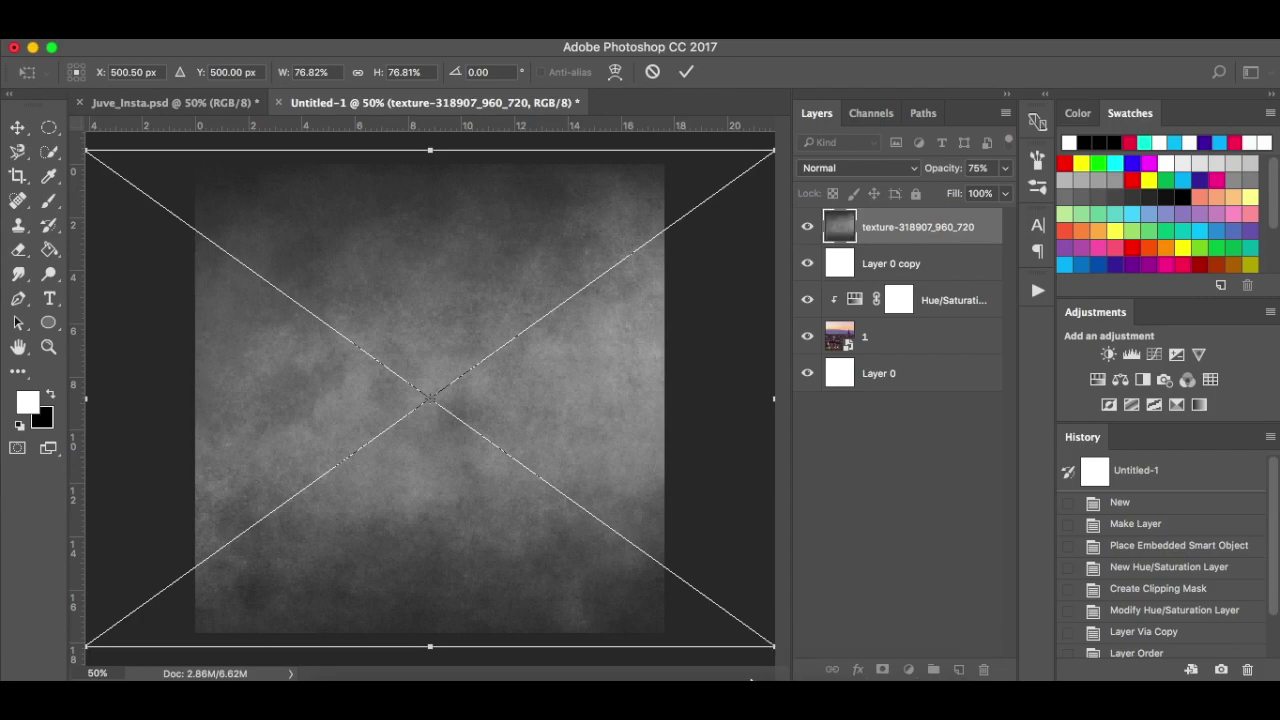
pyautogui.press('Return')
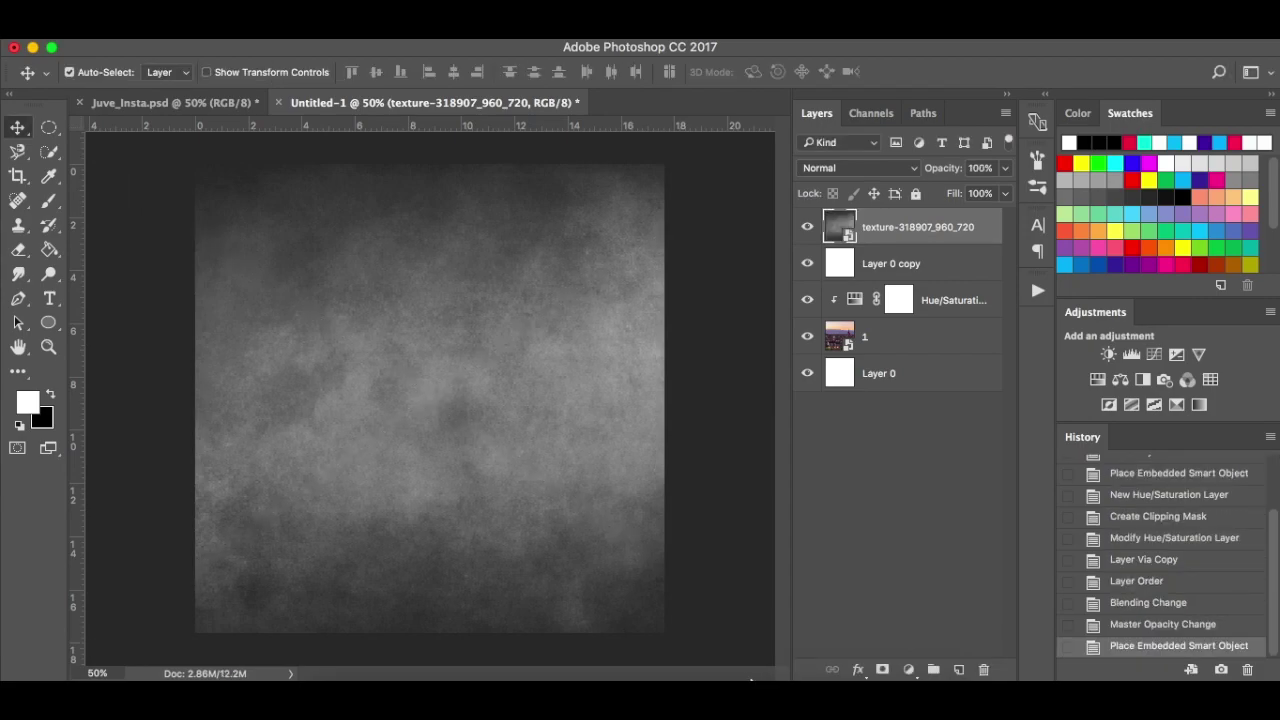
# Lower the texture layer's opacity to 50% and keep that layer selected.
pyautogui.click(1005, 169)
pyautogui.click(959, 192)
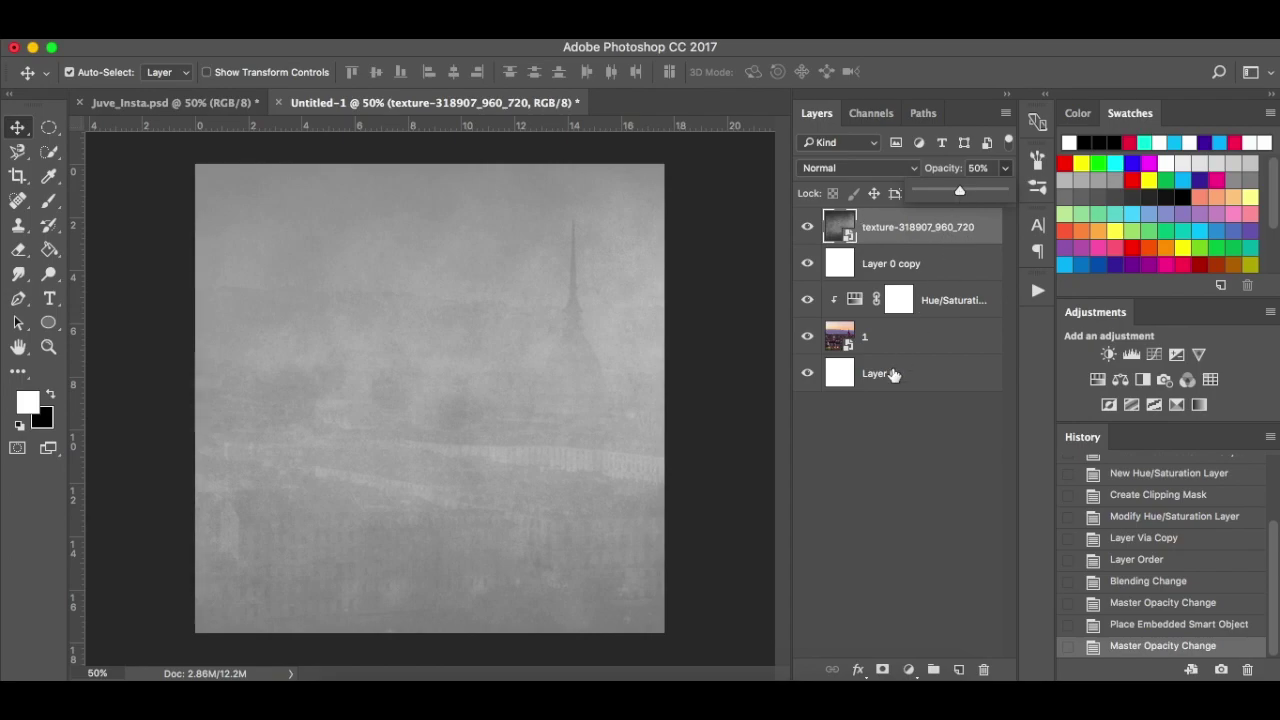
pyautogui.click(892, 485)
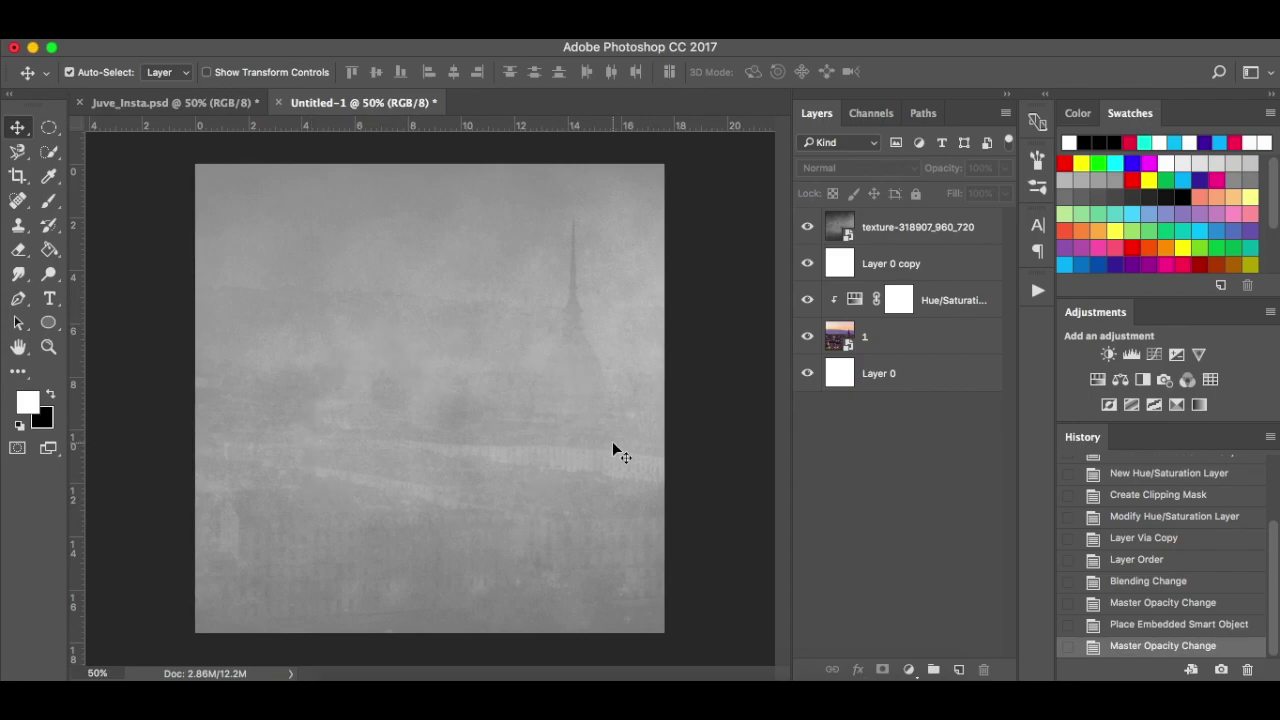
pyautogui.click(971, 230)
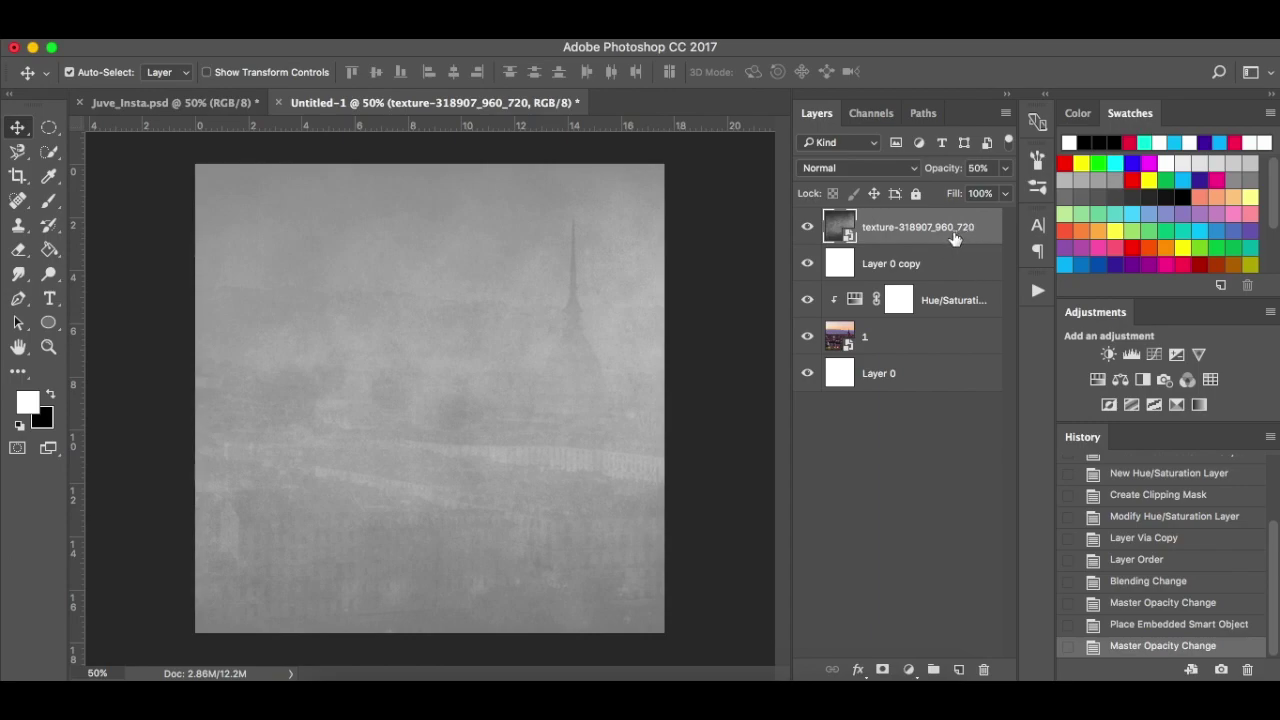
# Combine all layers from the texture down to Layer 0 into a gray-labelled group named Background.
pyautogui.keyDown('shift'); pyautogui.click(947, 383); pyautogui.keyUp('shift')
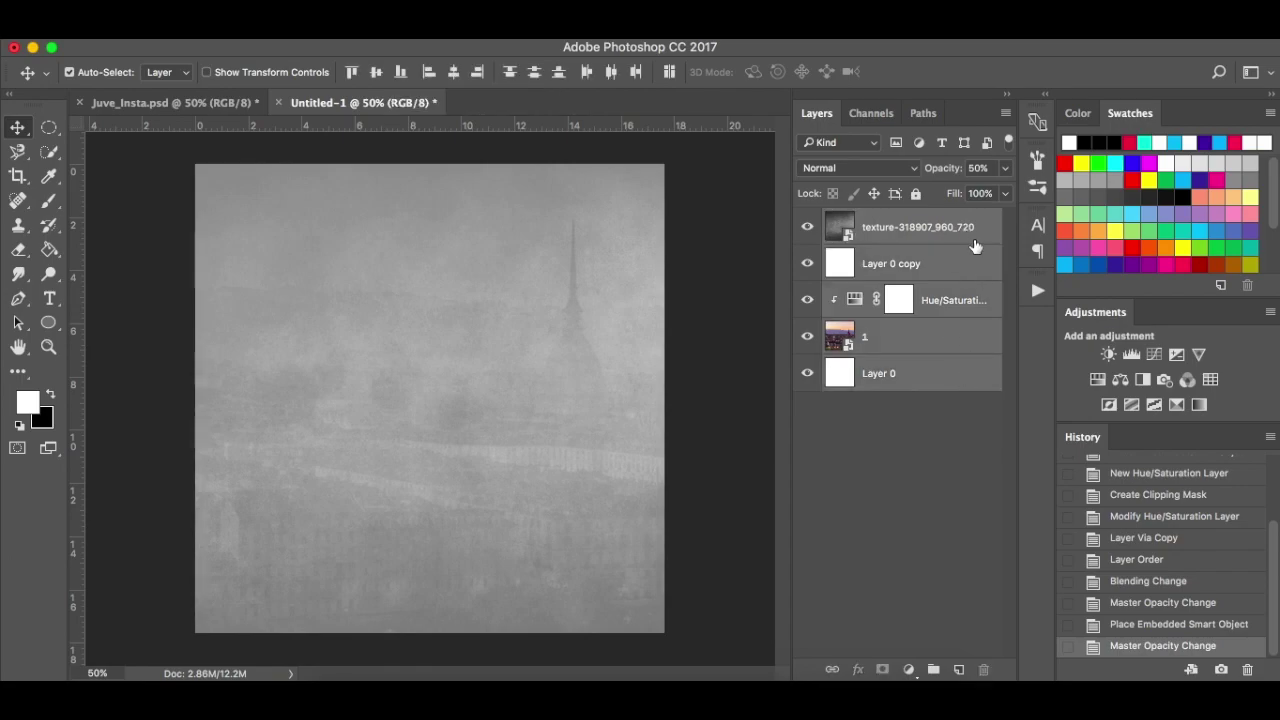
pyautogui.press('super+g')
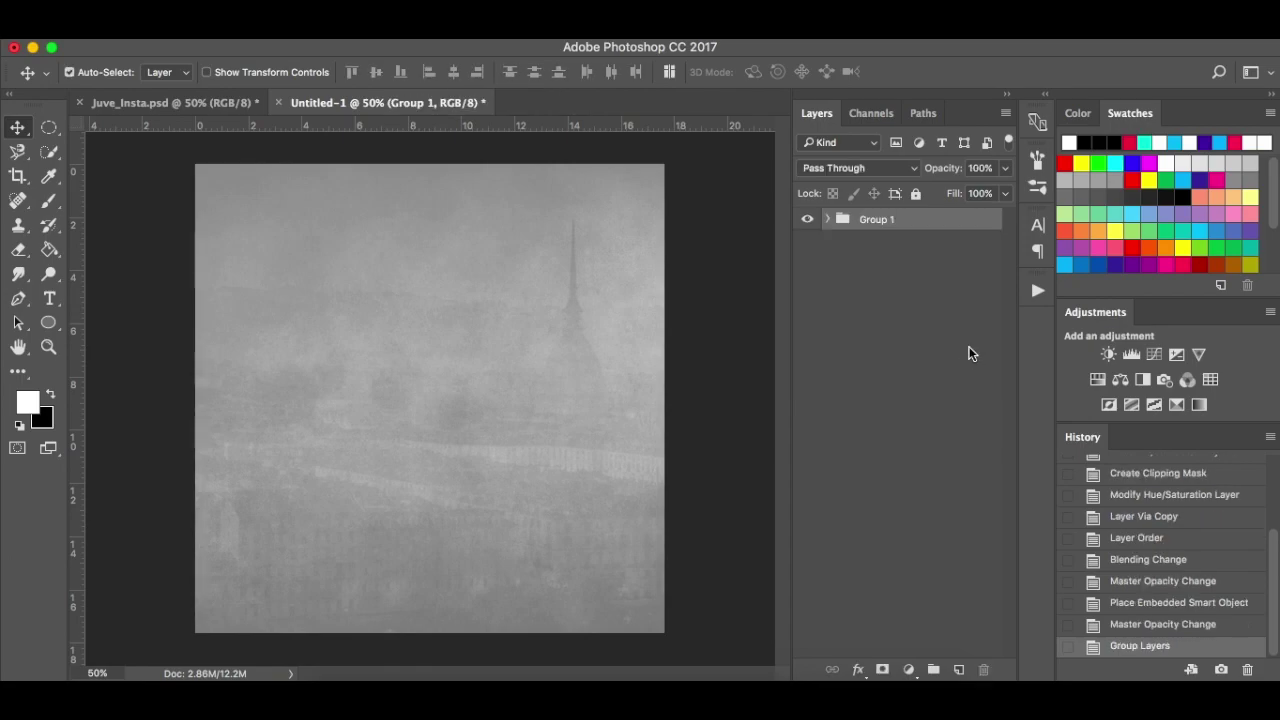
pyautogui.doubleClick(888, 223)
pyautogui.write('Background')
pyautogui.press('Return')
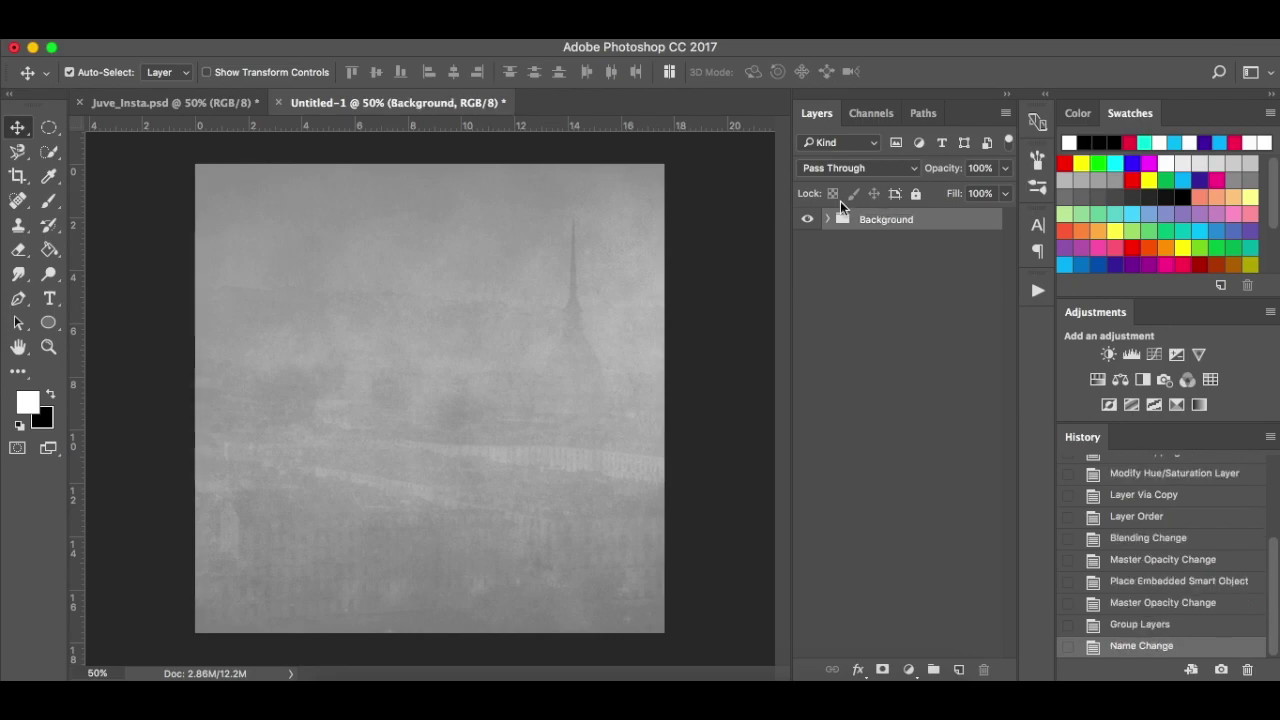
pyautogui.rightClick(817, 220)
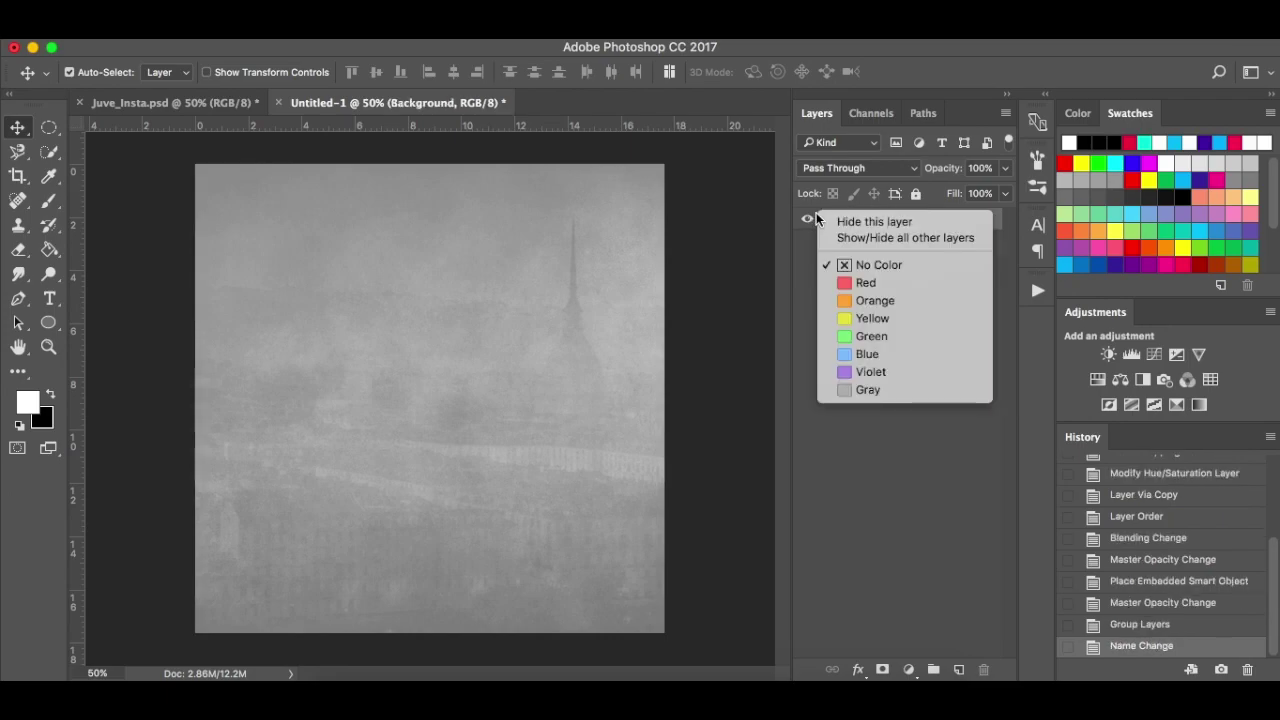
pyautogui.click(866, 389)
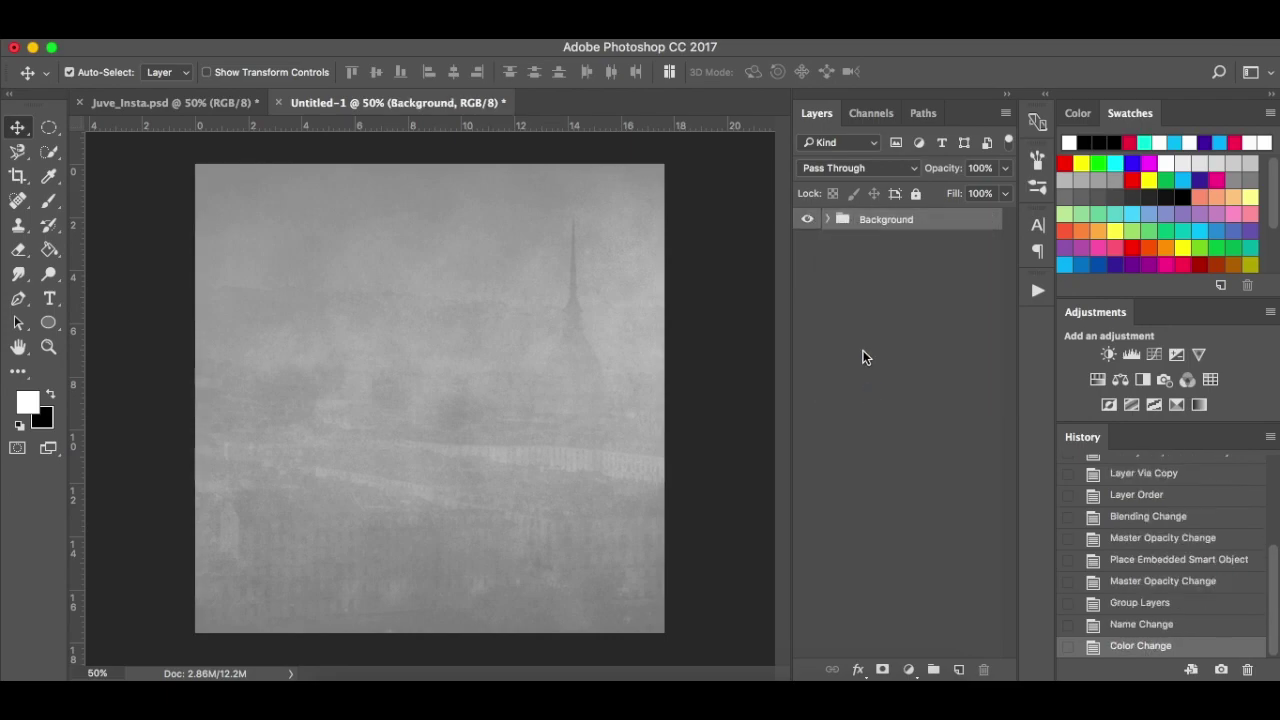
# Place Juve_Logo.png above the Background group, scaled to about 16.5% and positioned in the upper-left part of the canvas.
pyautogui.click(941, 226)
pyautogui.click(343, 695)
pyautogui.moveTo(575, 200); pyautogui.dragTo(260, 484)
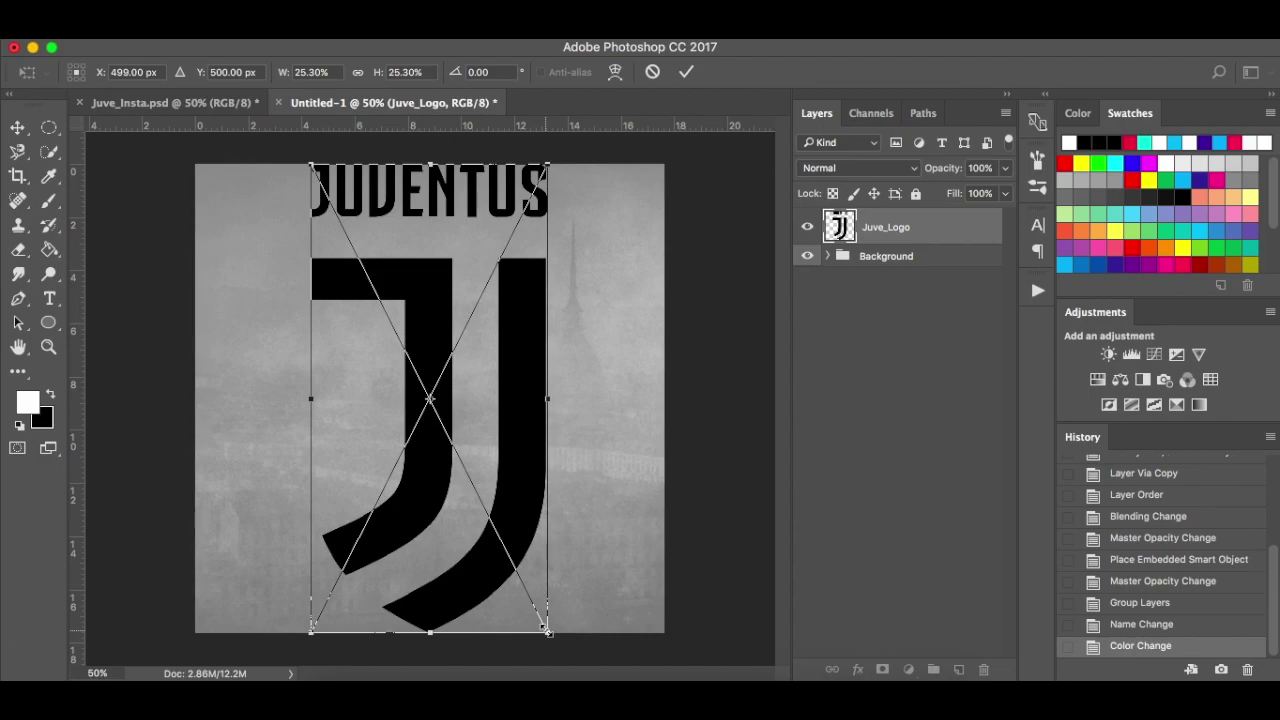
pyautogui.moveTo(547, 632); pyautogui.dragTo(517, 572)
pyautogui.moveTo(498, 355); pyautogui.dragTo(441, 307)
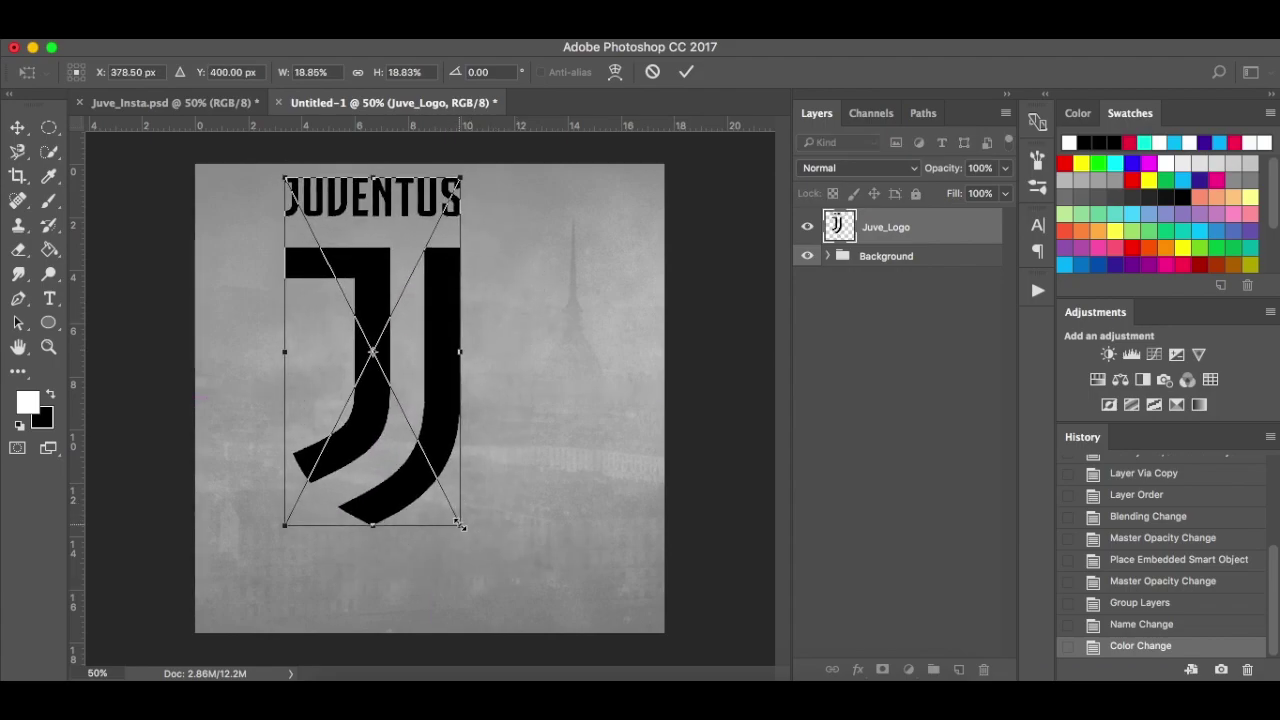
pyautogui.moveTo(461, 524); pyautogui.dragTo(450, 502)
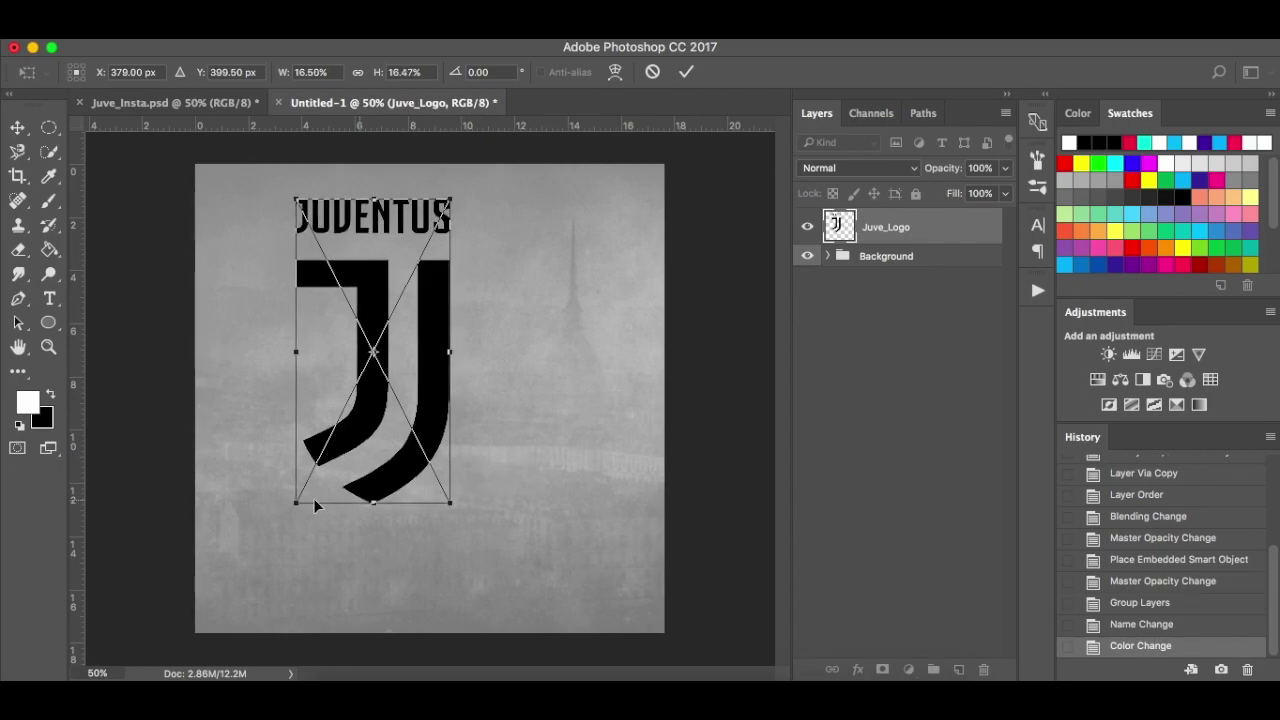
pyautogui.press('Return')
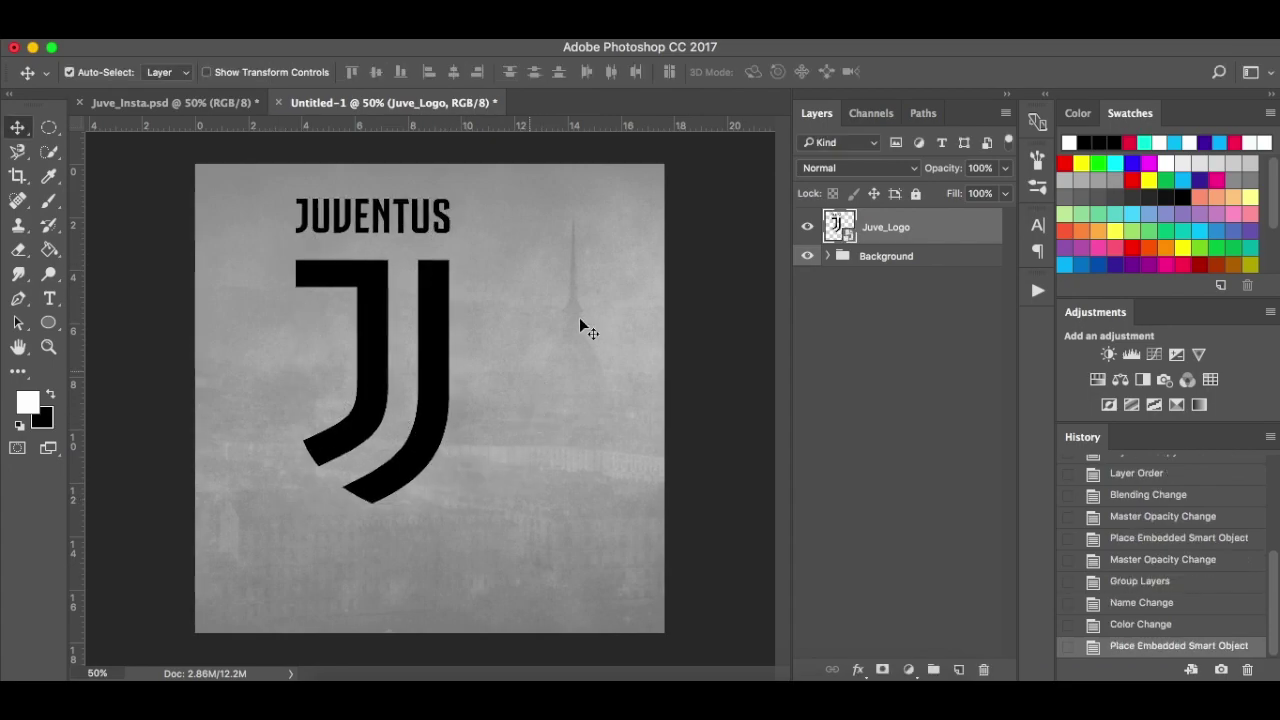
# Add a layer mask to Juve_Logo and set up a soft round 200 px brush with 0% hardness and 100% flow.
pyautogui.click(884, 670)
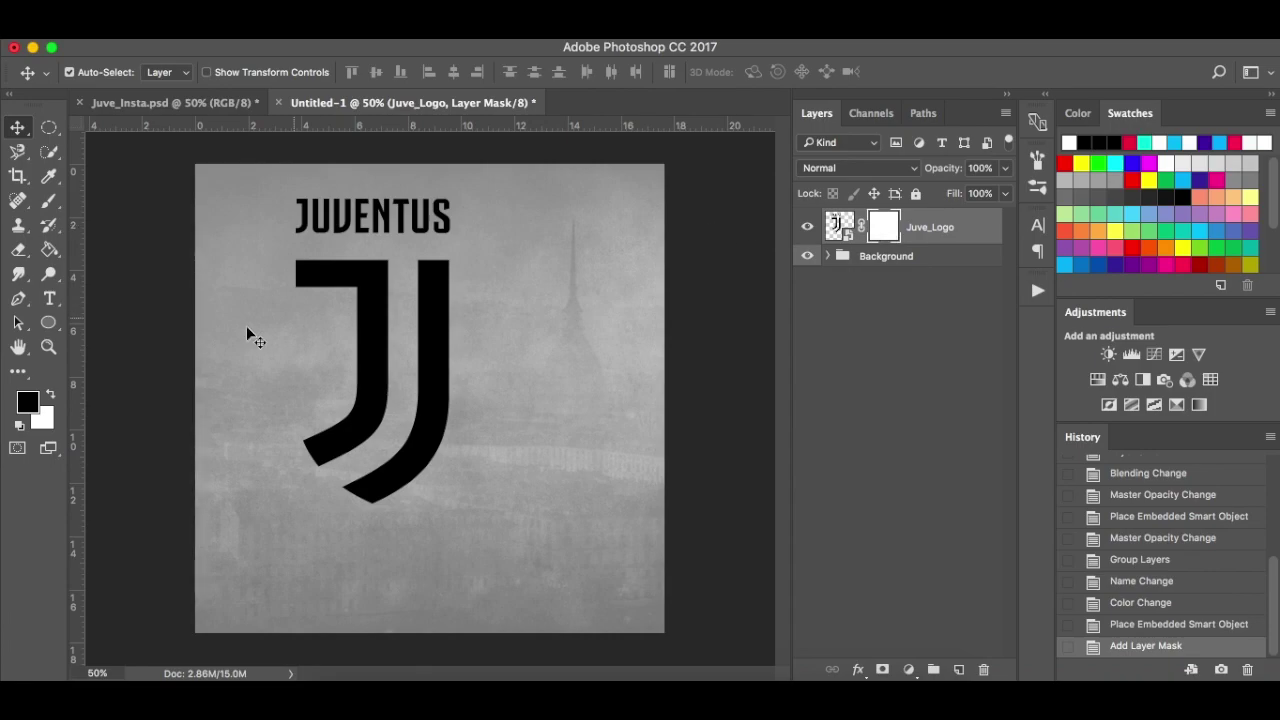
pyautogui.press('b')
pyautogui.press('[')
pyautogui.press('[')
pyautogui.press('[')
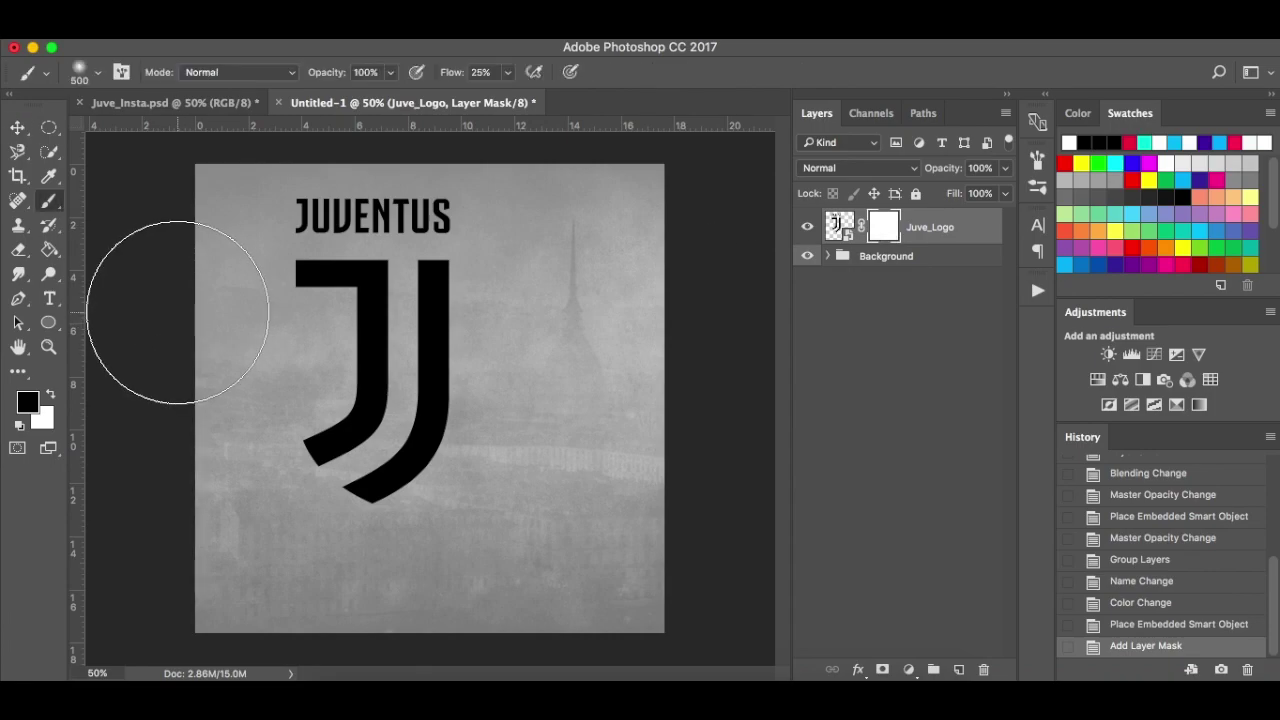
pyautogui.rightClick(248, 228)
pyautogui.click(267, 386)
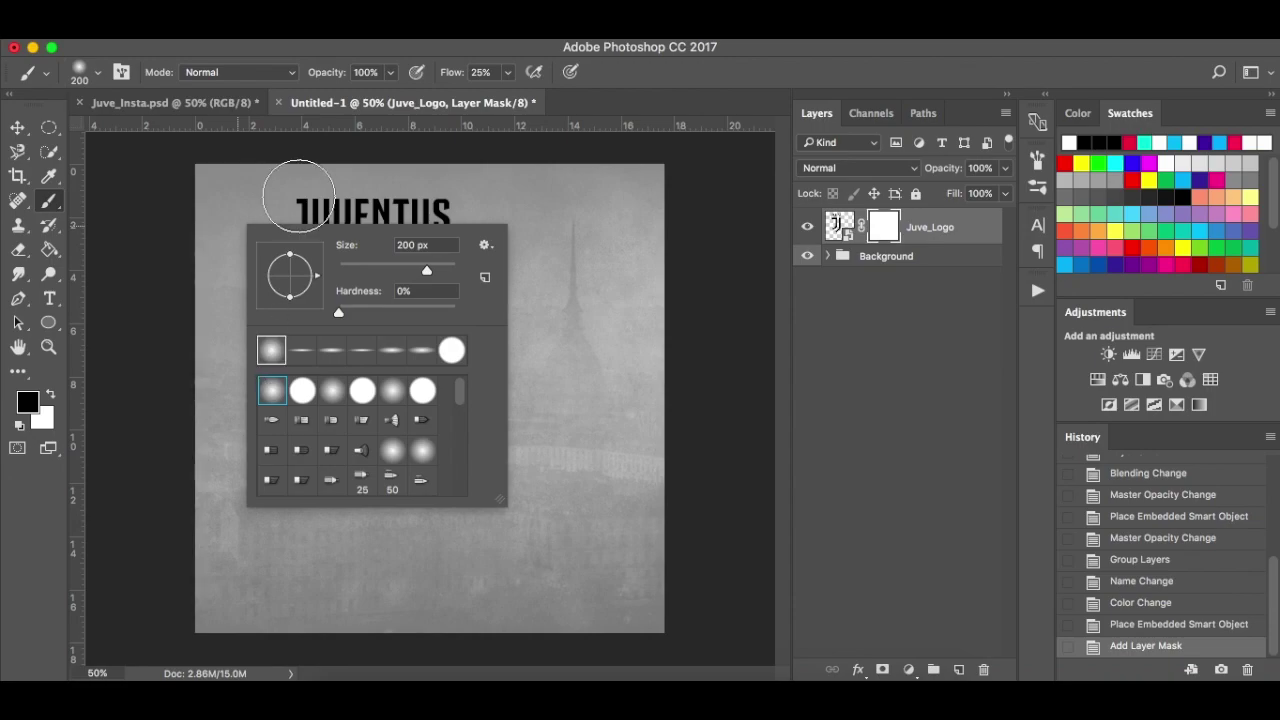
pyautogui.click(508, 72)
pyautogui.moveTo(508, 96); pyautogui.dragTo(586, 97)
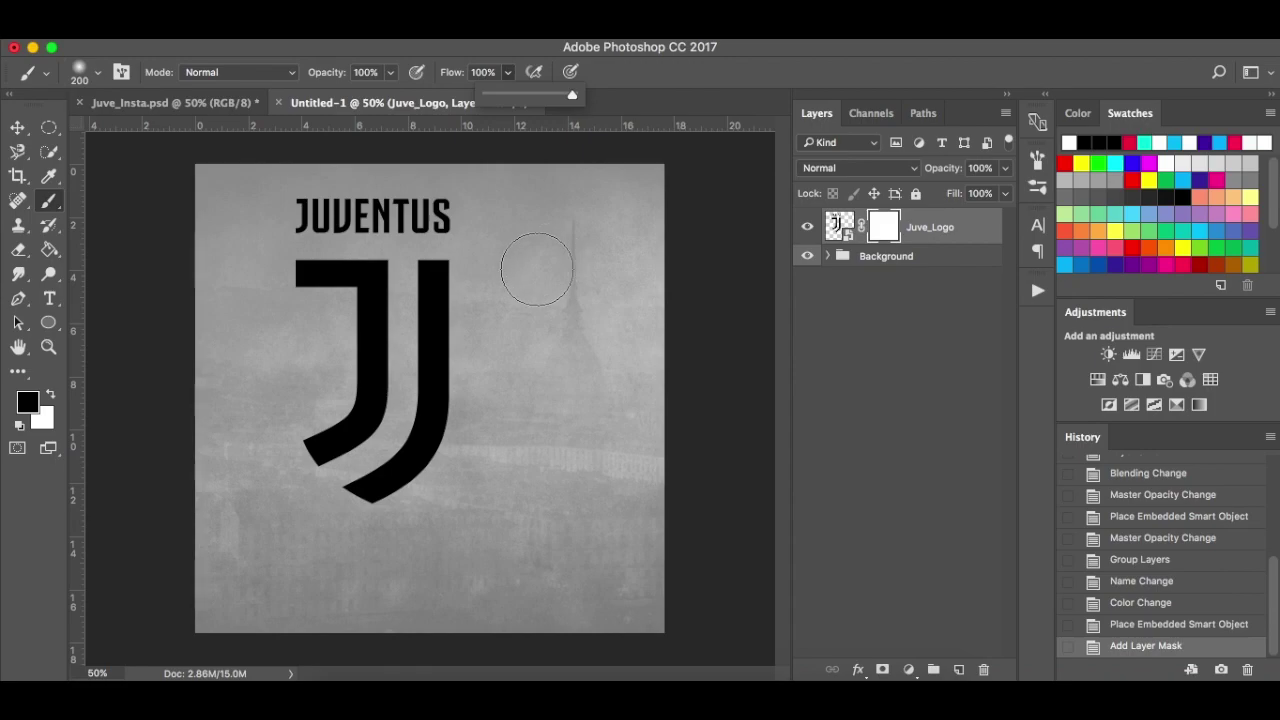
# Paint black on the Juve_Logo mask to hide the JUVENTUS wordmark, reducing the brush to 90 px for the remaining bits.
pyautogui.click(472, 210)
pyautogui.moveTo(472, 210)
pyautogui.mouseDown()
pyautogui.moveTo(306, 205)
pyautogui.moveTo(465, 220)
pyautogui.moveTo(355, 233)
pyautogui.moveTo(456, 250)
pyautogui.moveTo(434, 229)
pyautogui.moveTo(460, 229)
pyautogui.moveTo(375, 227)
pyautogui.moveTo(445, 216)
pyautogui.moveTo(271, 226)
pyautogui.moveTo(495, 208)
pyautogui.moveTo(295, 203)
pyautogui.moveTo(481, 199)
pyautogui.moveTo(459, 226)
pyautogui.moveTo(286, 215)
pyautogui.moveTo(488, 223)
pyautogui.moveTo(345, 230)
pyautogui.mouseUp()
pyautogui.press('[')
pyautogui.press('[')
pyautogui.press('[')
pyautogui.press('[')
pyautogui.press('[')
pyautogui.hotkey('ctrl', 'z')
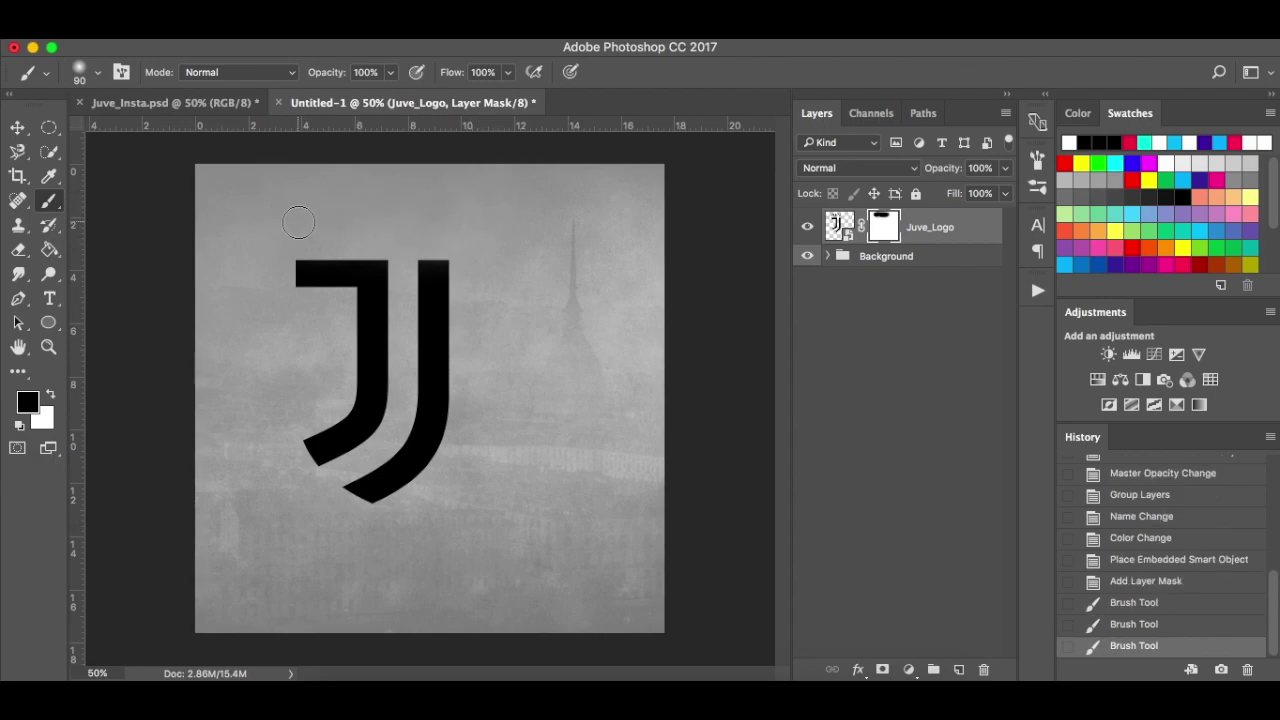
# Temporarily disable the Juve_Logo layer mask to show the full logo, and enable it again.
pyautogui.rightClick(881, 234)
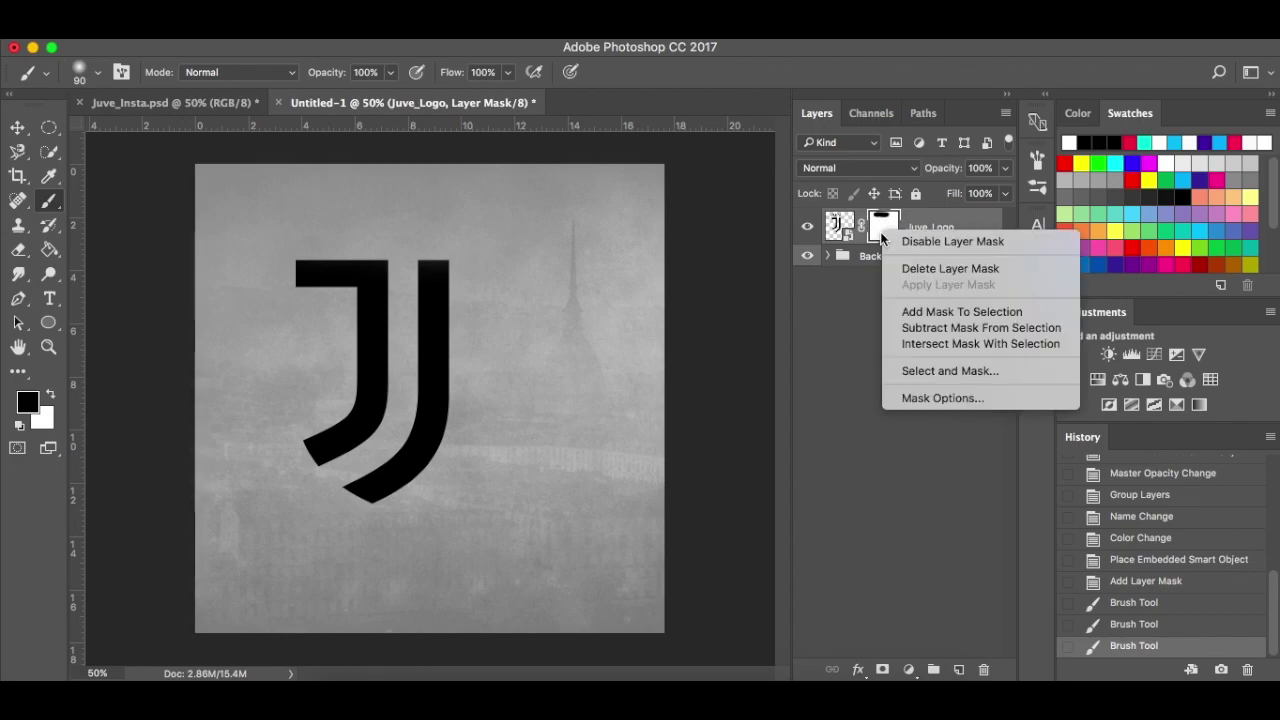
pyautogui.click(950, 241)
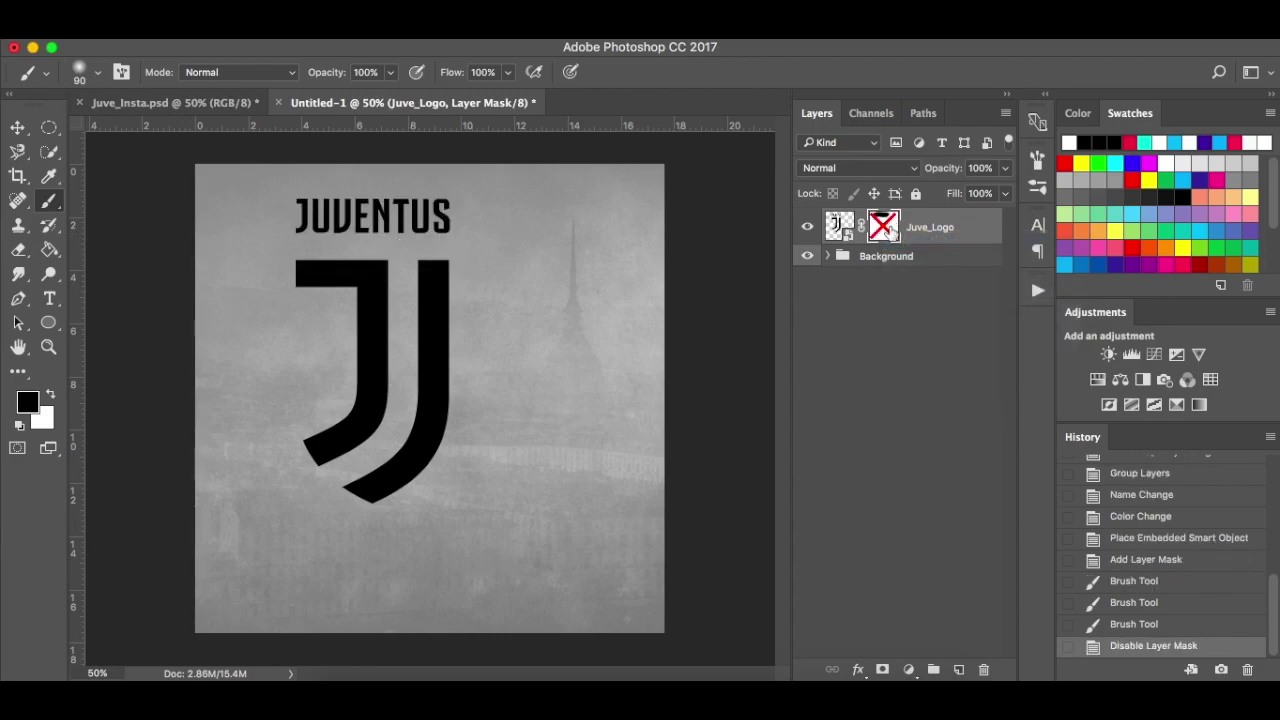
pyautogui.rightClick(889, 230)
pyautogui.click(907, 236)
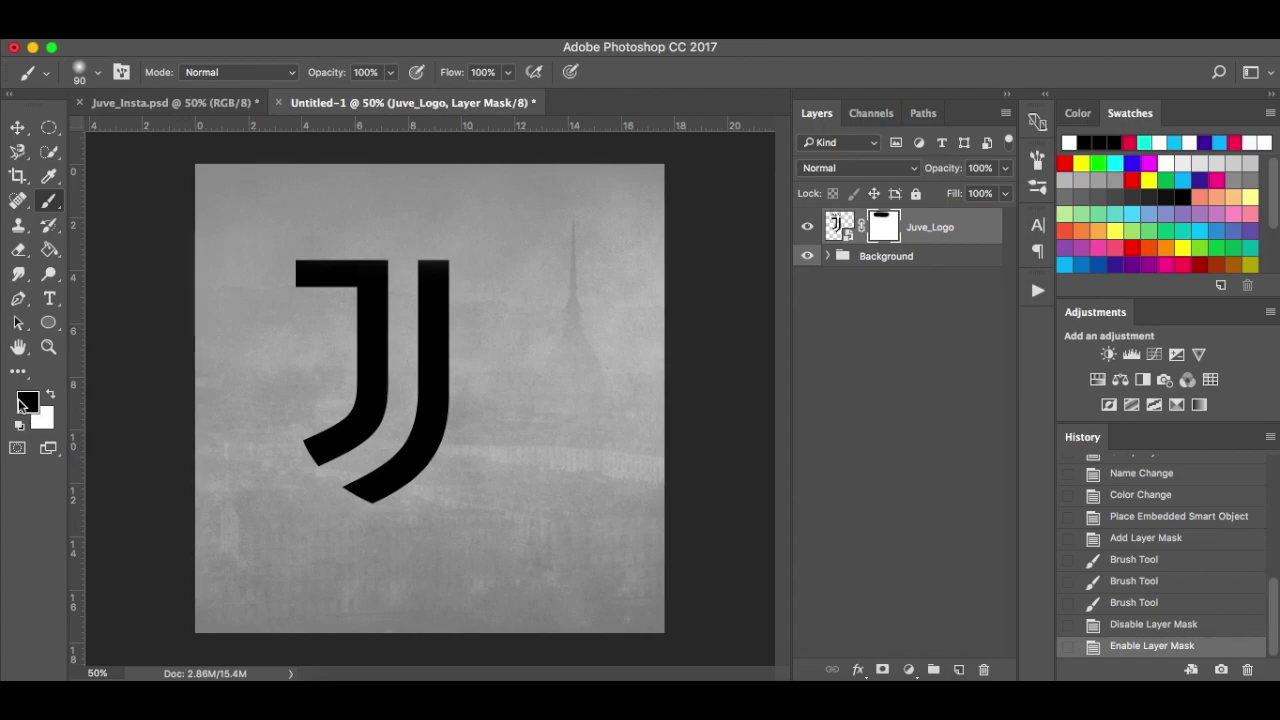
# Try painting white on the mask over the hidden wordmark, undo the stroke and restore black as the foreground colour.
pyautogui.click(52, 396)
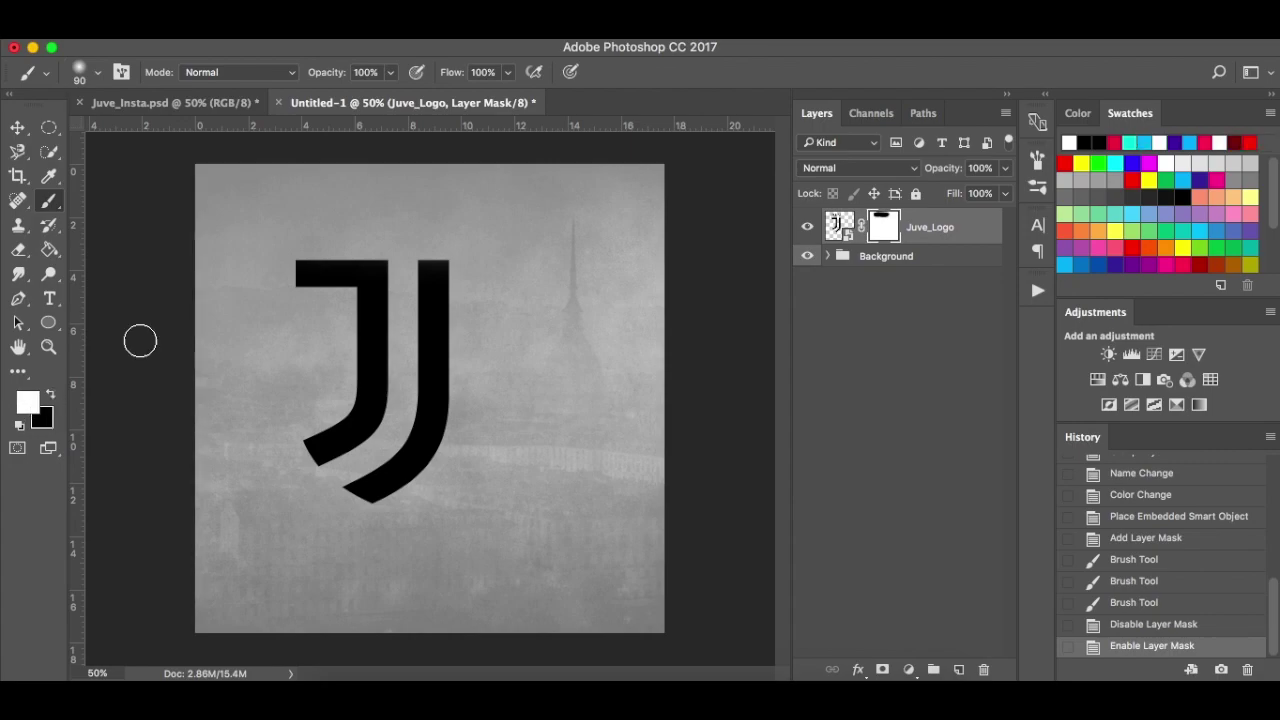
pyautogui.moveTo(305, 221); pyautogui.dragTo(418, 222)
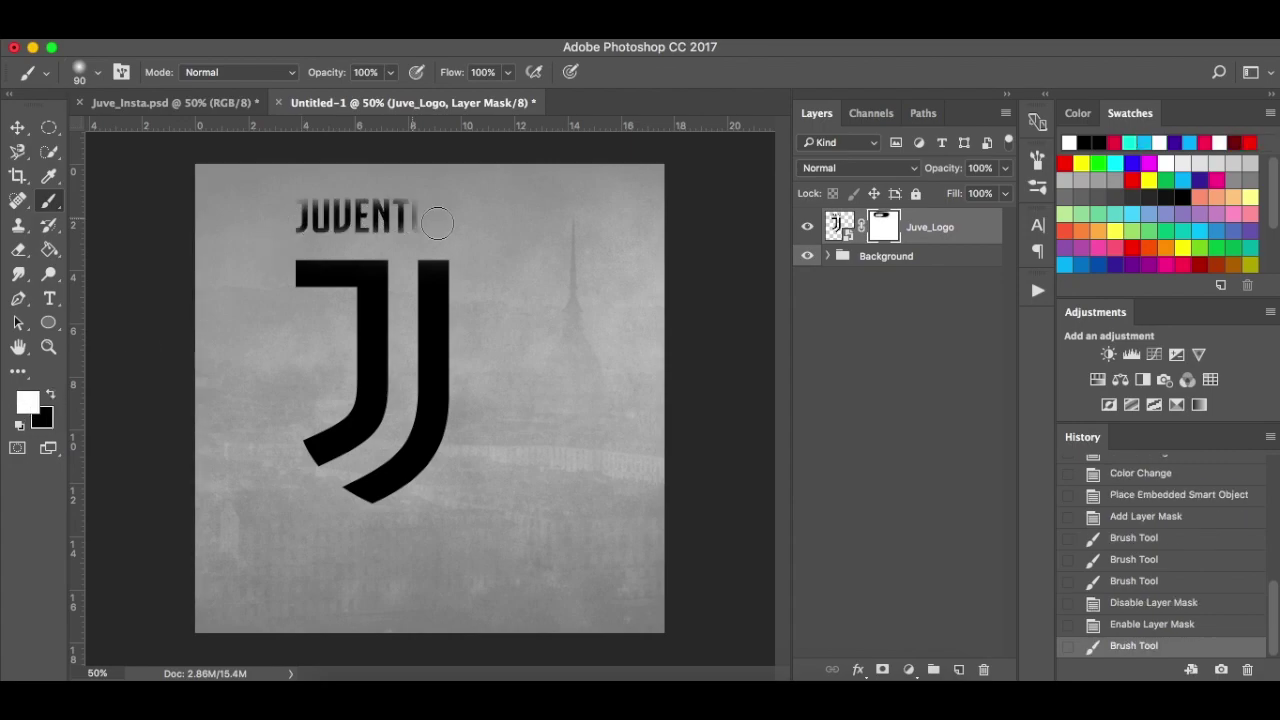
pyautogui.hotkey('ctrl', 'z')
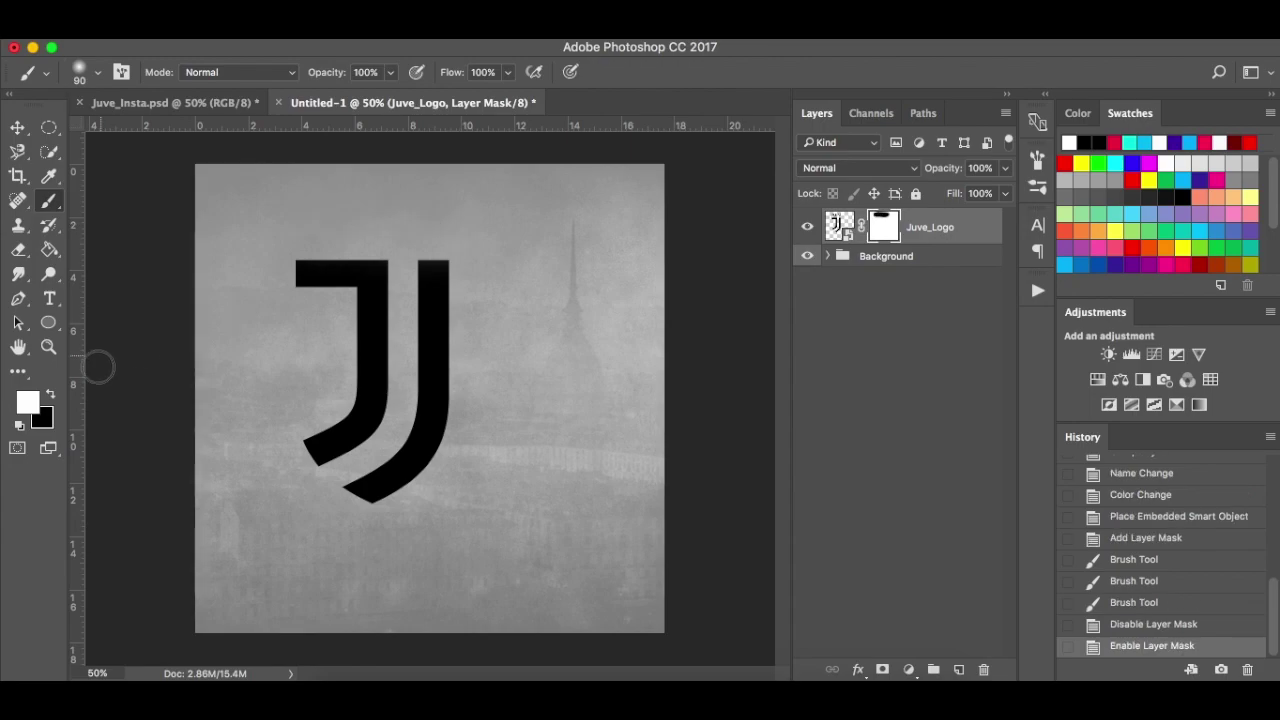
pyautogui.click(52, 397)
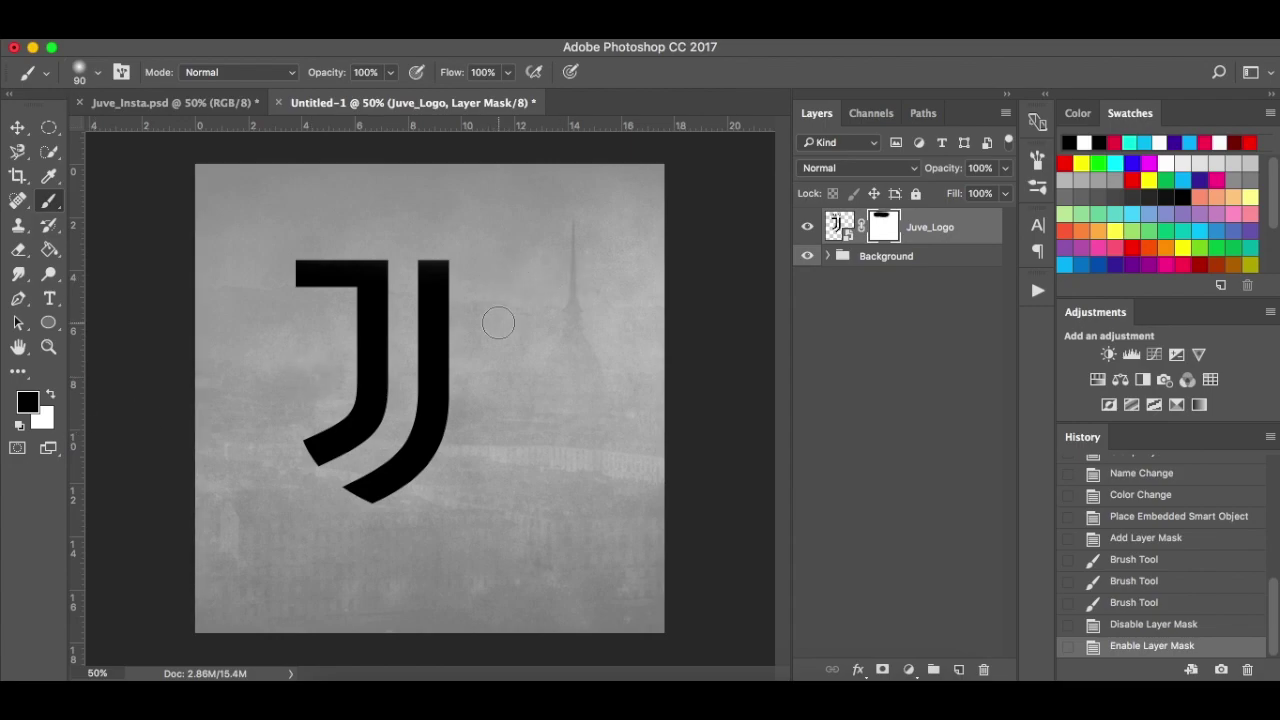
# Scale the masked Juventus logo down to about 92% with Free Transform, keeping its centre in place.
pyautogui.press('v')
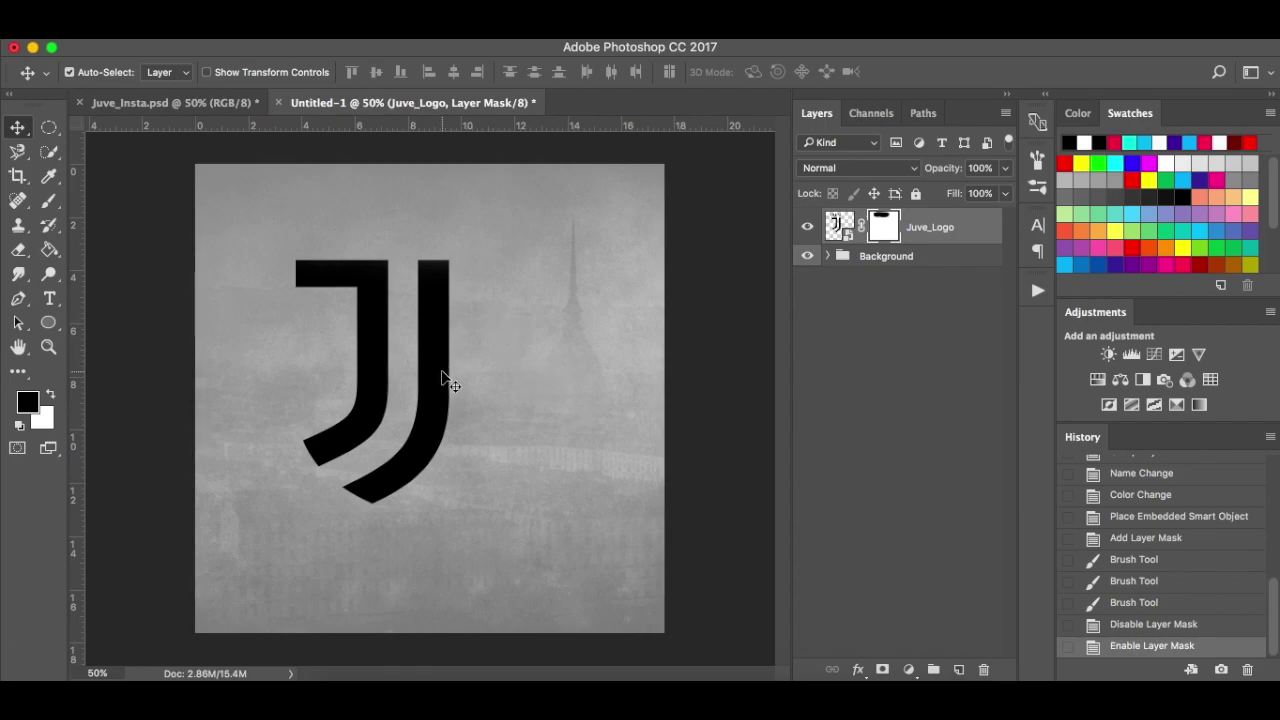
pyautogui.hotkey('ctrl', 't')
pyautogui.moveTo(450, 502); pyautogui.dragTo(443, 491)
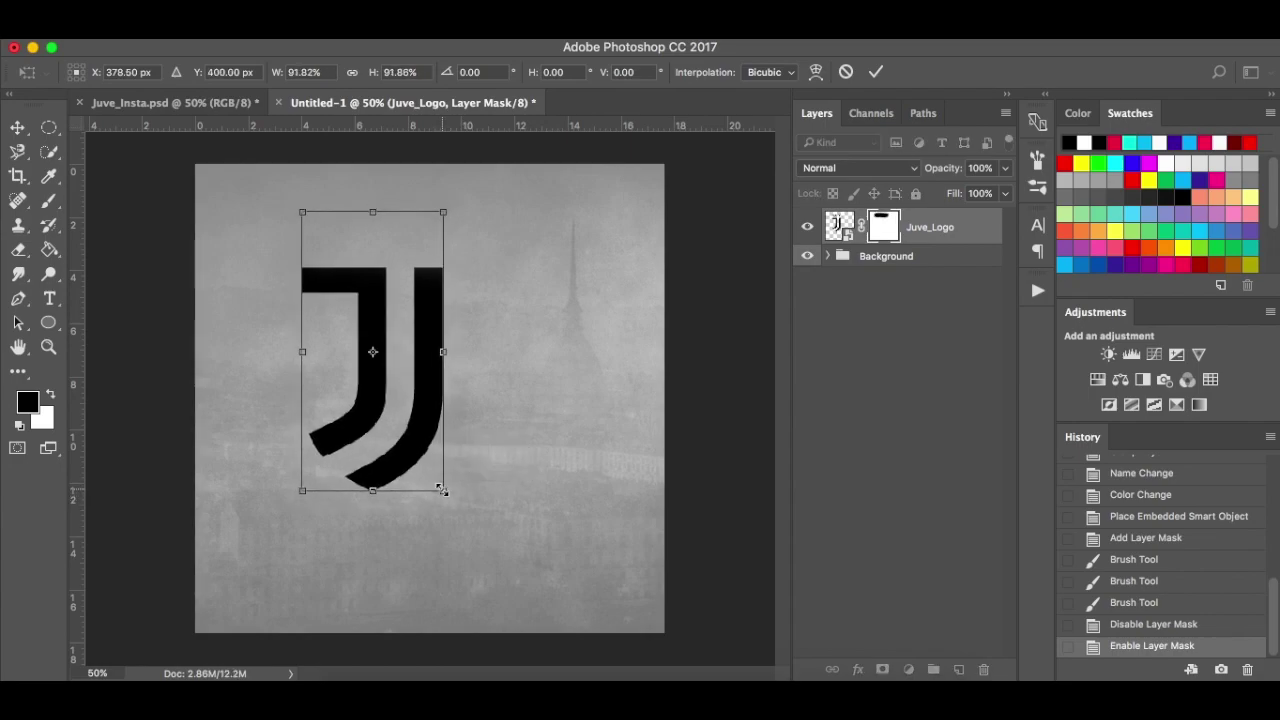
pyautogui.press('Return')
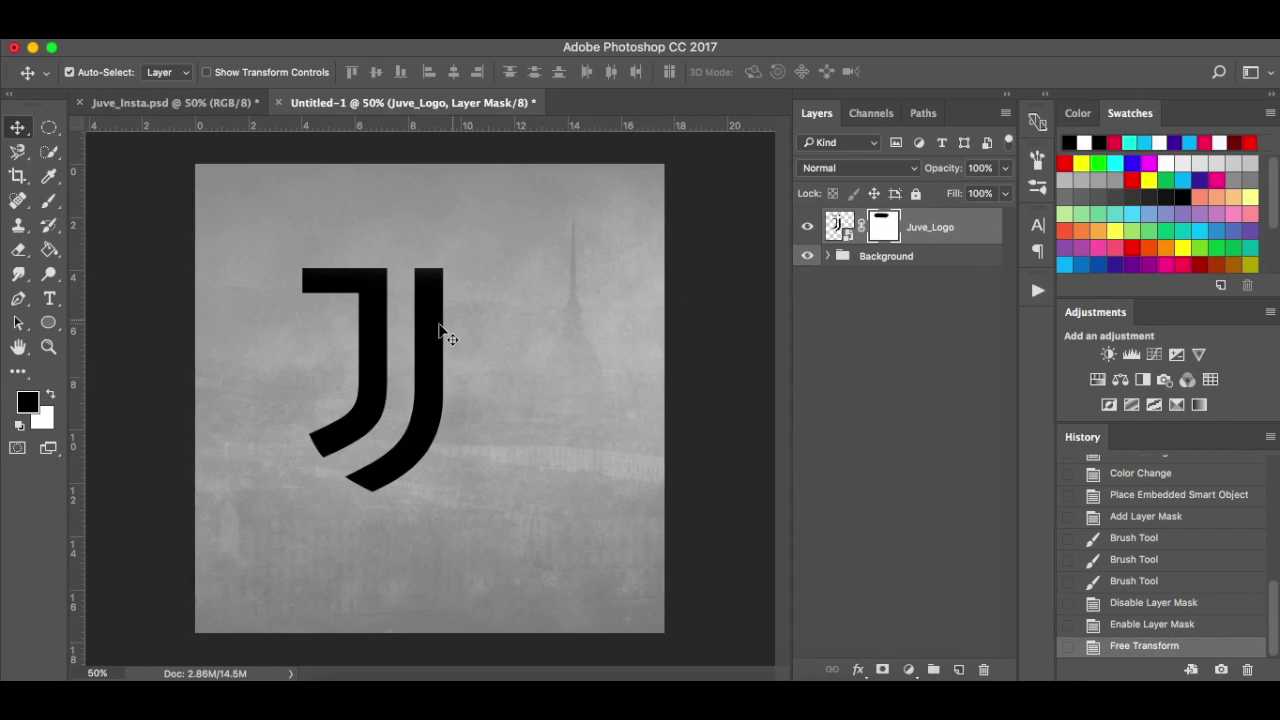
# Give Juve_Logo a black Multiply drop shadow: 69% opacity, 45° angle, 45 px distance, 12% spread and 32 px size.
pyautogui.doubleClick(960, 232)
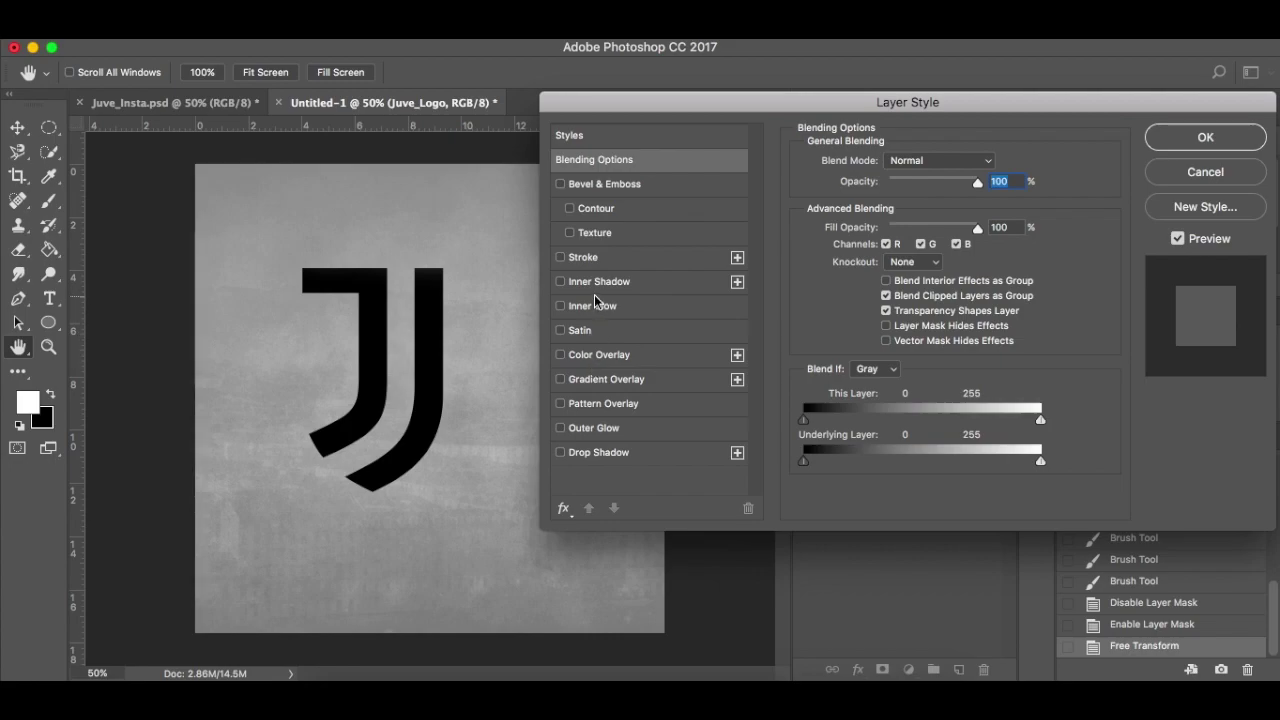
pyautogui.click(561, 452)
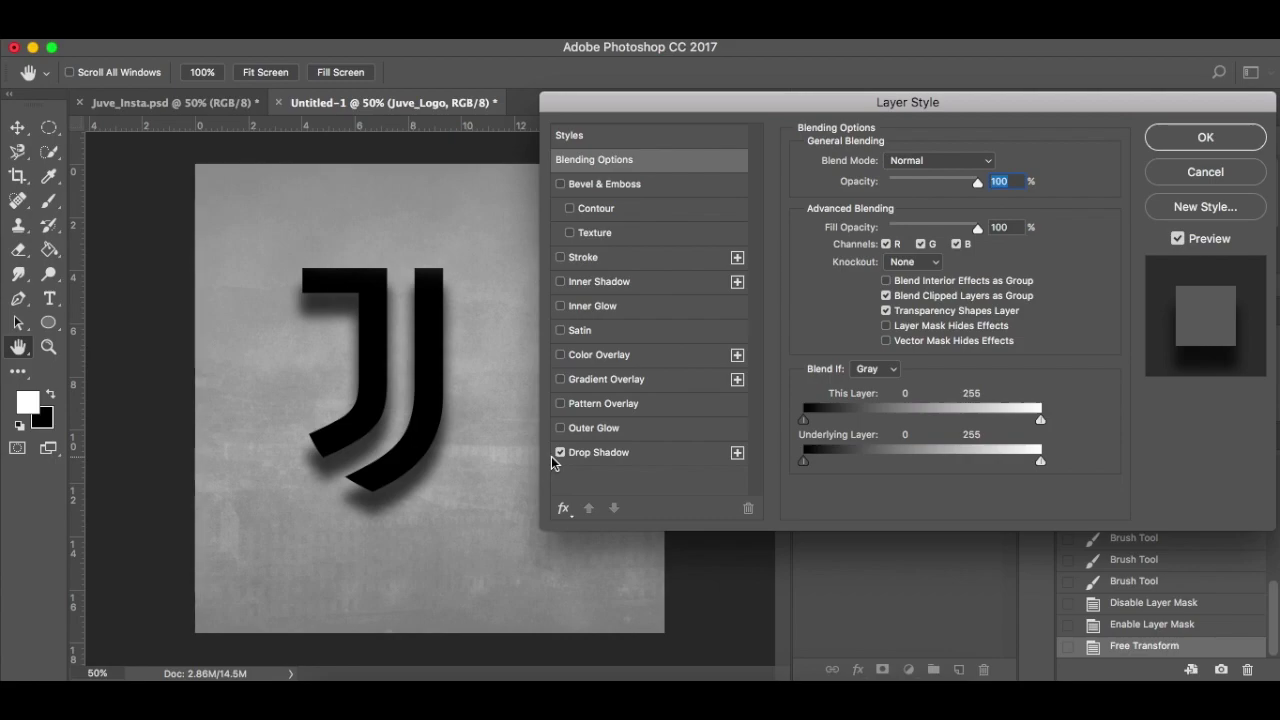
pyautogui.click(643, 455)
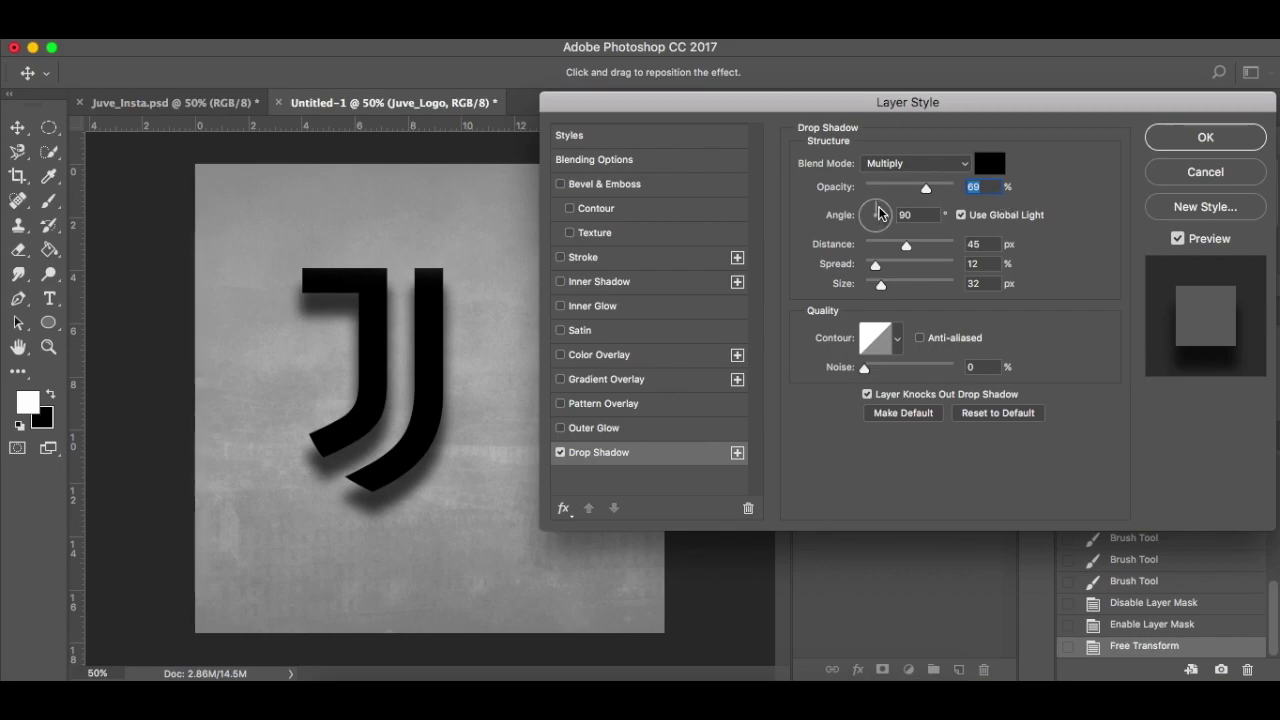
pyautogui.moveTo(878, 210); pyautogui.dragTo(884, 213)
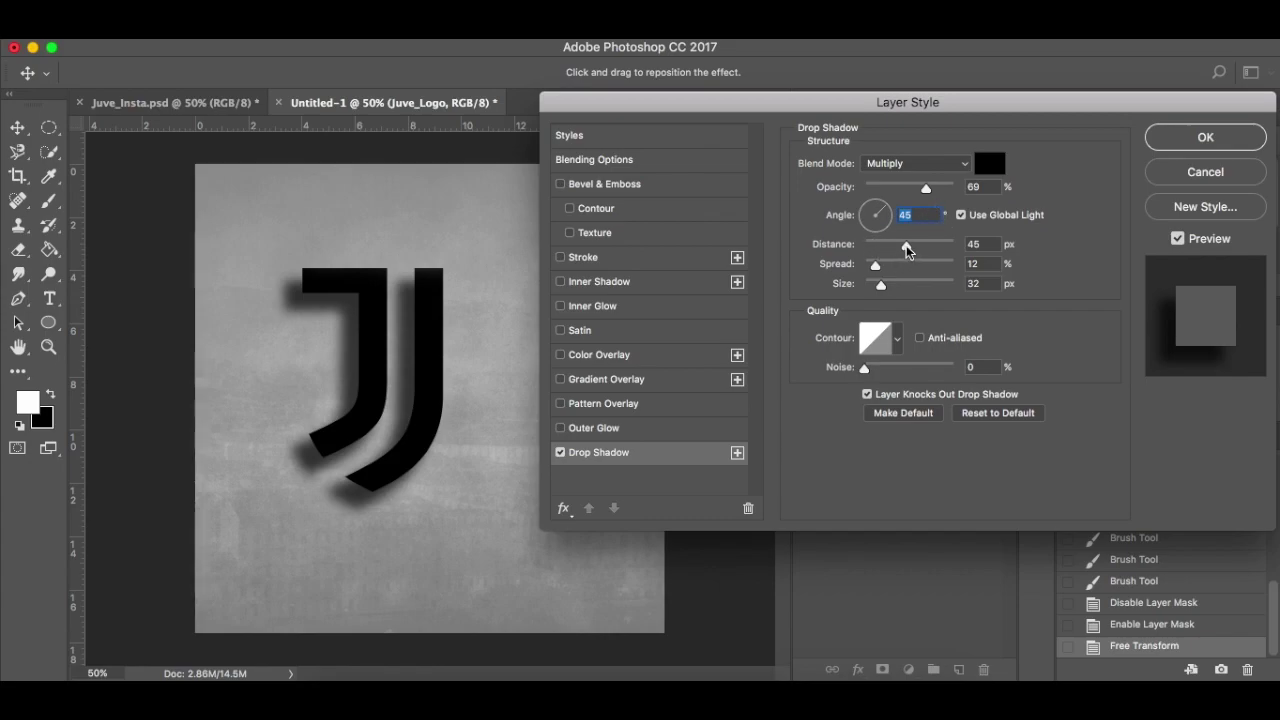
pyautogui.moveTo(907, 250)
pyautogui.mouseDown()
pyautogui.moveTo(878, 250)
pyautogui.moveTo(907, 248)
pyautogui.mouseUp()
pyautogui.moveTo(875, 267); pyautogui.dragTo(878, 270)
pyautogui.moveTo(882, 289)
pyautogui.mouseDown()
pyautogui.moveTo(910, 294)
pyautogui.moveTo(884, 293)
pyautogui.mouseUp()
# Compare the logo with and without the drop shadow preview, and apply the layer style.
pyautogui.click(1178, 240)
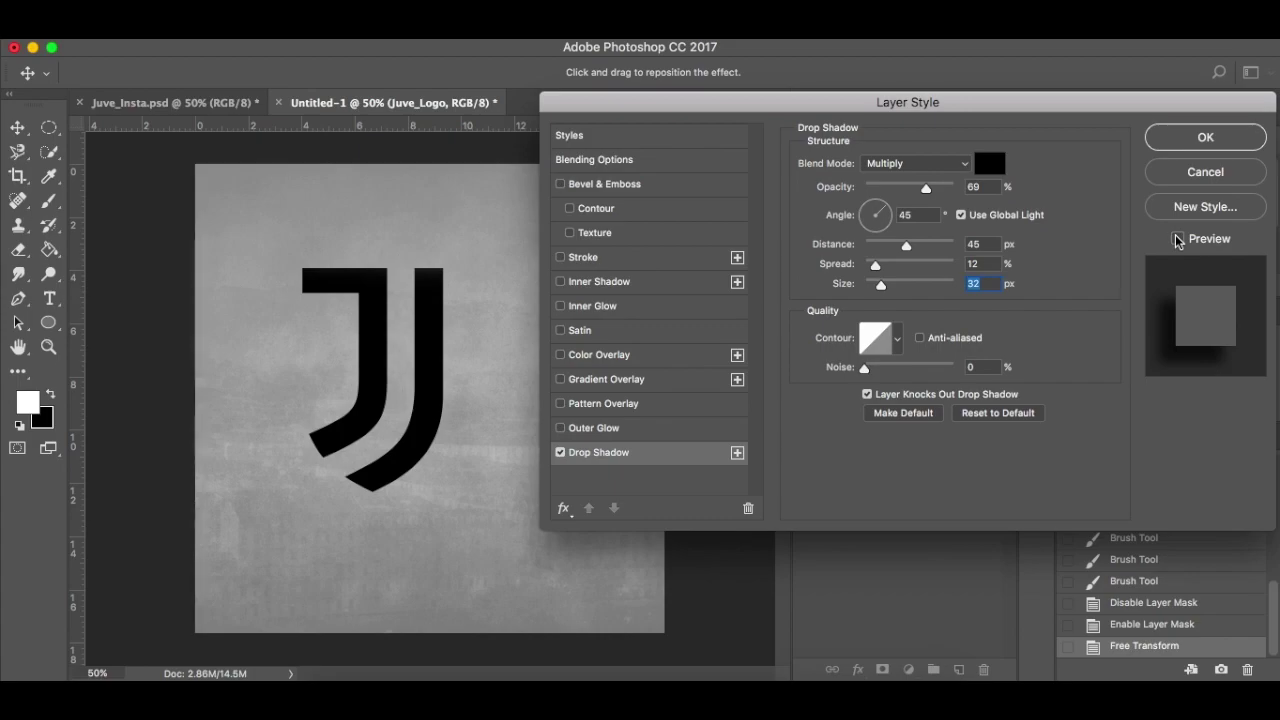
pyautogui.click(1178, 240)
pyautogui.click(1178, 240)
pyautogui.click(1178, 240)
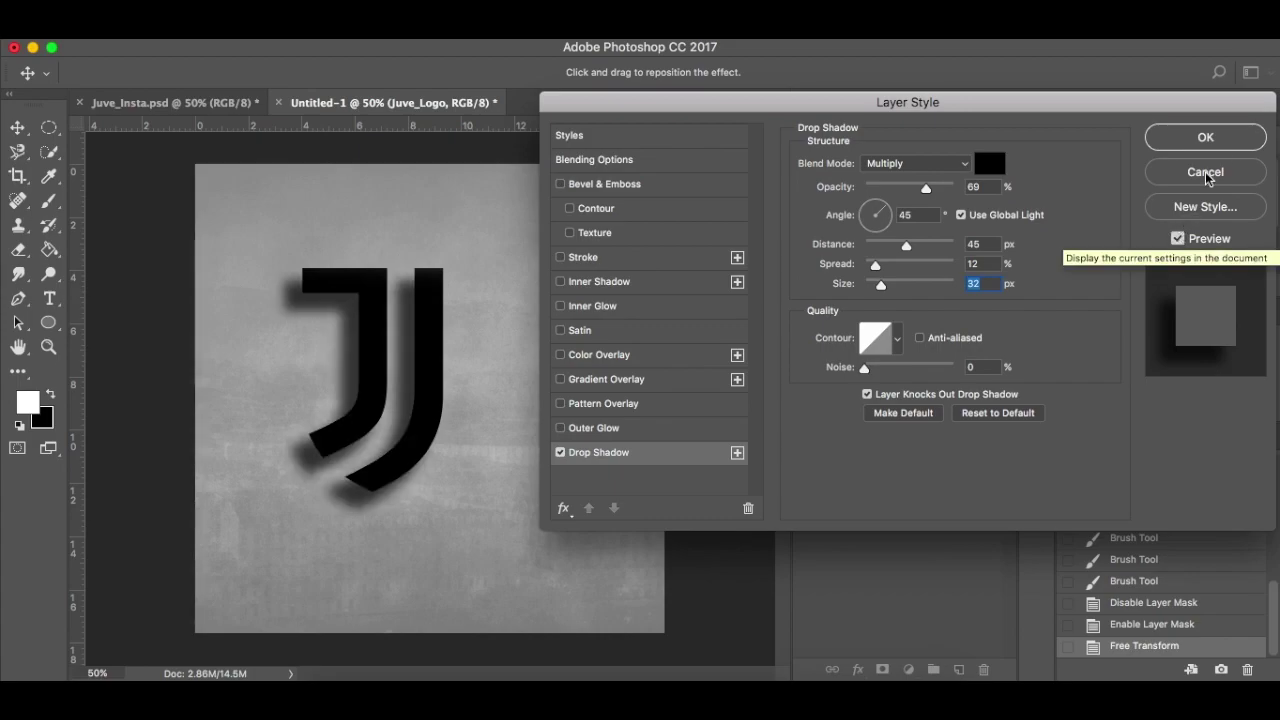
pyautogui.click(1218, 138)
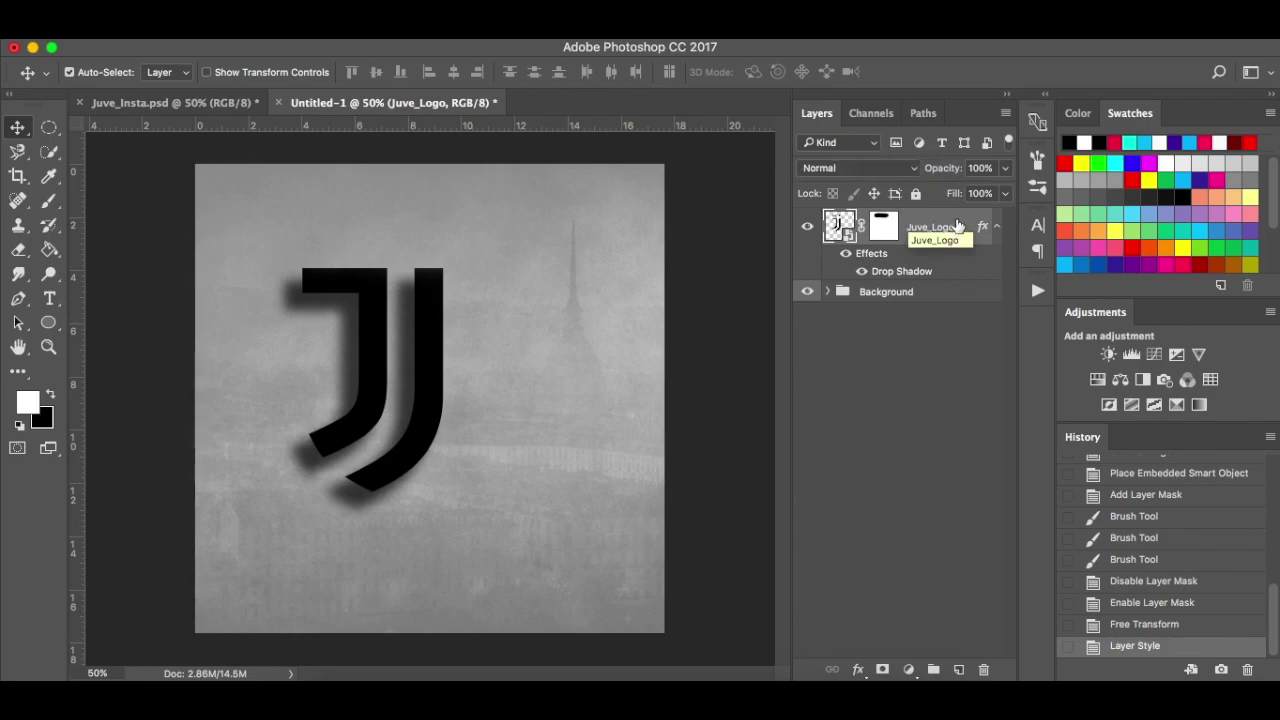
# Lower the Juve_Logo layer's opacity to 85%.
pyautogui.click(1006, 169)
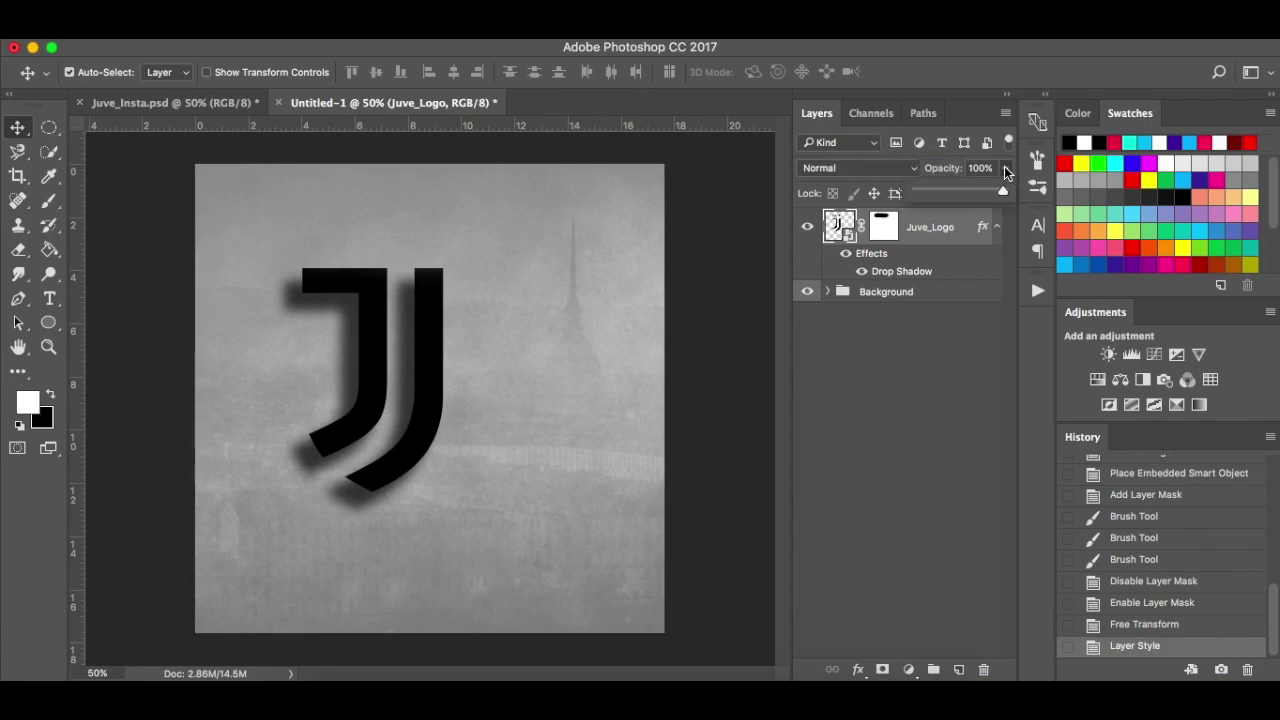
pyautogui.click(982, 193)
pyautogui.moveTo(982, 193); pyautogui.dragTo(991, 194)
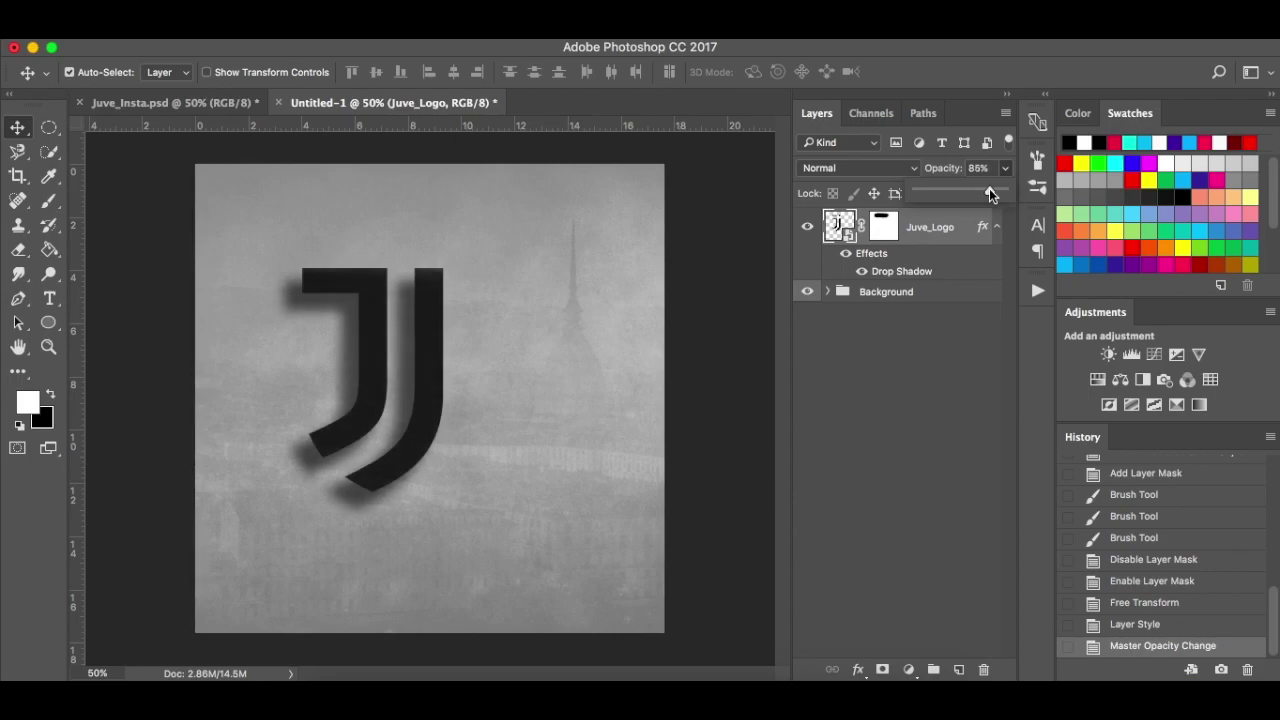
pyautogui.click(882, 232)
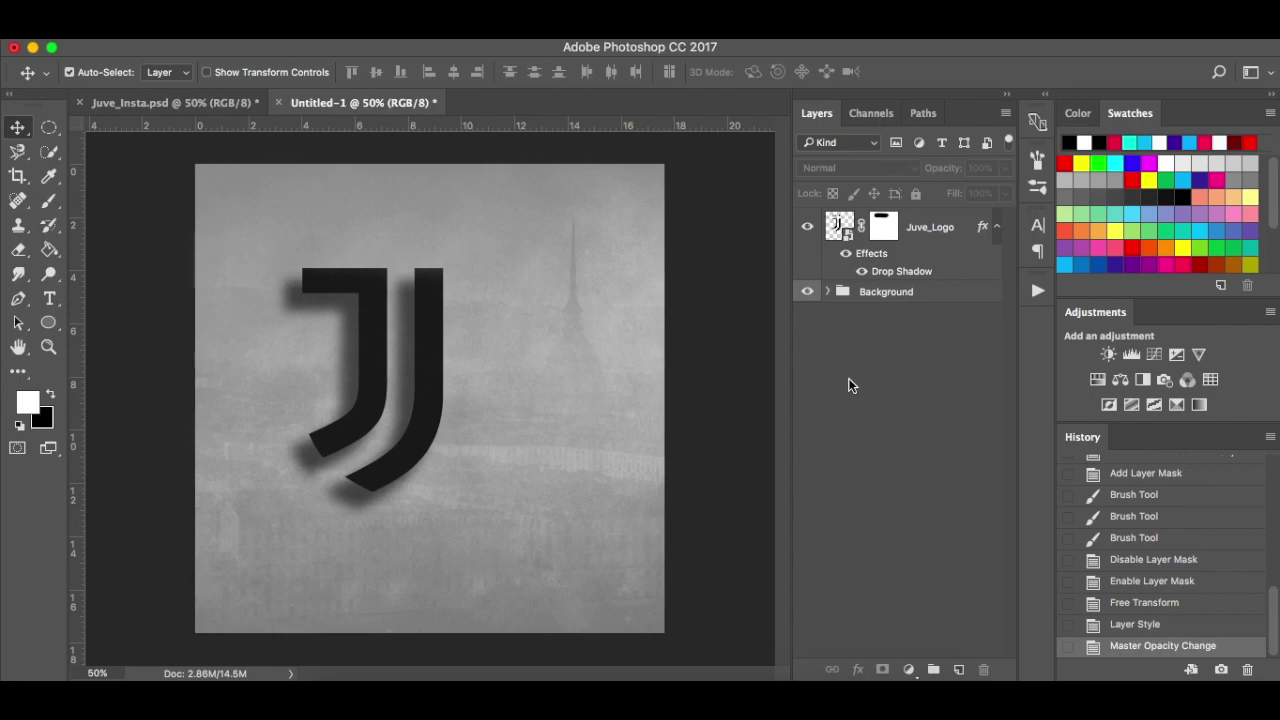
# Preview the stock photo Ronaldo.jpg from the Latest Tutorial folder and close the preview.
pyautogui.click(343, 674)
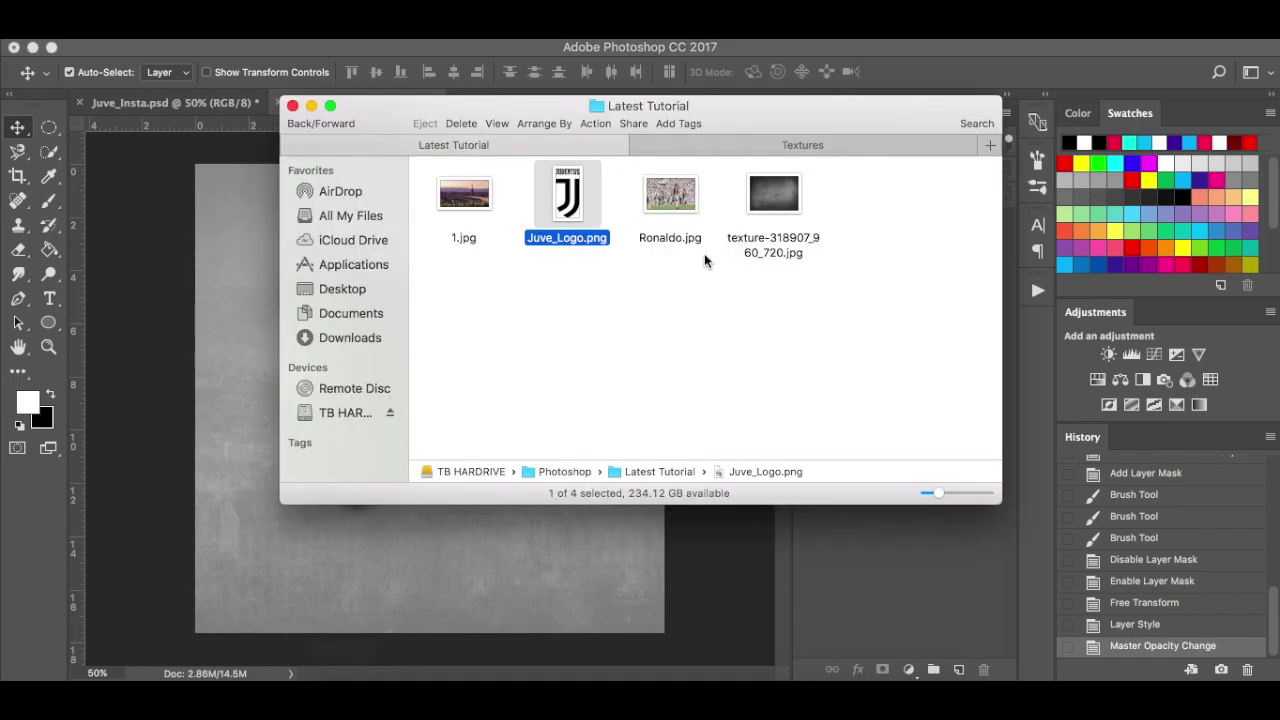
pyautogui.click(679, 206)
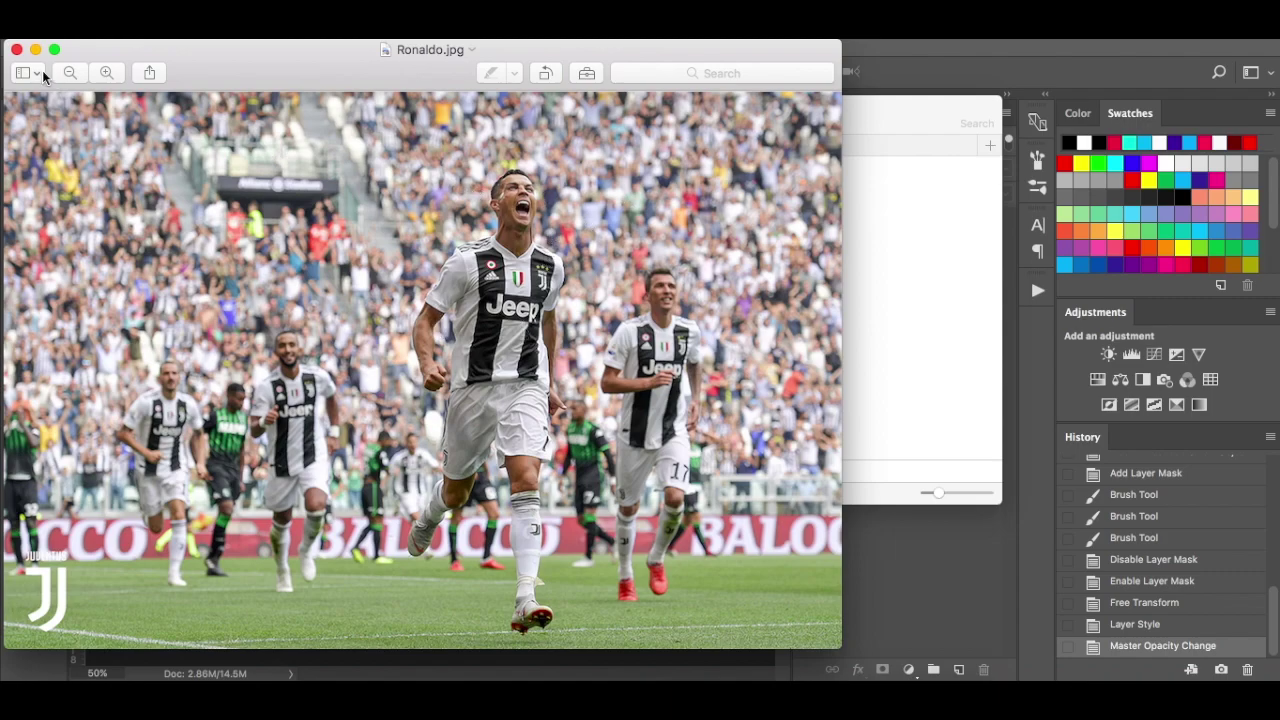
pyautogui.click(17, 50)
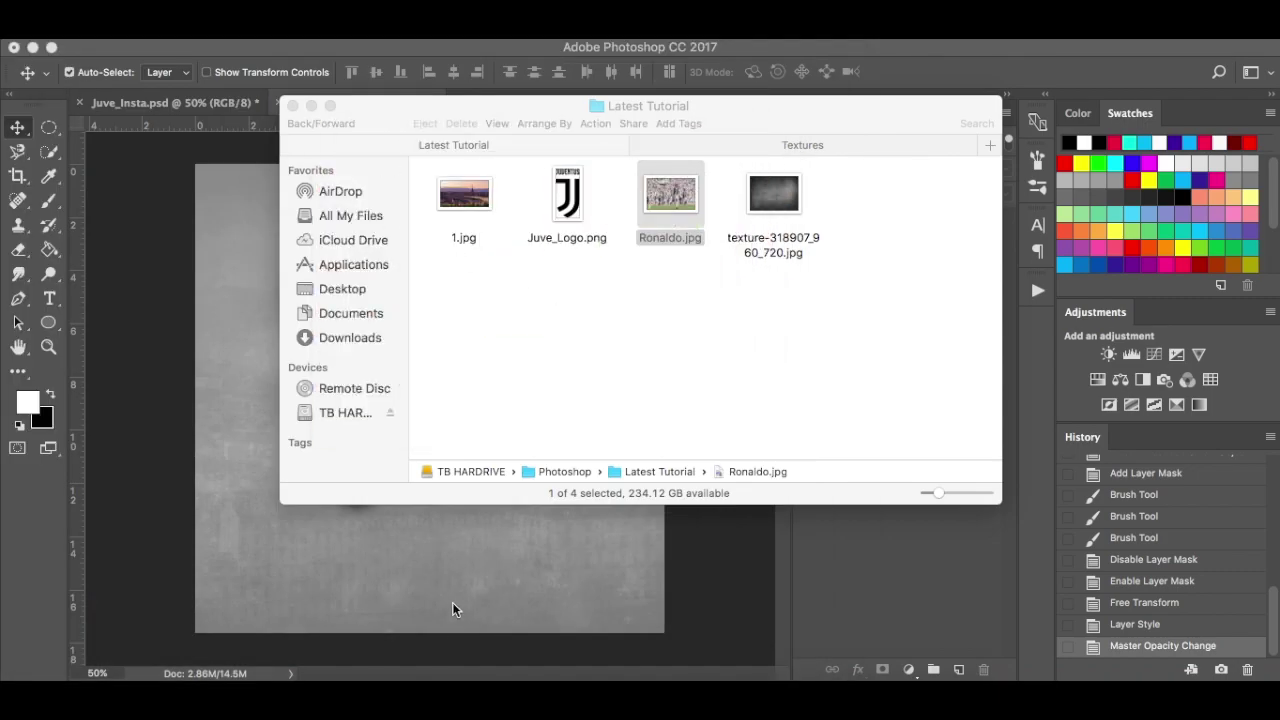
# Switch to Safari, restore the internet connection, reload Google and search for "Juve ronaldo".
pyautogui.click(411, 678)
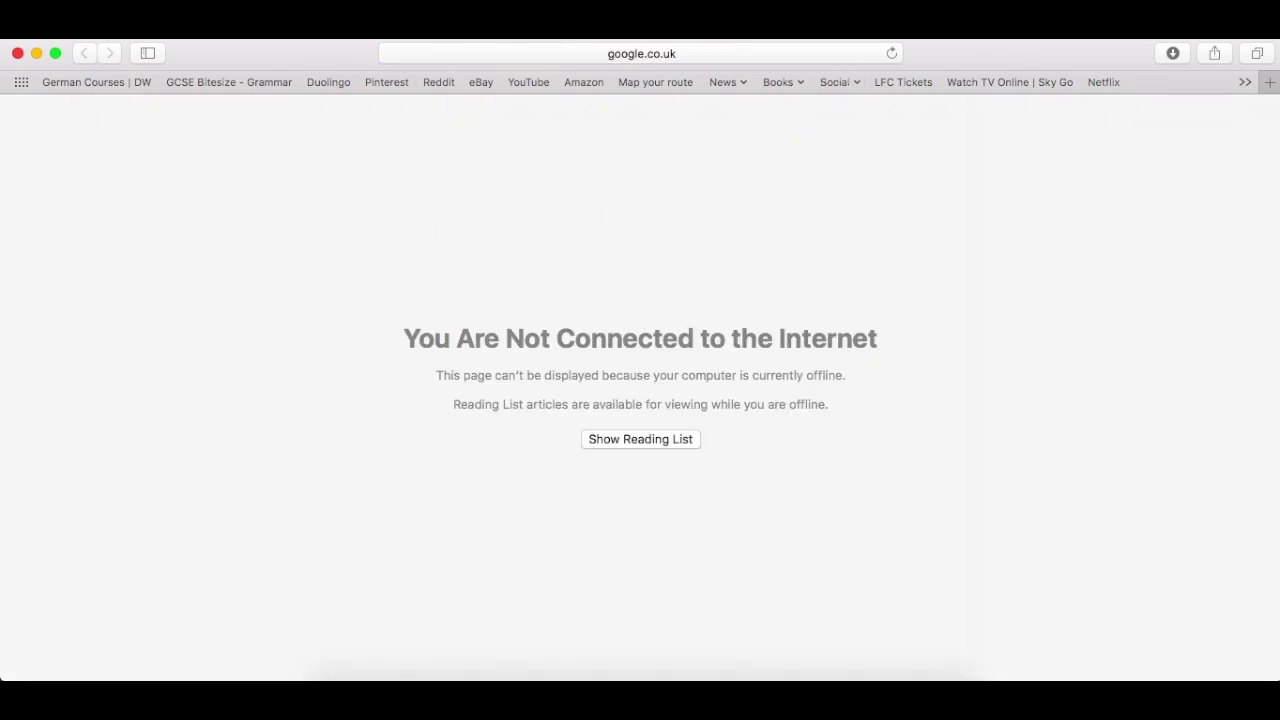
pyautogui.click(1016, 46)
pyautogui.click(994, 65)
pyautogui.click(891, 53)
pyautogui.write('Juve ')
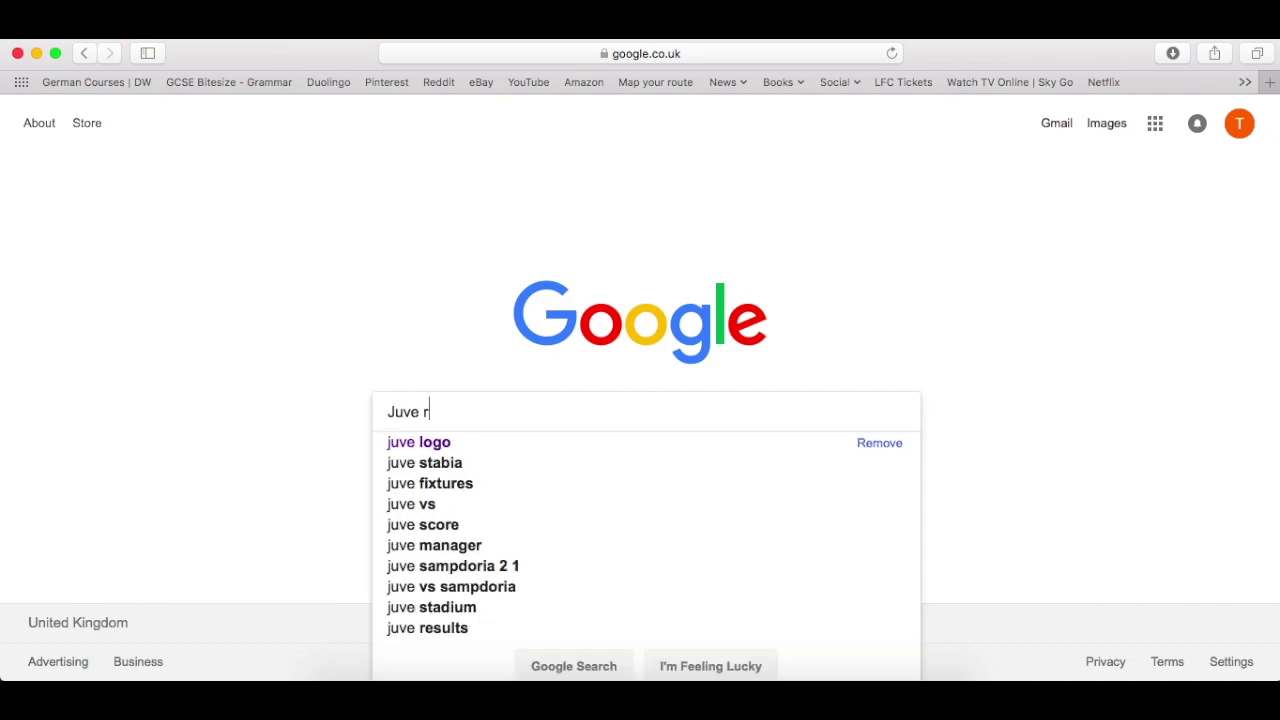
pyautogui.write('ronaldo')
pyautogui.press('Return')
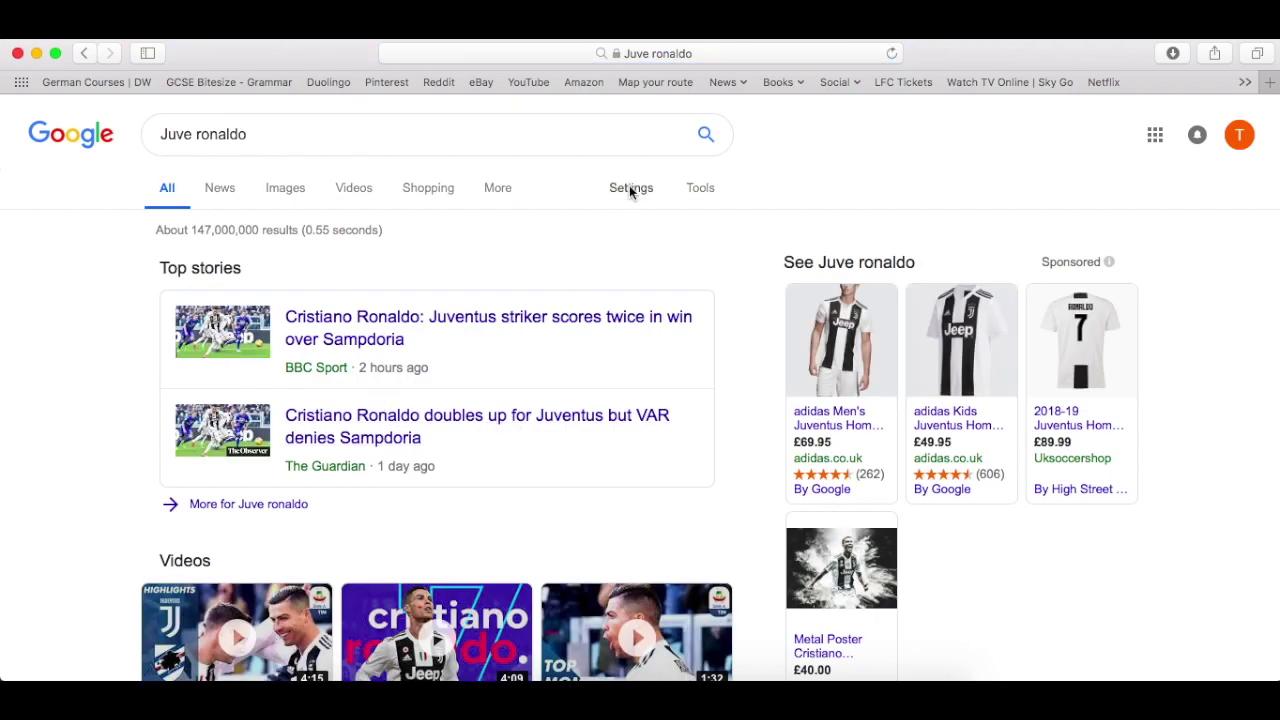
pyautogui.click(630, 188)
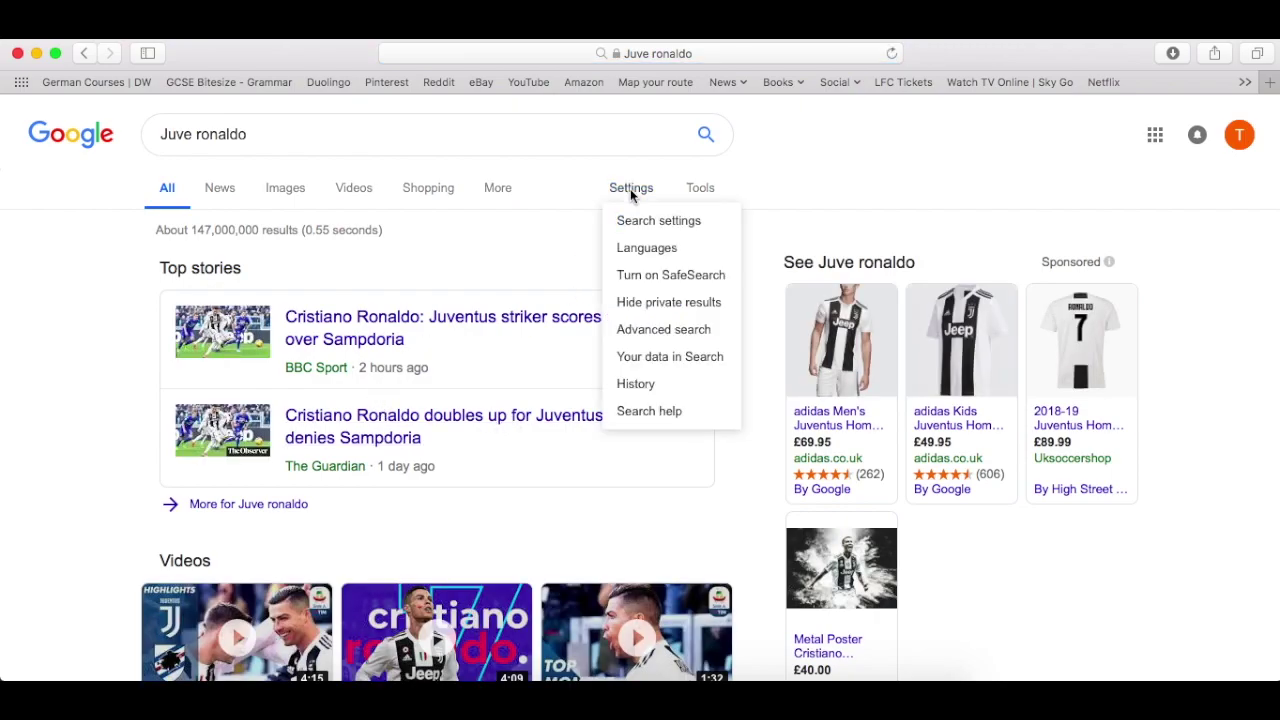
pyautogui.click(644, 330)
pyautogui.scroll(-3, 500, 424)
pyautogui.scroll(-6, 501, 431)
pyautogui.scroll(3, 500, 431)
pyautogui.scroll(2, 517, 374)
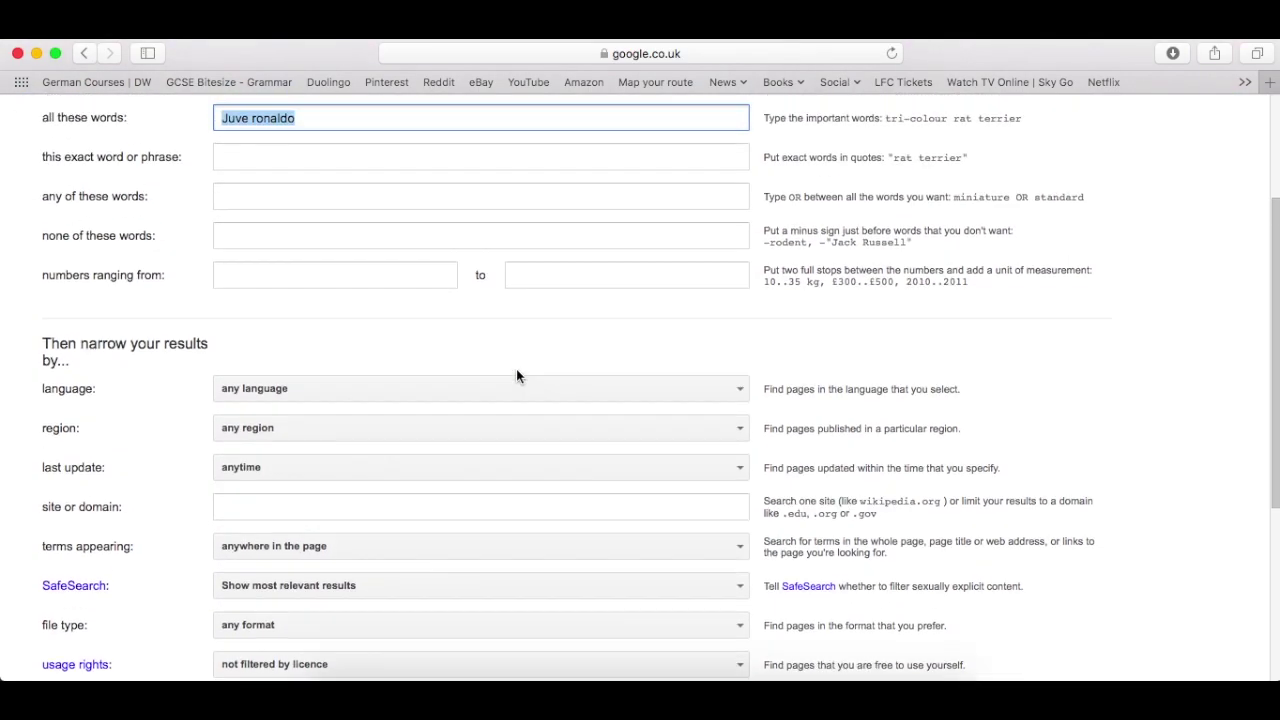
pyautogui.scroll(4, 516, 372)
pyautogui.scroll(-5, 516, 372)
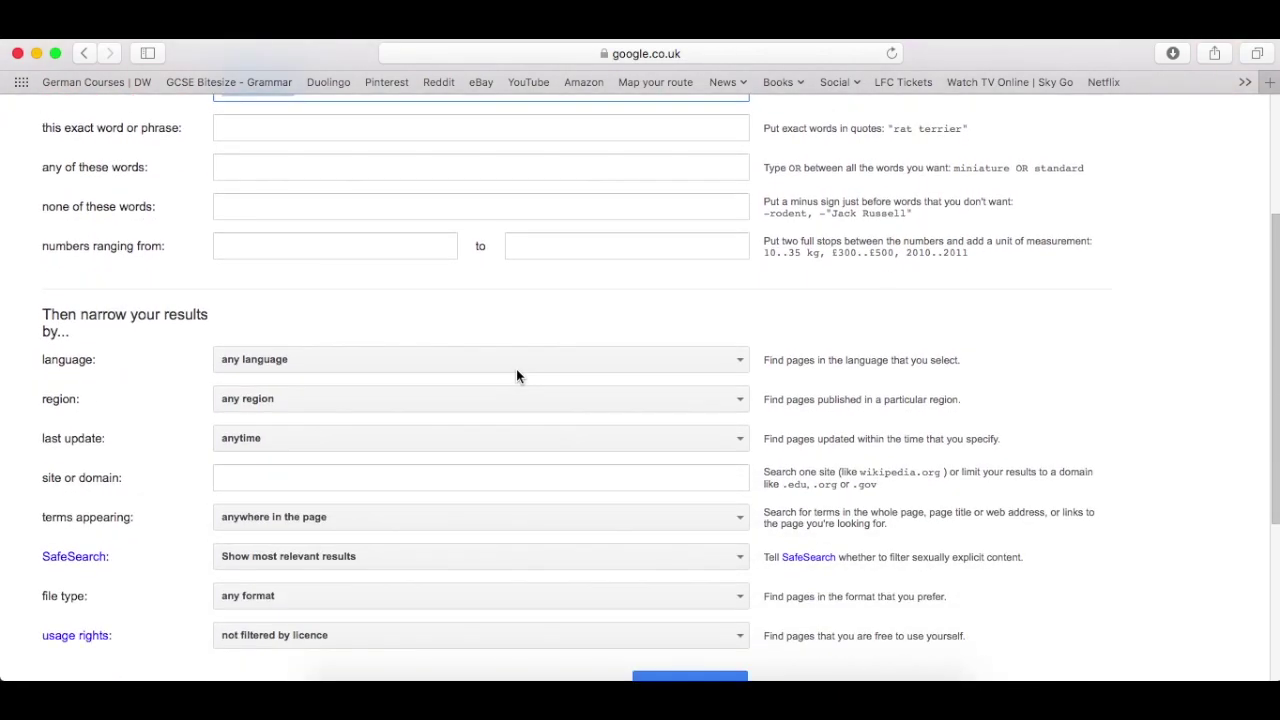
pyautogui.scroll(-1, 460, 428)
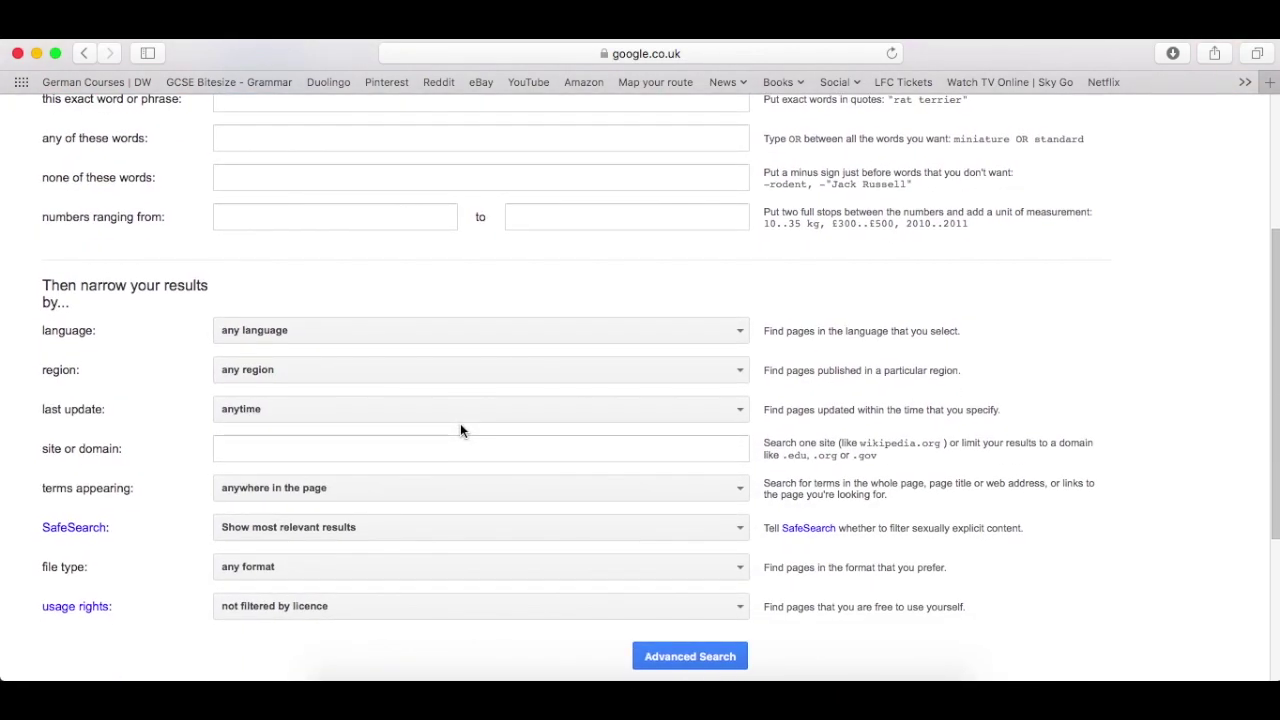
pyautogui.scroll(5, 460, 430)
pyautogui.click(85, 53)
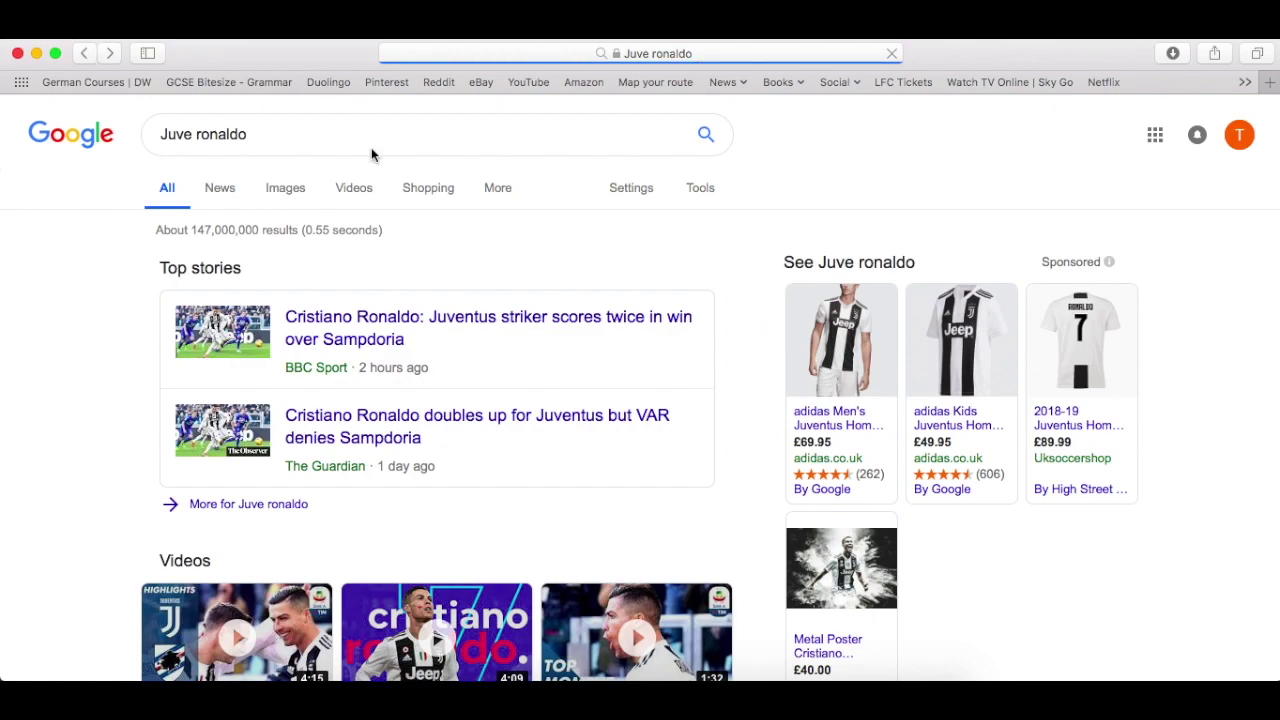
# Run an advanced Google image search for "Juve ronaldo" with the image size limited to larger than 1024×768.
pyautogui.click(287, 192)
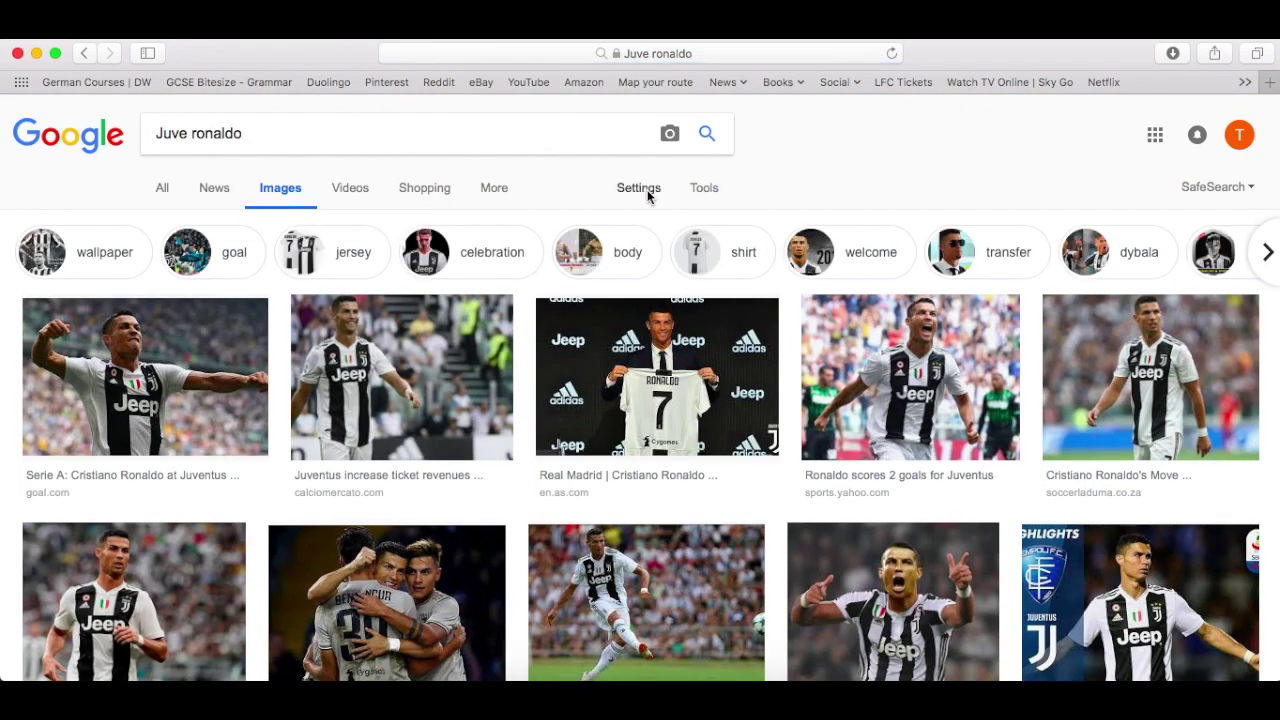
pyautogui.click(645, 190)
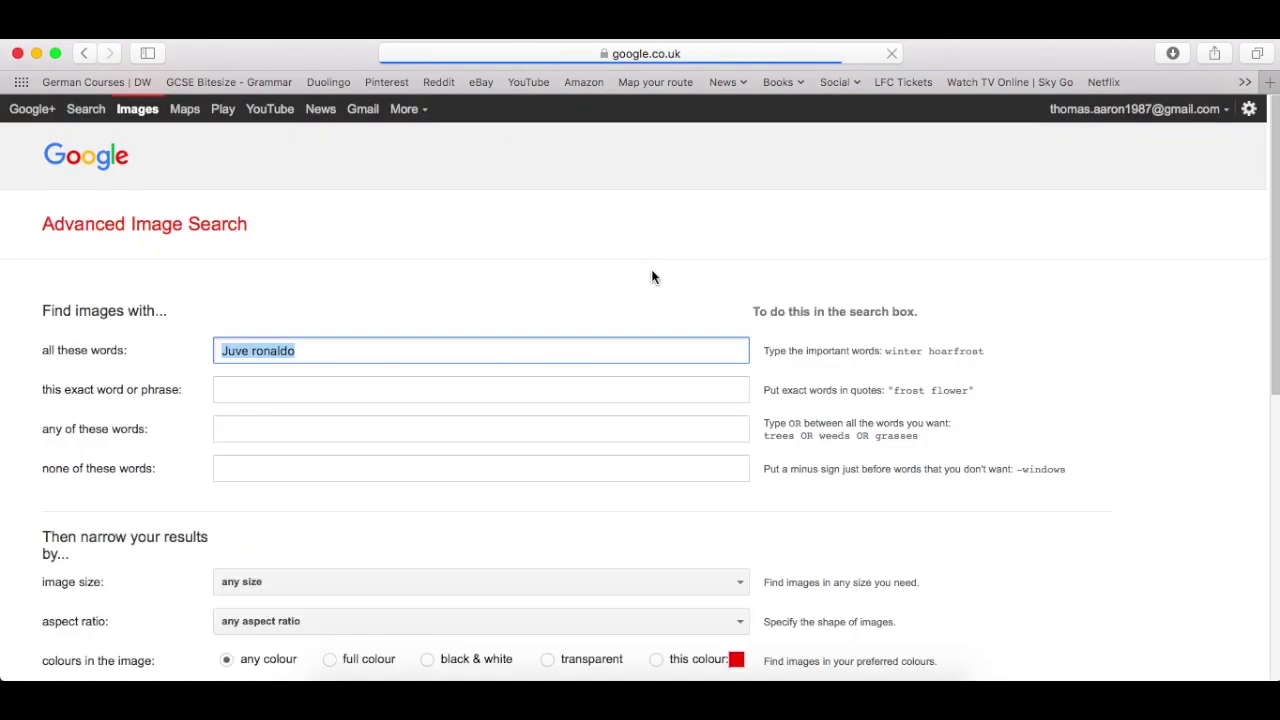
pyautogui.scroll(-2, 426, 489)
pyautogui.click(530, 505)
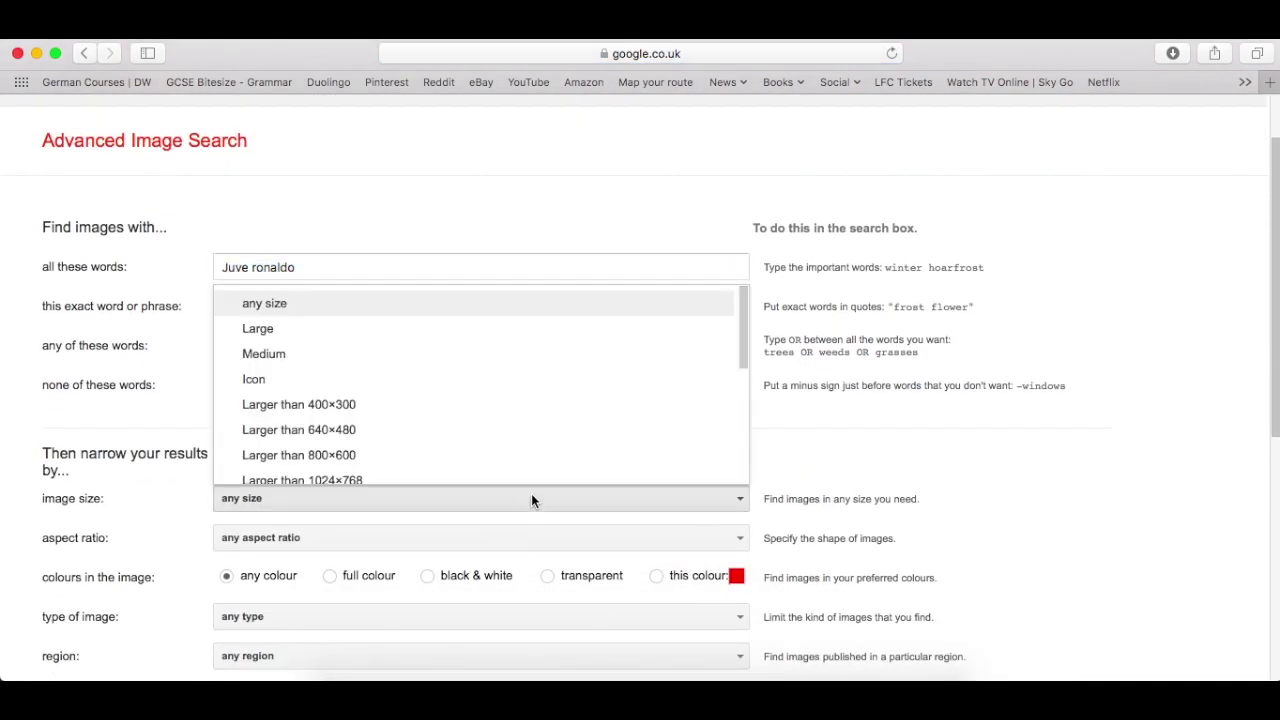
pyautogui.scroll(-3, 553, 455)
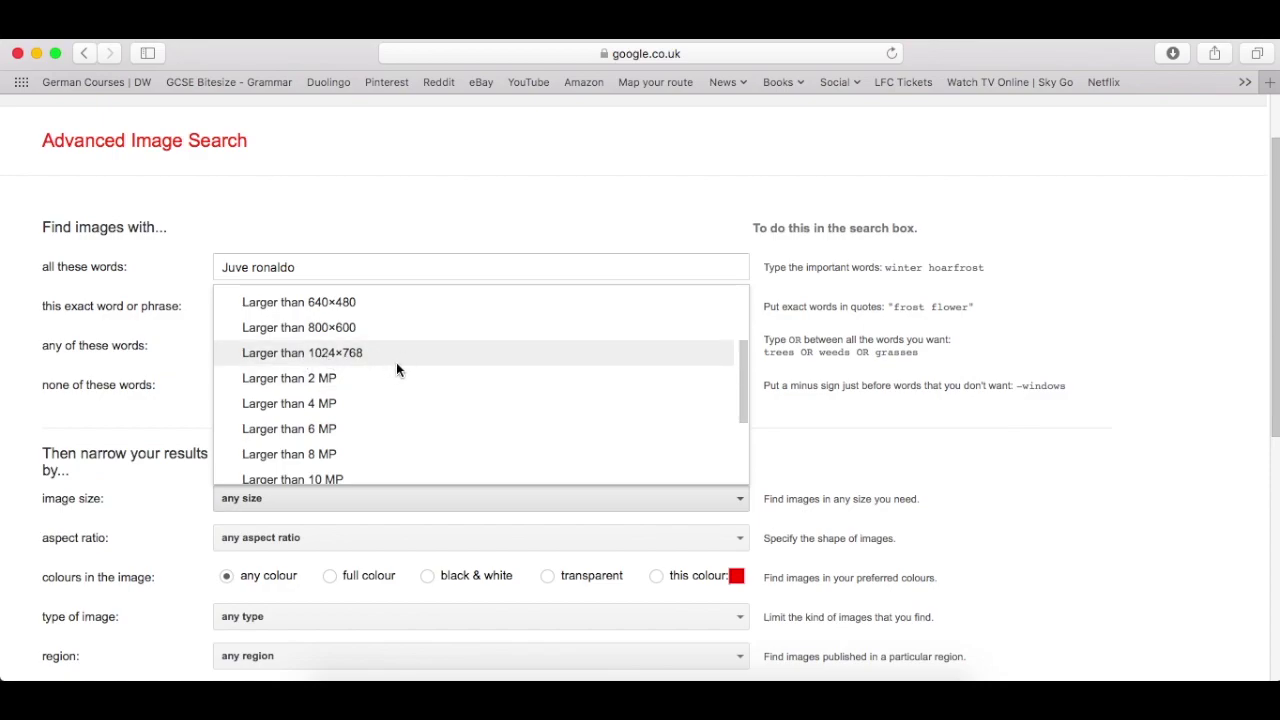
pyautogui.click(437, 356)
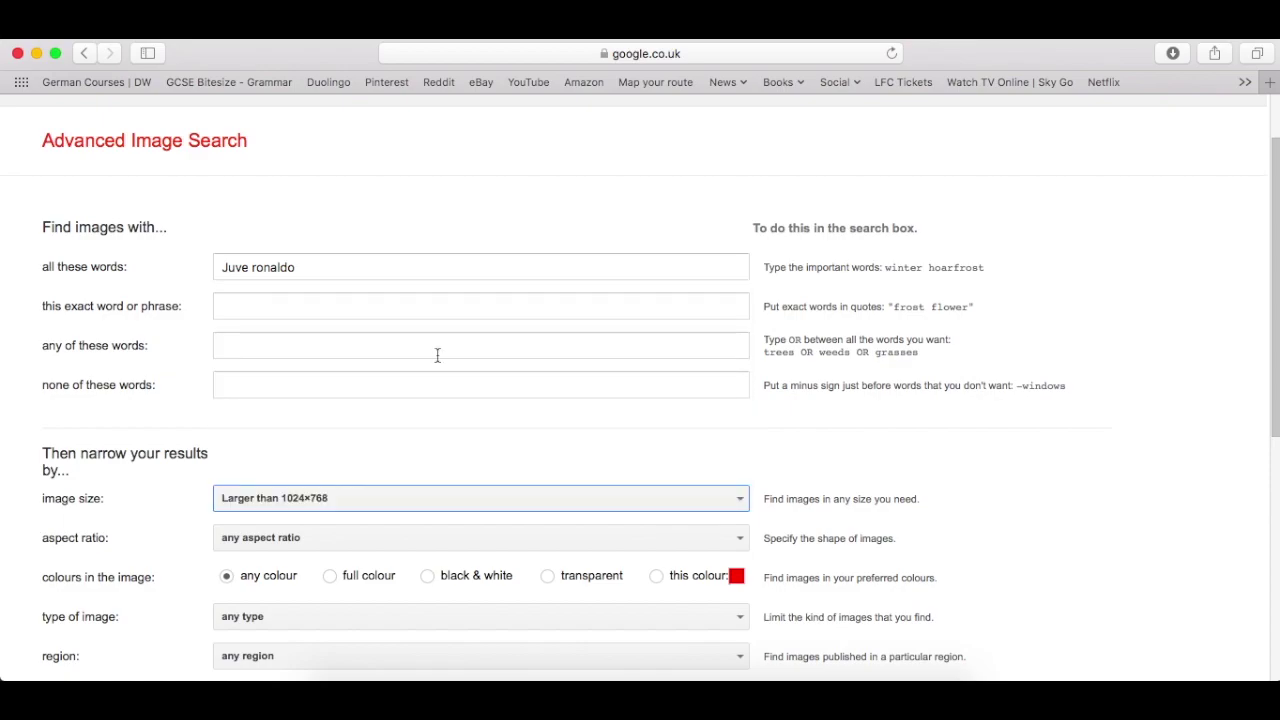
pyautogui.scroll(-3, 638, 437)
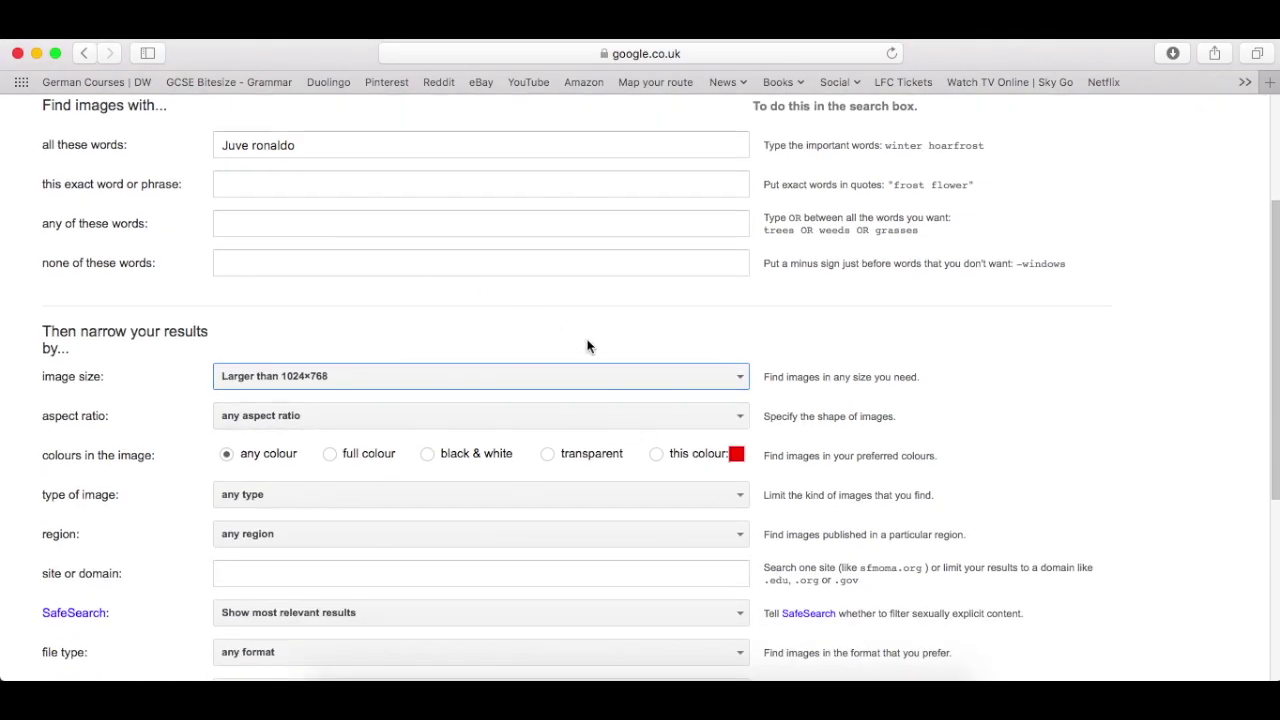
pyautogui.scroll(-4, 587, 339)
pyautogui.click(680, 570)
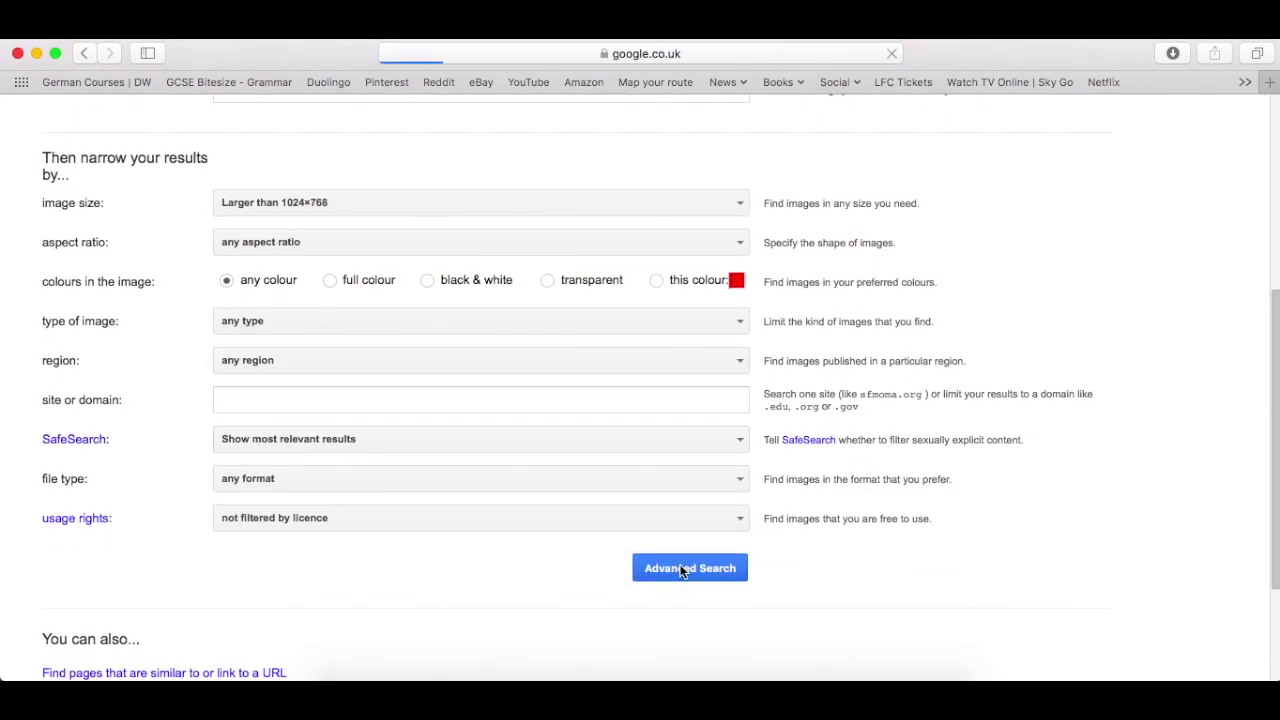
# Browse the image results for large, high-resolution Ronaldo photos suitable for a cut-out.
pyautogui.scroll(-10, 800, 540)
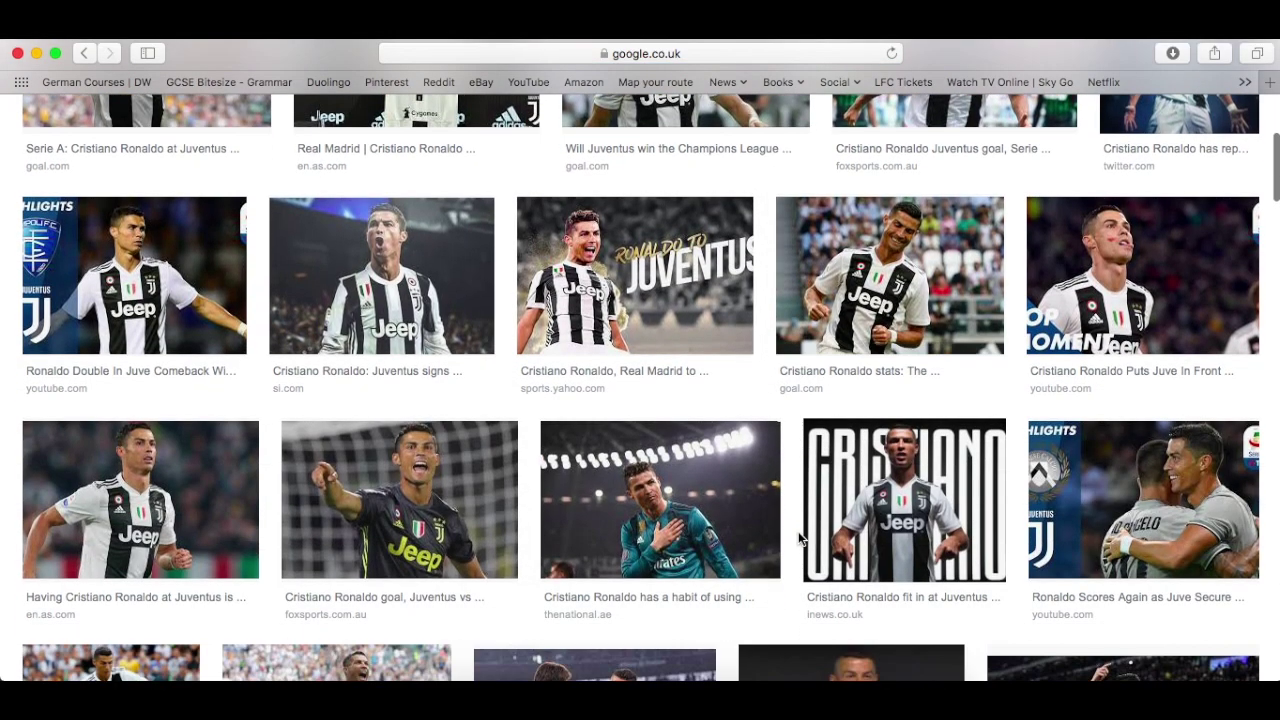
pyautogui.scroll(-4, 800, 540)
pyautogui.scroll(-9, 800, 540)
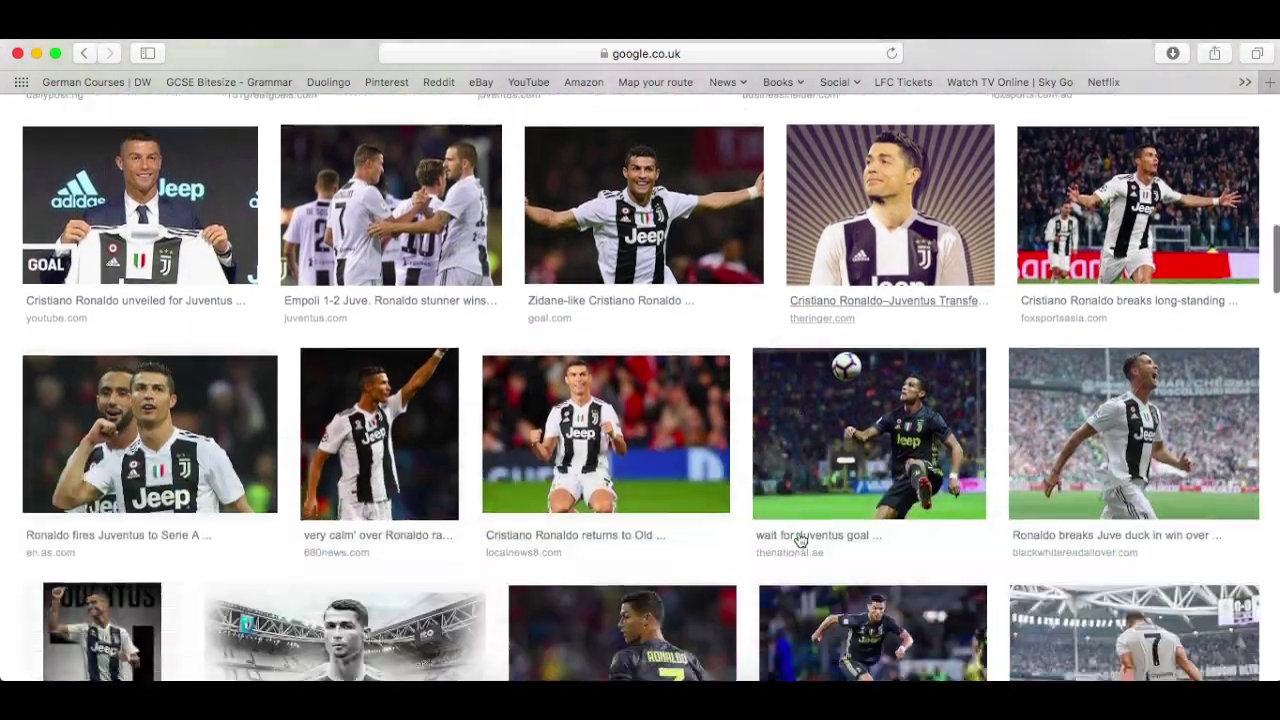
pyautogui.scroll(-3, 800, 540)
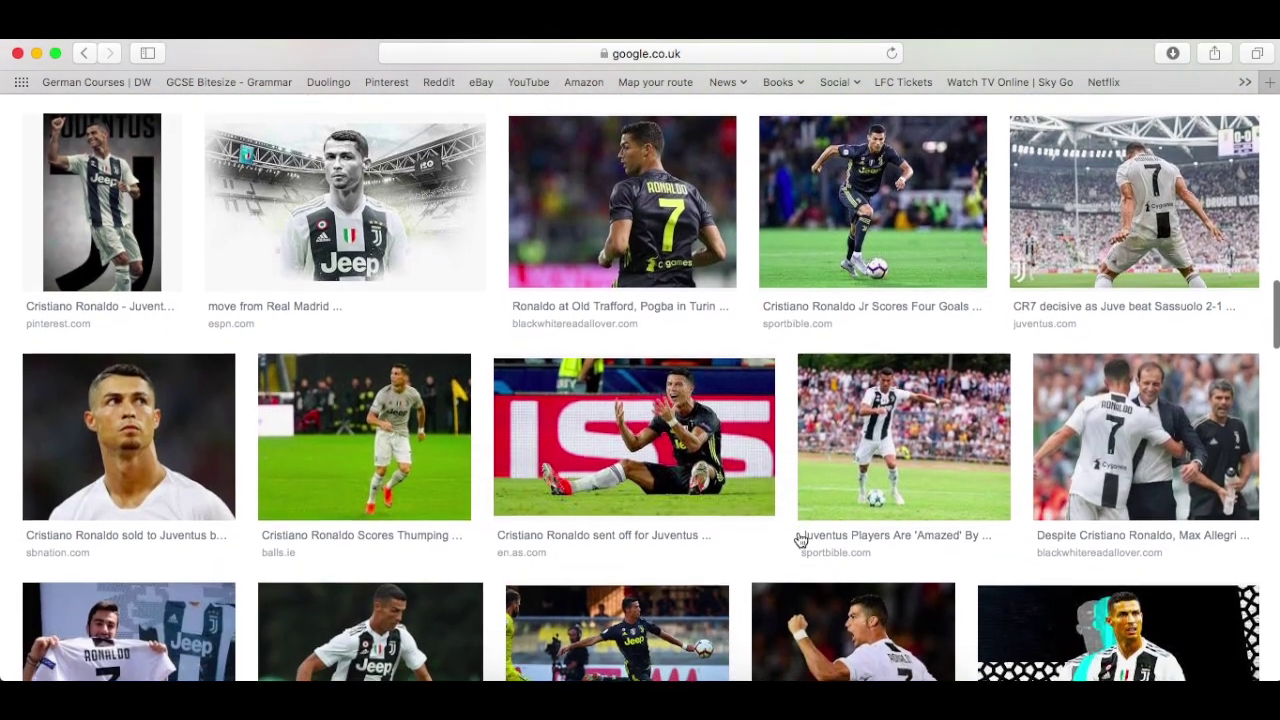
pyautogui.scroll(-2, 856, 512)
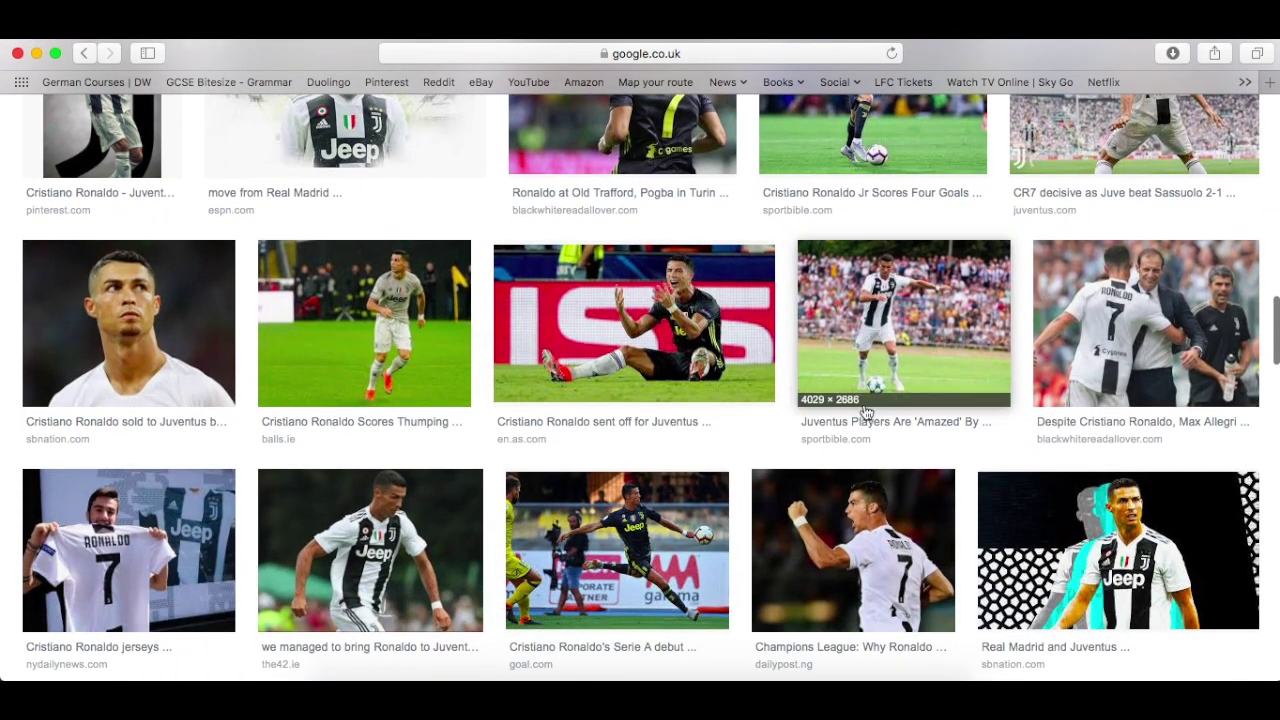
pyautogui.scroll(-3, 869, 329)
pyautogui.scroll(4, 807, 487)
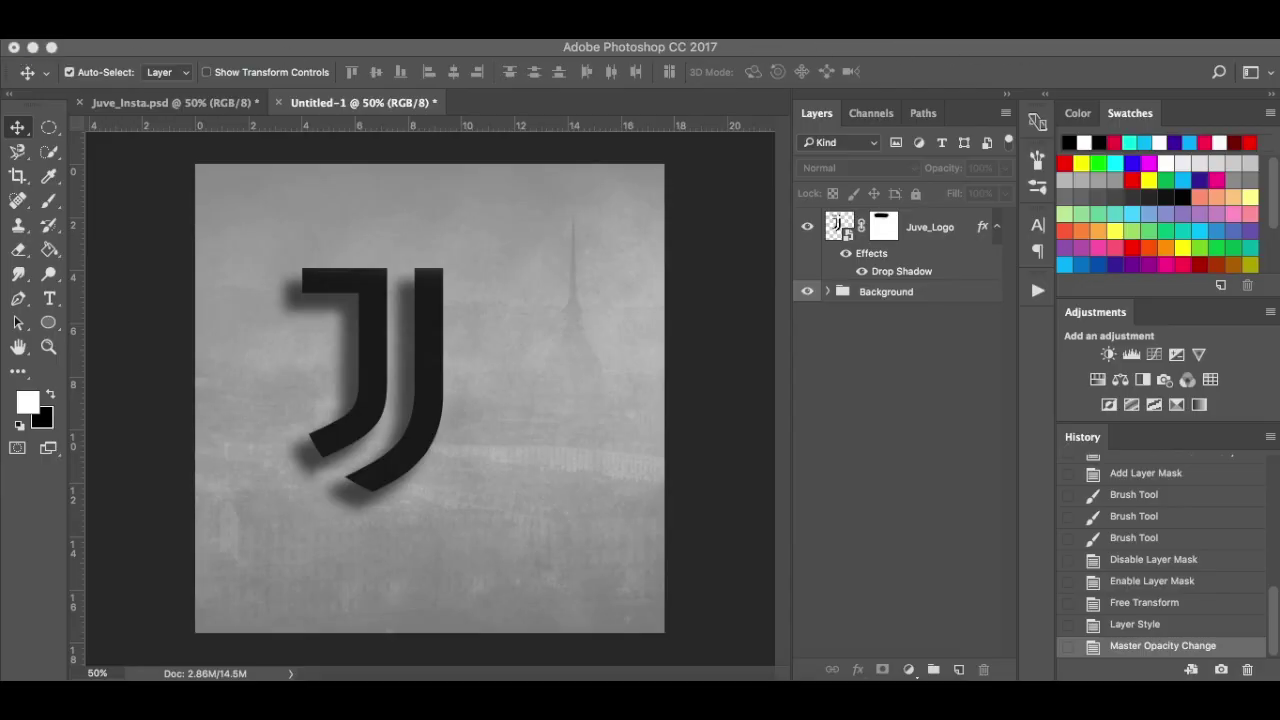
# Locate Ronaldo.jpg in the Latest Tutorial folder again and return to the Untitled-1 document in Photoshop.
pyautogui.click(988, 30)
pyautogui.click(1004, 68)
pyautogui.click(344, 700)
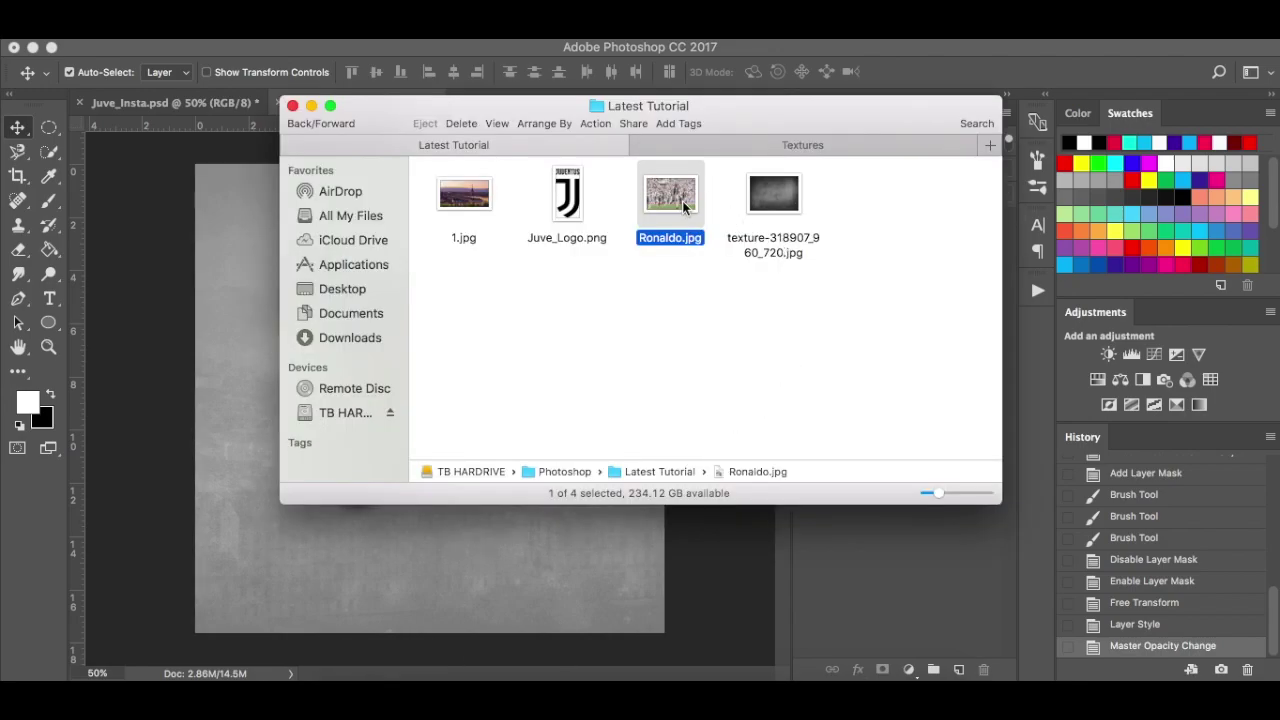
pyautogui.click(139, 308)
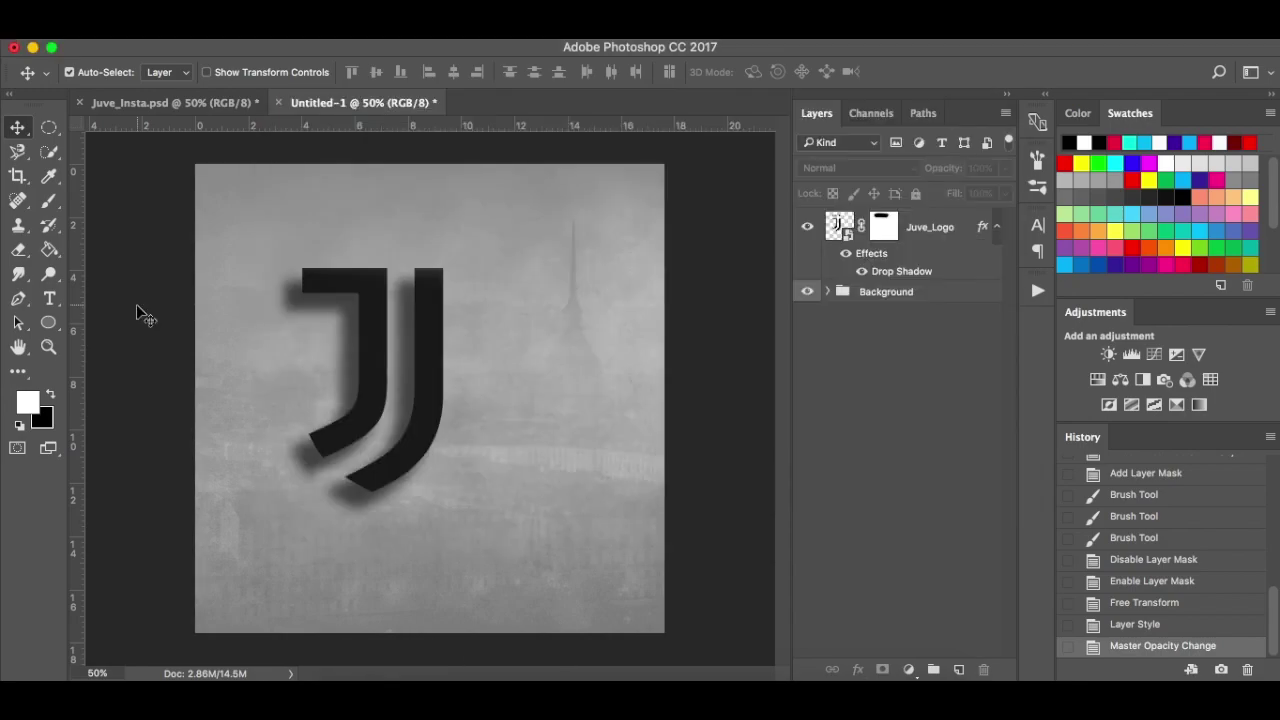
# Copy the Ronaldo copy layer from the CR7 group of Juve_Insta.psd into Untitled-1 and place the player in front of the logo.
pyautogui.click(204, 102)
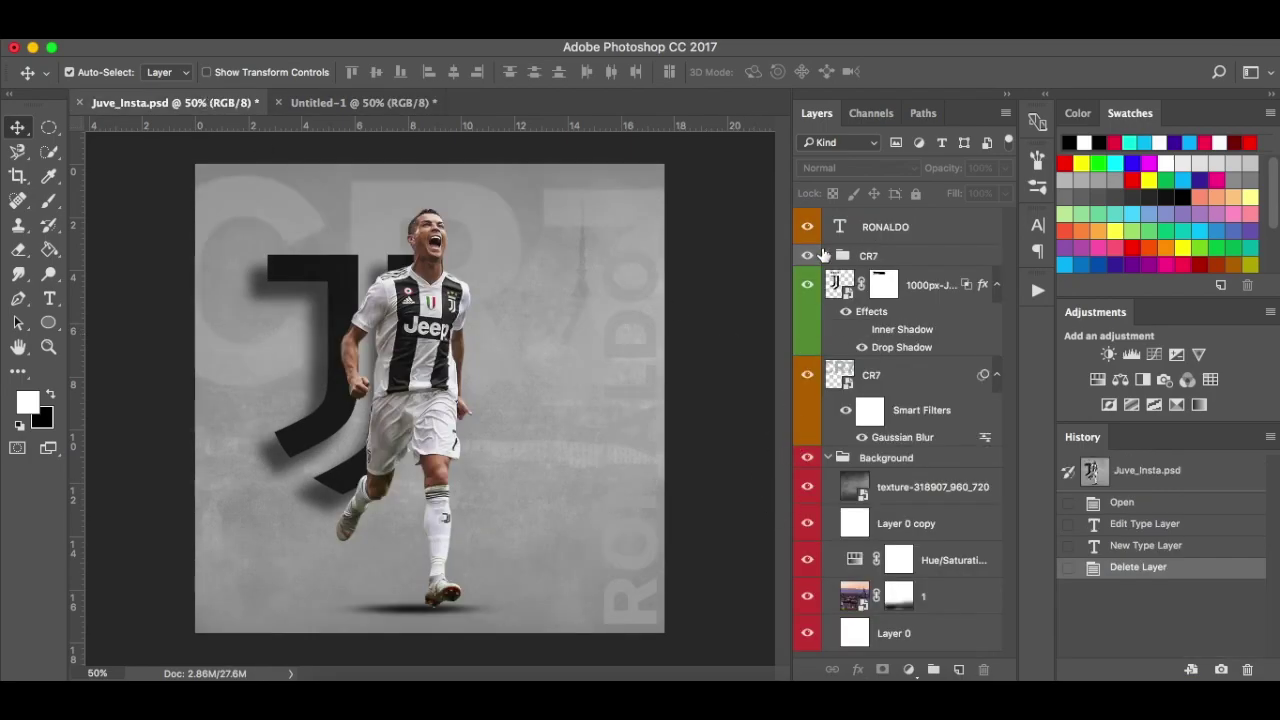
pyautogui.click(828, 256)
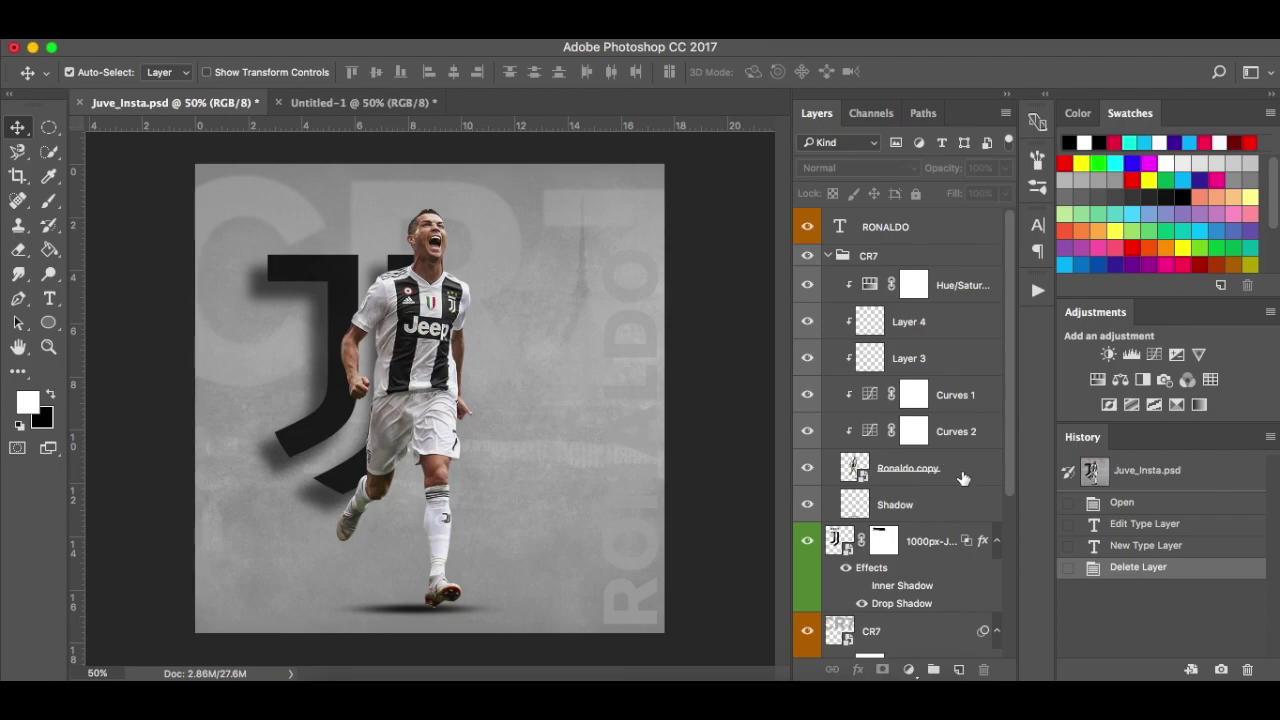
pyautogui.click(963, 472)
pyautogui.moveTo(288, 104); pyautogui.dragTo(314, 274)
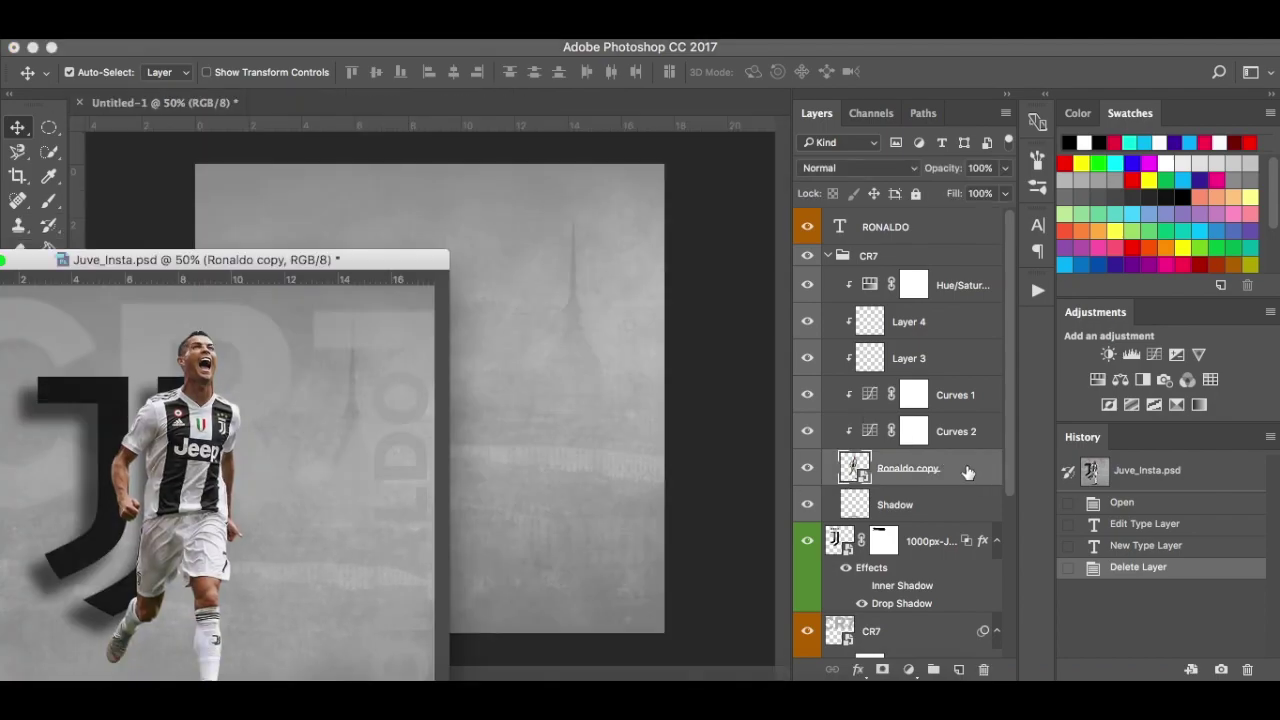
pyautogui.moveTo(967, 472); pyautogui.dragTo(600, 412)
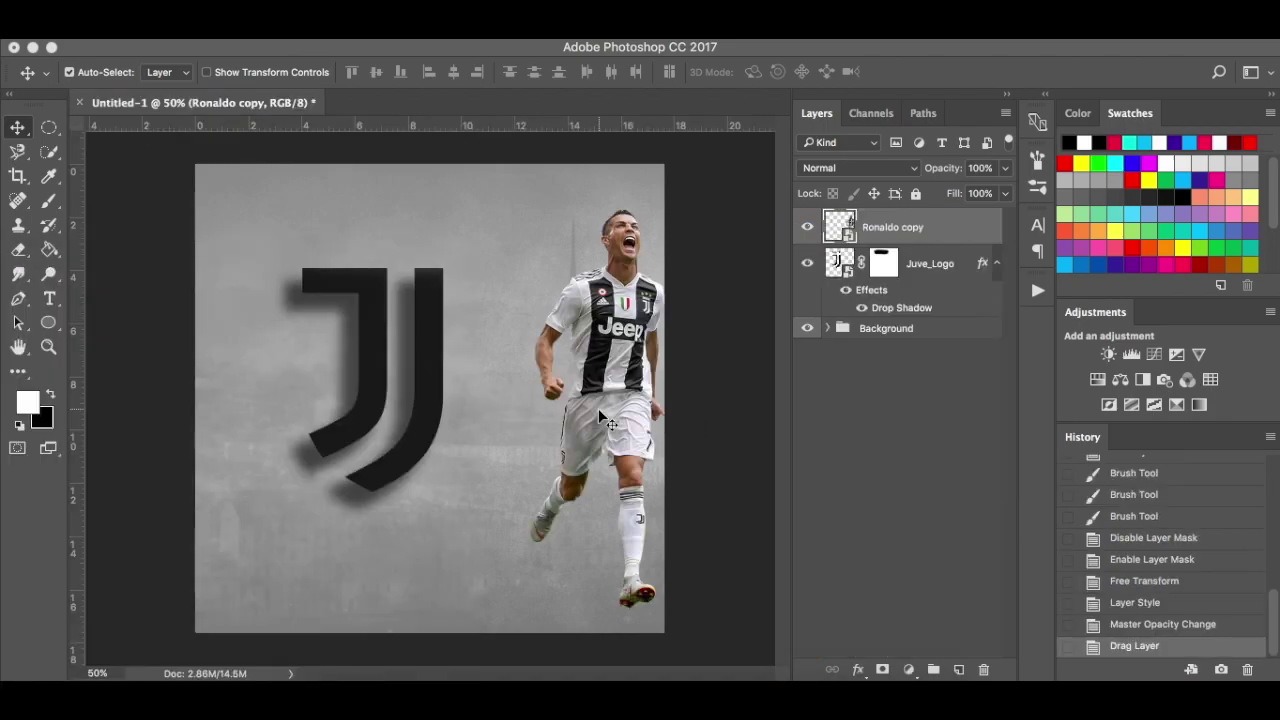
pyautogui.moveTo(630, 345); pyautogui.dragTo(424, 340)
# Move the Juve_Logo layer left so more of the logo shows beside the player, keeping its size.
pyautogui.click(948, 268)
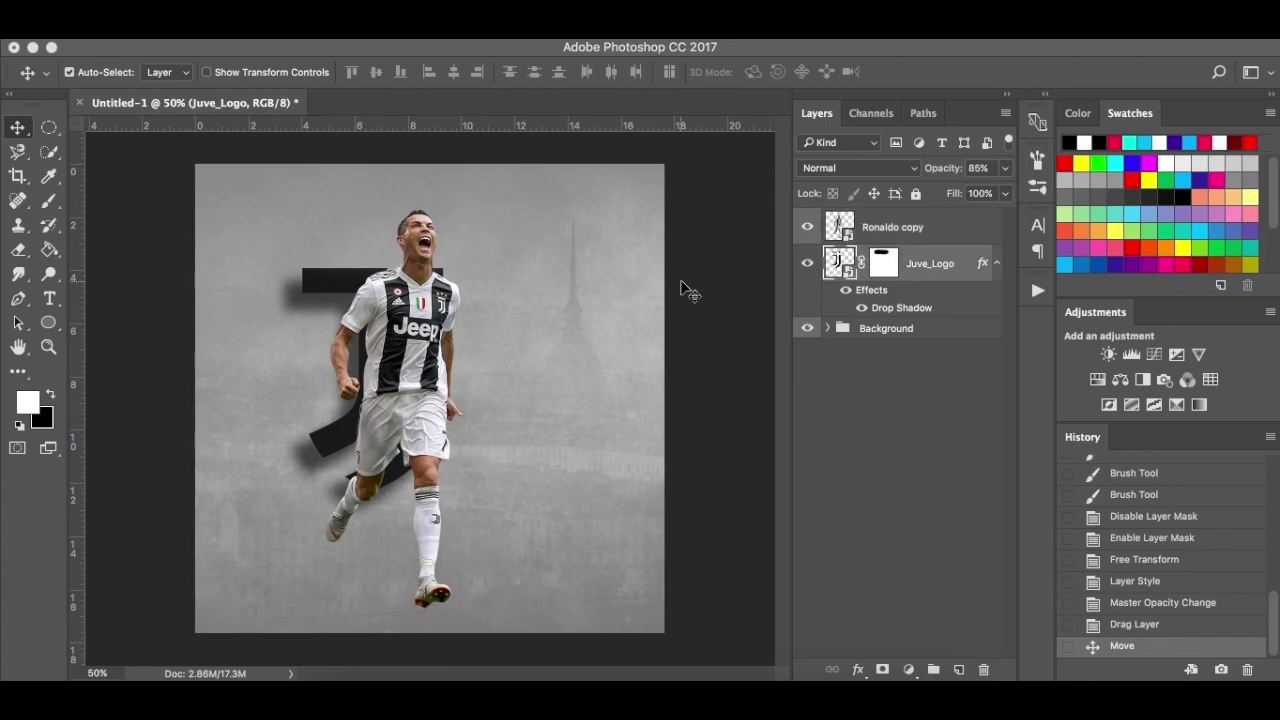
pyautogui.hotkey('ctrl', 't')
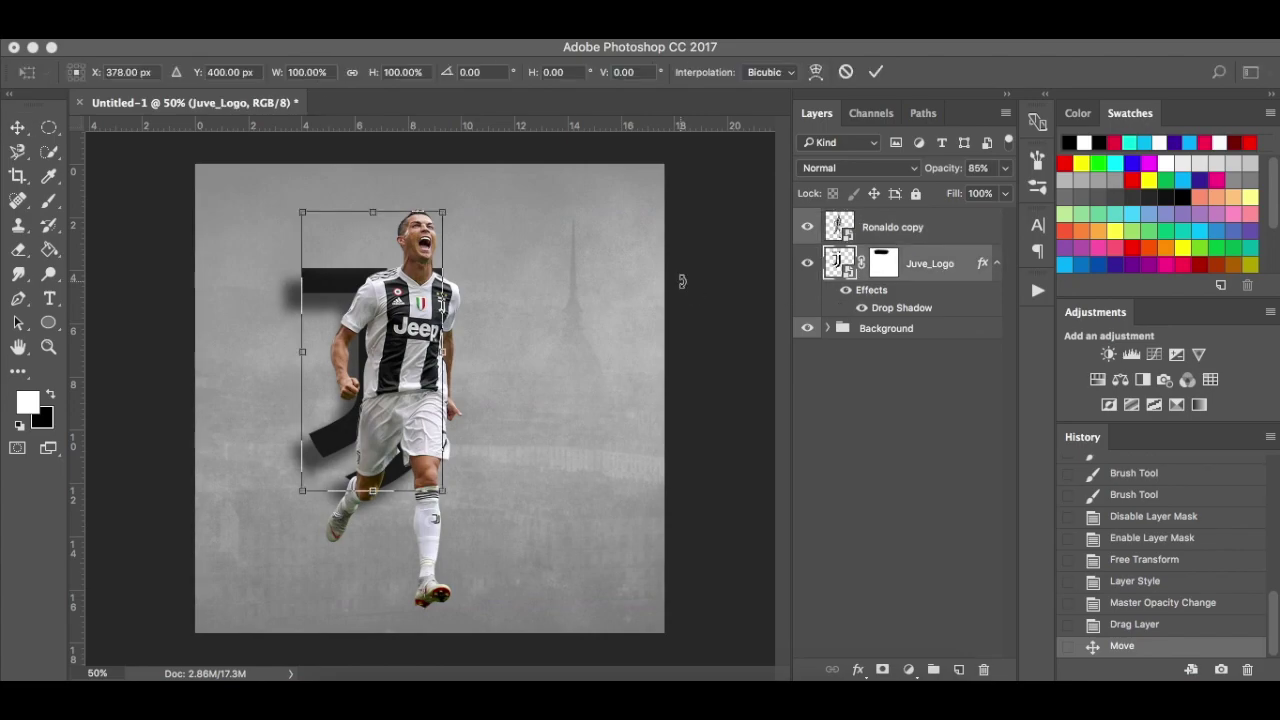
pyautogui.click(20, 130)
pyautogui.hotkey('shift', 'Left')
pyautogui.hotkey('shift', 'Left')
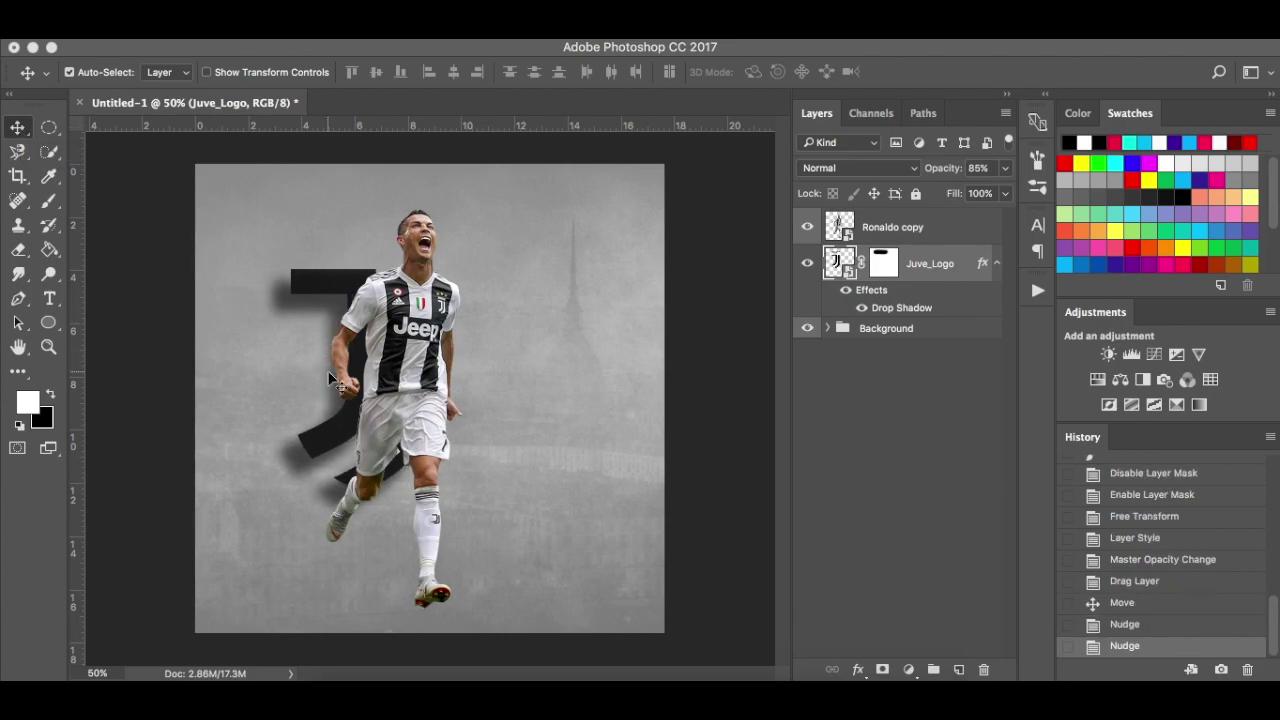
pyautogui.moveTo(340, 424)
pyautogui.mouseDown()
pyautogui.moveTo(307, 430)
pyautogui.moveTo(320, 430)
pyautogui.mouseUp()
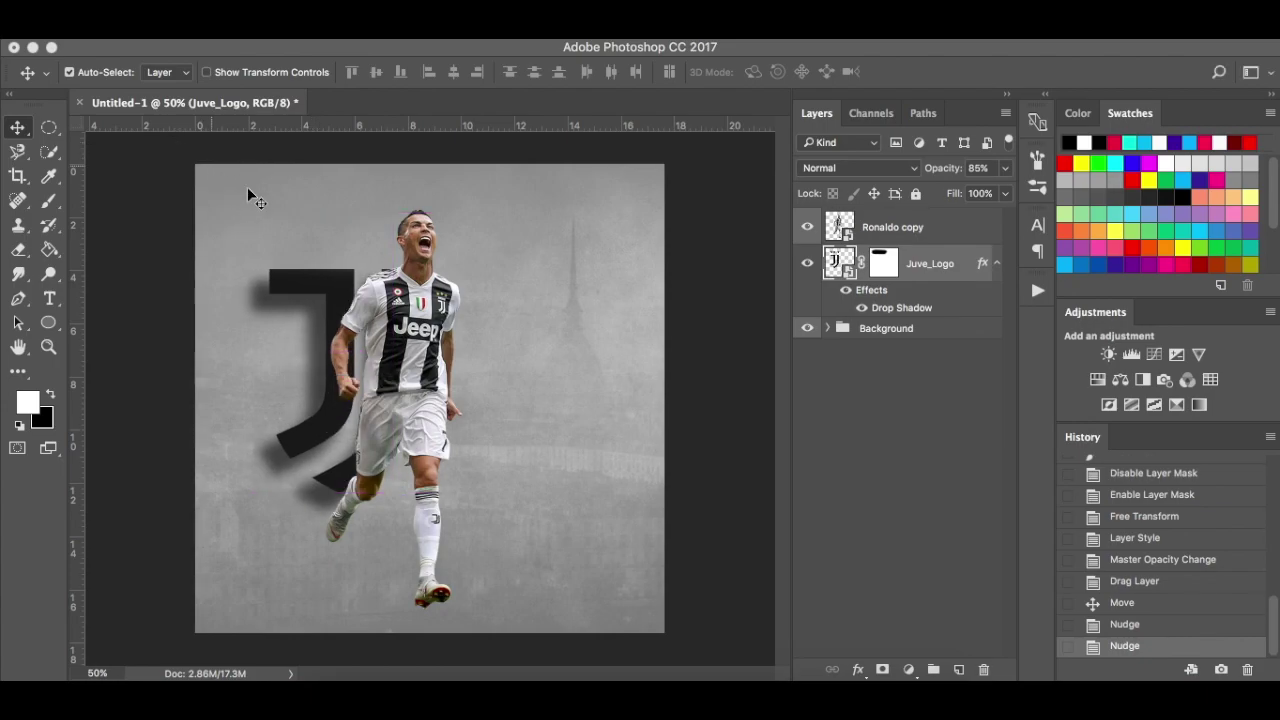
# Bring back the floating Juve_Insta.psd window and dock it as a tab beside Untitled-1.
pyautogui.click(172, 686)
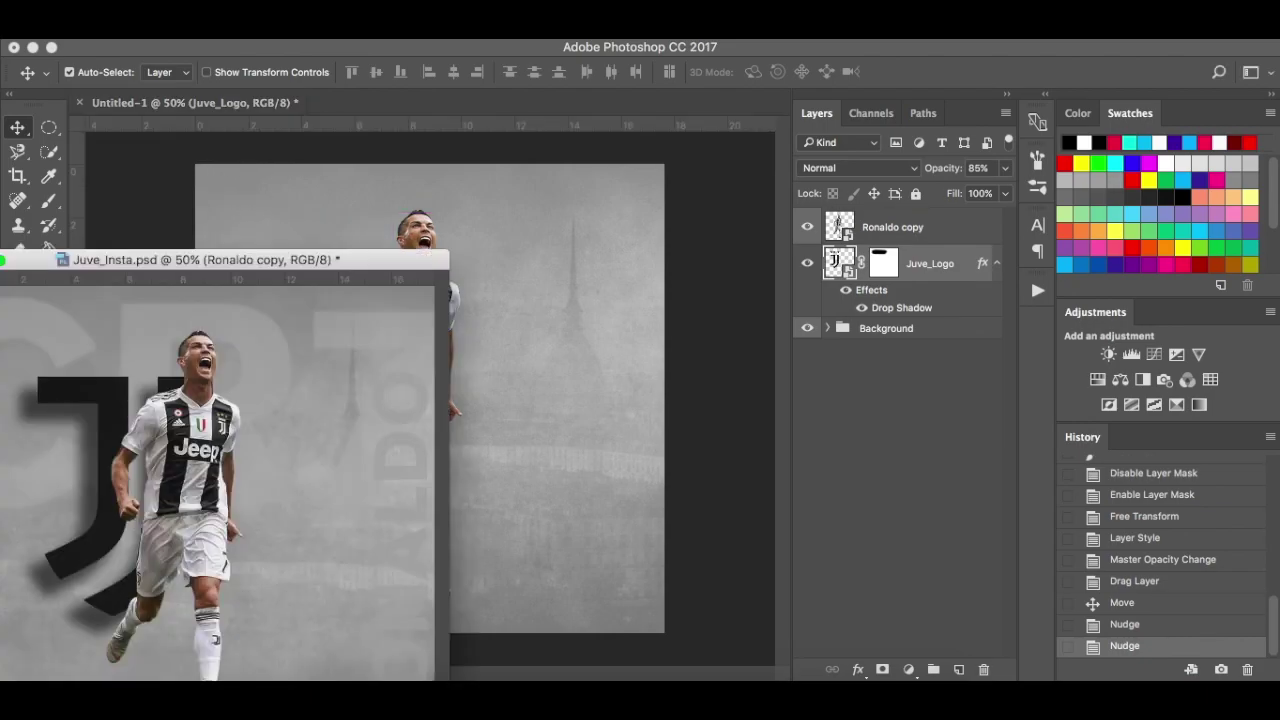
pyautogui.moveTo(268, 262); pyautogui.dragTo(366, 102)
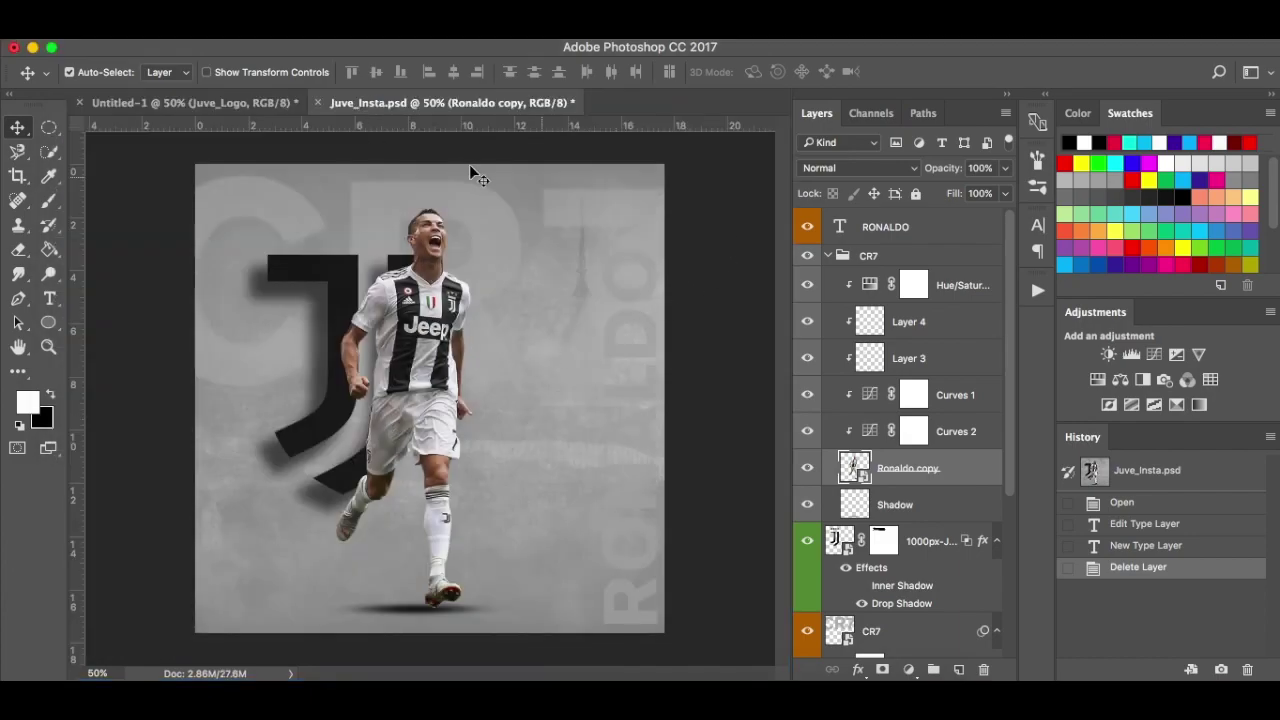
# Return to the Untitled-1 document and shift the Juve_Logo layer slightly further left and up.
pyautogui.click(263, 101)
pyautogui.moveTo(333, 318); pyautogui.dragTo(309, 311)
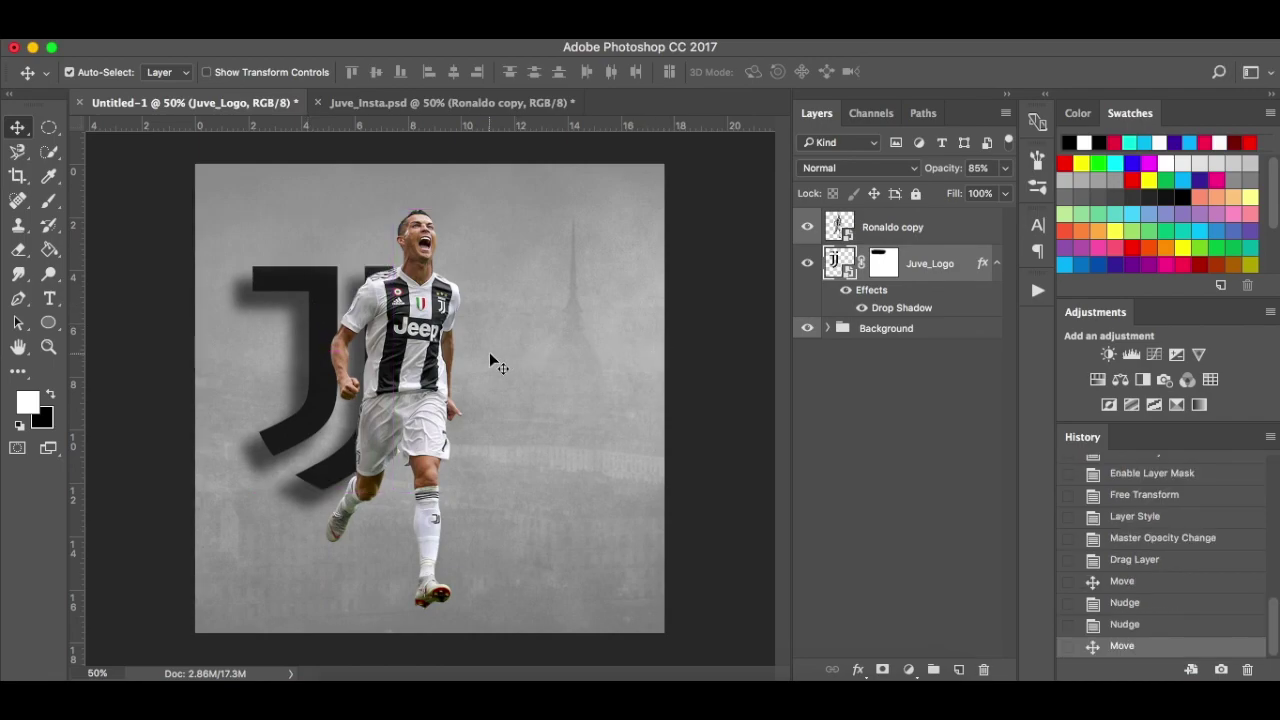
pyautogui.click(972, 440)
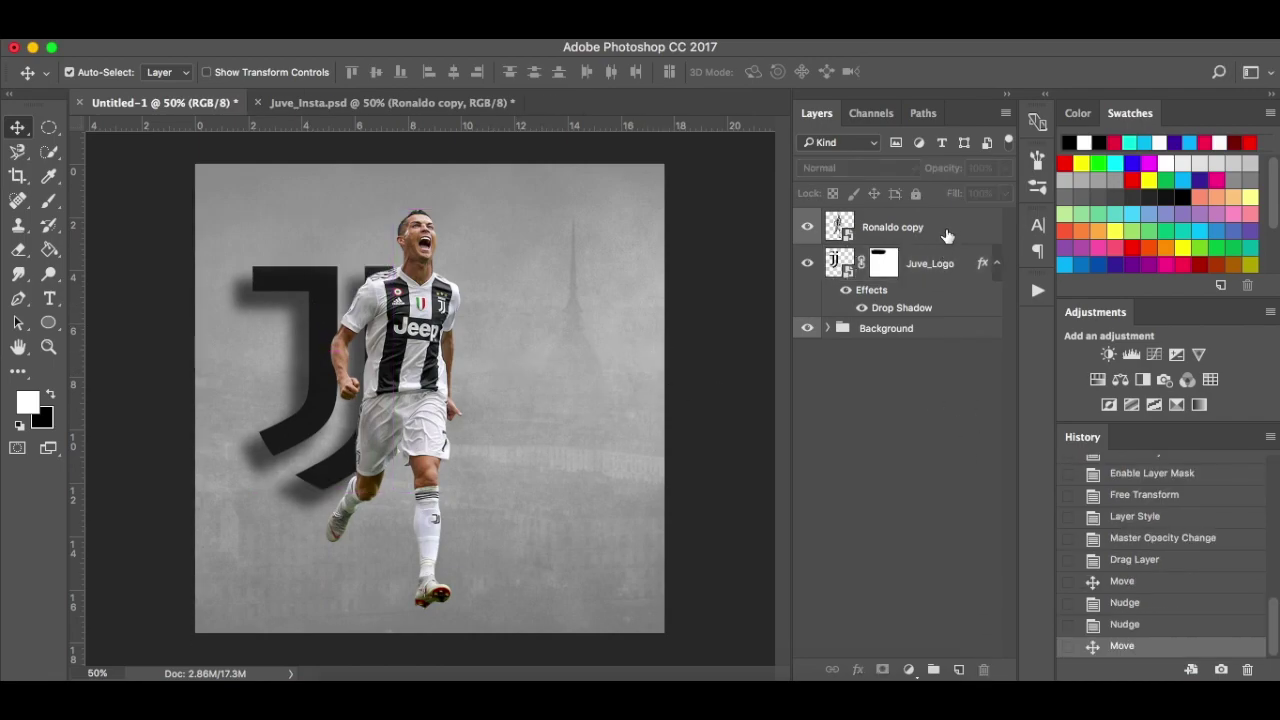
# Add a new layer between Ronaldo copy and Juve_Logo and name it Shadow.
pyautogui.click(945, 230)
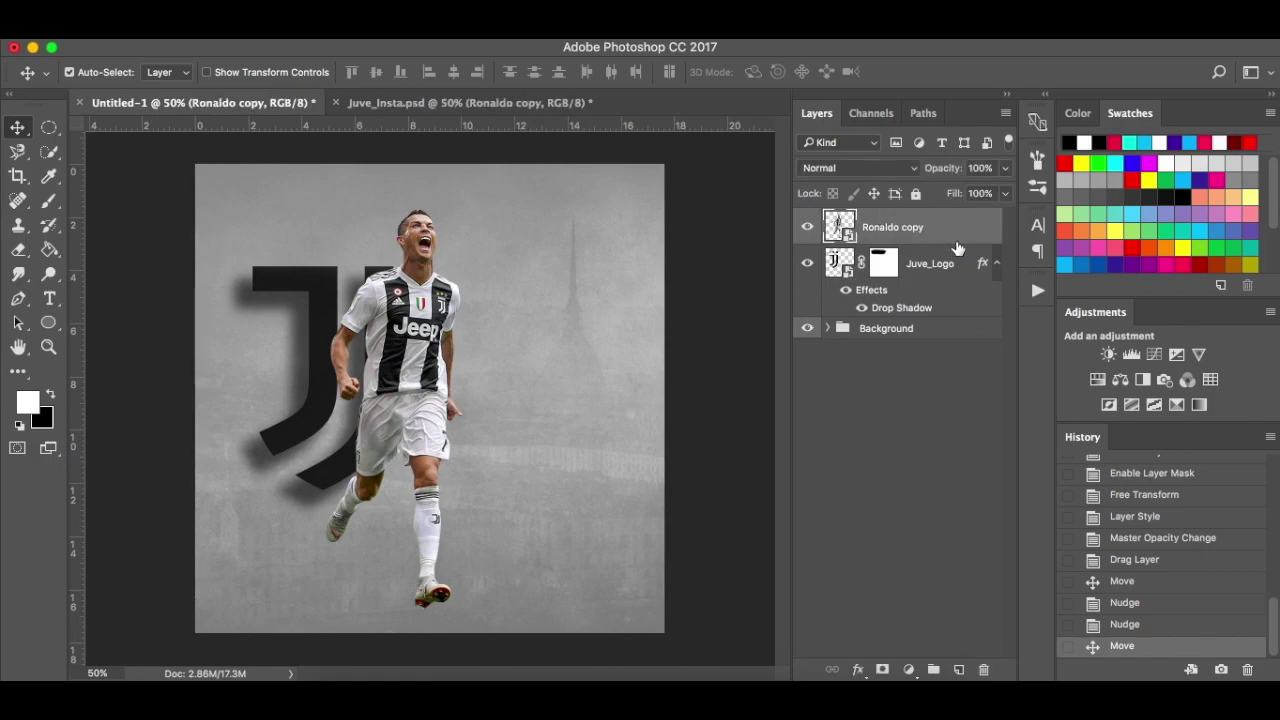
pyautogui.click(955, 262)
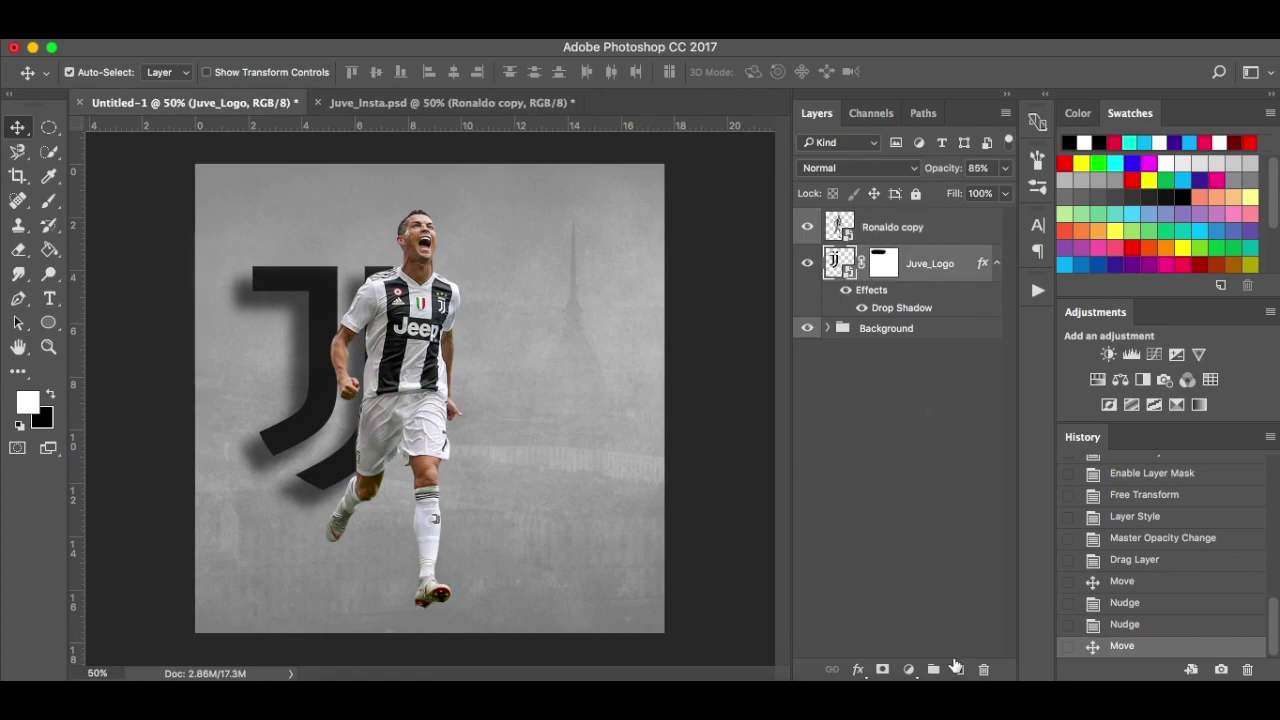
pyautogui.click(957, 668)
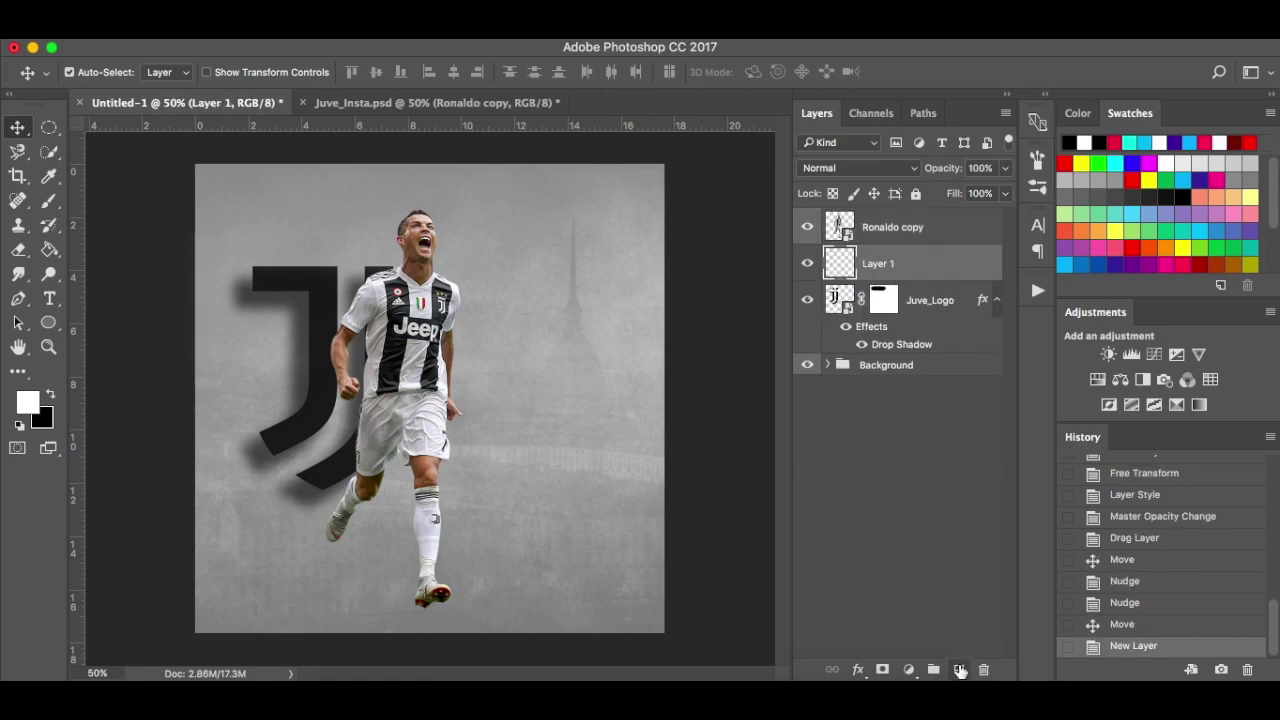
pyautogui.click(938, 300)
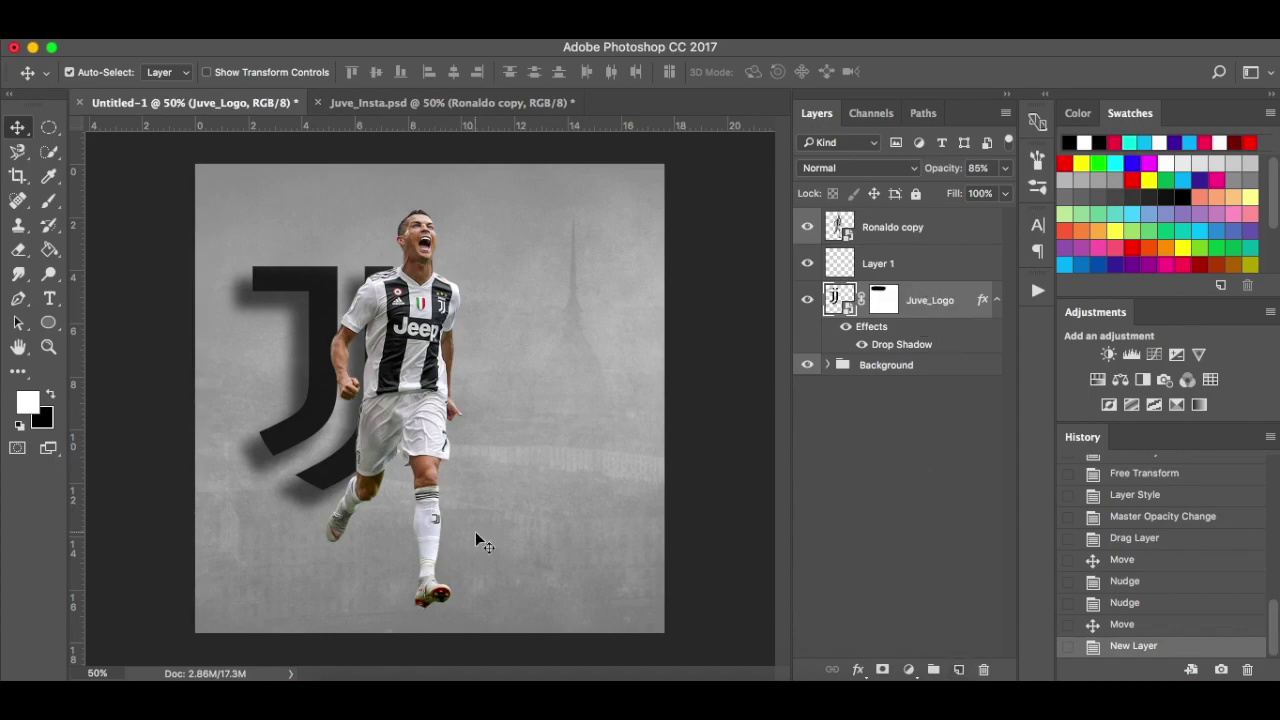
pyautogui.press('b')
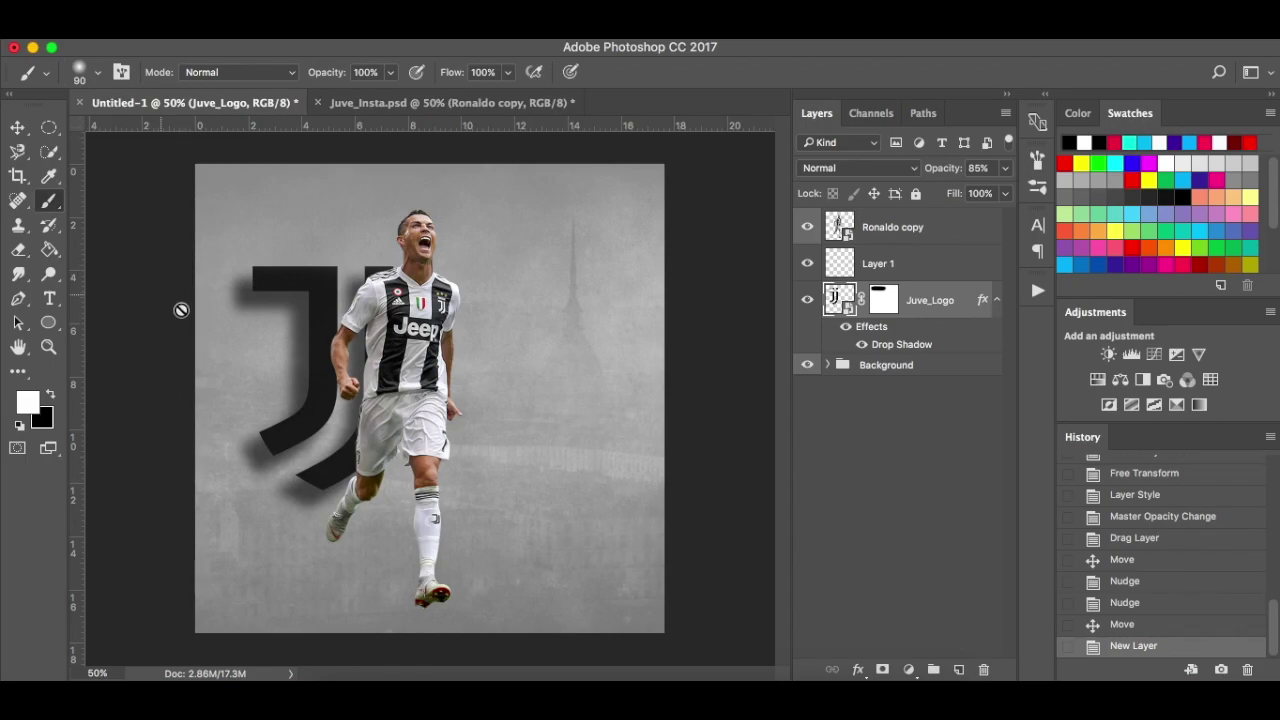
pyautogui.click(908, 272)
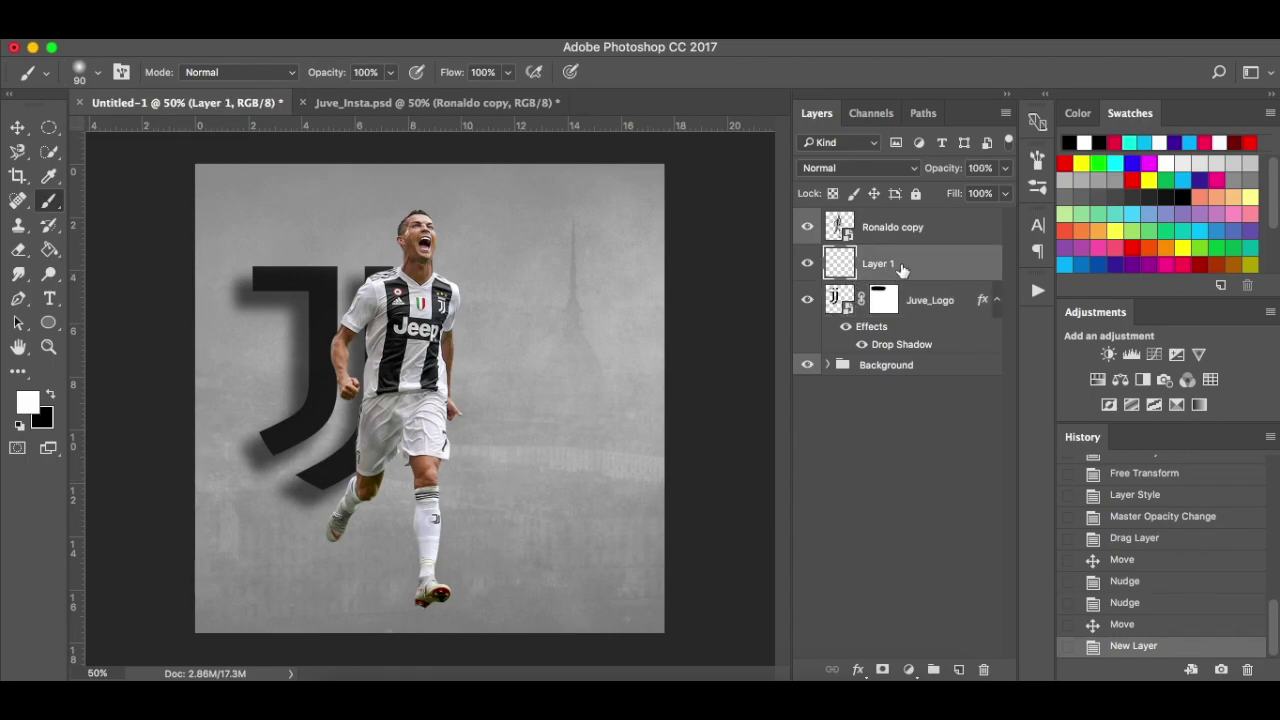
pyautogui.doubleClick(880, 264)
pyautogui.write('Shadow')
pyautogui.press('Return')
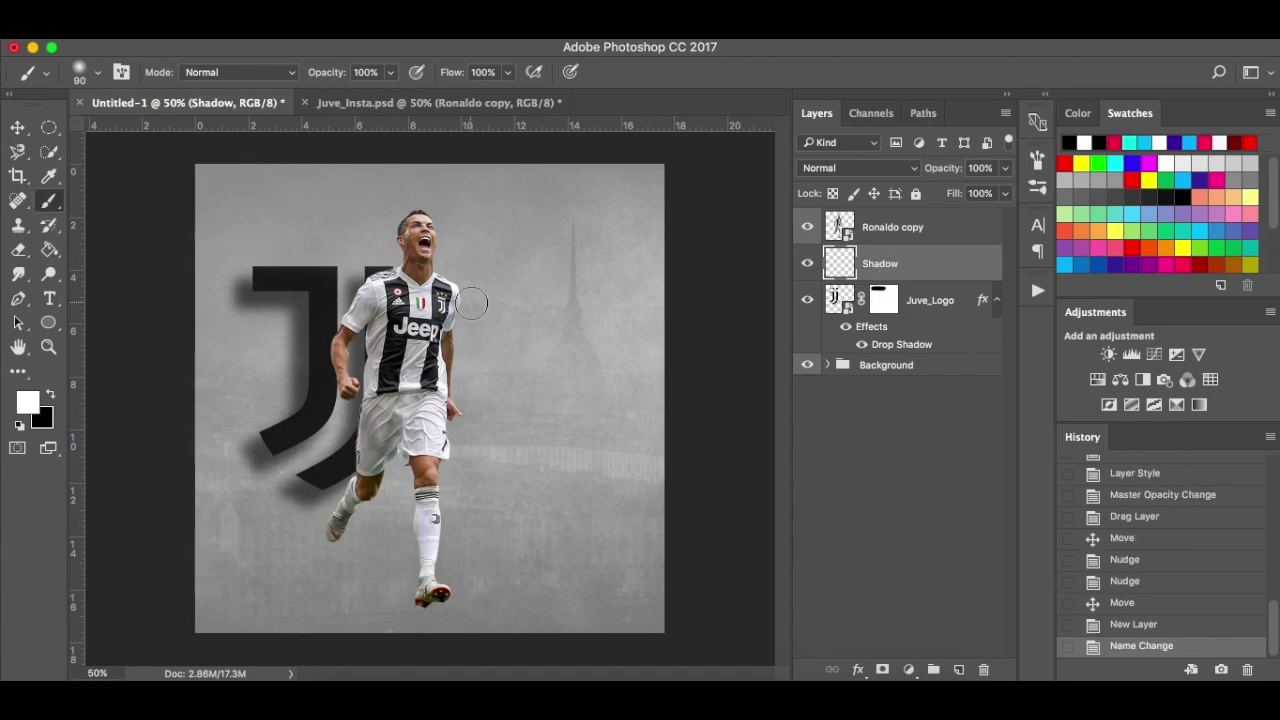
# Set the foreground colour to black and the brush flow to 25% for painting on the Shadow layer.
pyautogui.click(49, 390)
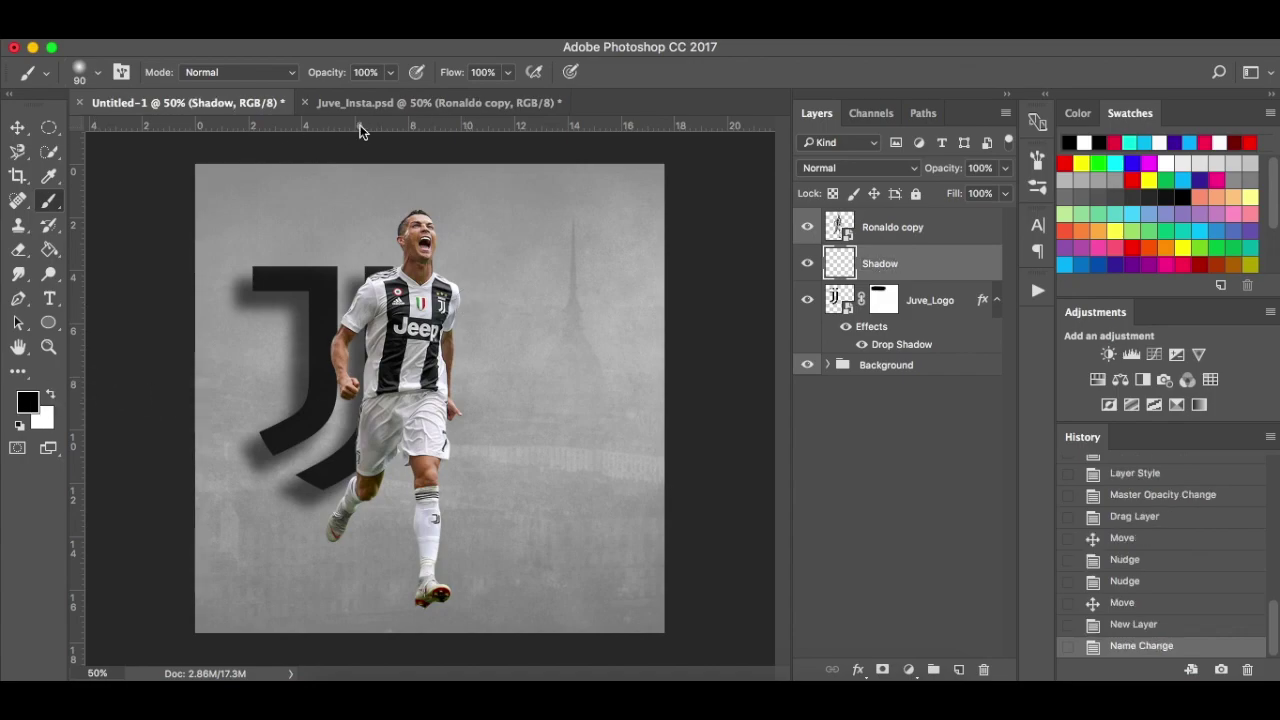
pyautogui.click(510, 73)
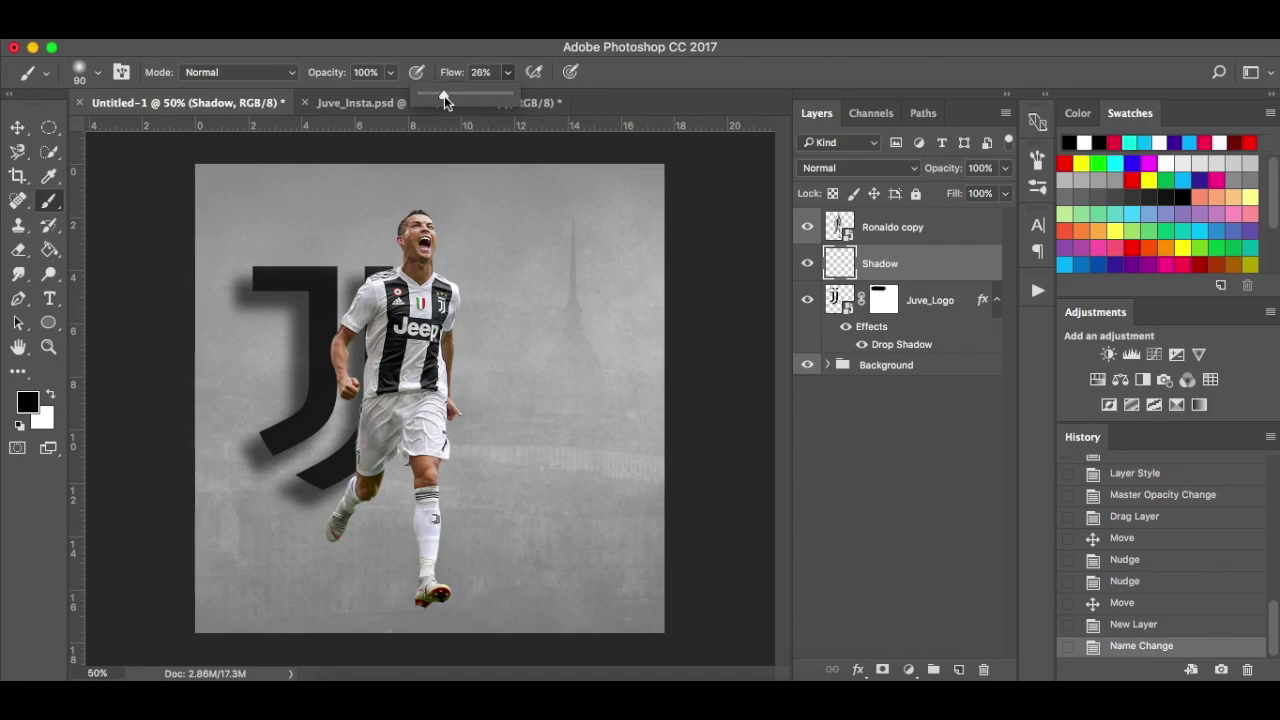
pyautogui.click(708, 260)
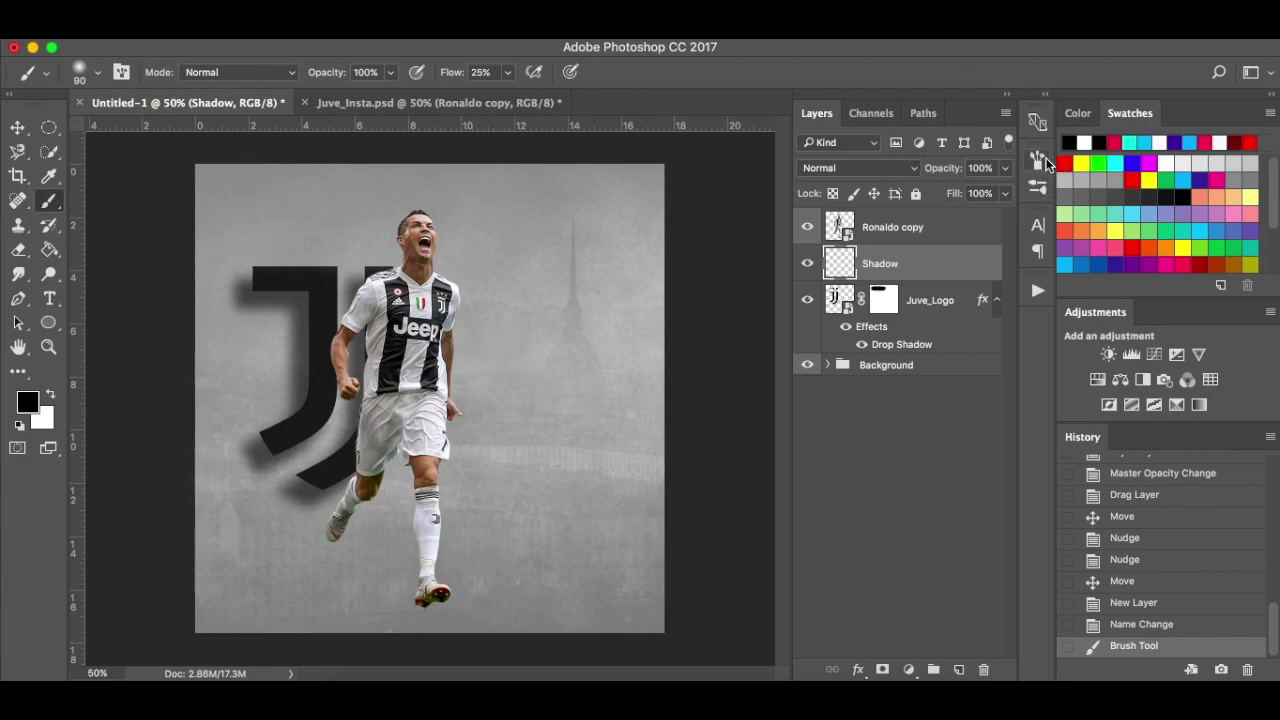
# Open the brush tip shape settings and flatten the soft brush to 16% roundness.
pyautogui.click(594, 40)
pyautogui.click(594, 40)
pyautogui.click(594, 40)
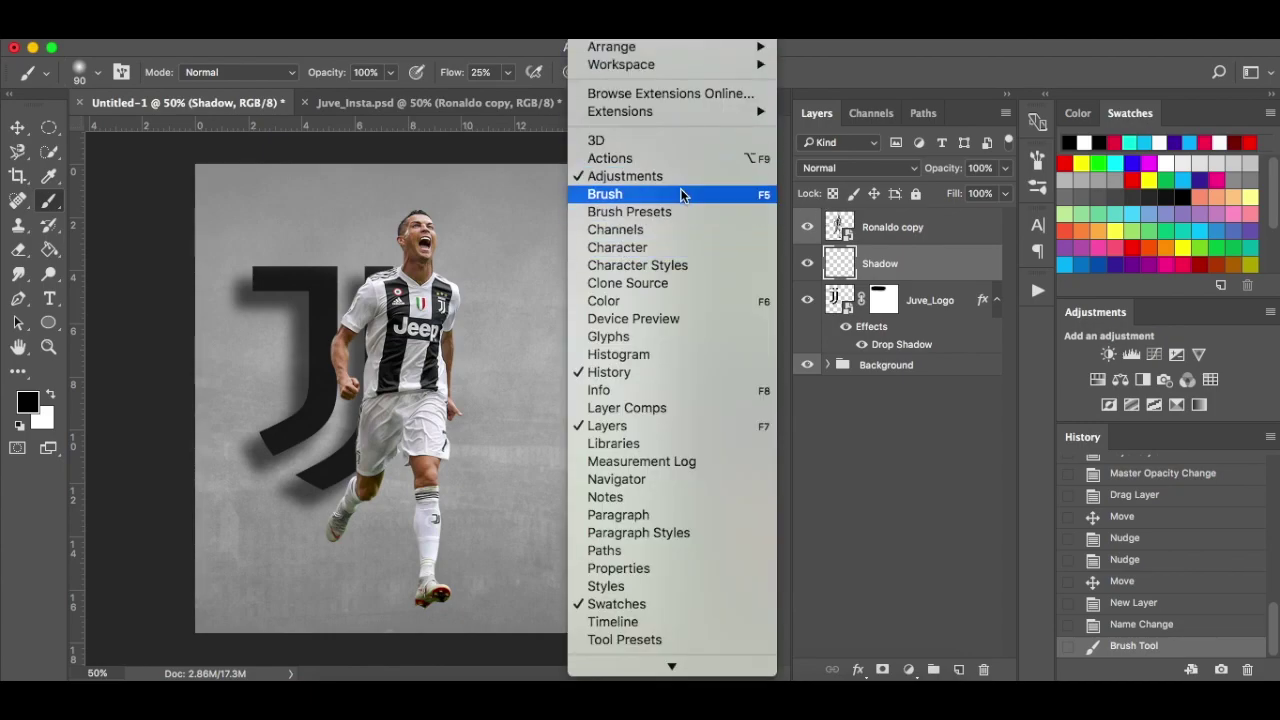
pyautogui.click(975, 459)
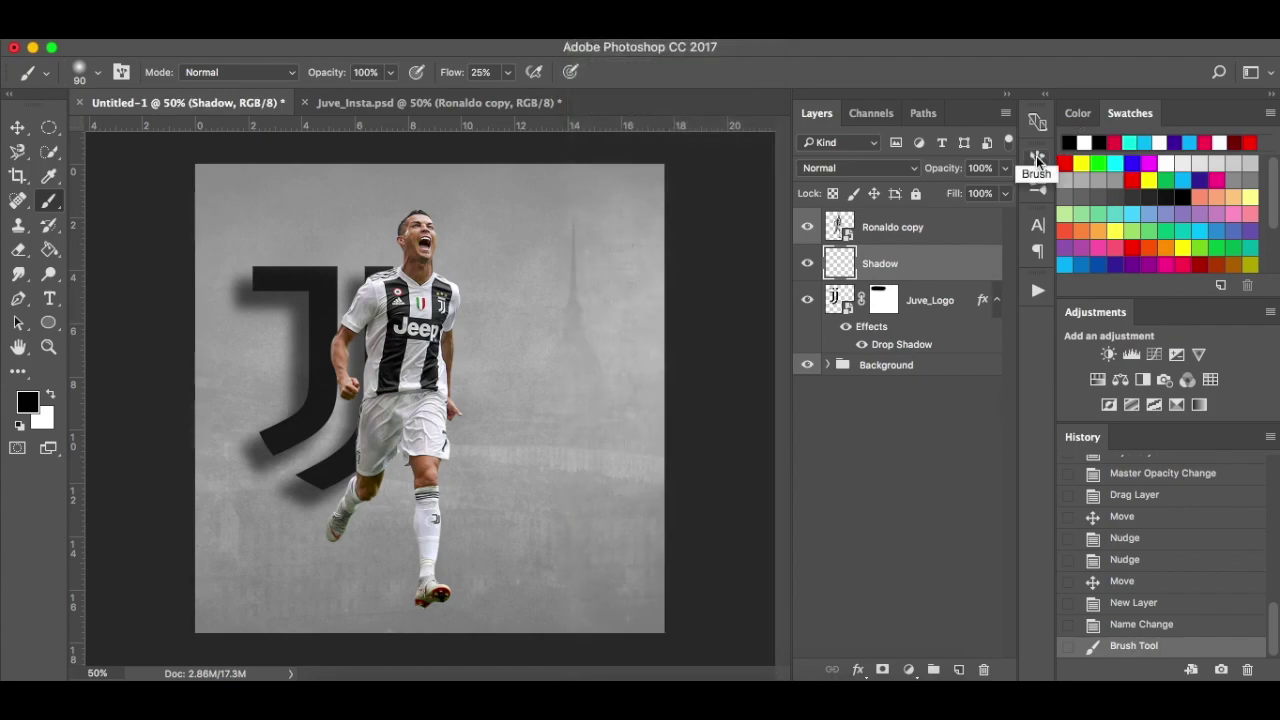
pyautogui.click(1036, 156)
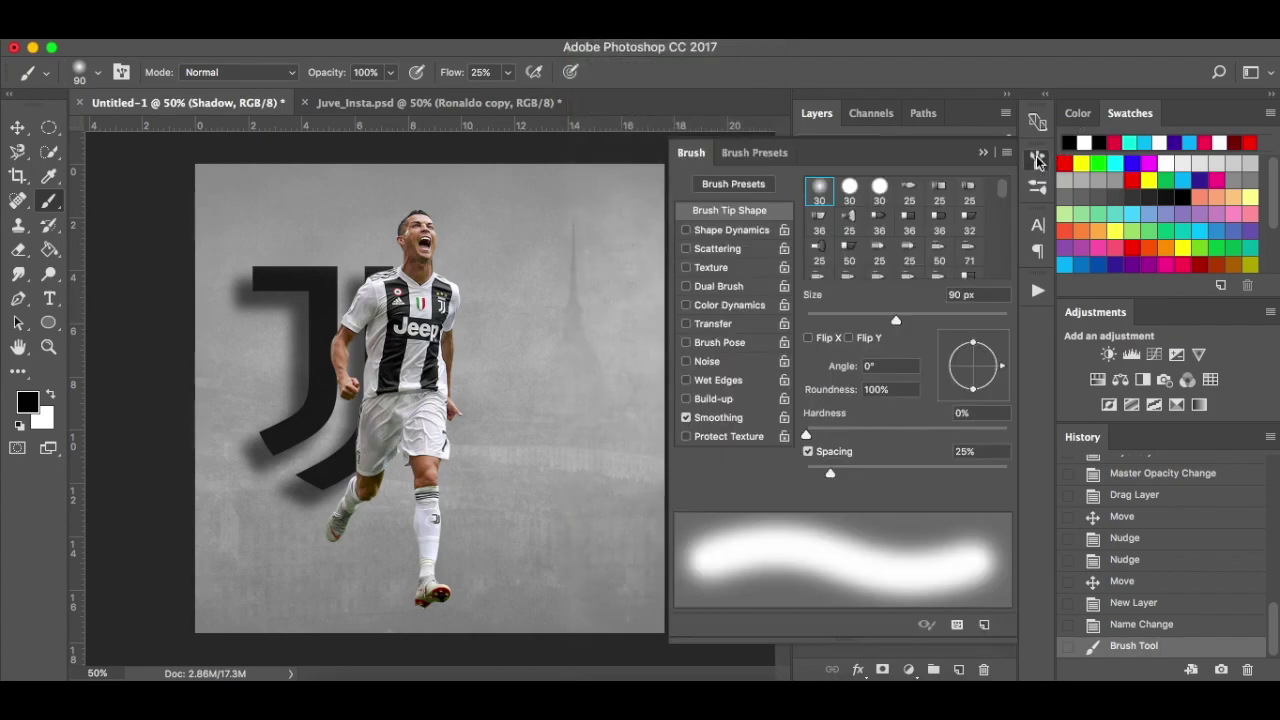
pyautogui.click(753, 152)
pyautogui.click(692, 153)
pyautogui.moveTo(973, 343); pyautogui.dragTo(975, 364)
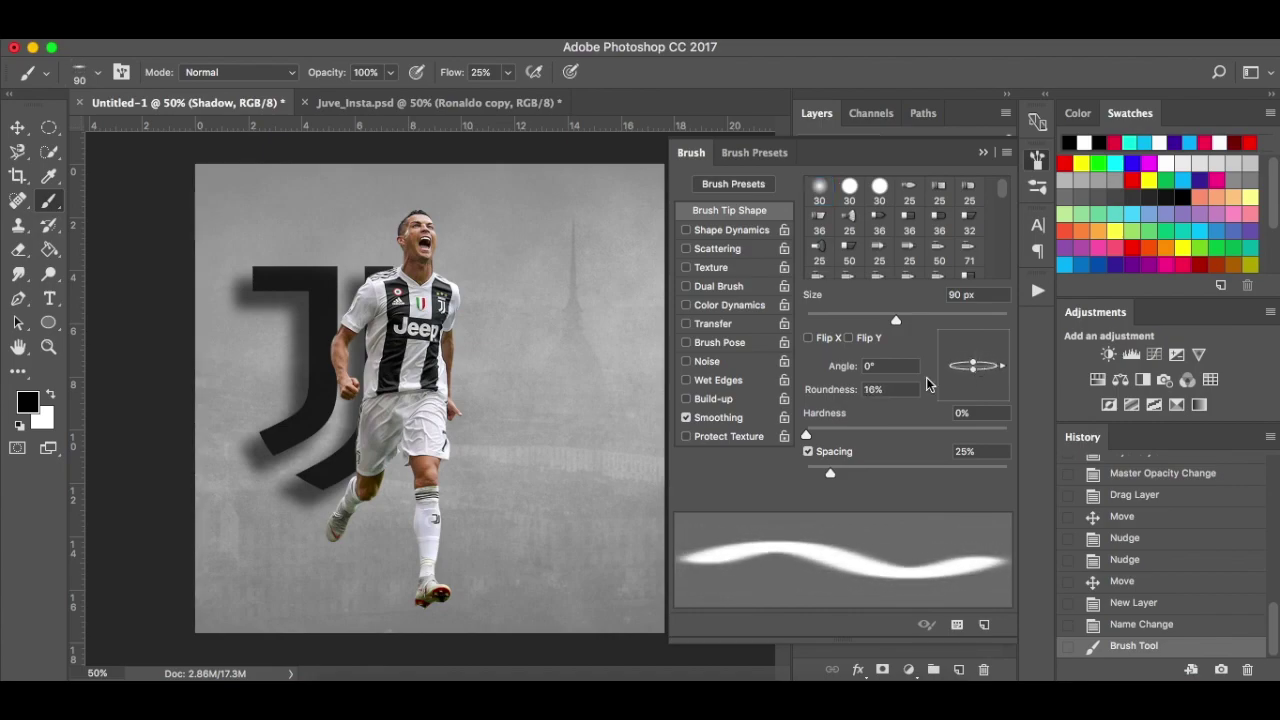
# Enlarge the flattened brush to 400 px to span the ground beneath the player's foot.
pyautogui.press(']')
pyautogui.press(']')
pyautogui.press(']')
pyautogui.press(']')
pyautogui.press(']')
pyautogui.press(']')
pyautogui.press(']')
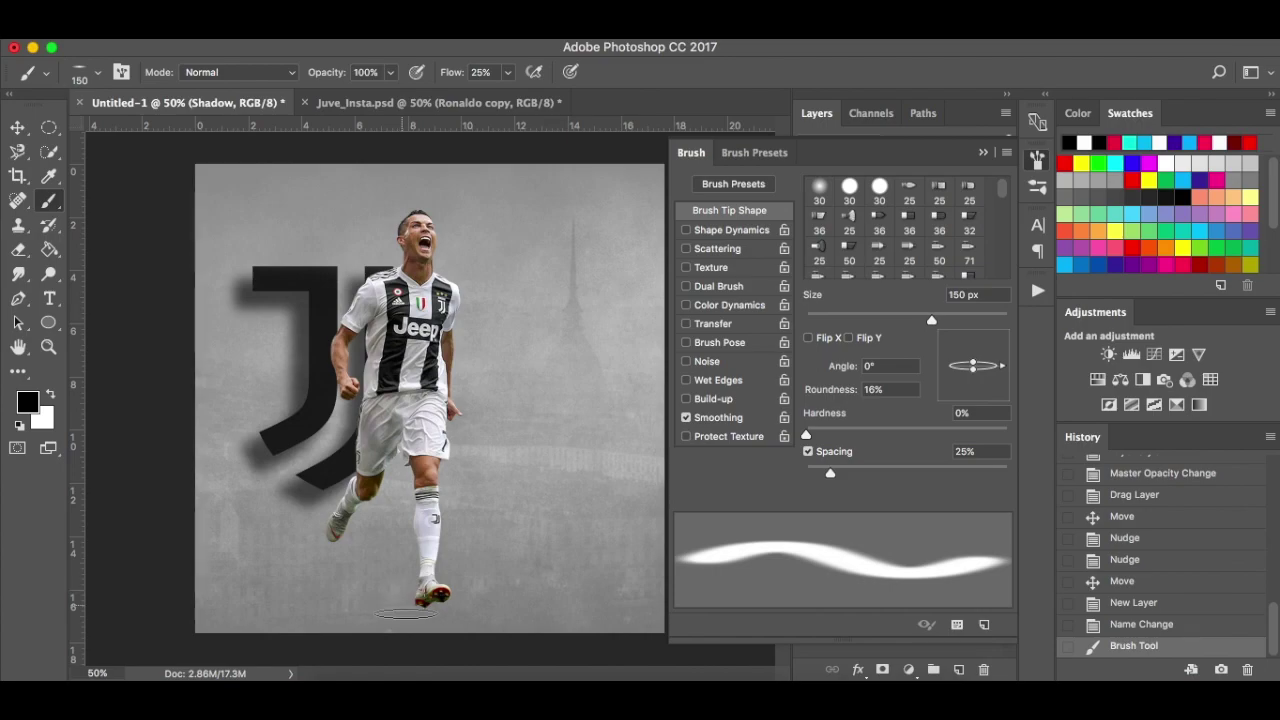
pyautogui.press(']')
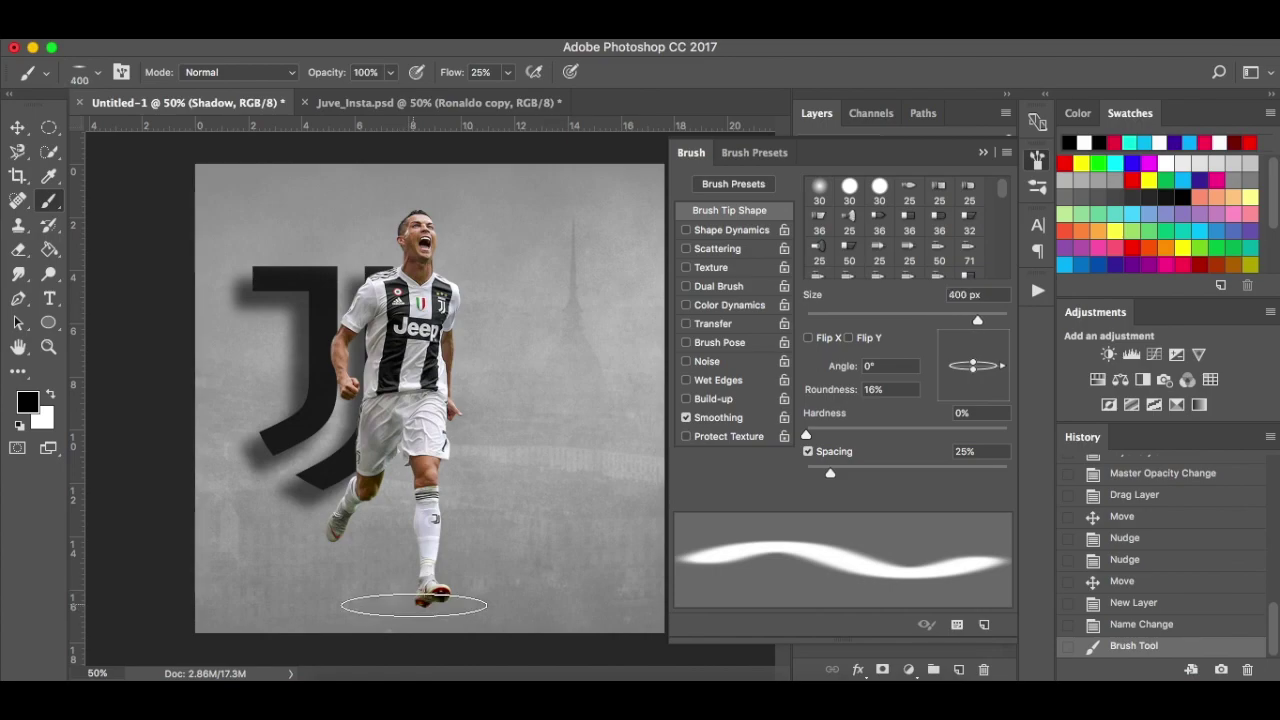
# Try painting a ground shadow beneath the player's foot with the 400 px brush, and undo those dabs.
pyautogui.click(423, 603)
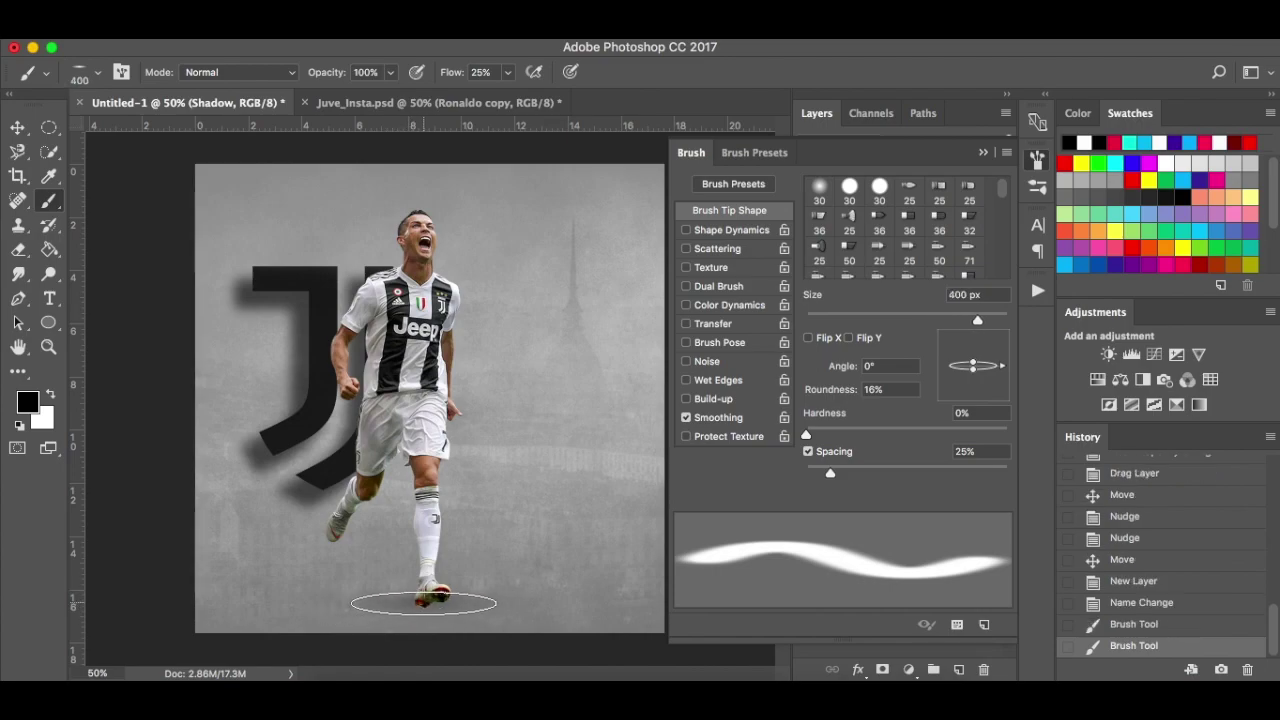
pyautogui.click(420, 604)
pyautogui.click(419, 605)
pyautogui.click(418, 605)
pyautogui.click(418, 605)
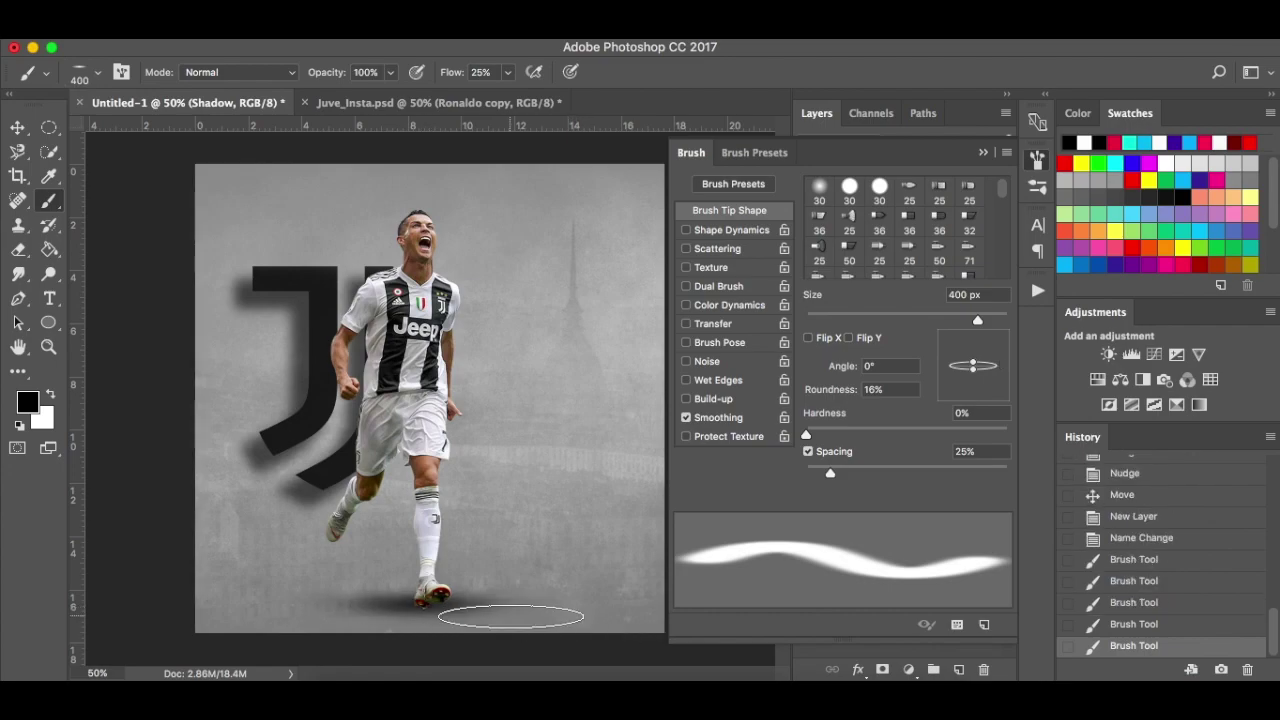
pyautogui.click(1131, 562)
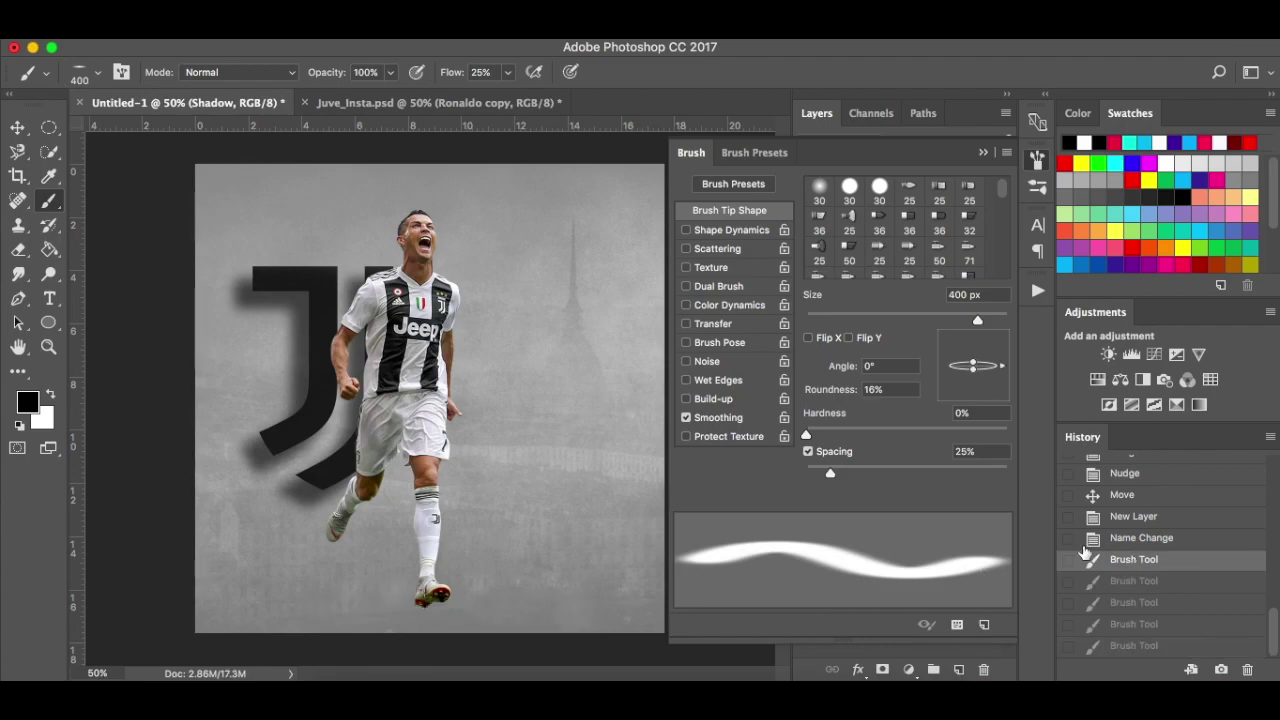
# Flatten the brush to 8% roundness and build up a thin black shadow beneath the player's foot.
pyautogui.moveTo(974, 363); pyautogui.dragTo(974, 366)
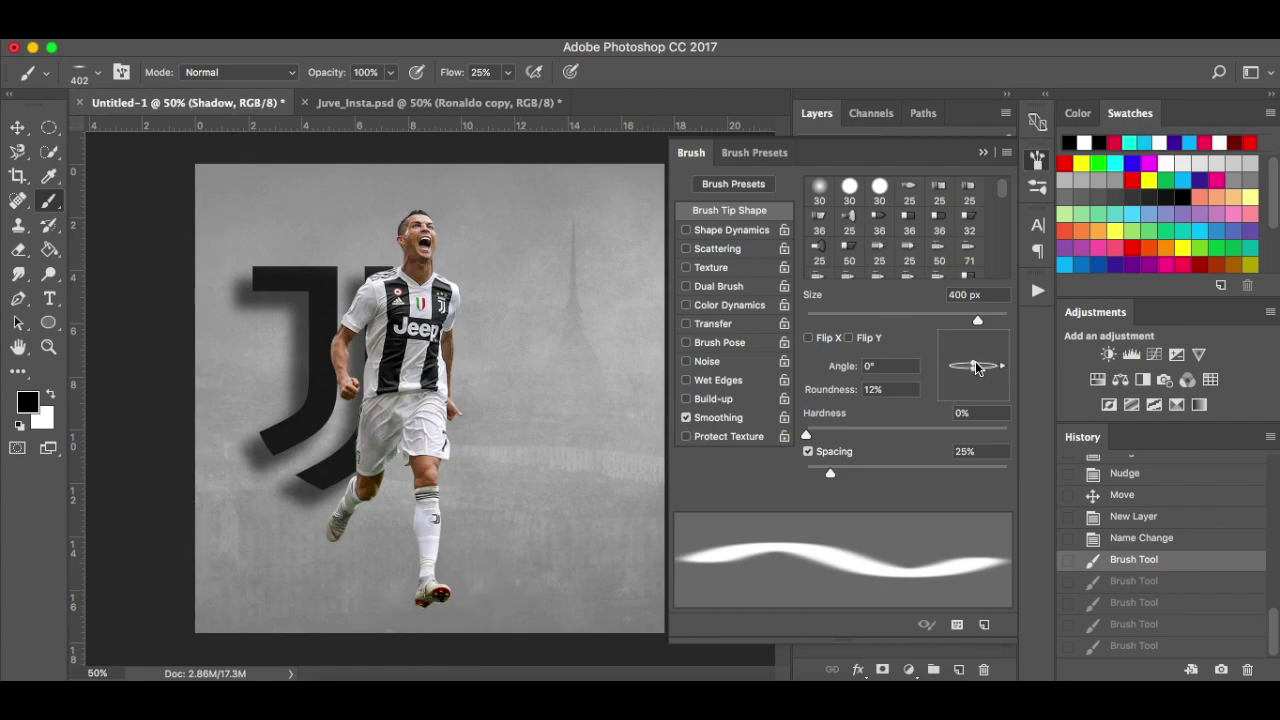
pyautogui.moveTo(976, 368); pyautogui.dragTo(975, 366)
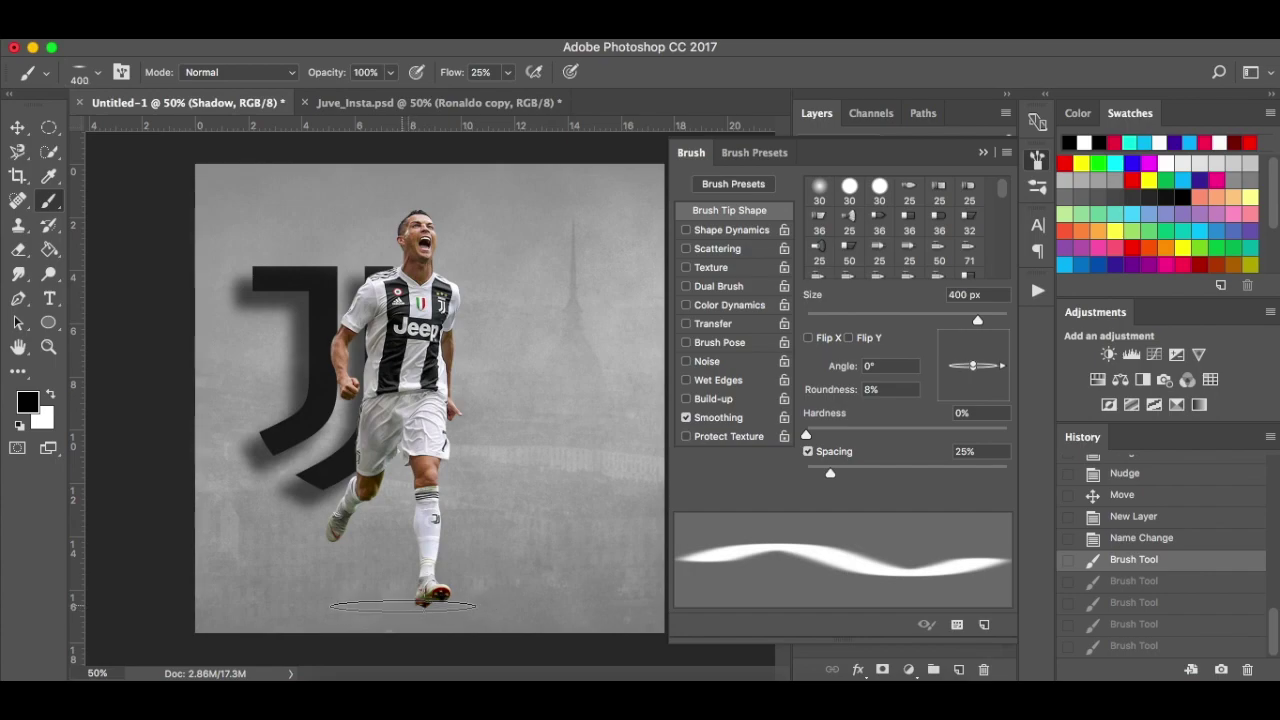
pyautogui.click(403, 605)
pyautogui.click(403, 605)
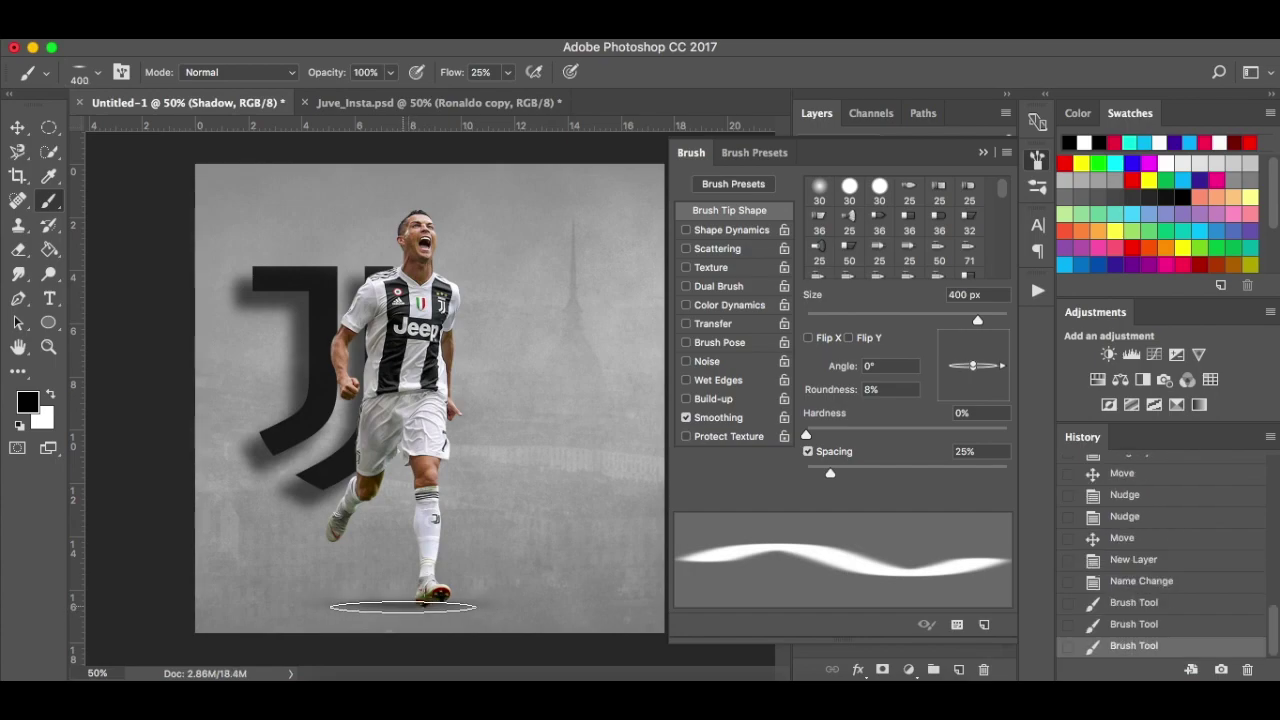
pyautogui.click(403, 605)
pyautogui.click(403, 605)
pyautogui.click(409, 610)
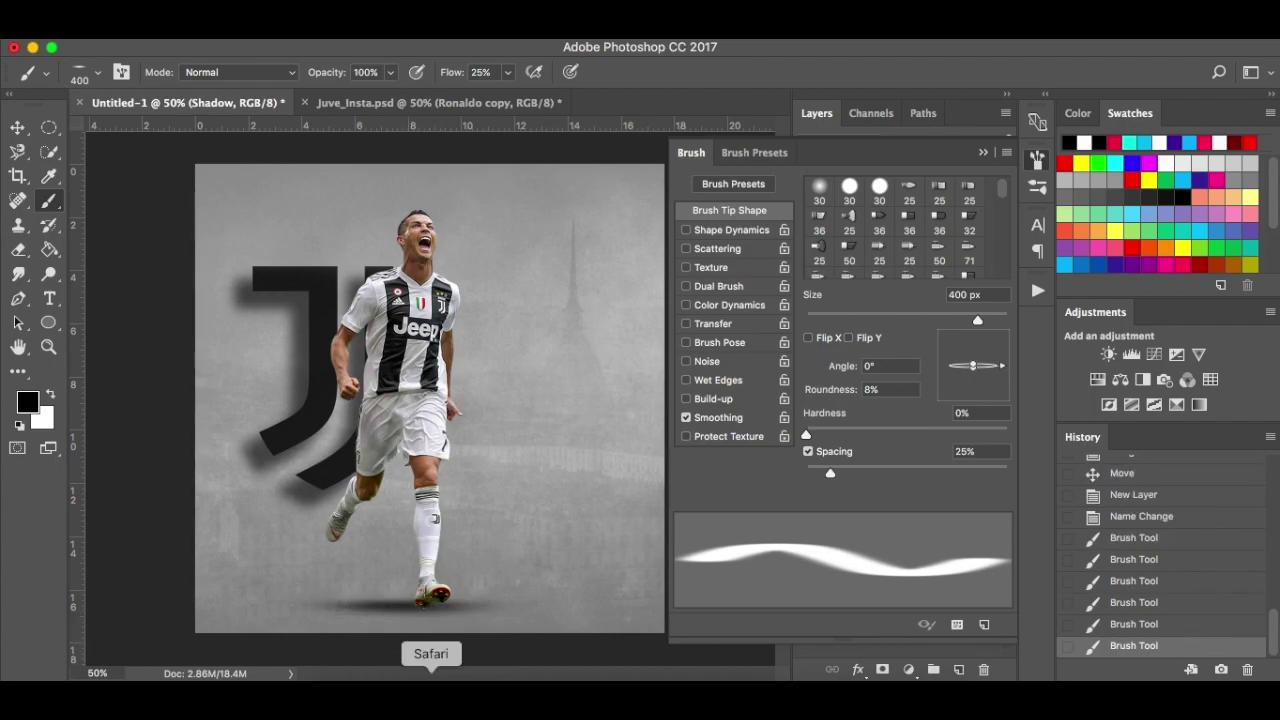
# Widen the ground shadow with one dab of a 600 px brush and close the brush settings.
pyautogui.press(']')
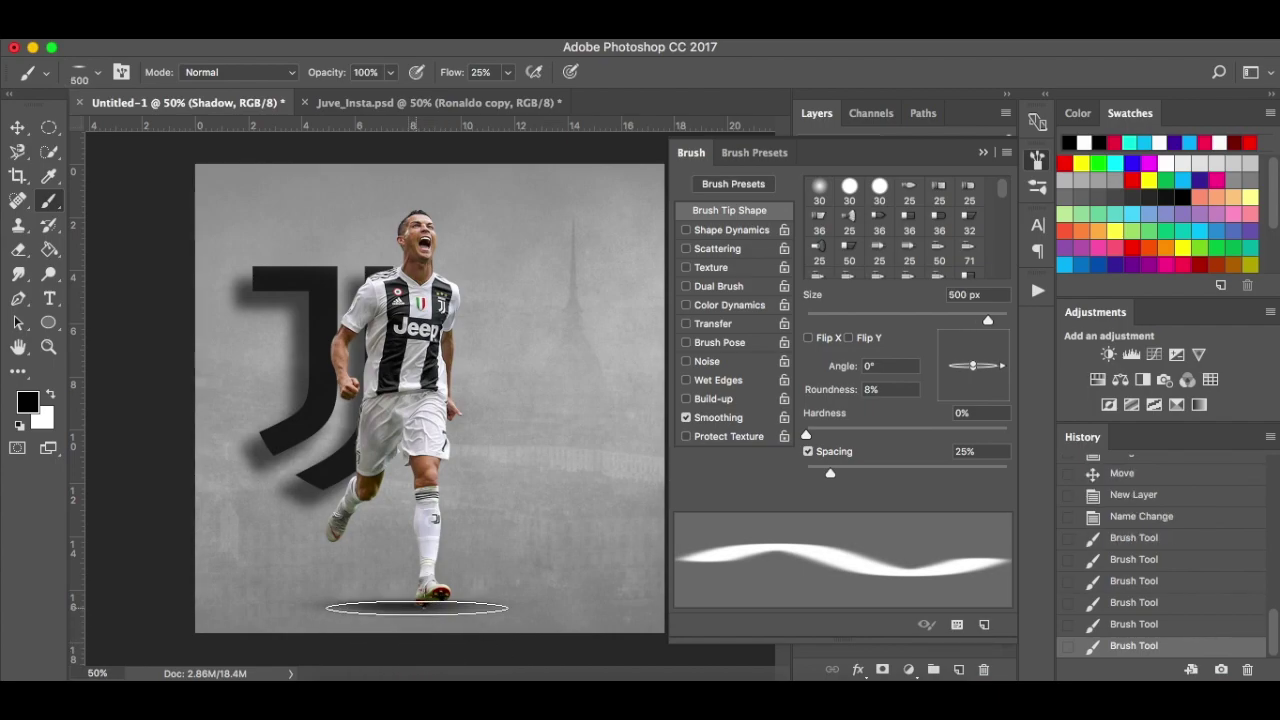
pyautogui.click(413, 605)
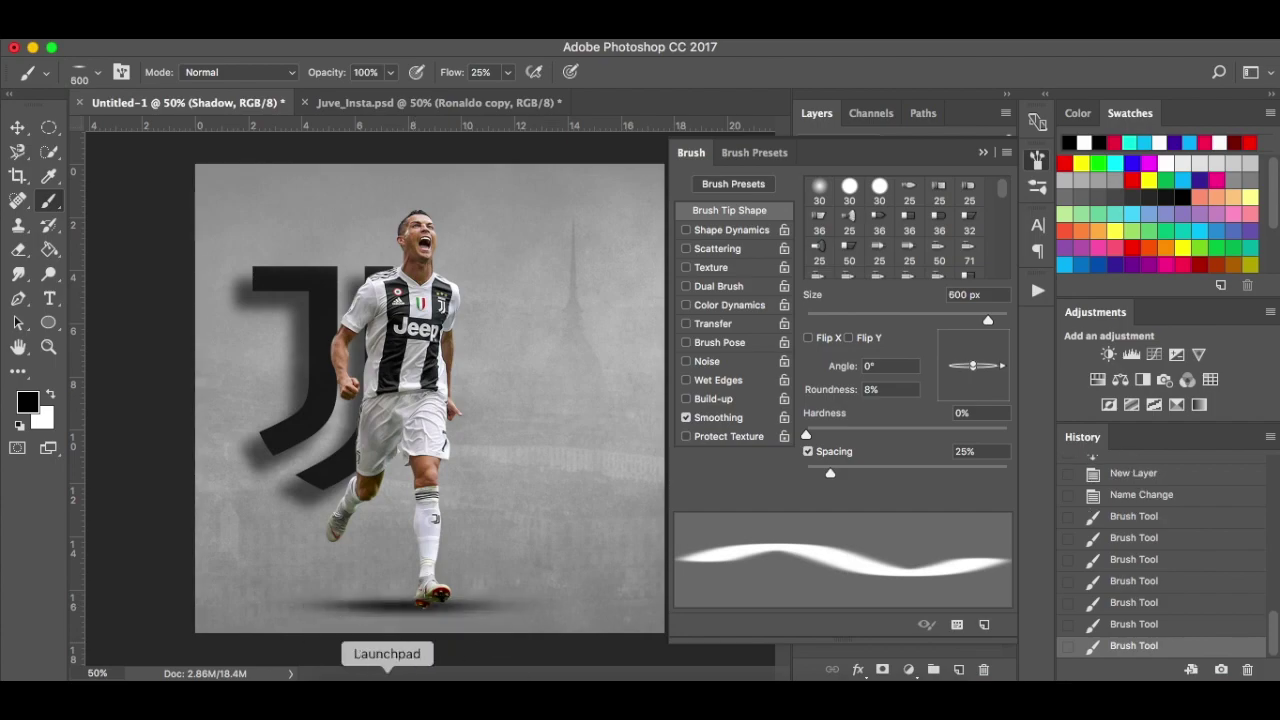
pyautogui.press('v')
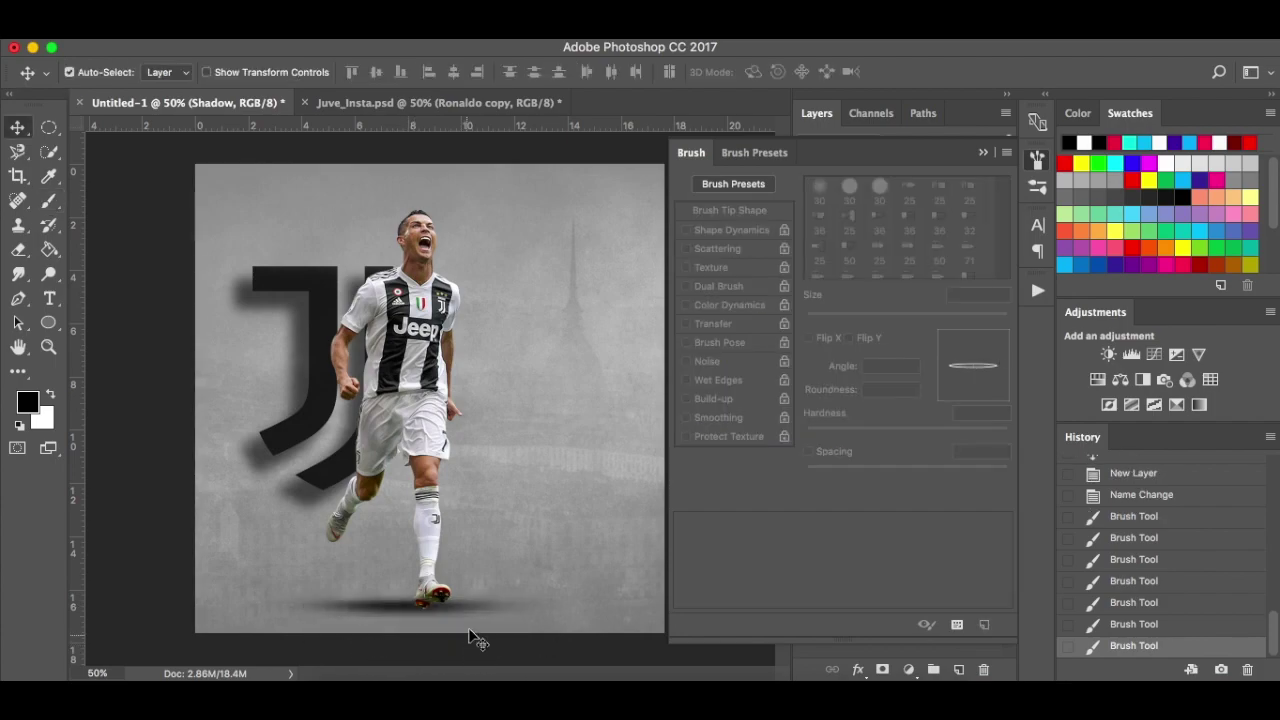
pyautogui.click(983, 152)
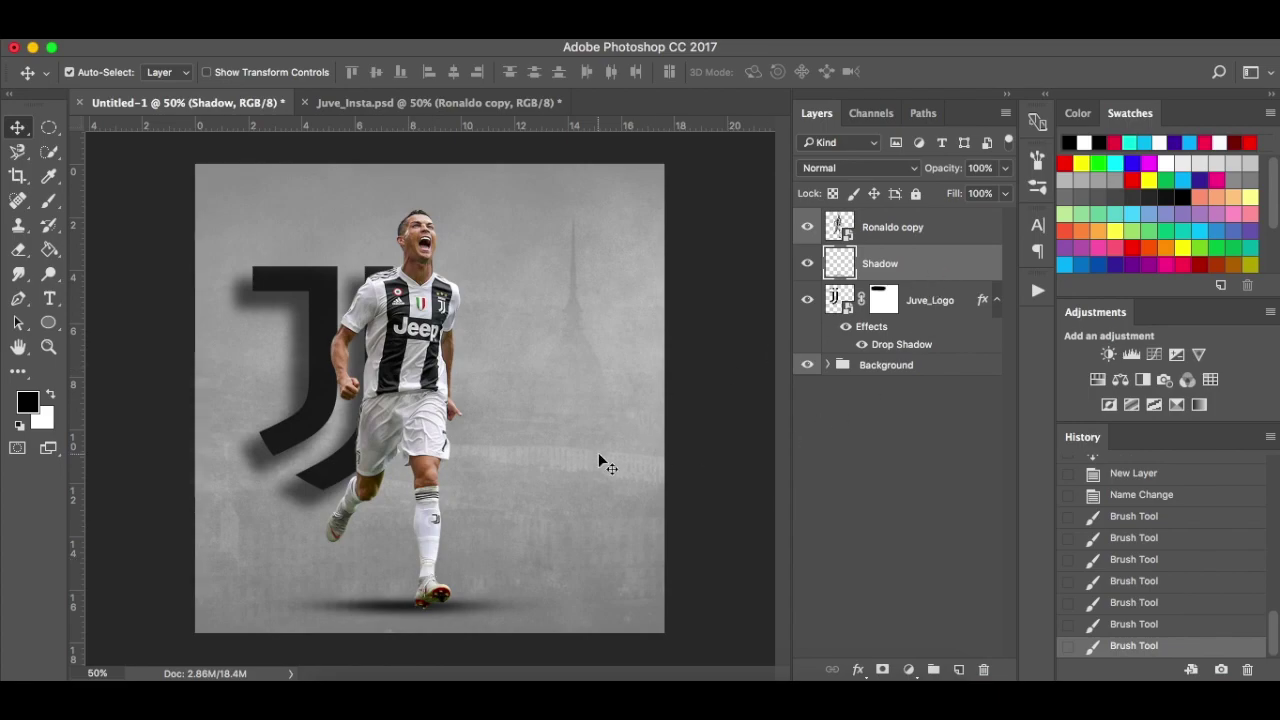
# Nudge the Shadow layer slightly down below the player's foot and deselect it.
pyautogui.press('Down')
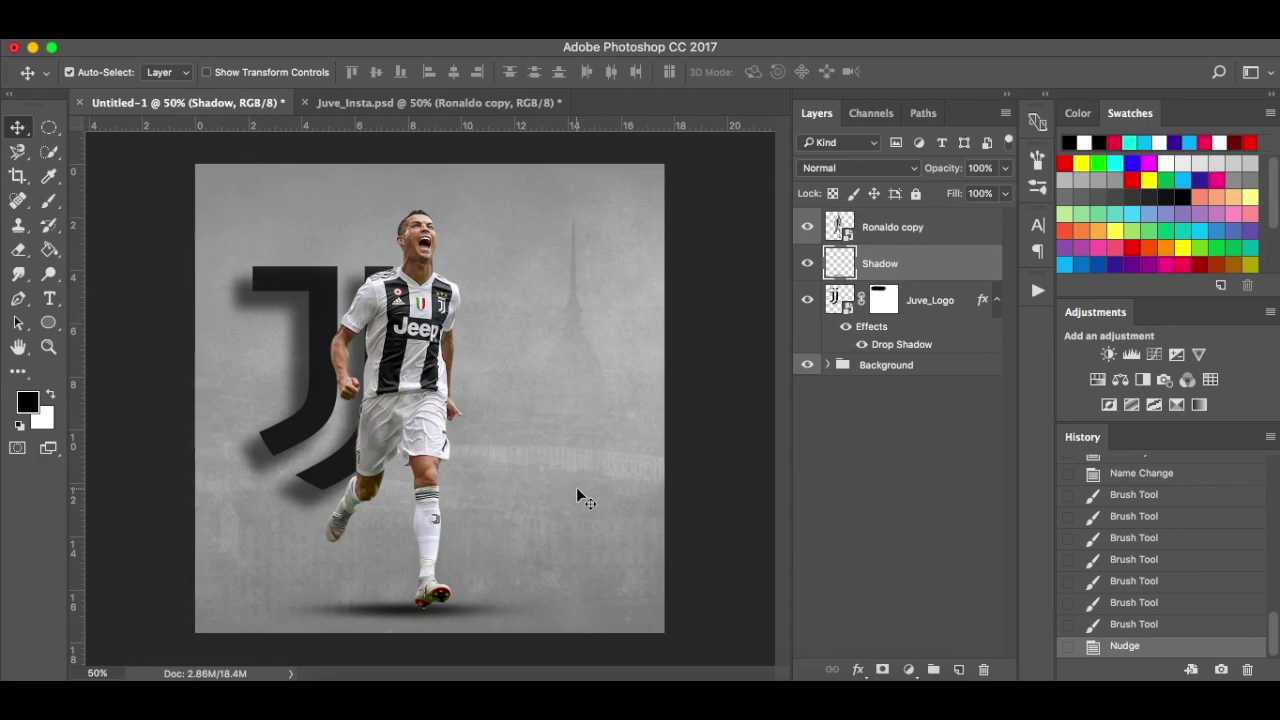
pyautogui.press('Down')
pyautogui.click(900, 525)
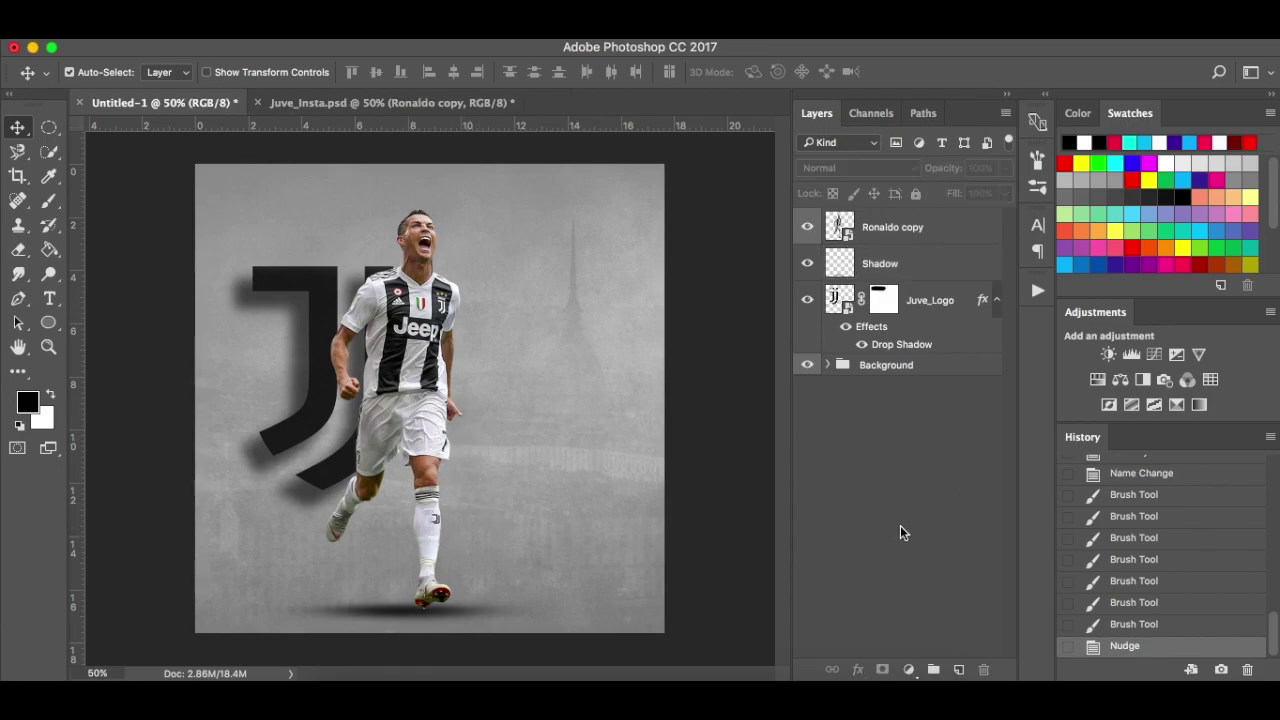
# Add a new layer above Ronaldo copy, clip it to the player and activate the Brush tool.
pyautogui.click(948, 236)
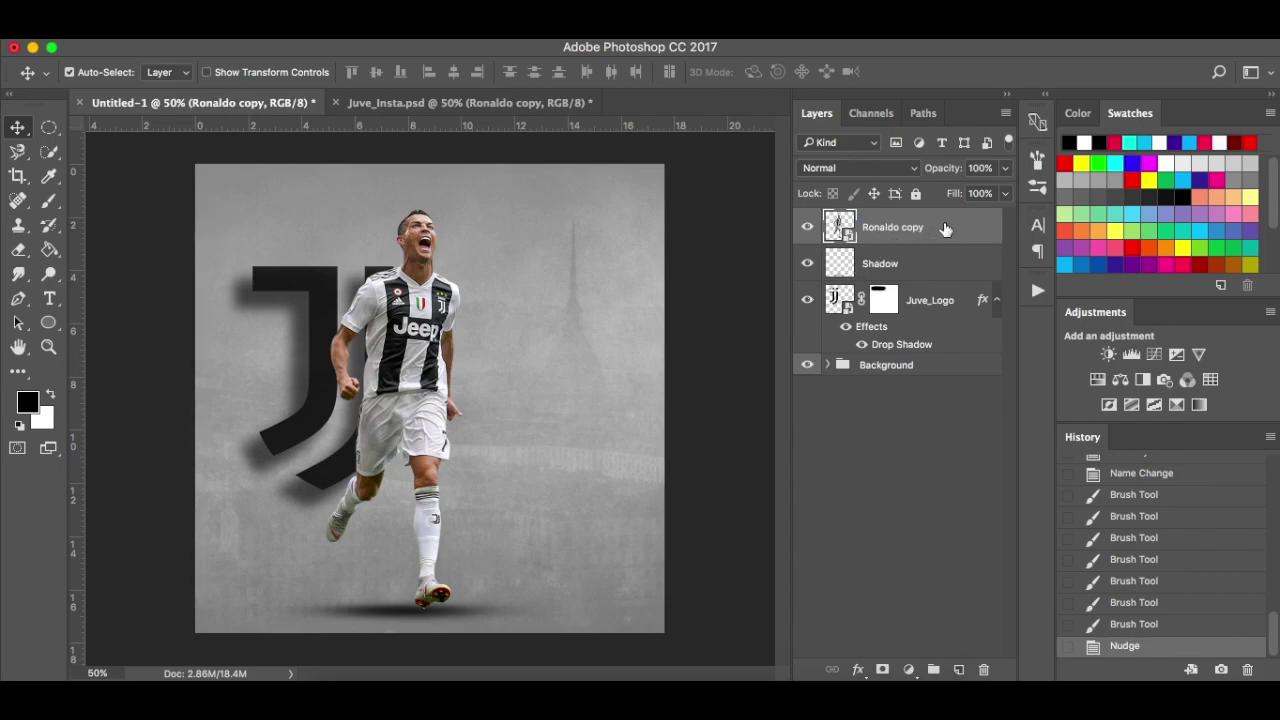
pyautogui.click(958, 670)
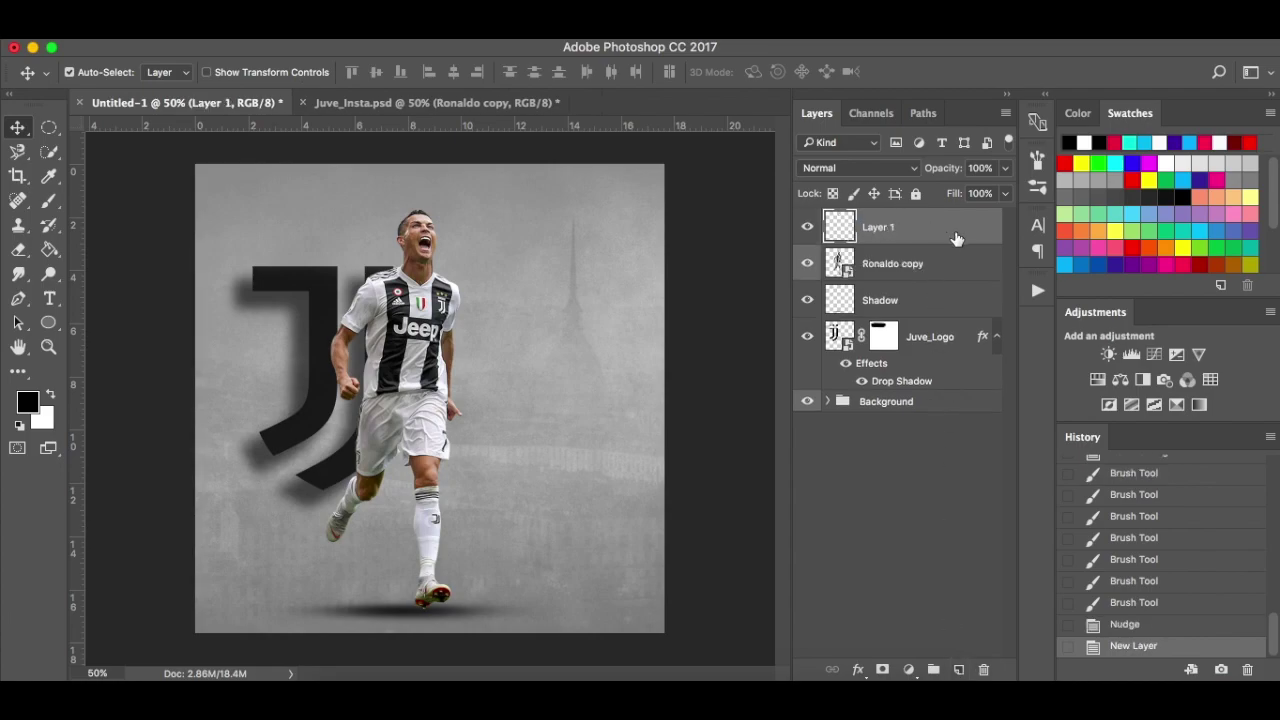
pyautogui.moveTo(955, 245); pyautogui.dragTo(956, 243)
pyautogui.keyDown('alt'); pyautogui.click(957, 244); pyautogui.keyUp('alt')
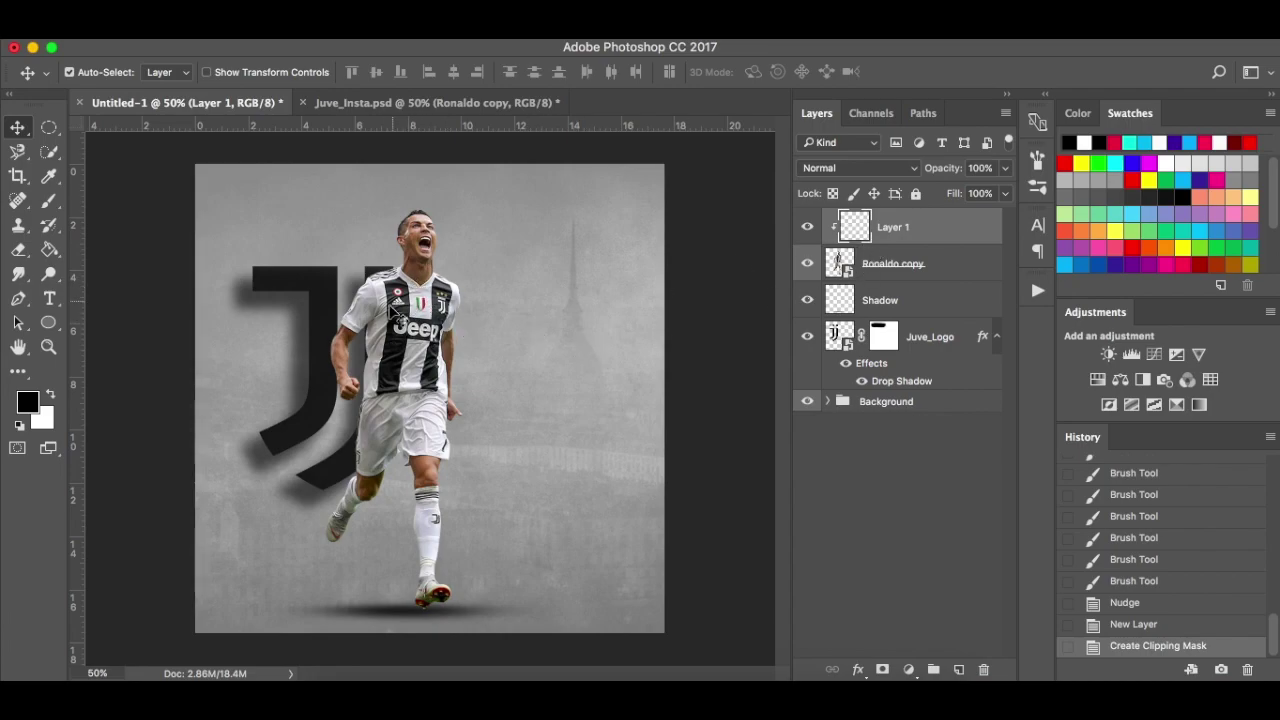
pyautogui.press('b')
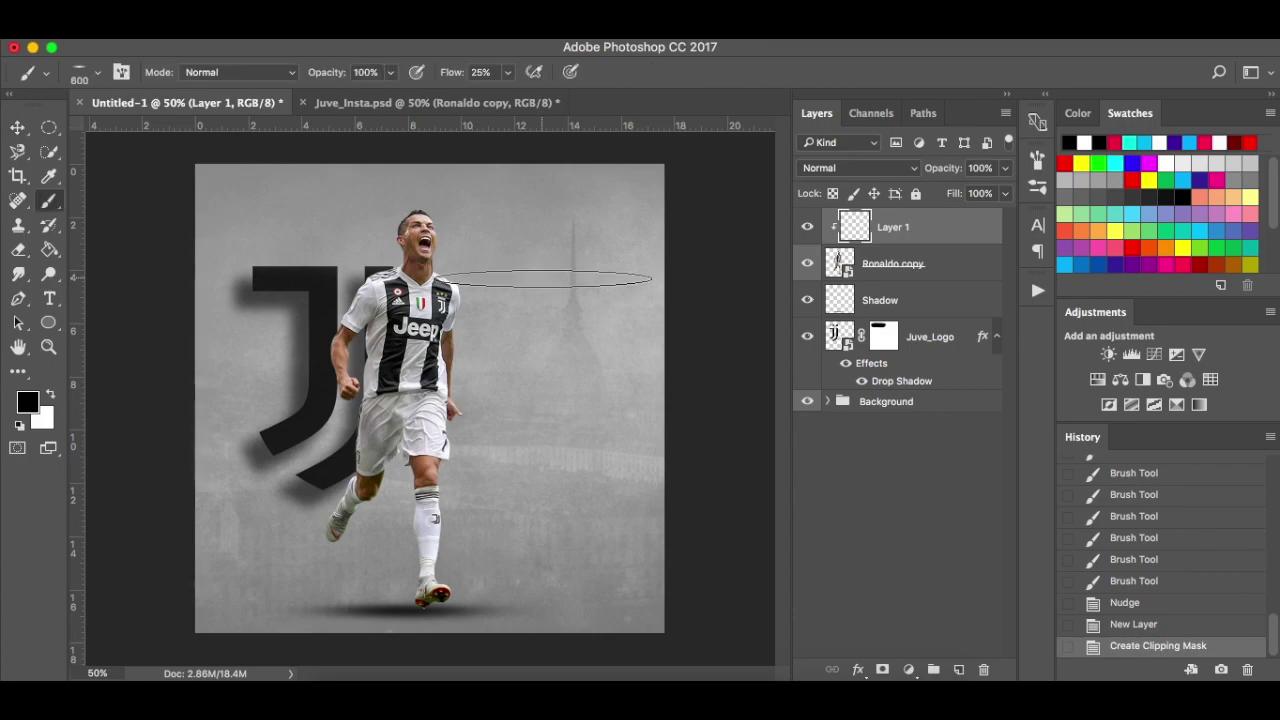
# Switch to the soft round brush with 0% hardness and reduce its size to 250 px.
pyautogui.rightClick(542, 279)
pyautogui.click(576, 442)
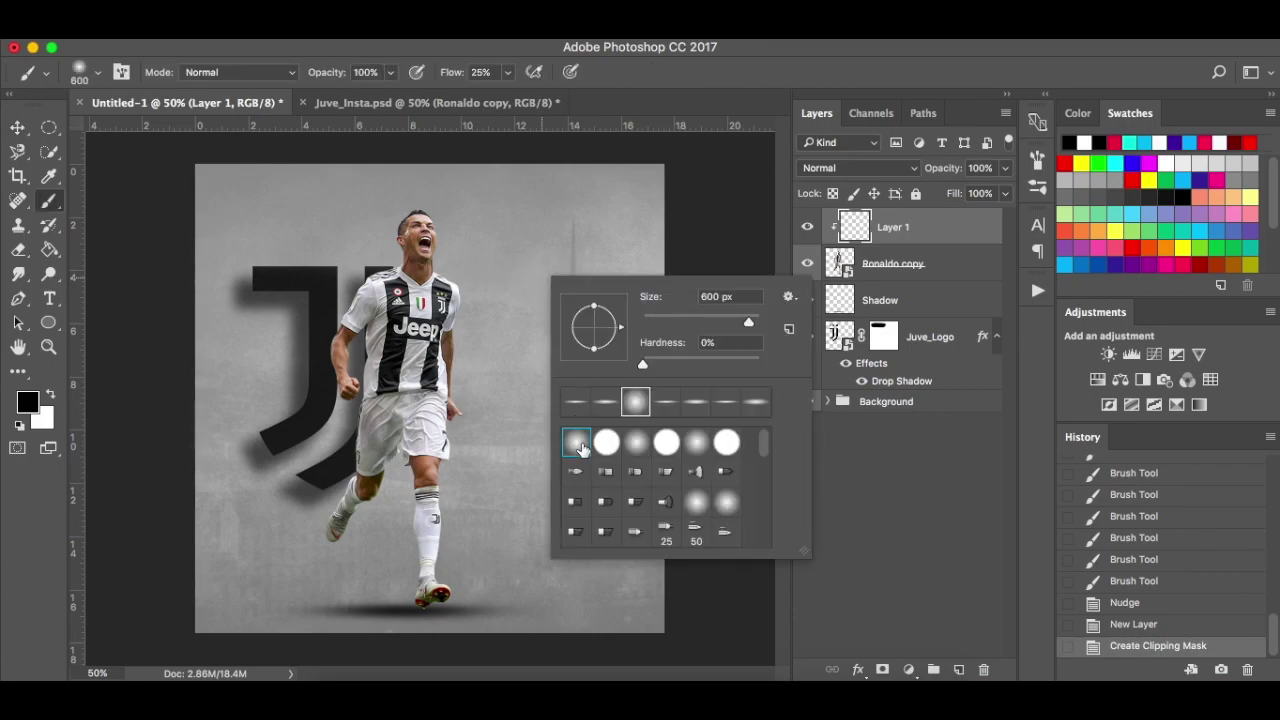
pyautogui.press('Return')
pyautogui.click(560, 286)
pyautogui.press('[')
pyautogui.press('[')
pyautogui.press('[')
pyautogui.press('[')
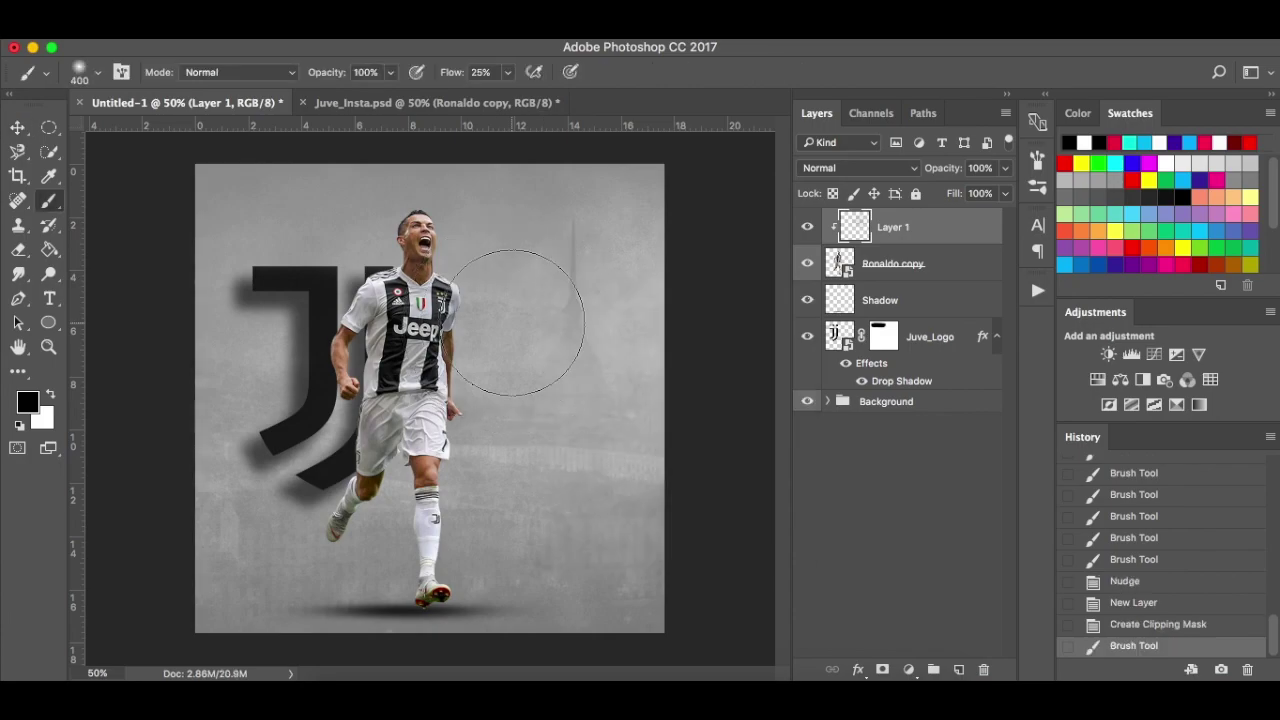
# Try painting black over the player's jersey at 25% flow and undo the strokes.
pyautogui.click(509, 72)
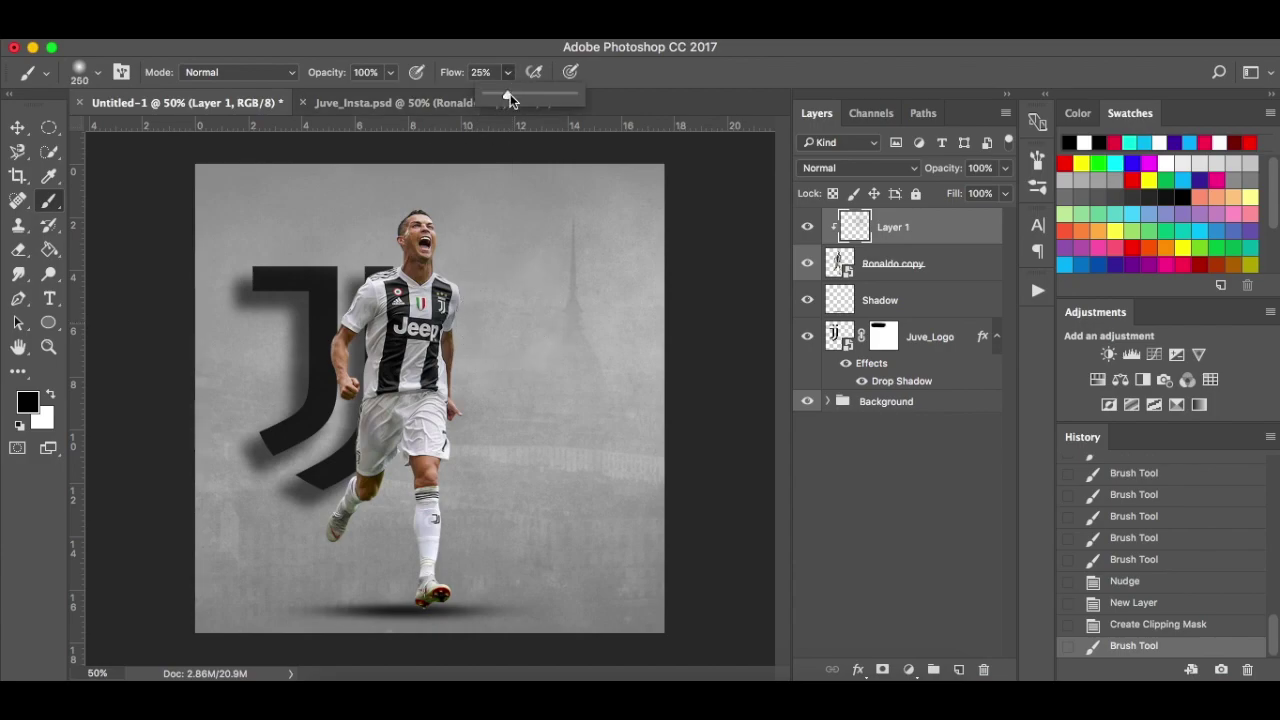
pyautogui.press('Escape')
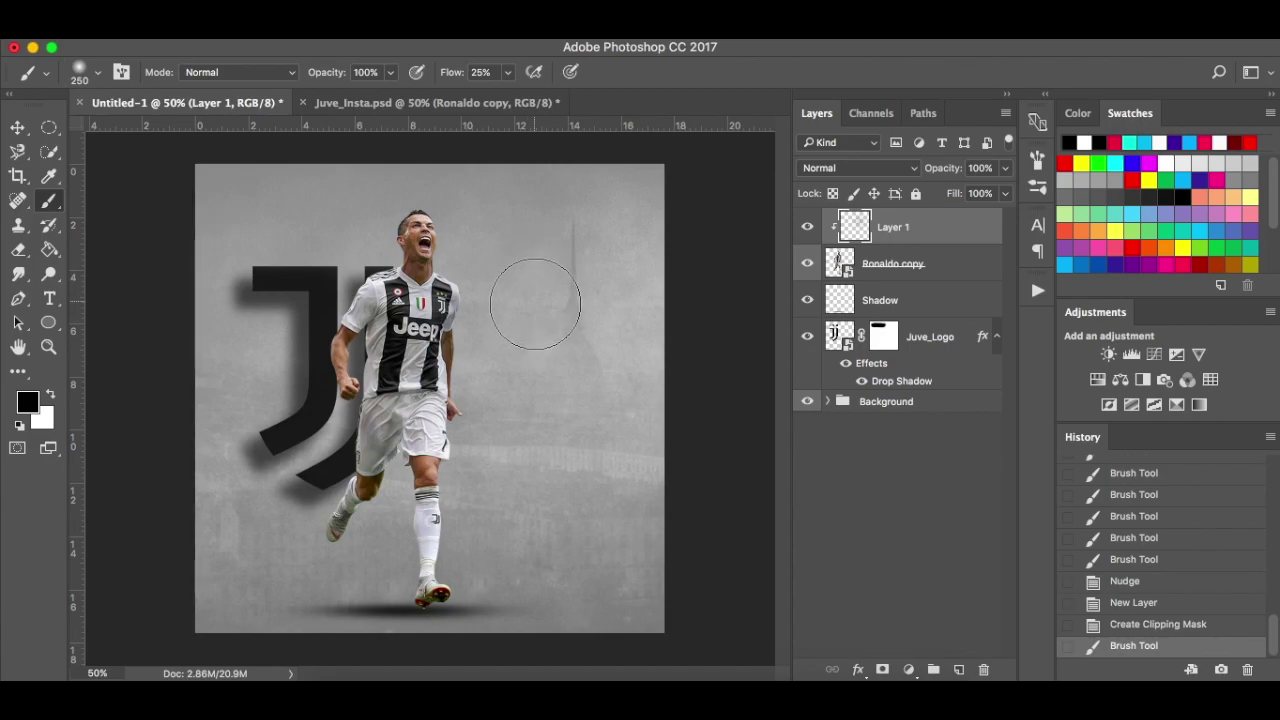
pyautogui.moveTo(435, 328)
pyautogui.mouseDown()
pyautogui.moveTo(292, 368)
pyautogui.moveTo(486, 326)
pyautogui.moveTo(315, 360)
pyautogui.moveTo(346, 336)
pyautogui.moveTo(509, 316)
pyautogui.mouseUp()
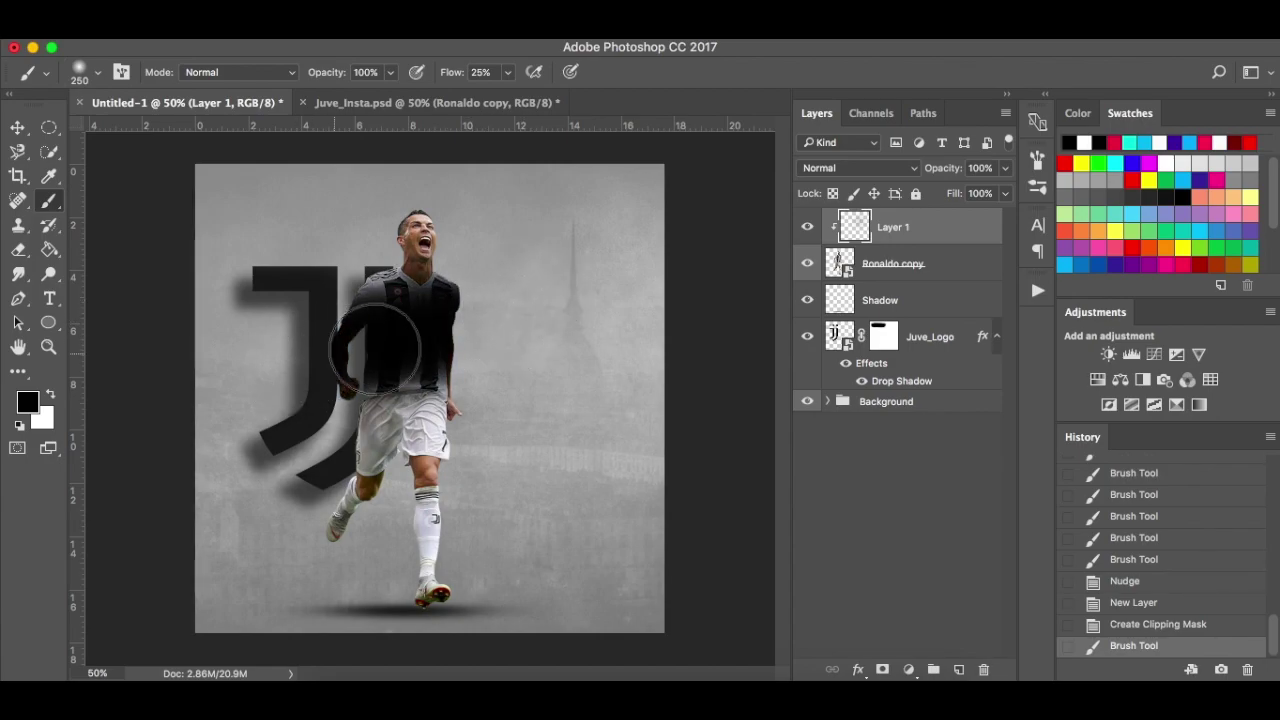
pyautogui.hotkey('ctrl', 'z')
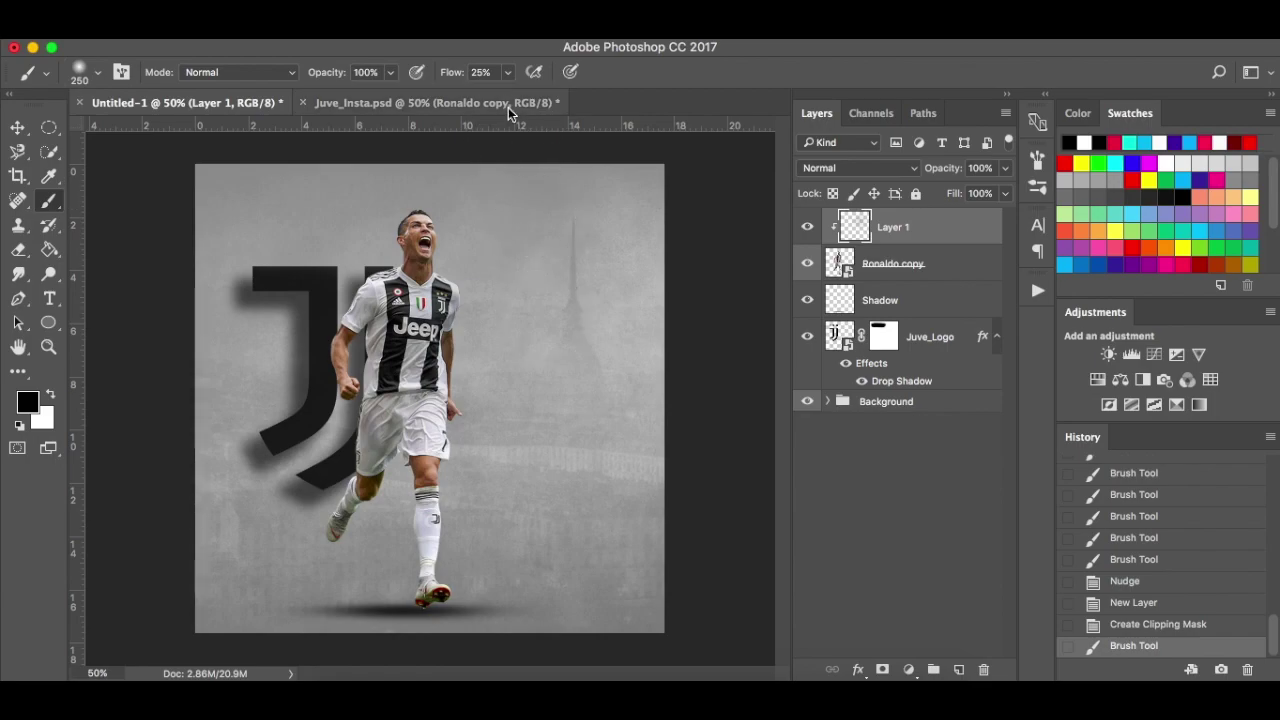
# Lower the brush flow to 2% and reduce the brush size to 150 px.
pyautogui.click(508, 72)
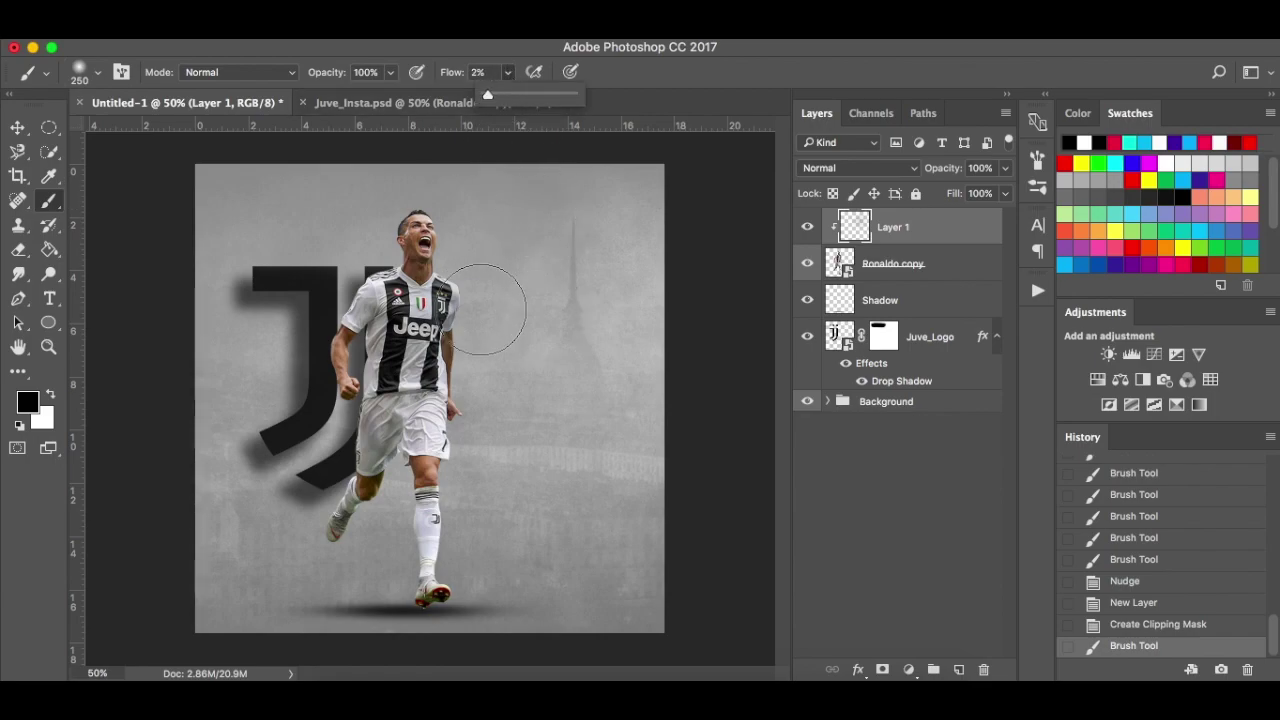
pyautogui.press('[')
pyautogui.press('[')
pyautogui.press('[')
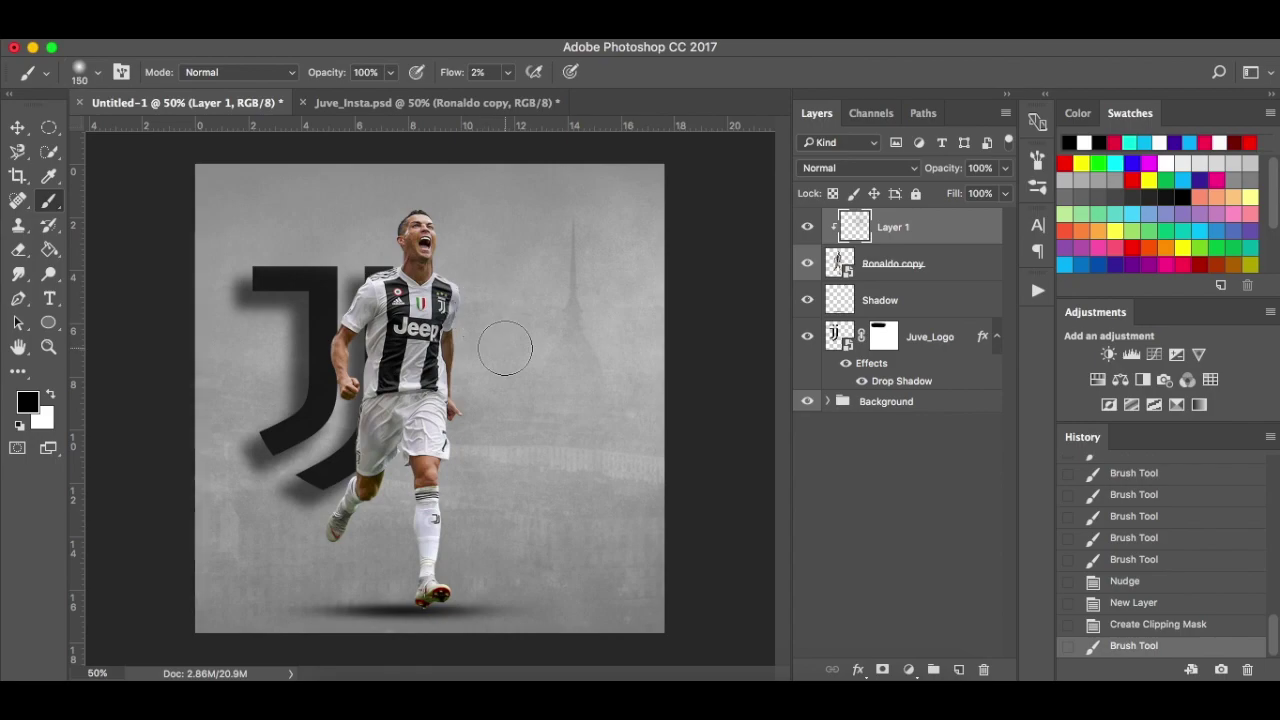
# Shrink the brush further and paint faint black shading along the sole of the front boot.
pyautogui.scroll(6, 505, 348)
pyautogui.scroll(-5, 505, 348)
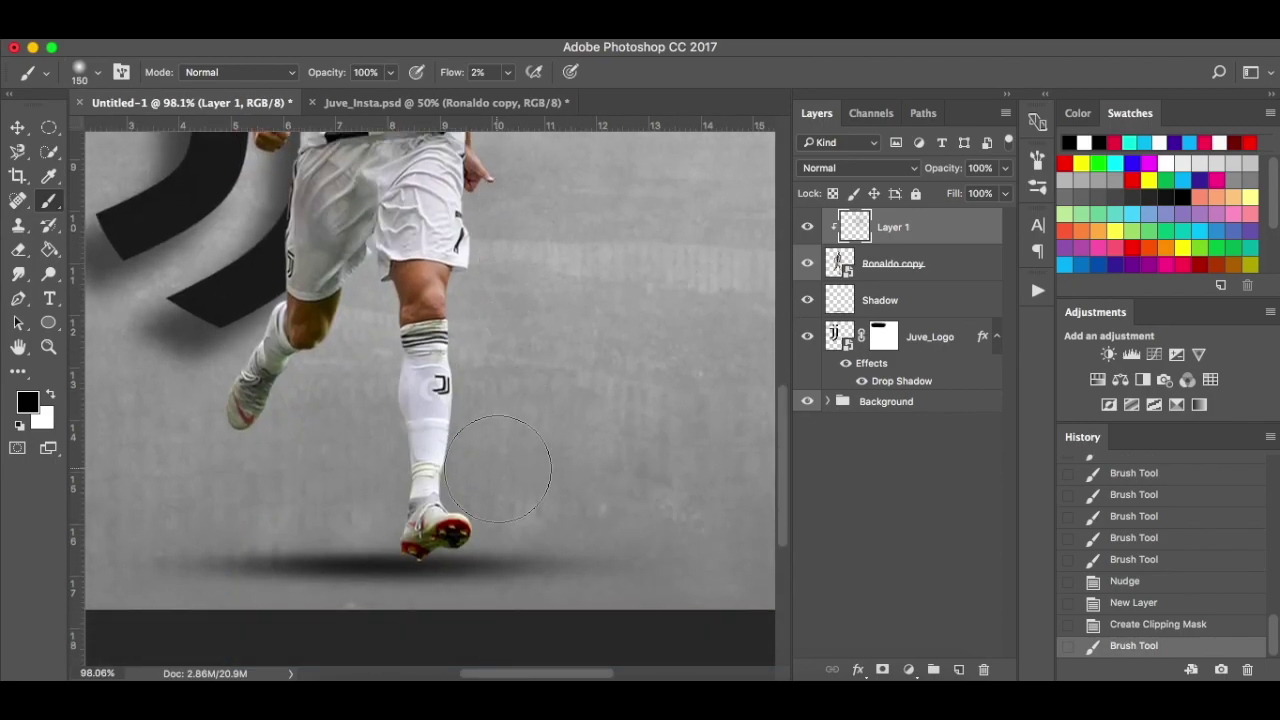
pyautogui.press('[')
pyautogui.press('[')
pyautogui.press('[')
pyautogui.press('[')
pyautogui.press('[')
pyautogui.press('[')
pyautogui.press('[')
pyautogui.press('[')
pyautogui.moveTo(421, 561); pyautogui.dragTo(454, 543)
# Deepen the black shading around the front boot's studs and underside, reducing the brush to 25 px.
pyautogui.press('[')
pyautogui.scroll(3, 454, 543)
pyautogui.scroll(-2, 454, 543)
pyautogui.moveTo(461, 450)
pyautogui.mouseDown()
pyautogui.moveTo(411, 493)
pyautogui.moveTo(450, 481)
pyautogui.moveTo(412, 485)
pyautogui.moveTo(426, 489)
pyautogui.moveTo(413, 480)
pyautogui.moveTo(442, 464)
pyautogui.moveTo(480, 455)
pyautogui.moveTo(379, 483)
pyautogui.moveTo(412, 489)
pyautogui.moveTo(471, 468)
pyautogui.moveTo(398, 491)
pyautogui.moveTo(451, 450)
pyautogui.mouseUp()
pyautogui.press('[')
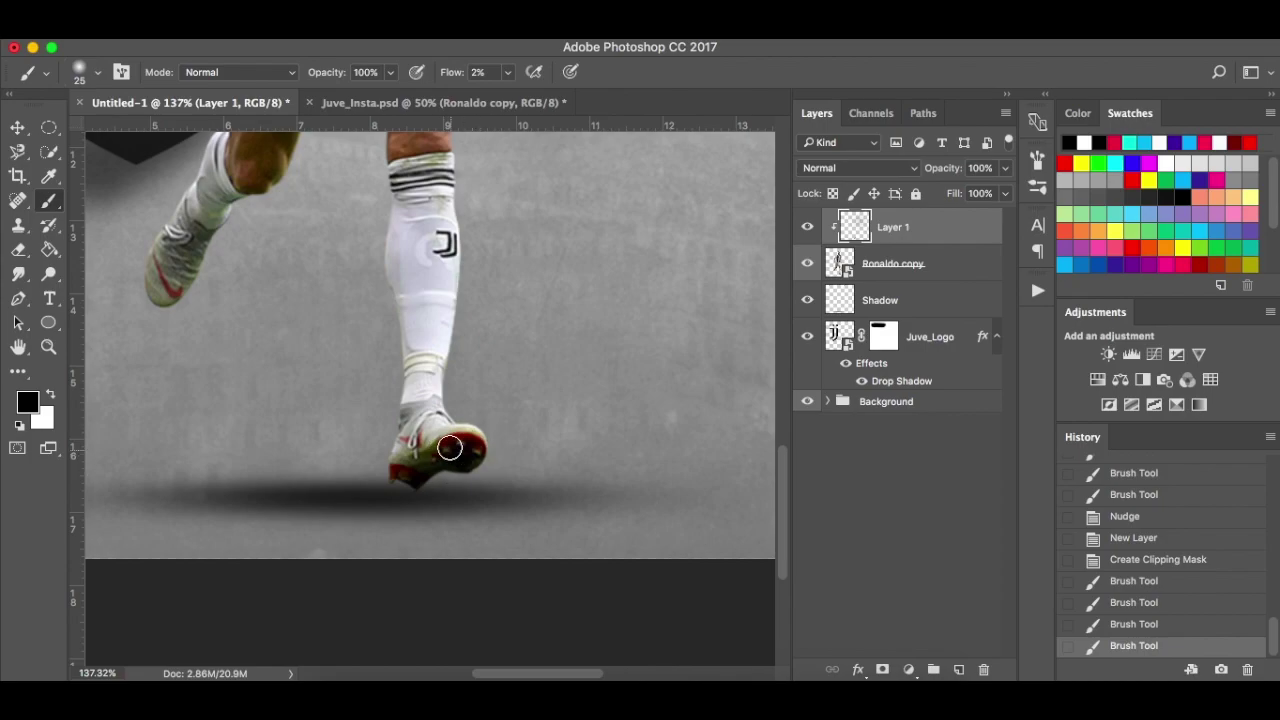
pyautogui.click(442, 447)
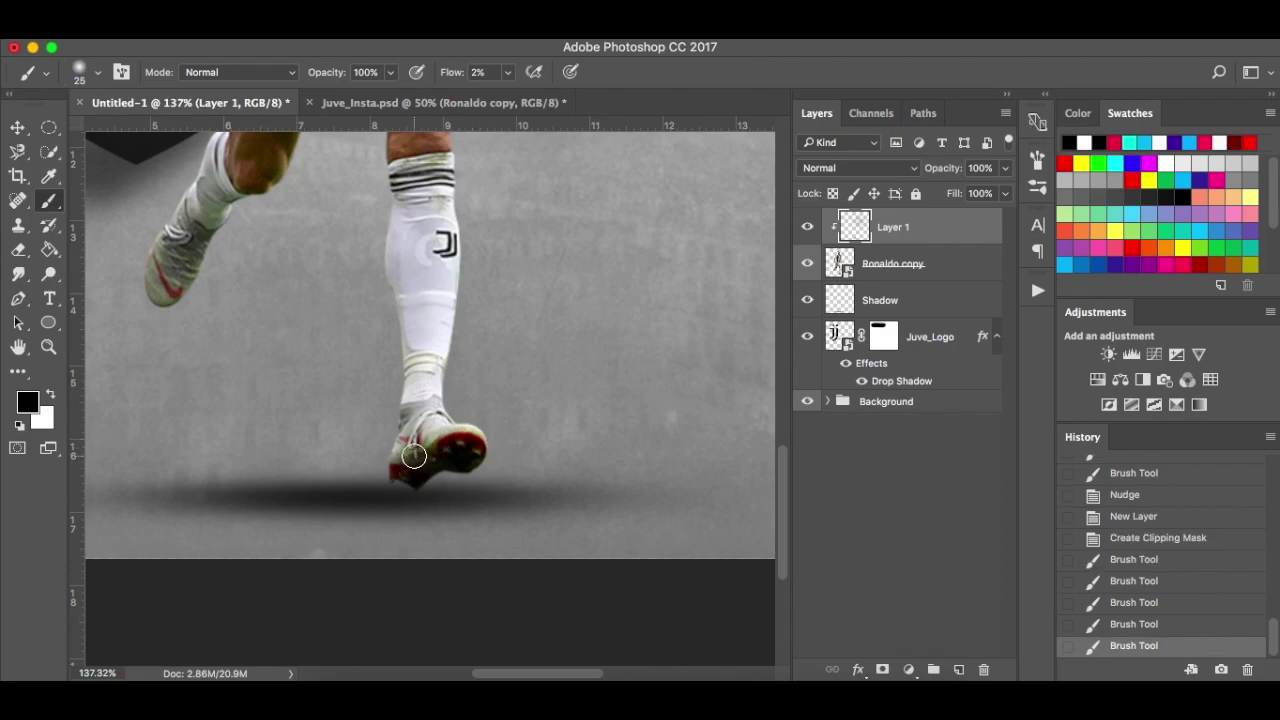
pyautogui.hscroll(-3, 245, 388)
pyautogui.scroll(2, 245, 388)
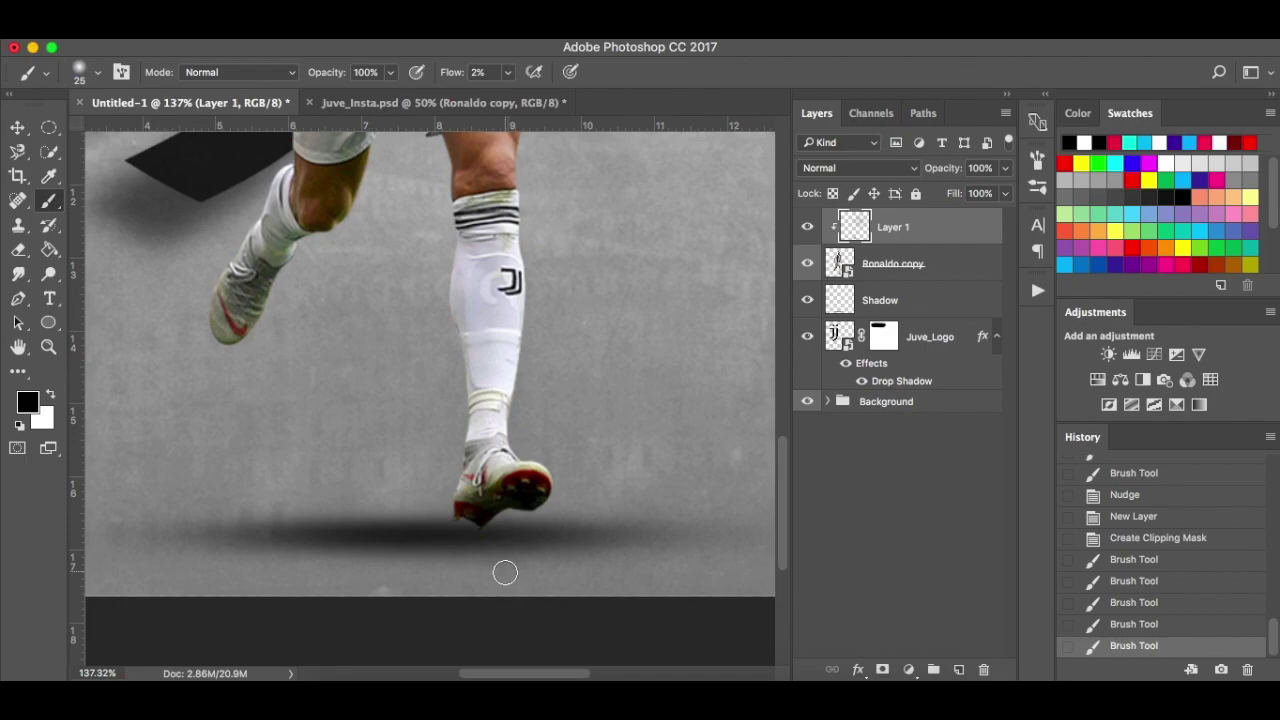
pyautogui.moveTo(475, 507); pyautogui.dragTo(542, 482)
# Shade the raised leg's sock with the 25 px brush and the skin below the shorts with a 10 px brush.
pyautogui.scroll(3, 244, 357)
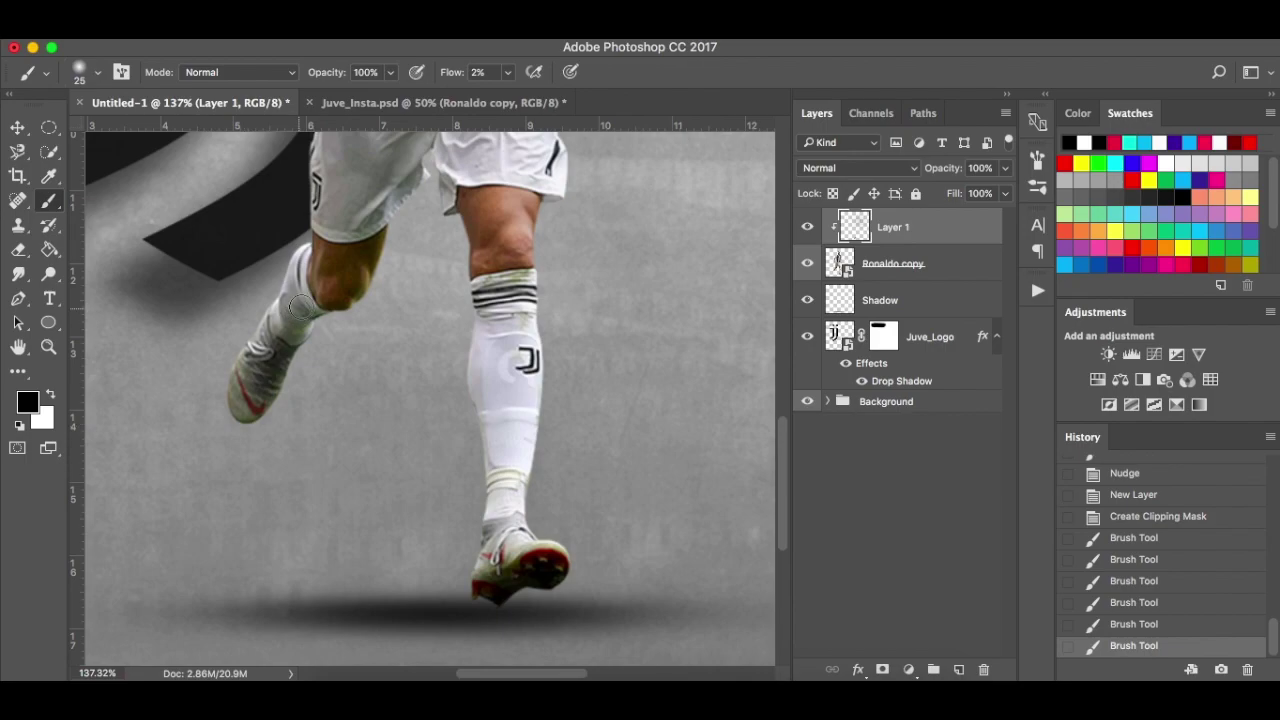
pyautogui.moveTo(297, 315); pyautogui.dragTo(303, 305)
pyautogui.scroll(5, 305, 340)
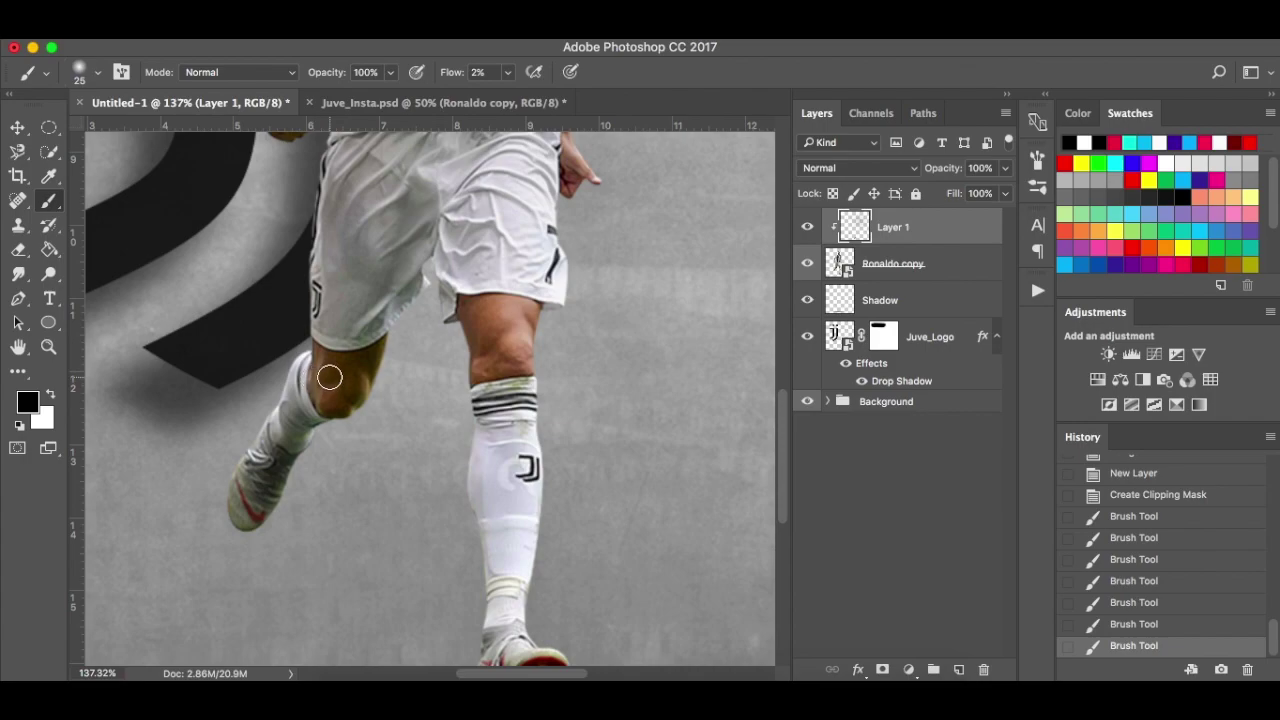
pyautogui.press('[')
pyautogui.press('[')
pyautogui.press('[')
pyautogui.moveTo(337, 363); pyautogui.dragTo(340, 360)
pyautogui.scroll(5, 500, 330)
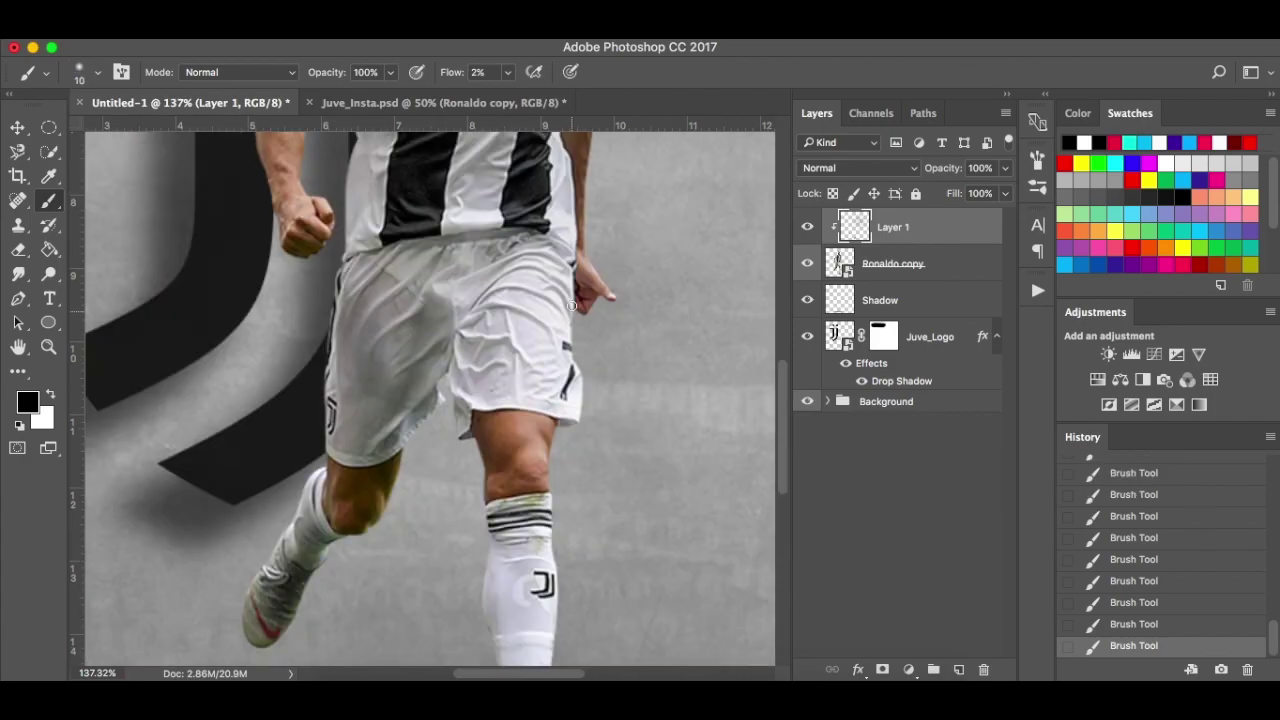
# Compare the whole player with and without the painted shading by toggling Layer 1's visibility.
pyautogui.scroll(5, 573, 305)
pyautogui.press(']')
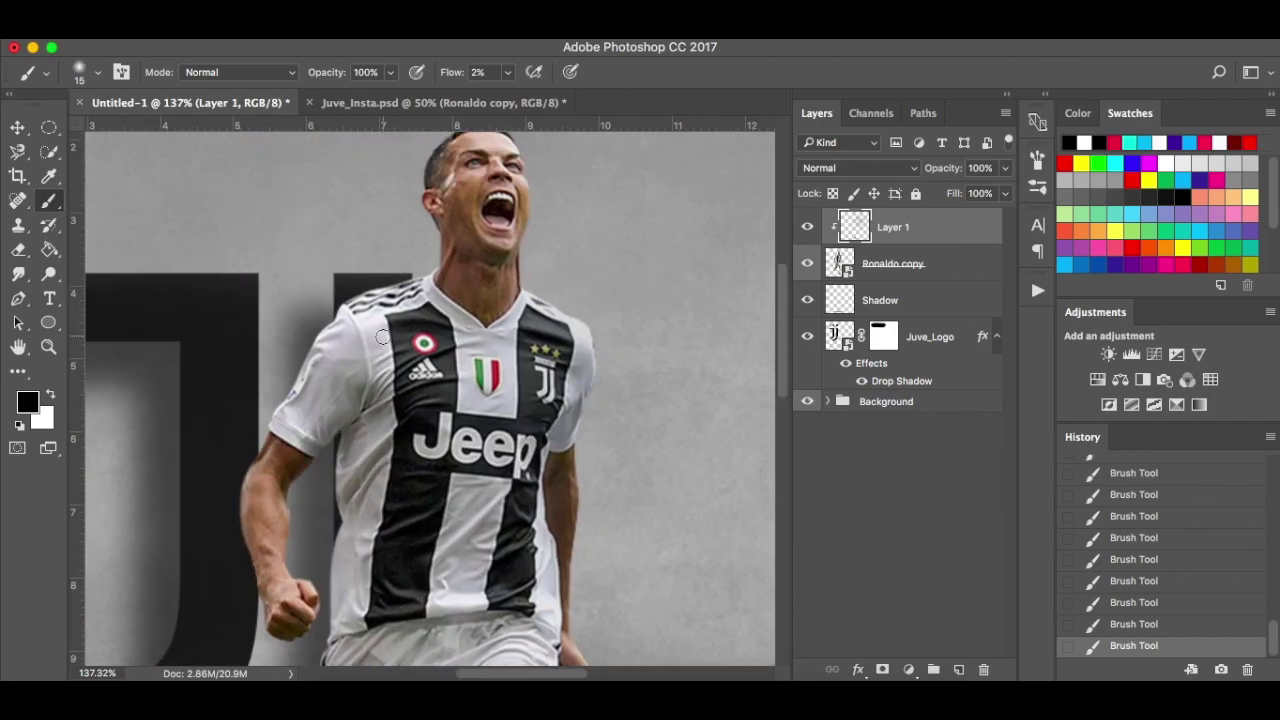
pyautogui.scroll(1, 382, 337)
pyautogui.scroll(-4, 400, 370)
pyautogui.press(']')
pyautogui.press(']')
pyautogui.press('super+0')
pyautogui.click(808, 228)
pyautogui.click(808, 229)
pyautogui.click(808, 229)
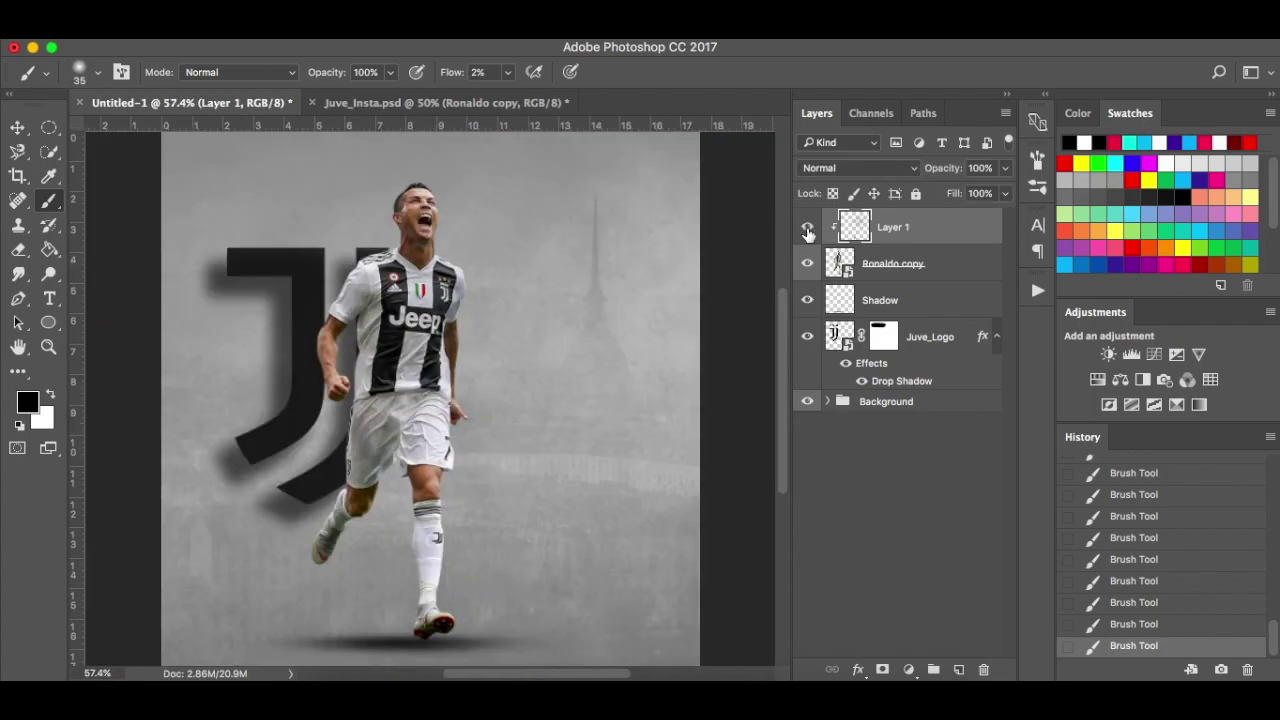
pyautogui.click(808, 229)
pyautogui.click(808, 229)
# Extend the black shading along the player's legs with a 35 px brush and rename Layer 1 as Shading.
pyautogui.moveTo(326, 552); pyautogui.dragTo(352, 514)
pyautogui.moveTo(387, 639)
pyautogui.mouseDown()
pyautogui.moveTo(412, 618)
pyautogui.moveTo(419, 633)
pyautogui.moveTo(452, 623)
pyautogui.moveTo(416, 618)
pyautogui.moveTo(419, 526)
pyautogui.moveTo(413, 502)
pyautogui.moveTo(423, 620)
pyautogui.moveTo(397, 510)
pyautogui.moveTo(465, 450)
pyautogui.mouseUp()
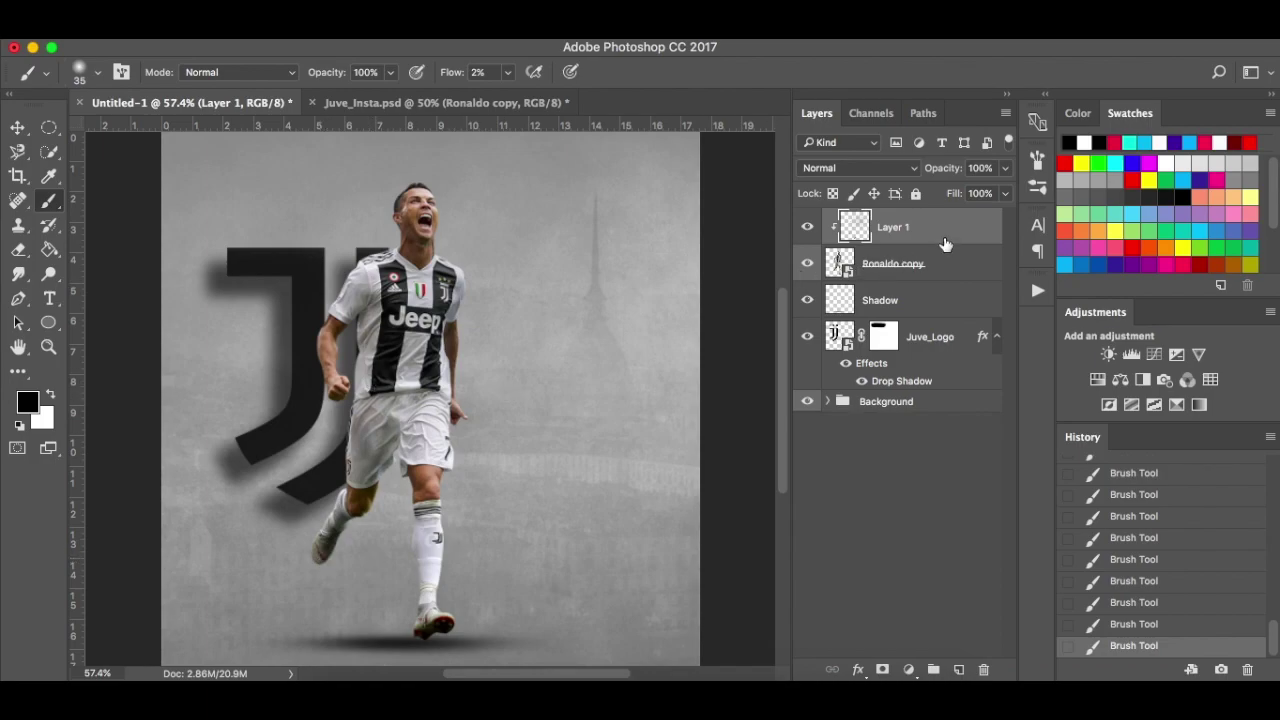
pyautogui.doubleClick(889, 227)
pyautogui.write('Shading')
pyautogui.press('Return')
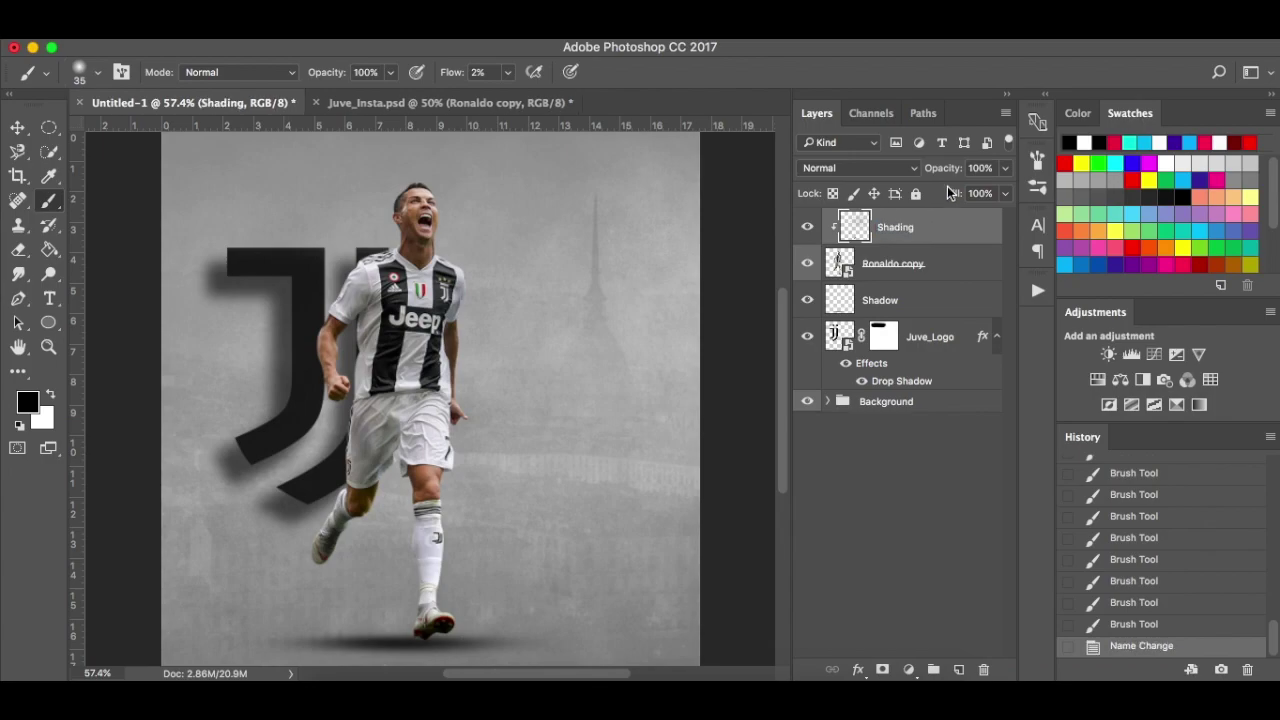
# Add a new layer above Shading and clip it to the player with a clipping mask.
pyautogui.click(960, 670)
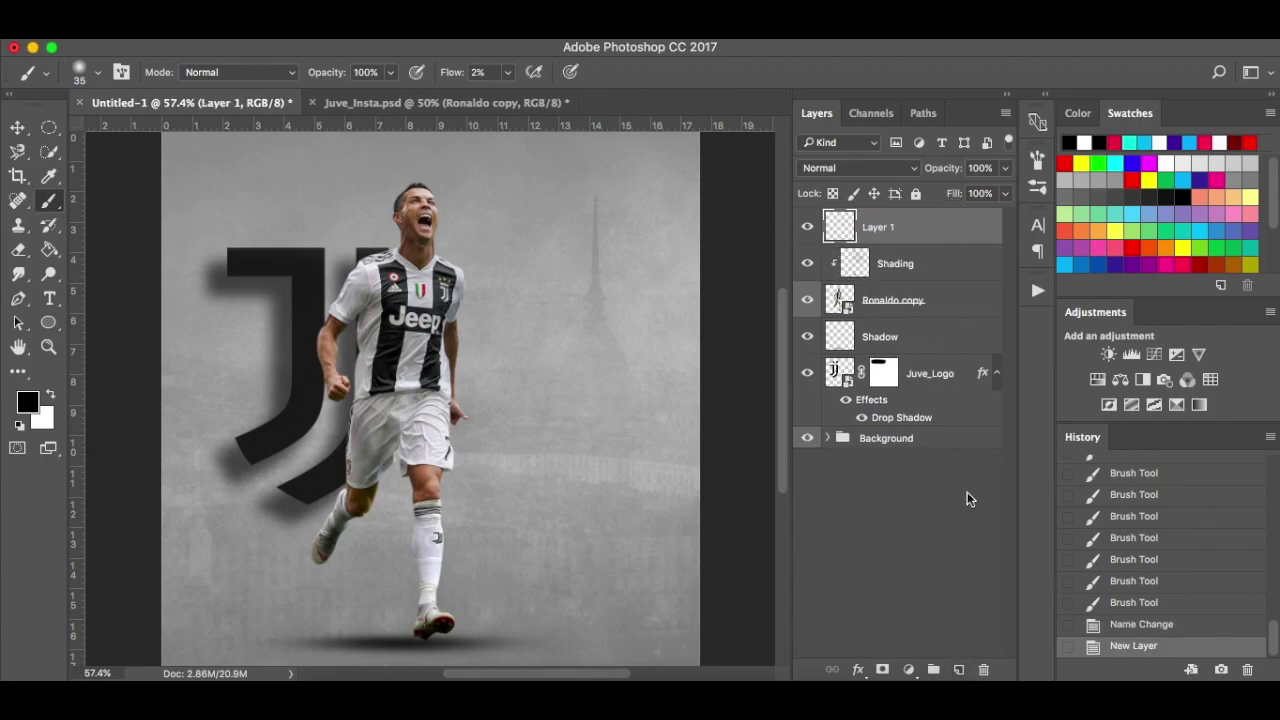
pyautogui.moveTo(938, 244); pyautogui.dragTo(940, 229)
pyautogui.rightClick(939, 229)
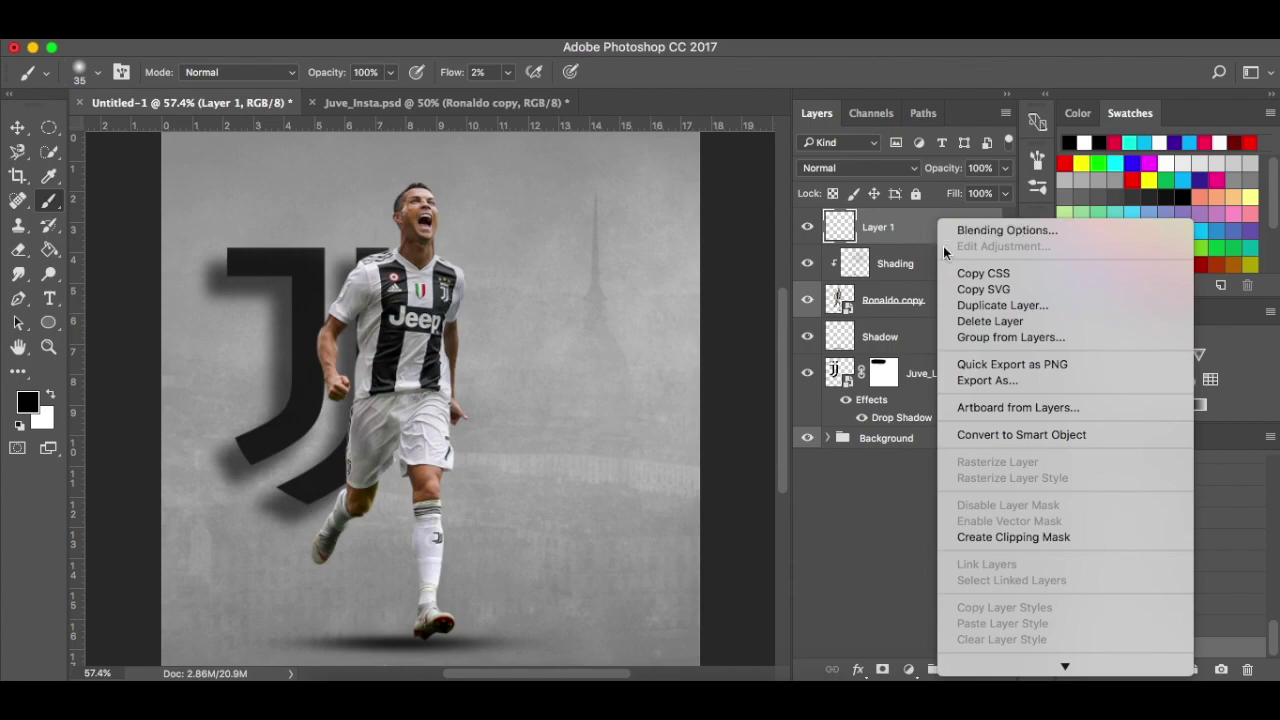
pyautogui.scroll(-5, 990, 400)
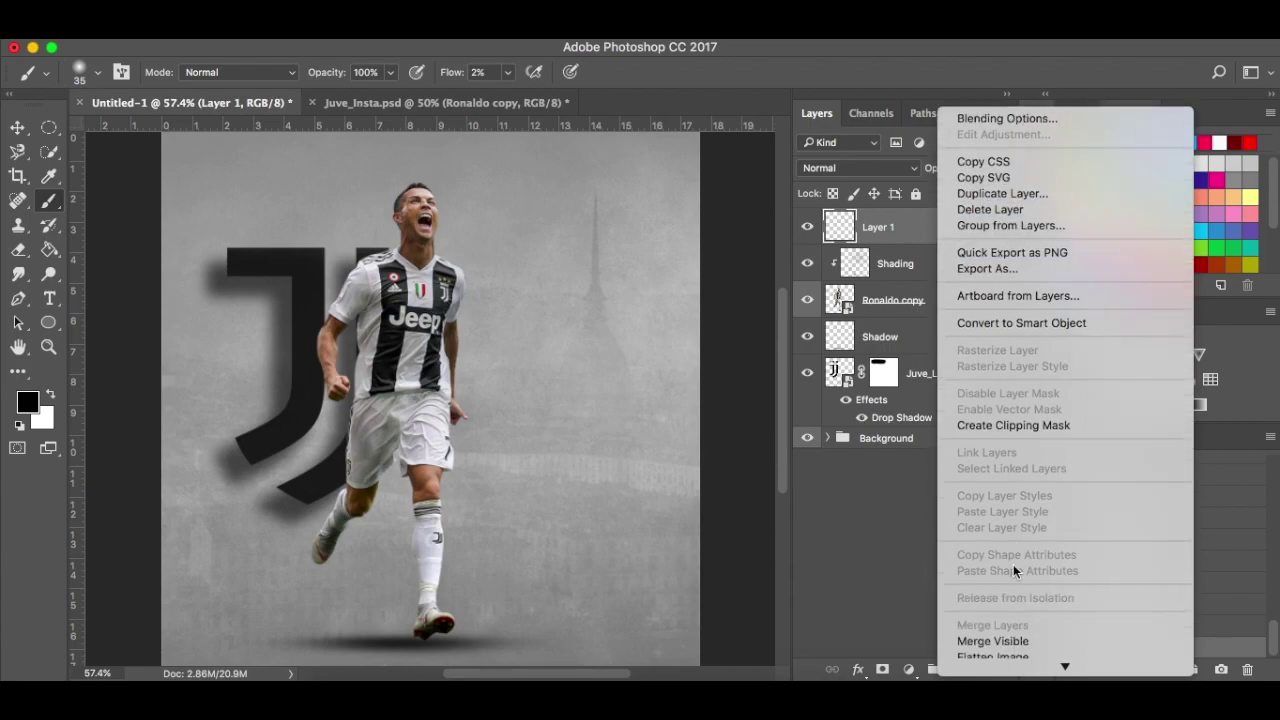
pyautogui.click(1021, 427)
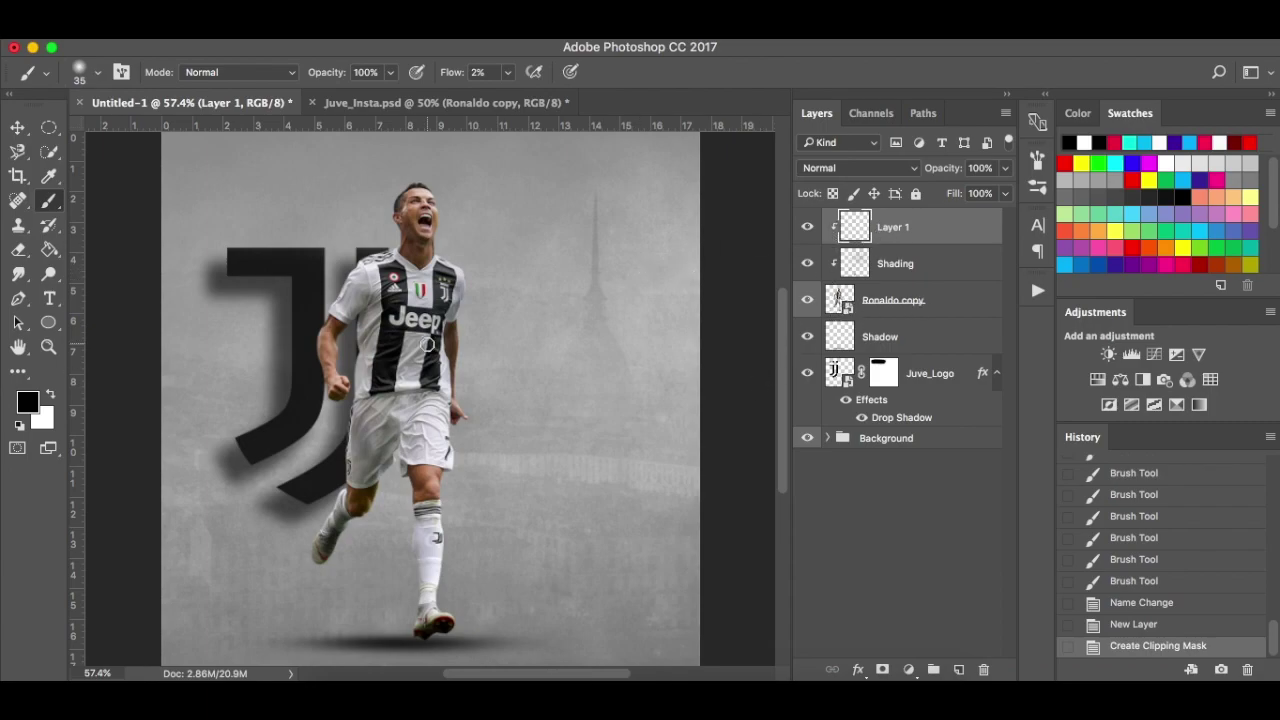
# Make white the foreground color and brush faint highlights along the outer edge of the front sock and knee.
pyautogui.click(50, 396)
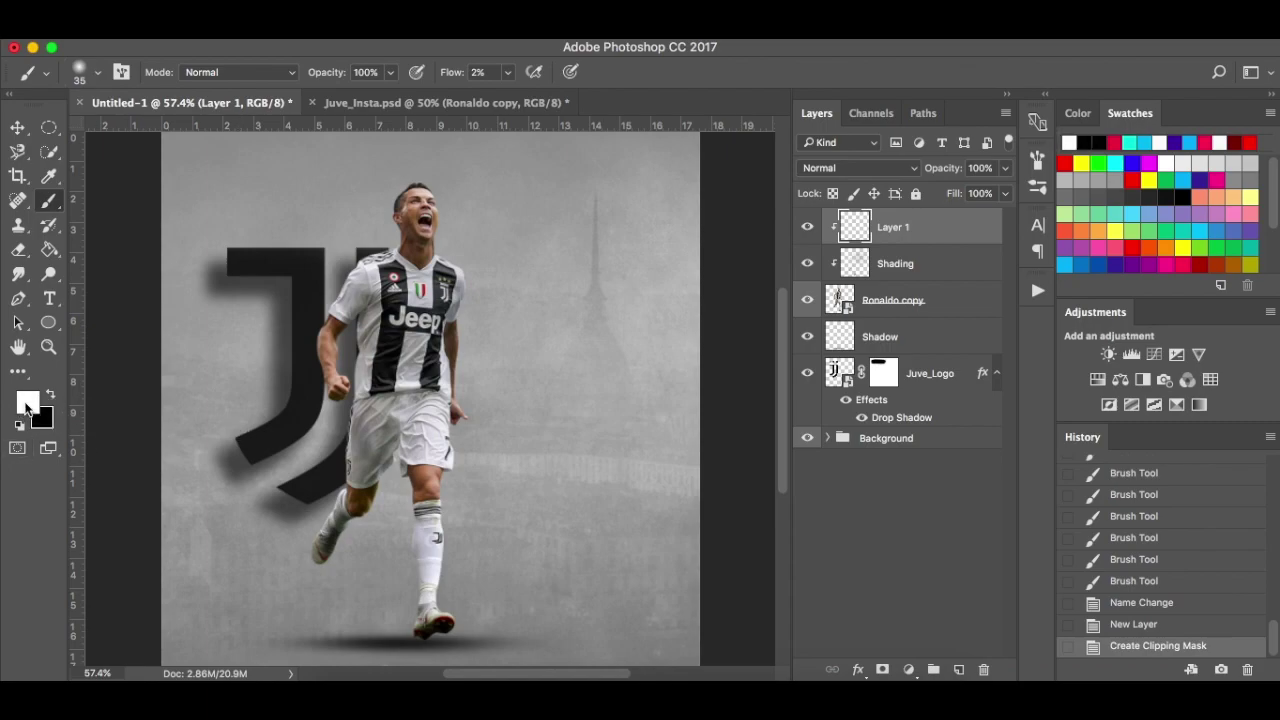
pyautogui.scroll(2, 520, 376)
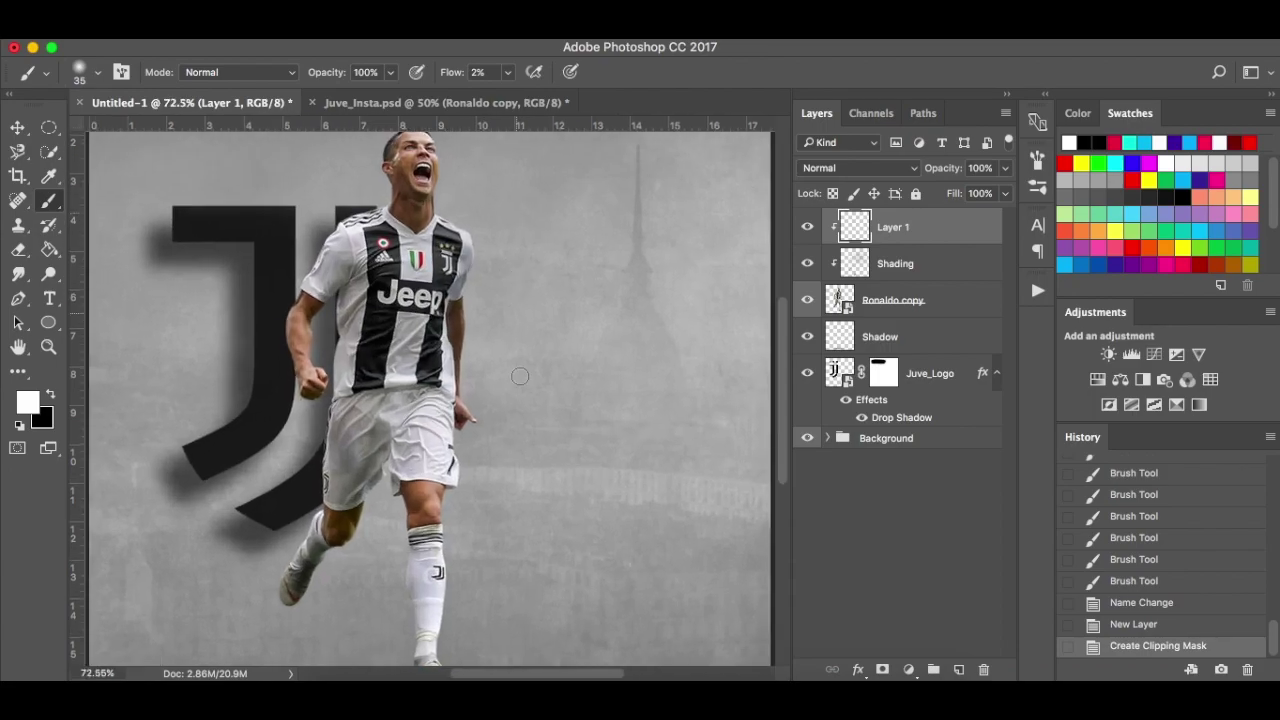
pyautogui.scroll(-3, 524, 494)
pyautogui.scroll(3, 452, 604)
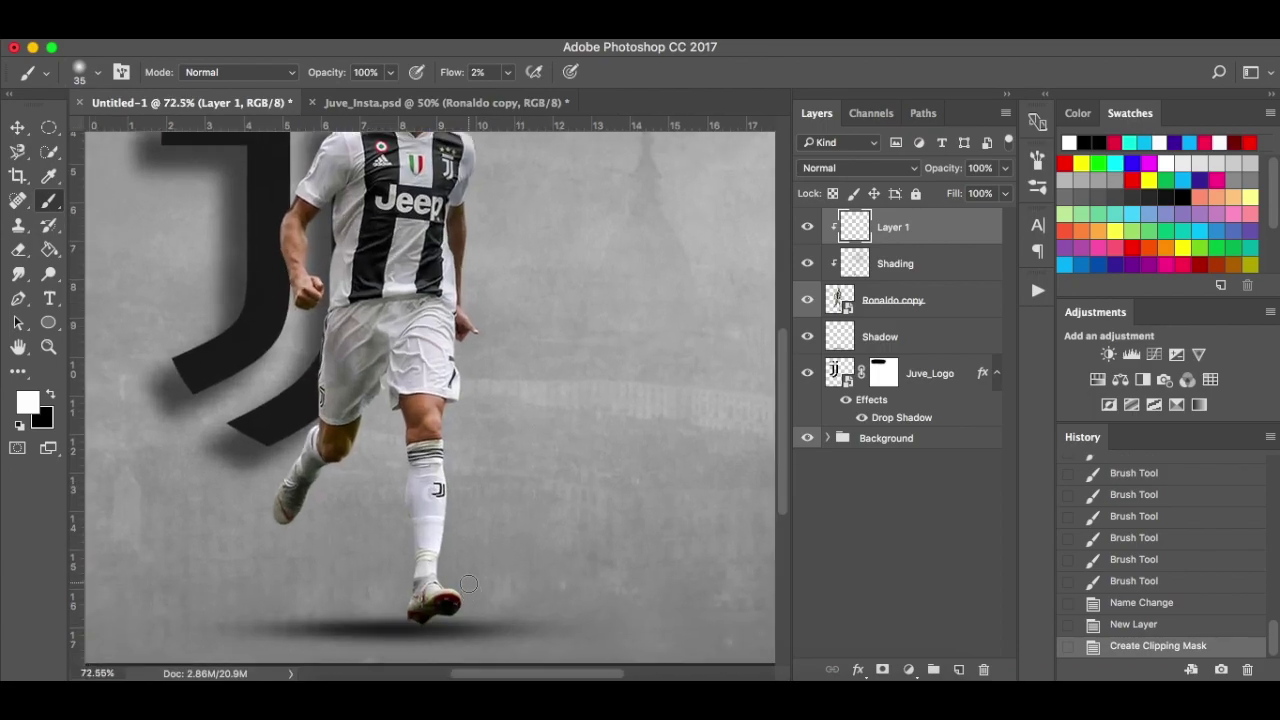
pyautogui.scroll(-2, 450, 560)
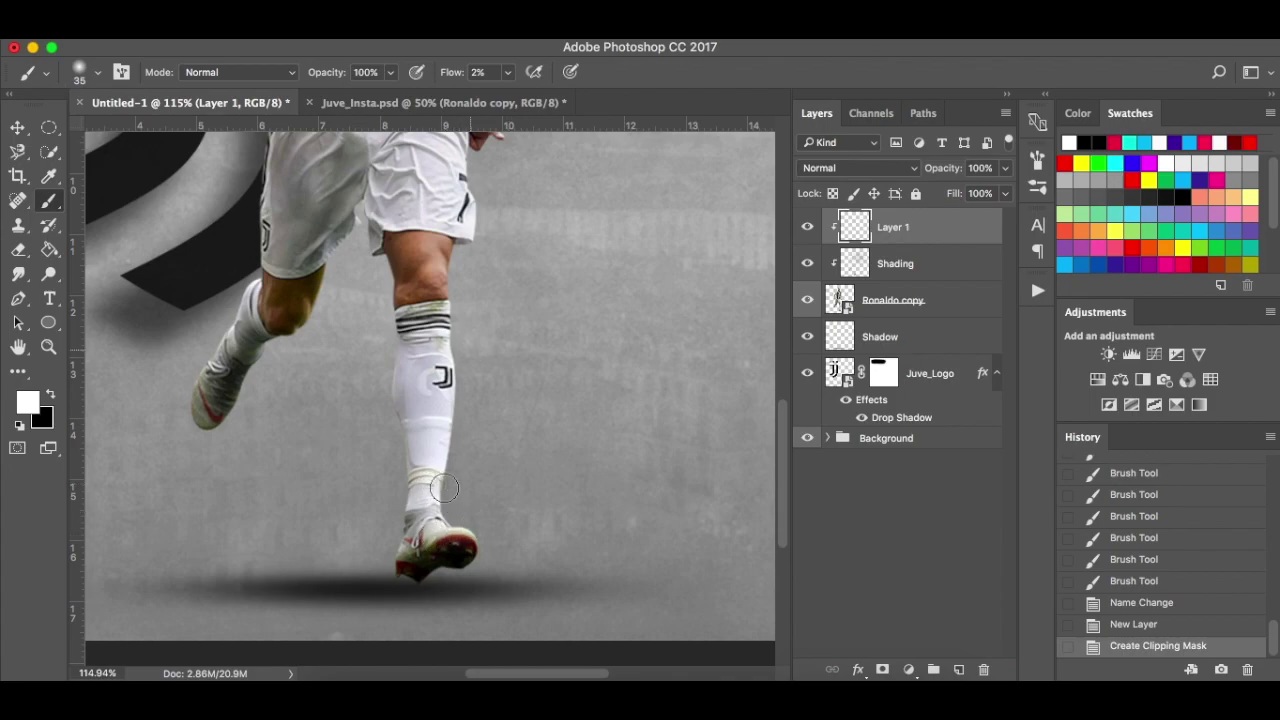
pyautogui.click(445, 419)
pyautogui.scroll(2, 445, 419)
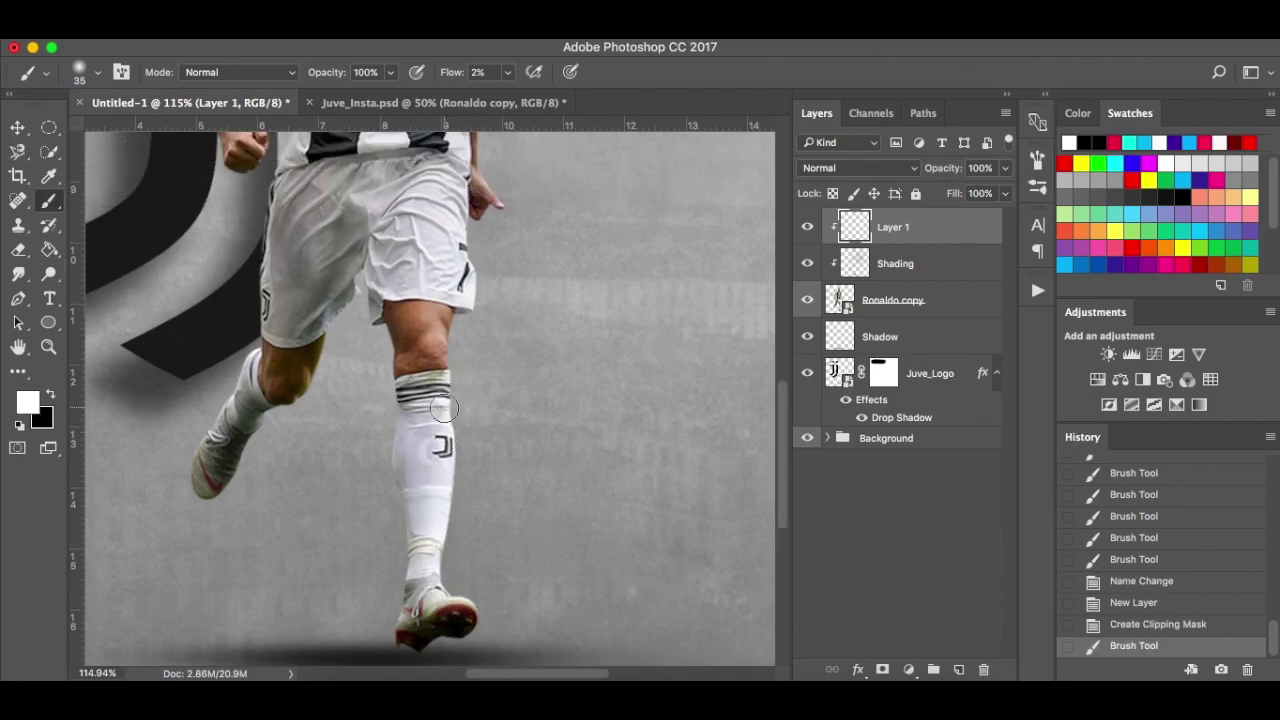
pyautogui.click(446, 323)
# Brush faint white highlights on the open hand beside the shorts and the shoulder above the club crest.
pyautogui.scroll(3, 446, 323)
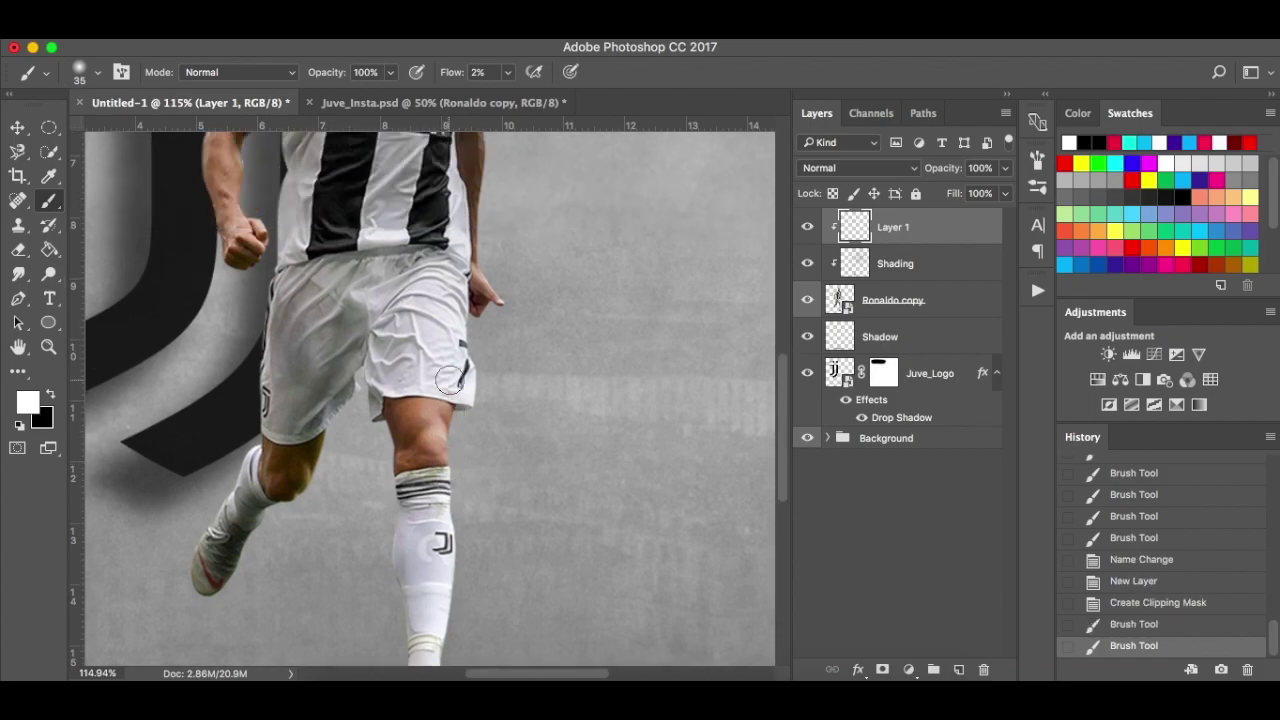
pyautogui.click(500, 339)
pyautogui.scroll(4, 500, 339)
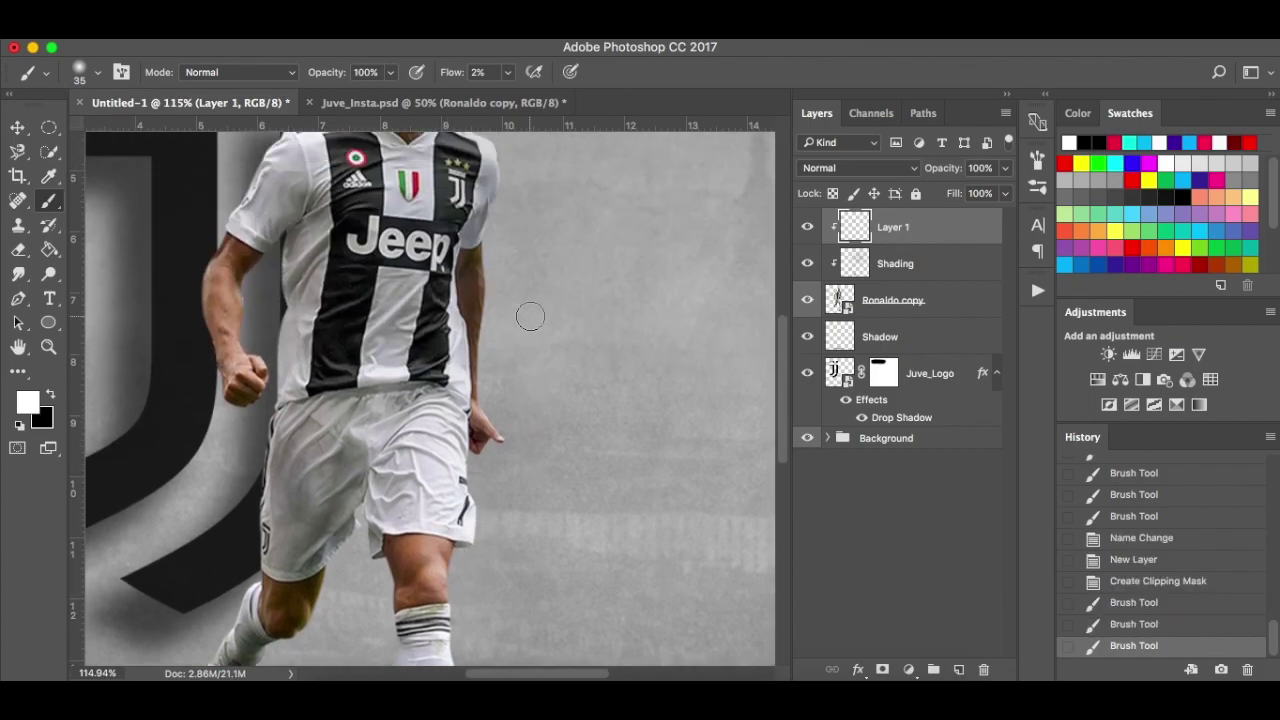
pyautogui.click(501, 429)
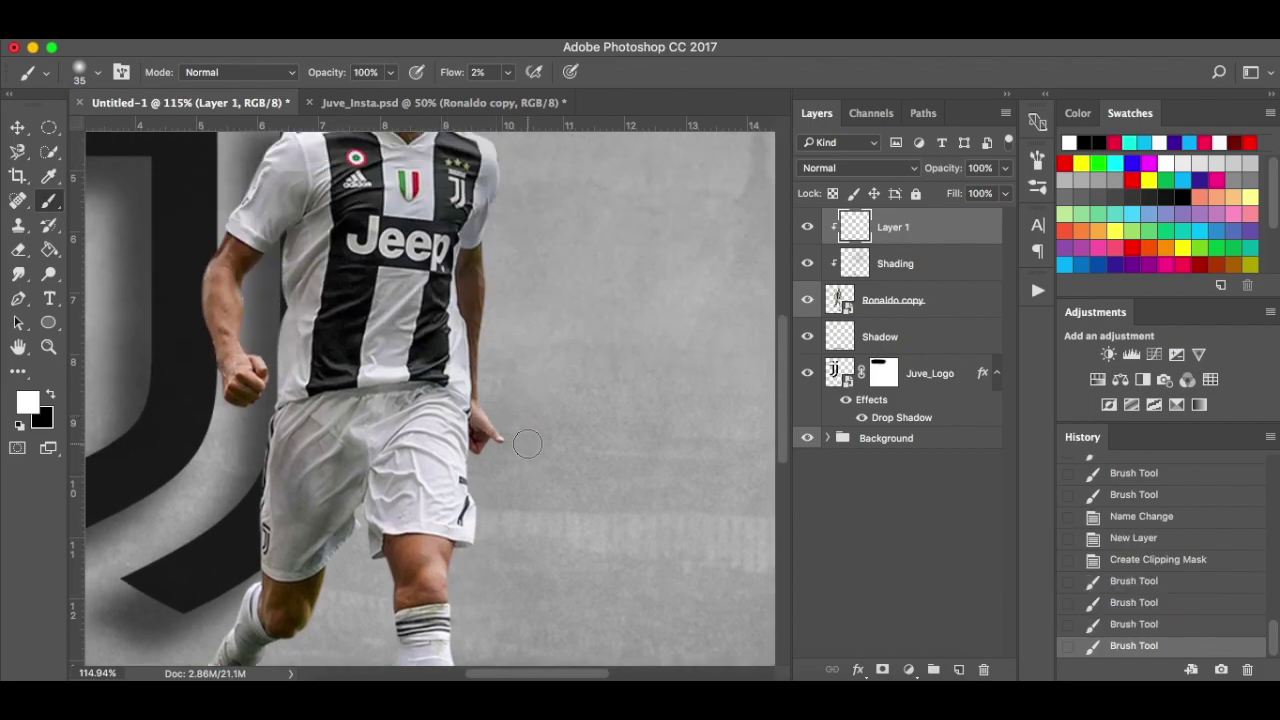
pyautogui.scroll(4, 504, 243)
pyautogui.moveTo(463, 279)
pyautogui.mouseDown()
pyautogui.moveTo(501, 298)
pyautogui.moveTo(470, 278)
pyautogui.mouseUp()
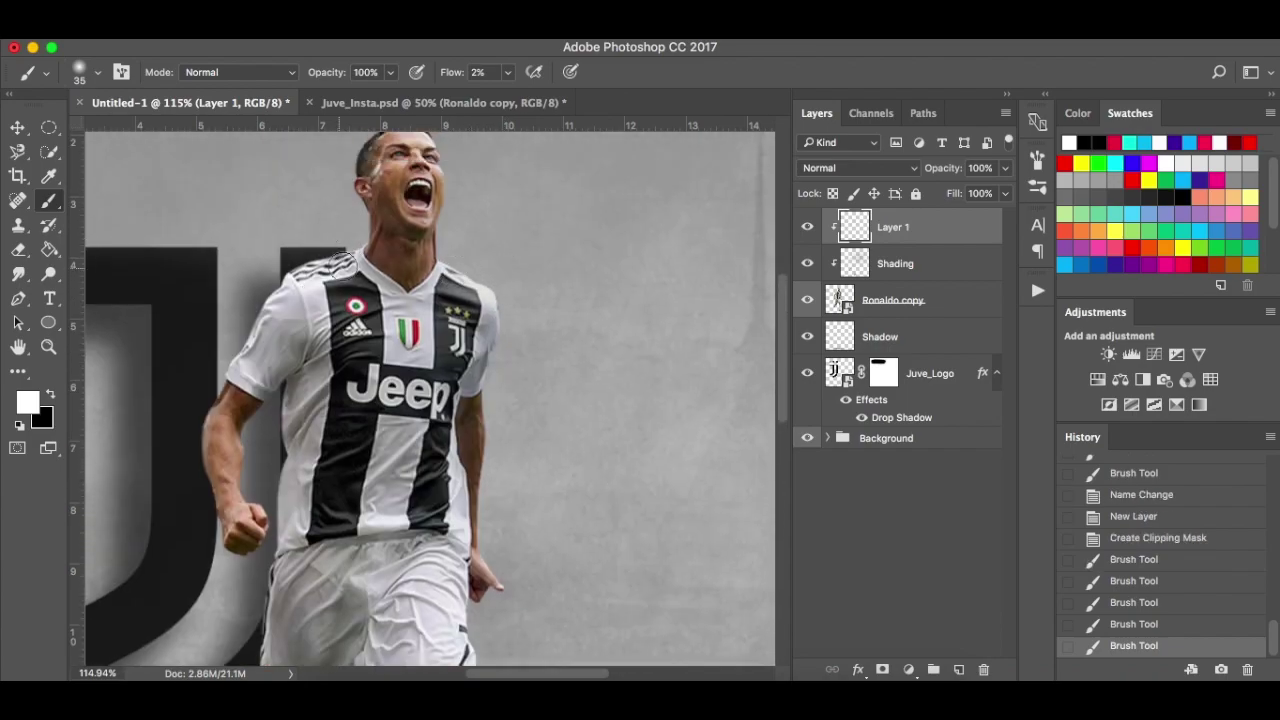
# Brush faint white highlights along the sleeve and arm beside the logo and around the player's forehead and hair.
pyautogui.click(235, 365)
pyautogui.moveTo(206, 423)
pyautogui.mouseDown()
pyautogui.moveTo(209, 514)
pyautogui.moveTo(198, 416)
pyautogui.mouseUp()
pyautogui.scroll(3, 205, 408)
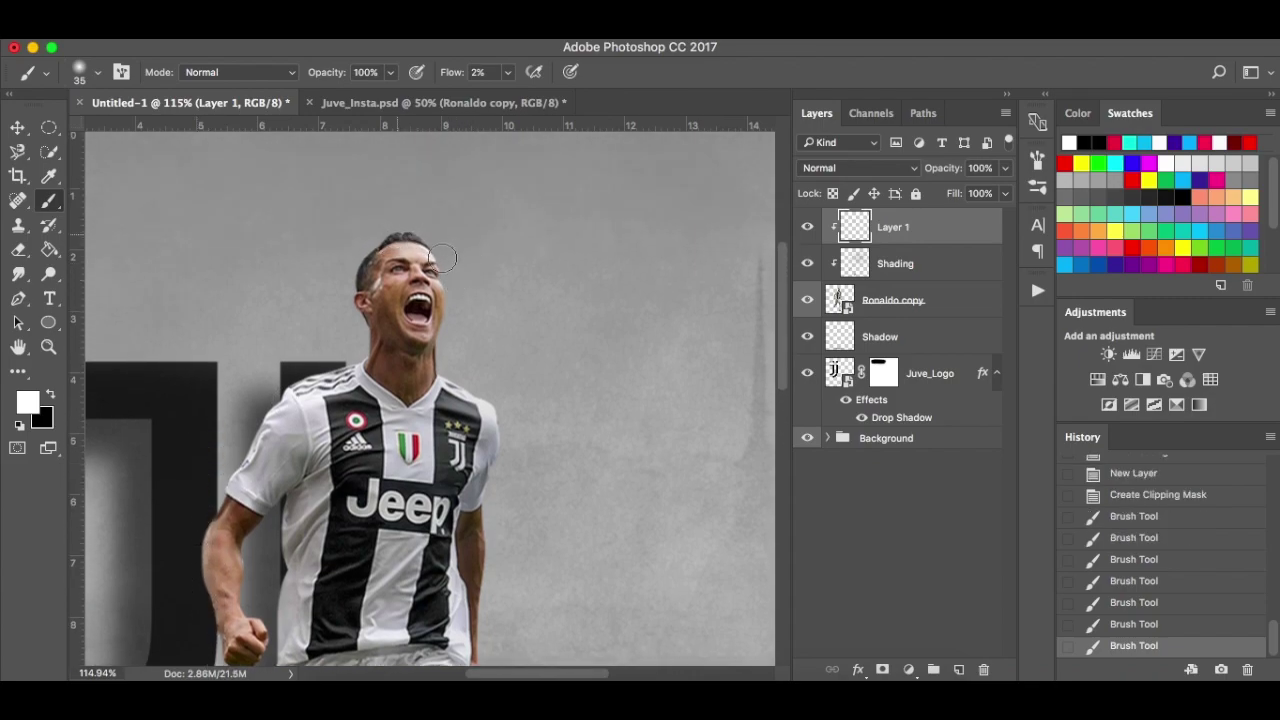
pyautogui.moveTo(428, 234); pyautogui.dragTo(426, 258)
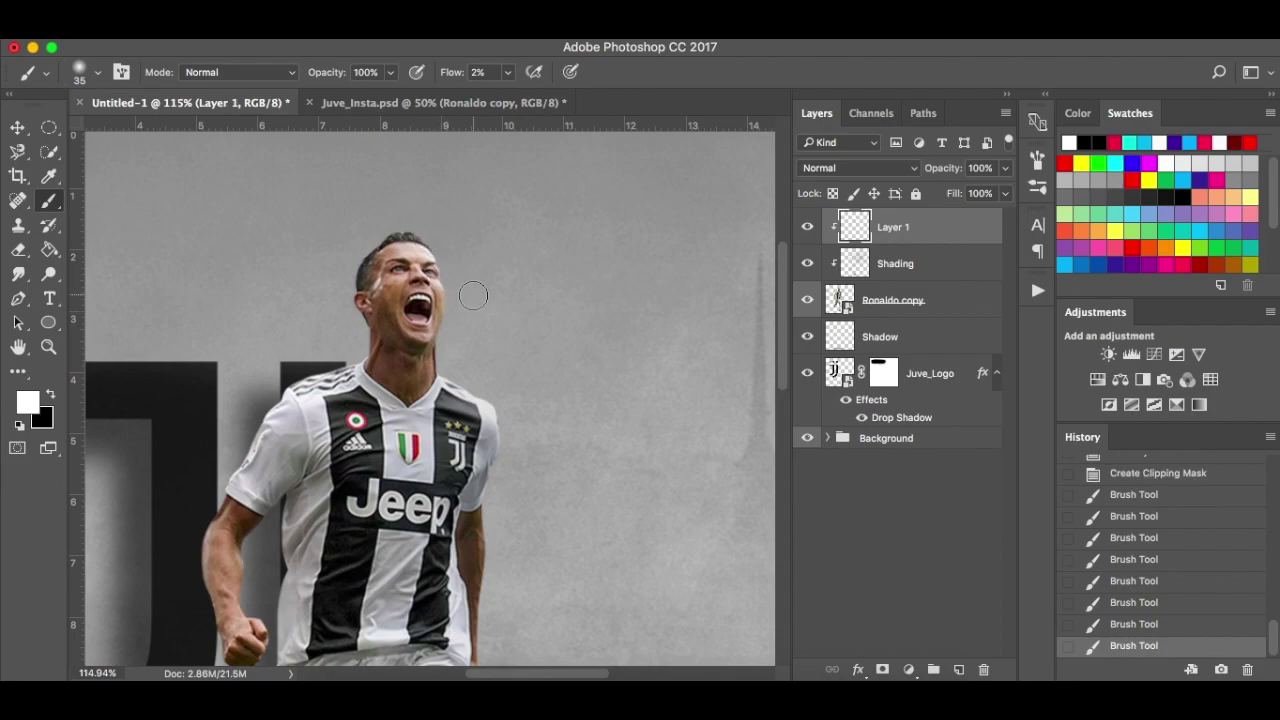
pyautogui.click(368, 244)
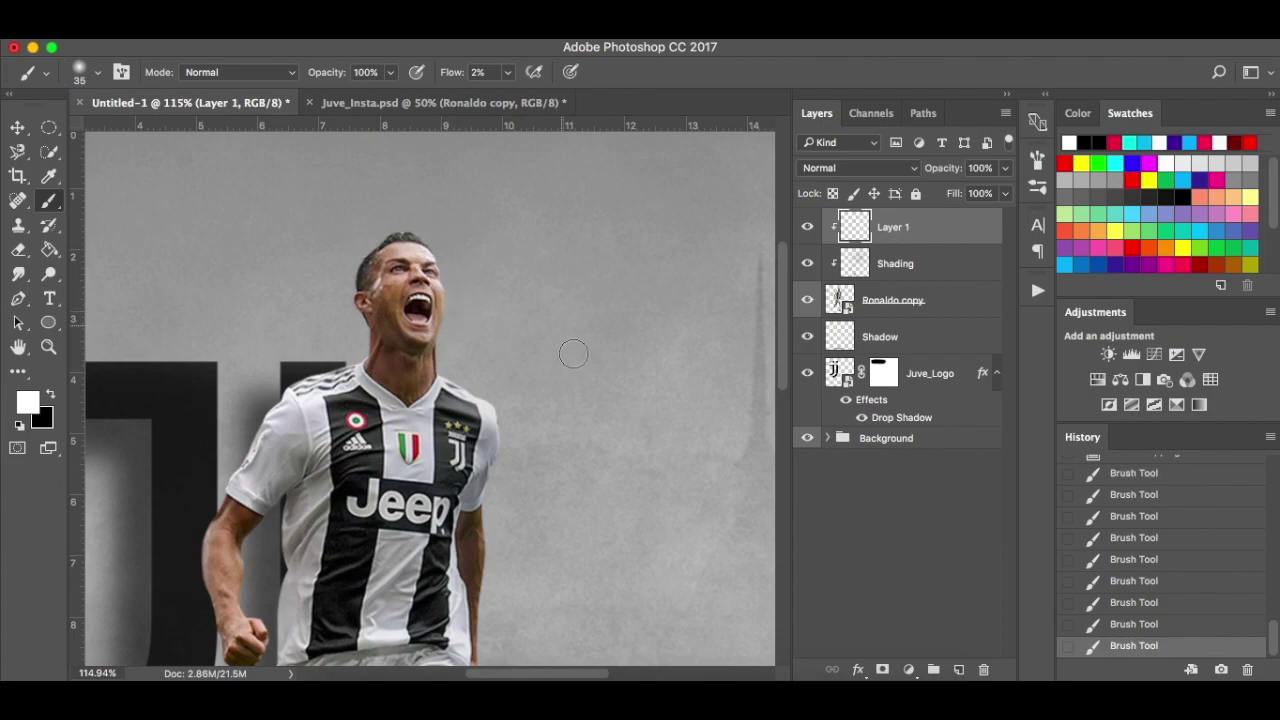
# Reduce the brush size to 10 px and examine the player's highlights from the face down to the boots.
pyautogui.press('[')
pyautogui.press('[')
pyautogui.press('[')
pyautogui.scroll(-3, 294, 532)
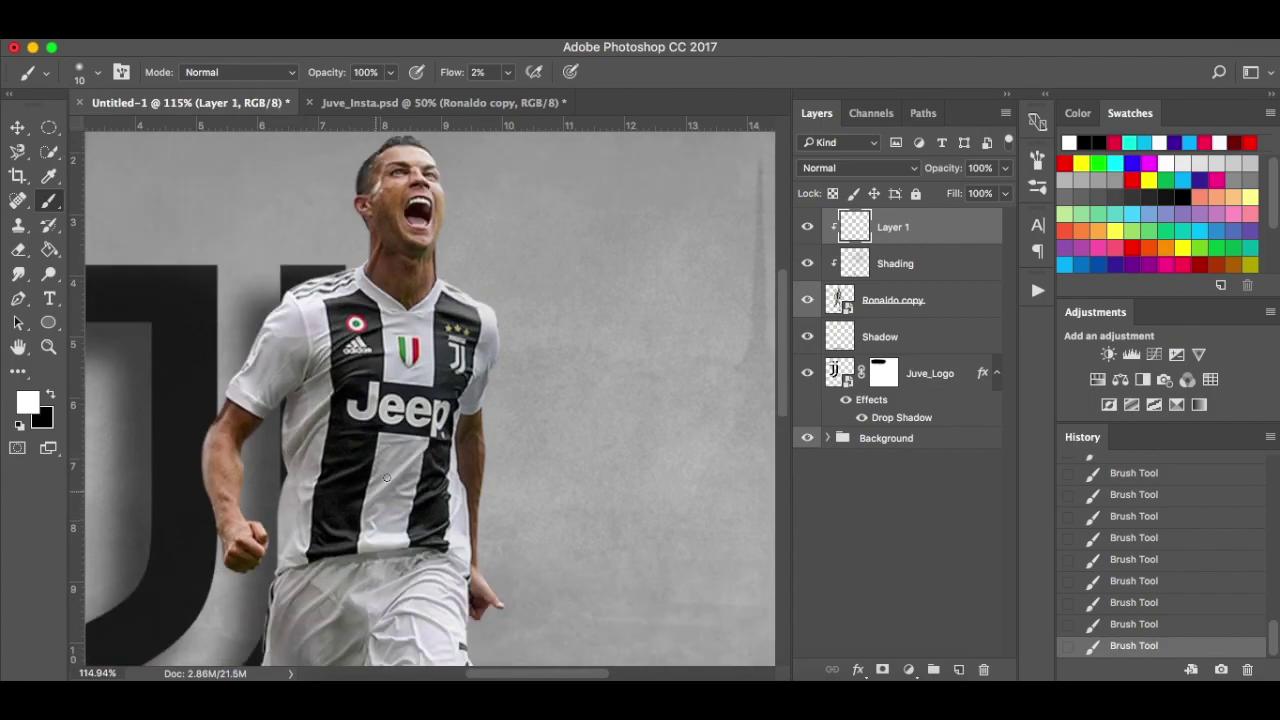
pyautogui.scroll(-6, 413, 492)
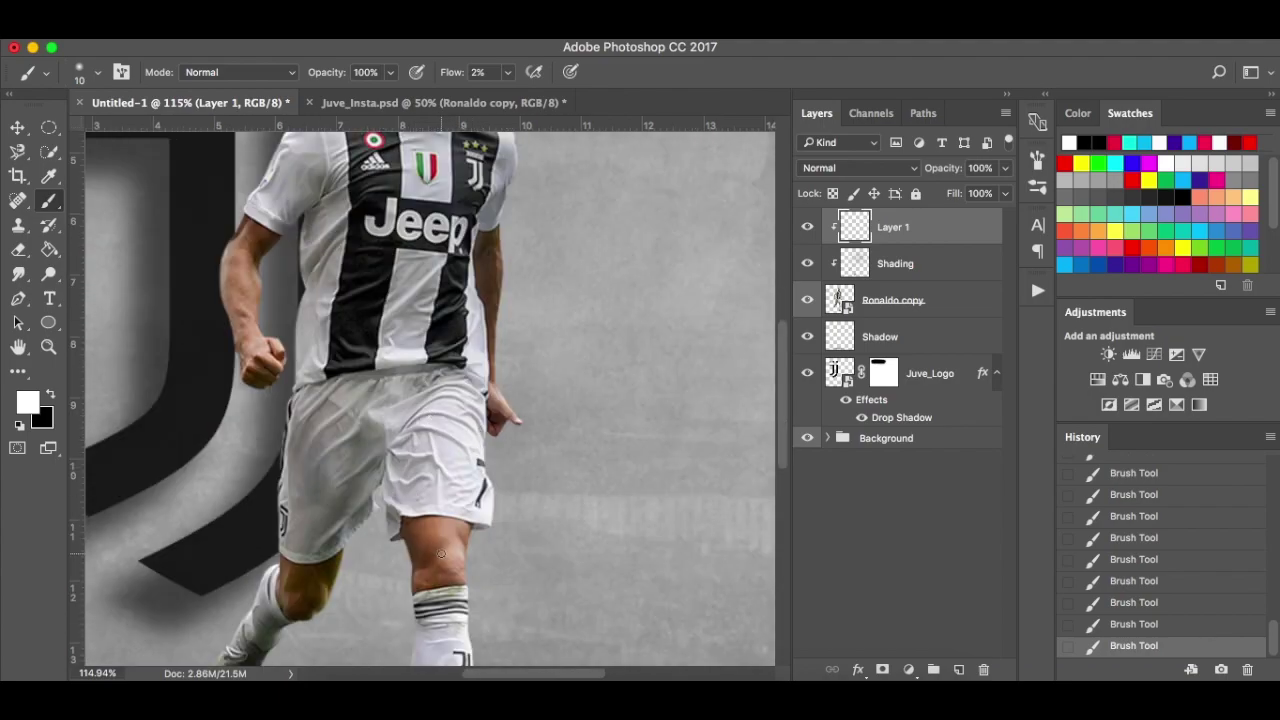
pyautogui.rightClick(457, 515)
pyautogui.press('Escape')
pyautogui.scroll(-5, 365, 632)
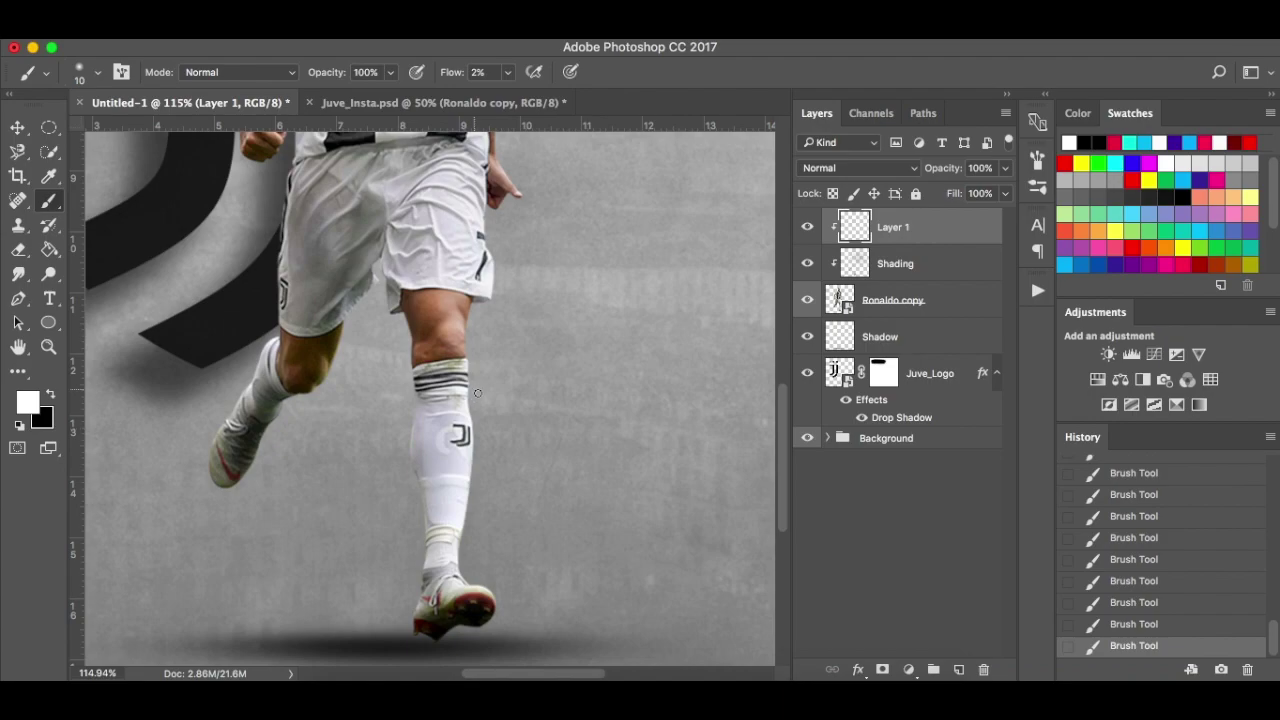
pyautogui.hotkey('ctrl', '0')
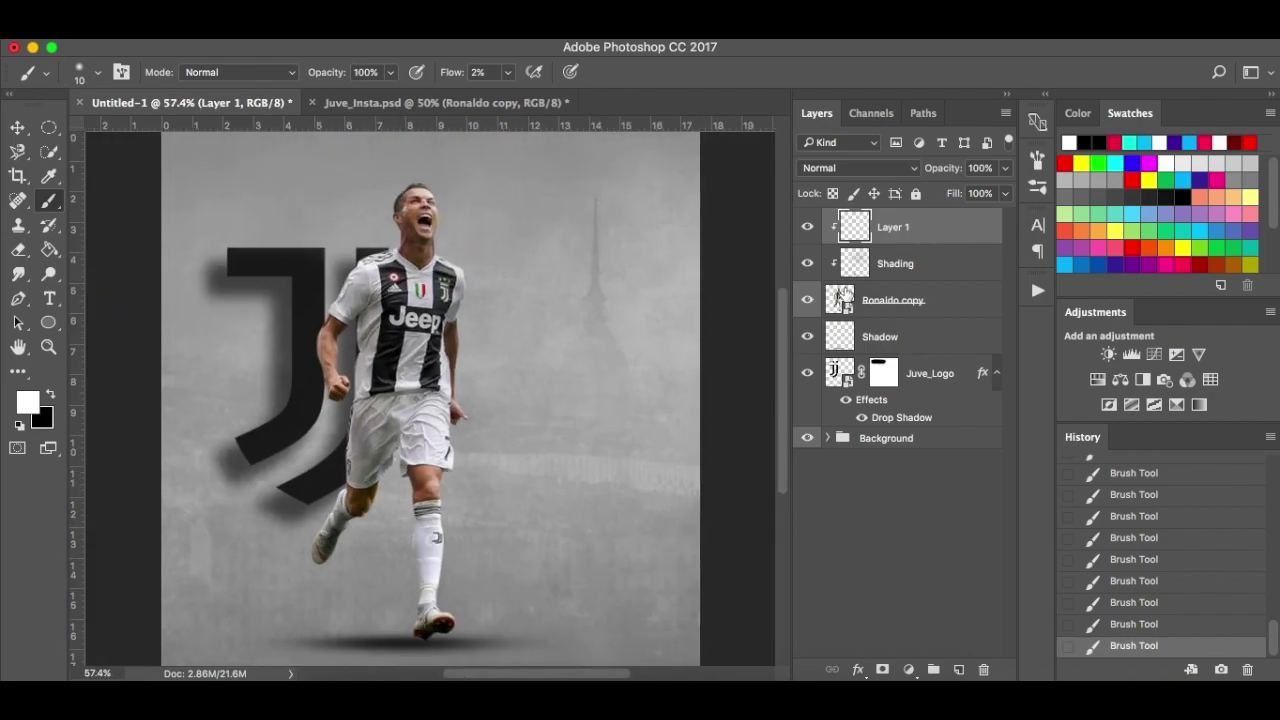
# Compare the player with the white highlight layer and the Shading layer shown and hidden.
pyautogui.click(807, 228)
pyautogui.click(807, 228)
pyautogui.click(807, 228)
pyautogui.click(807, 228)
pyautogui.click(808, 263)
pyautogui.click(808, 263)
pyautogui.click(808, 263)
pyautogui.click(807, 228)
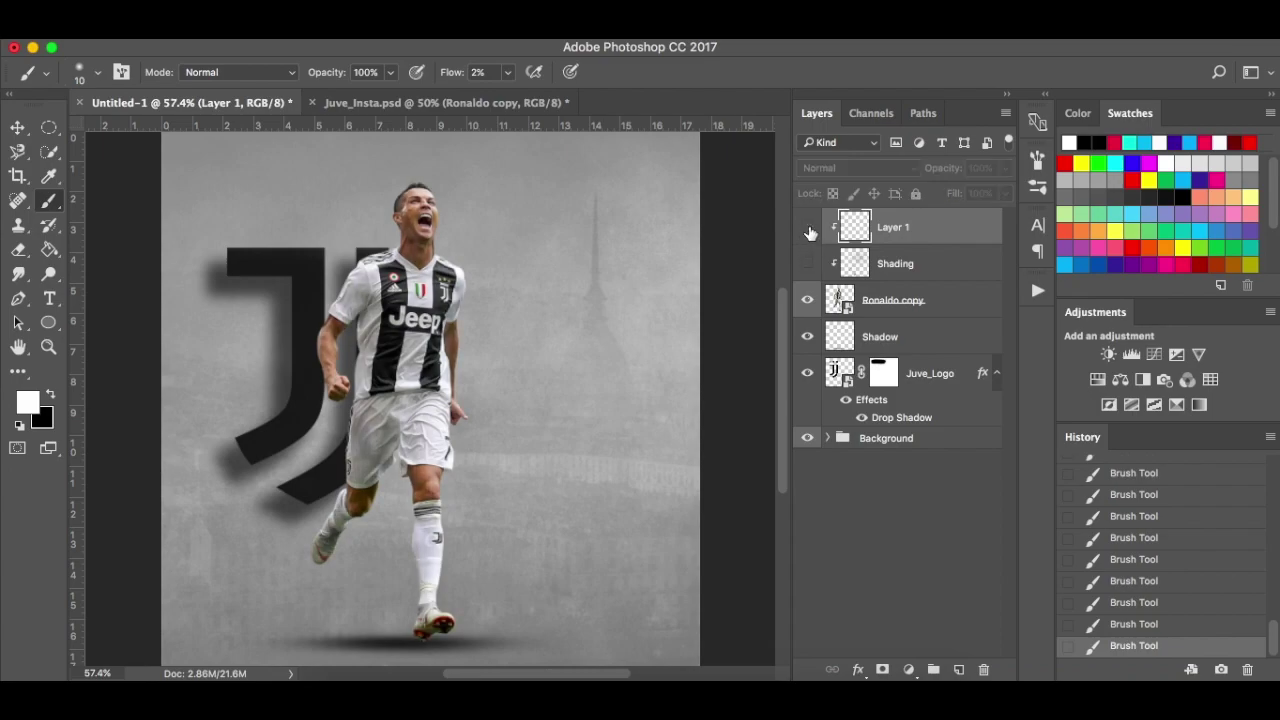
pyautogui.click(807, 228)
pyautogui.click(808, 263)
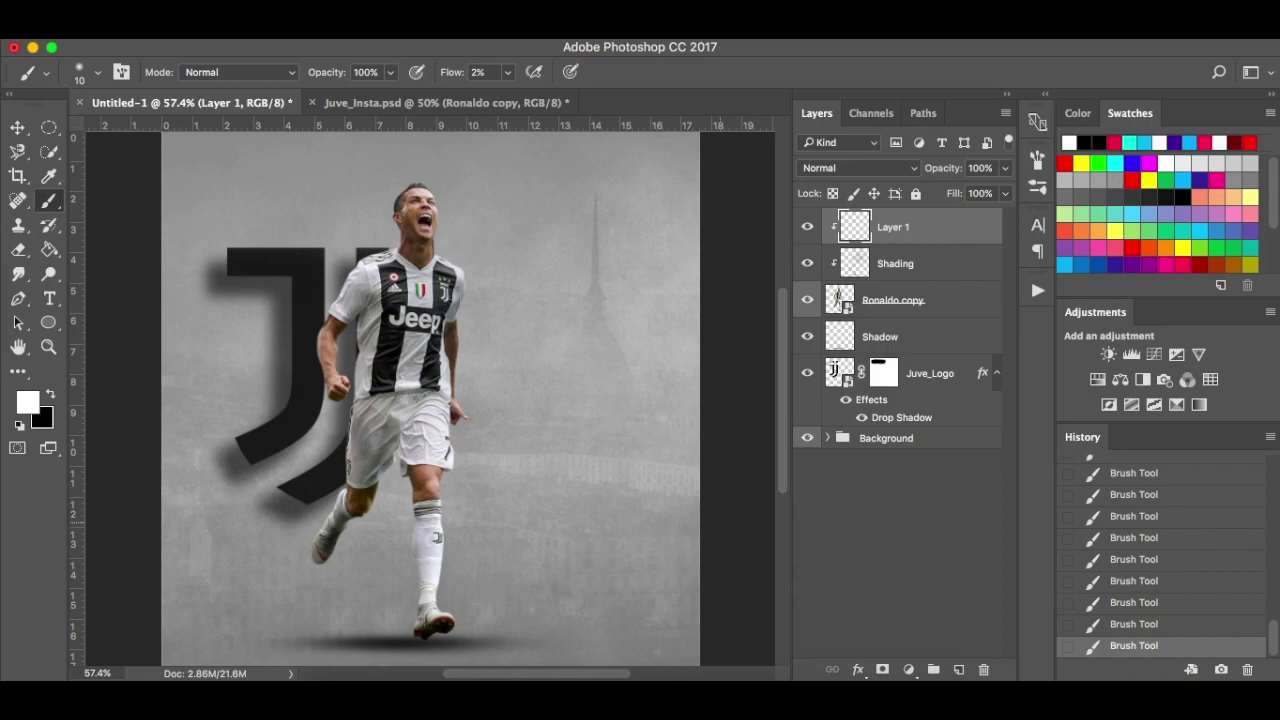
# Rename the highlight layer, Layer 1, as "lighting".
pyautogui.press('v')
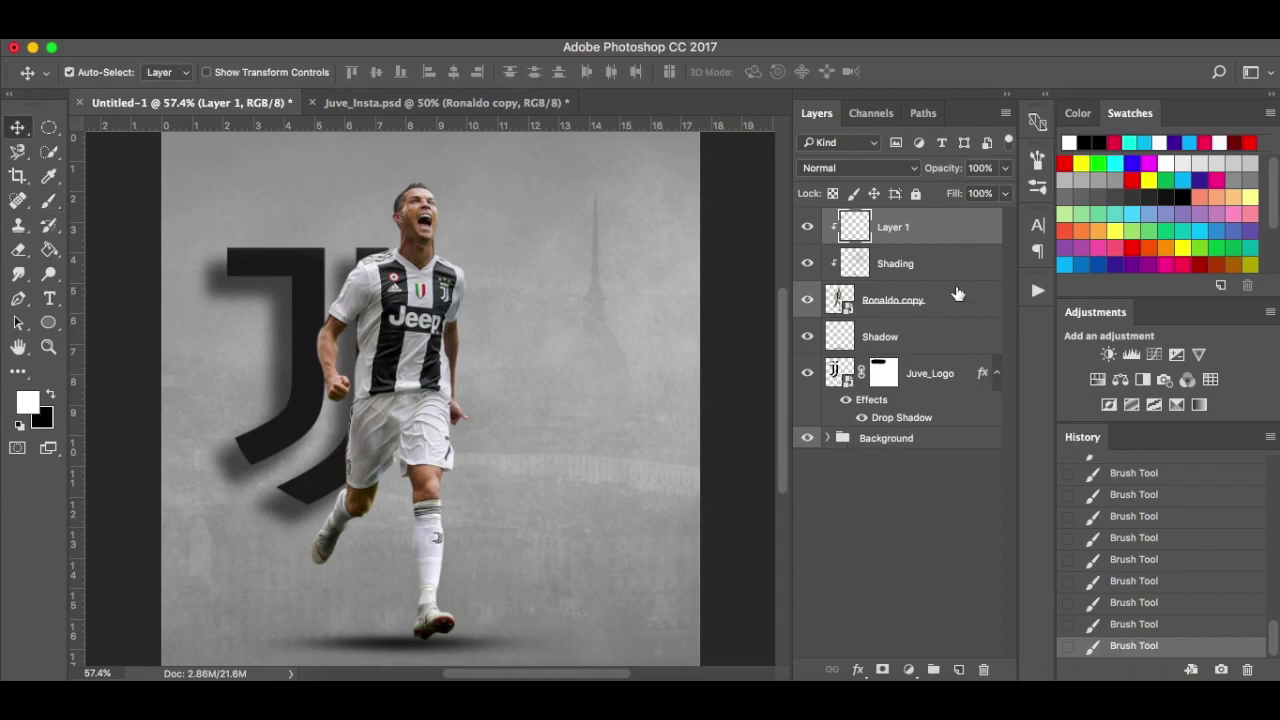
pyautogui.doubleClick(893, 228)
pyautogui.press('BackSpace')
pyautogui.write('lighting')
pyautogui.press('Return')
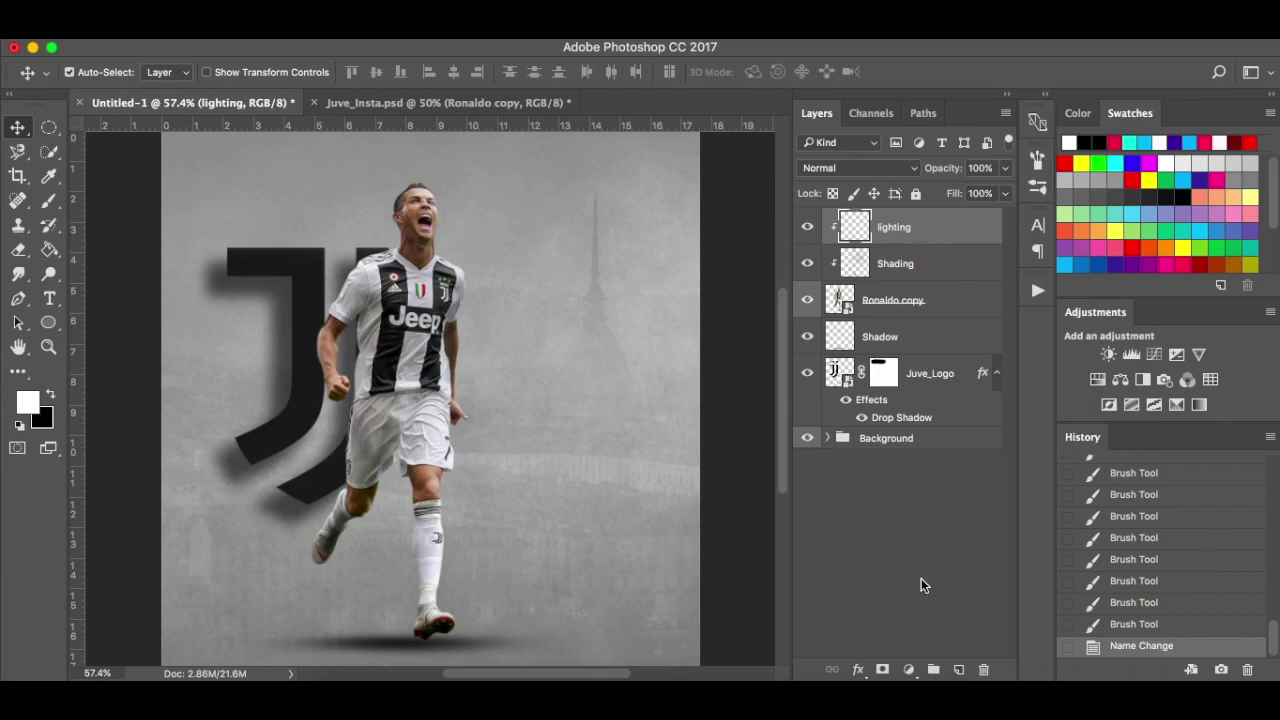
# Add a Hue/Saturation adjustment layer above lighting, clip it to the player and set its saturation to -20.
pyautogui.click(910, 670)
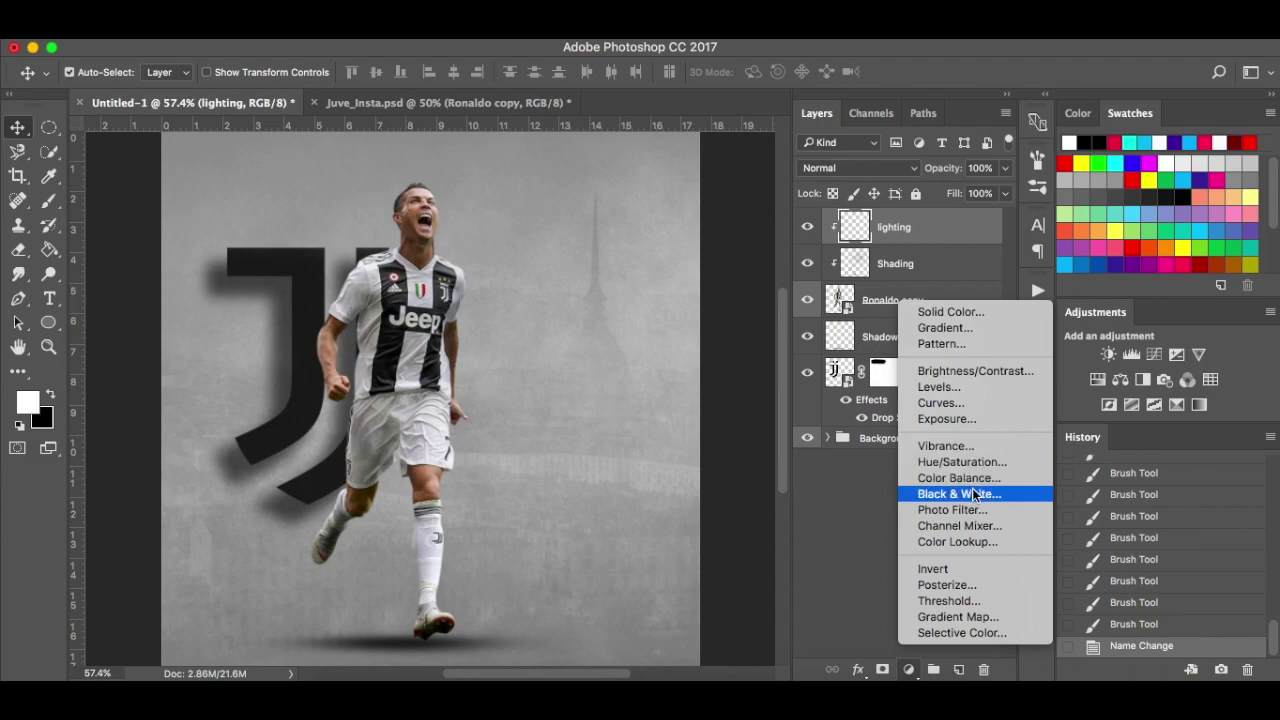
pyautogui.click(981, 461)
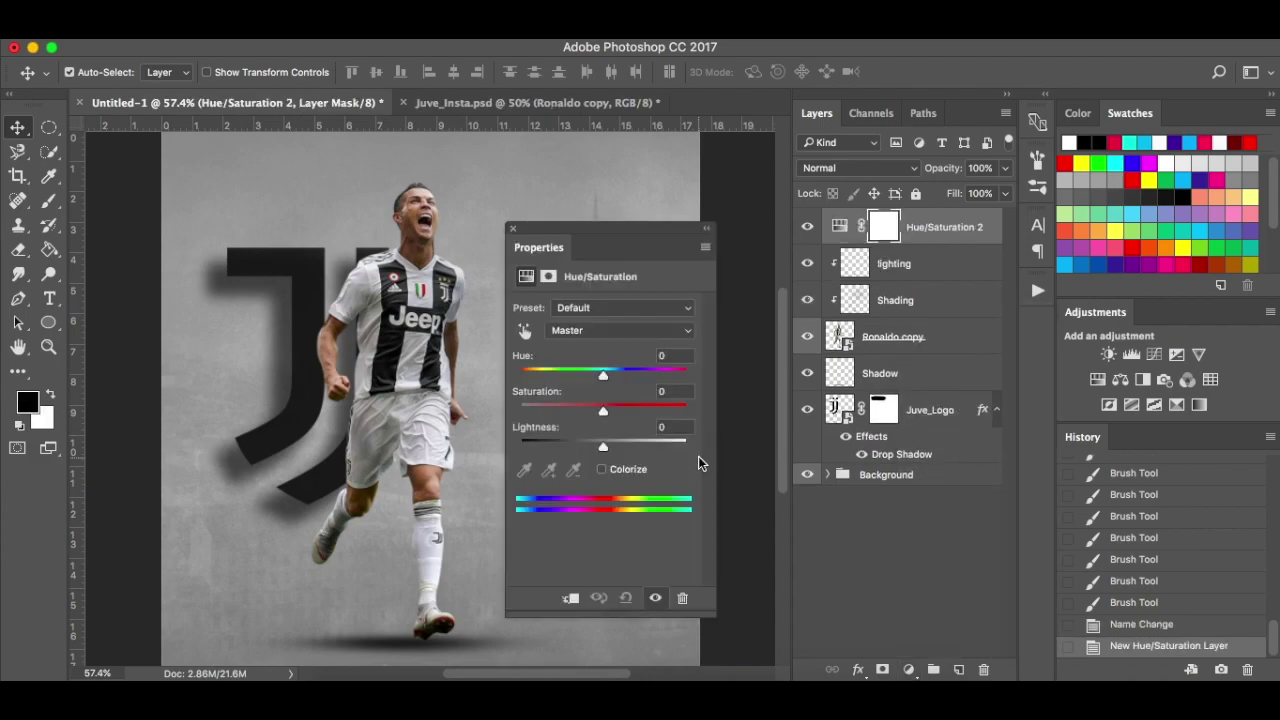
pyautogui.click(568, 600)
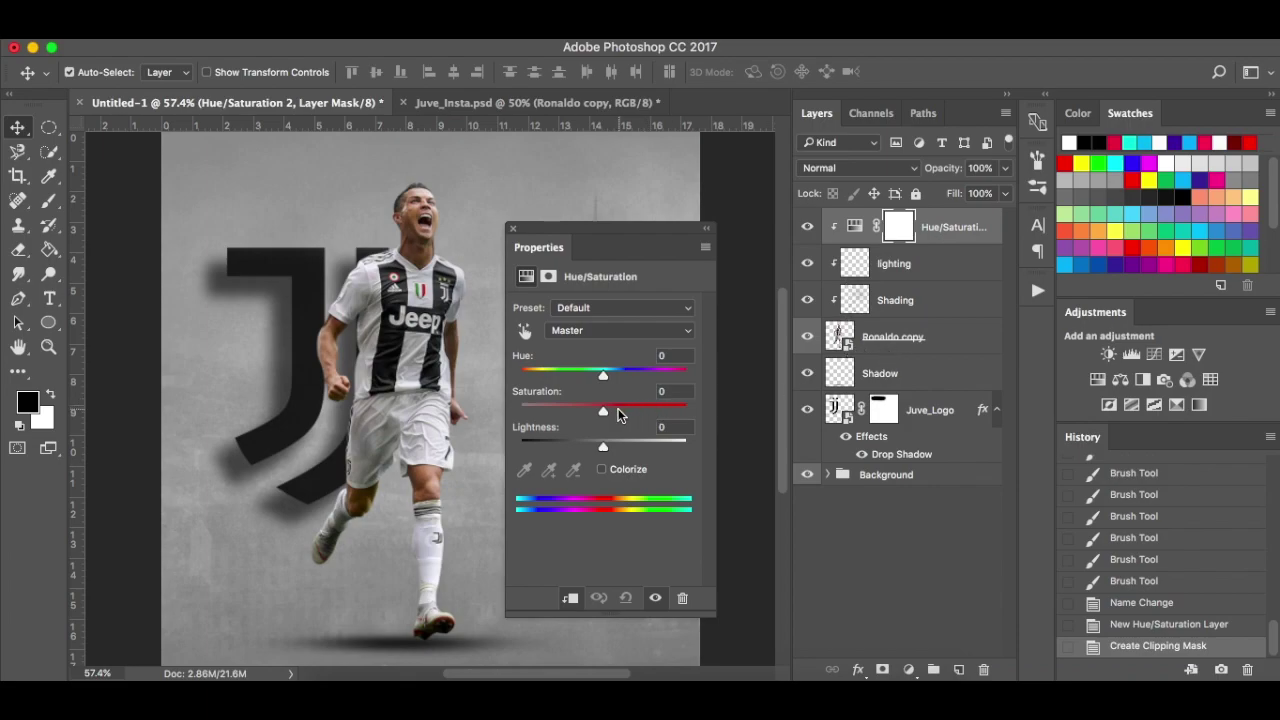
pyautogui.moveTo(604, 412); pyautogui.dragTo(587, 413)
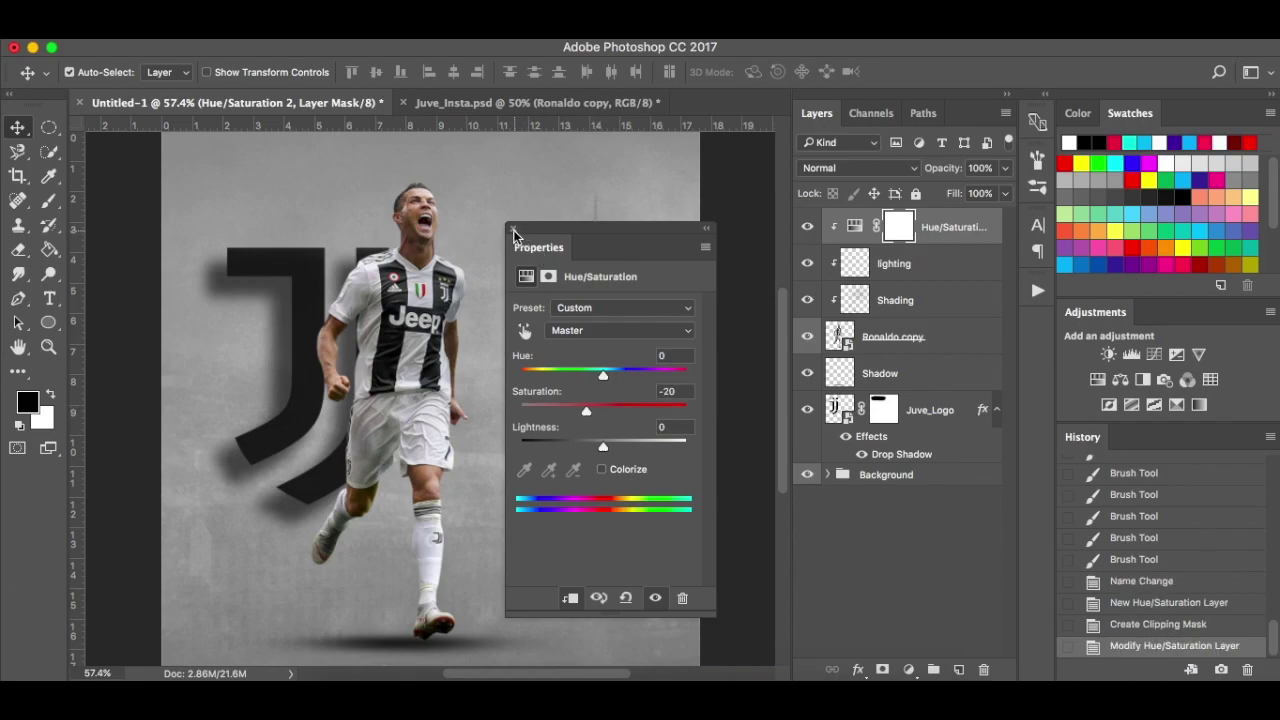
pyautogui.click(513, 229)
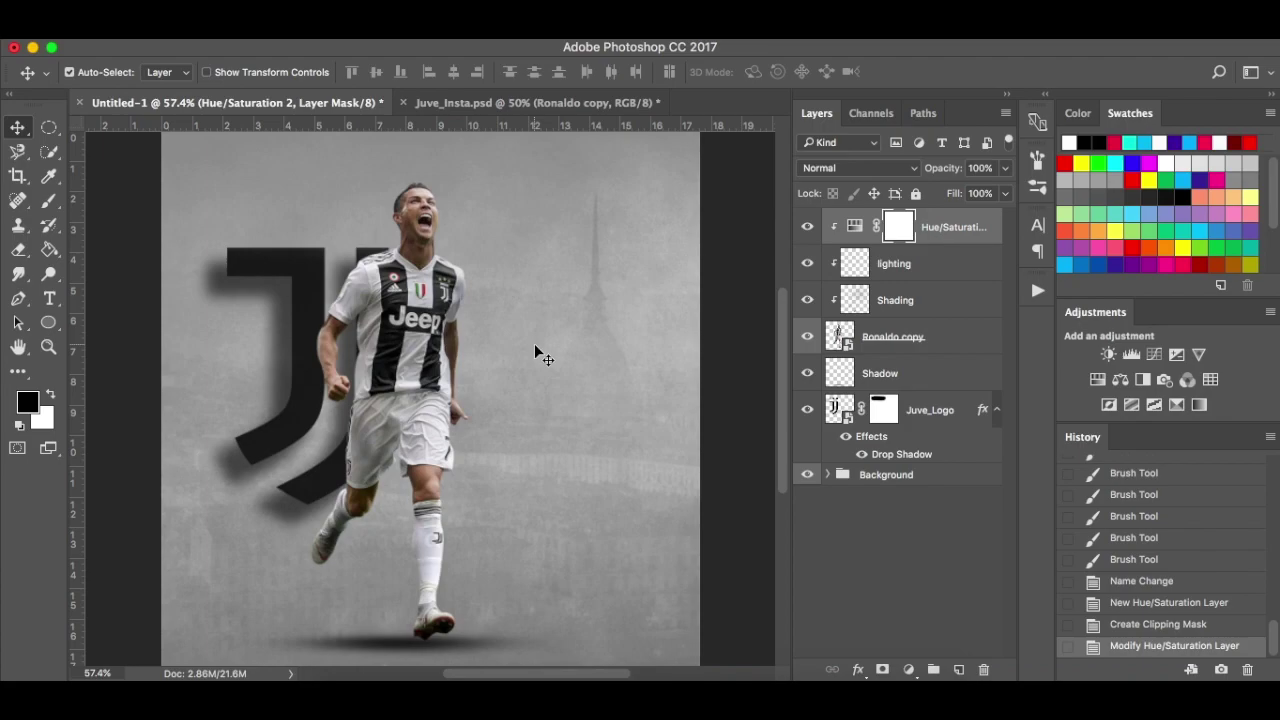
# Add a Curves adjustment layer directly above lighting and apply the Color Negative (RGB) preset.
pyautogui.click(958, 270)
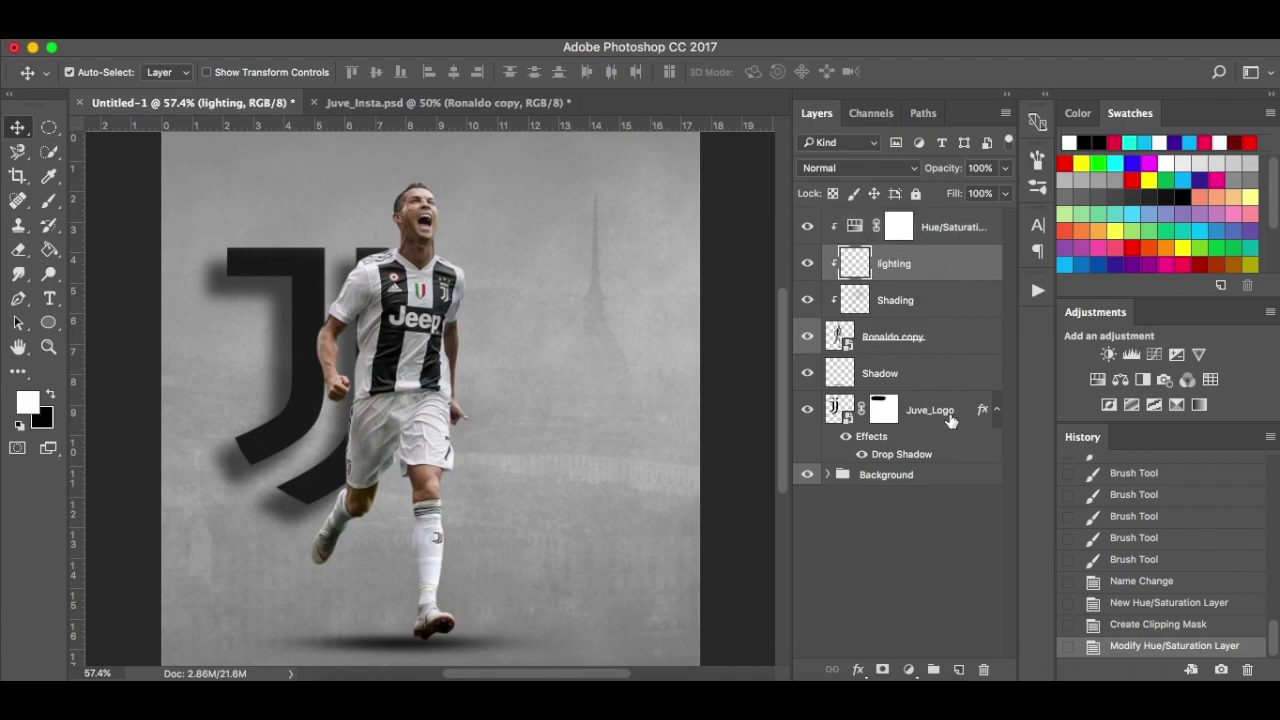
pyautogui.click(909, 670)
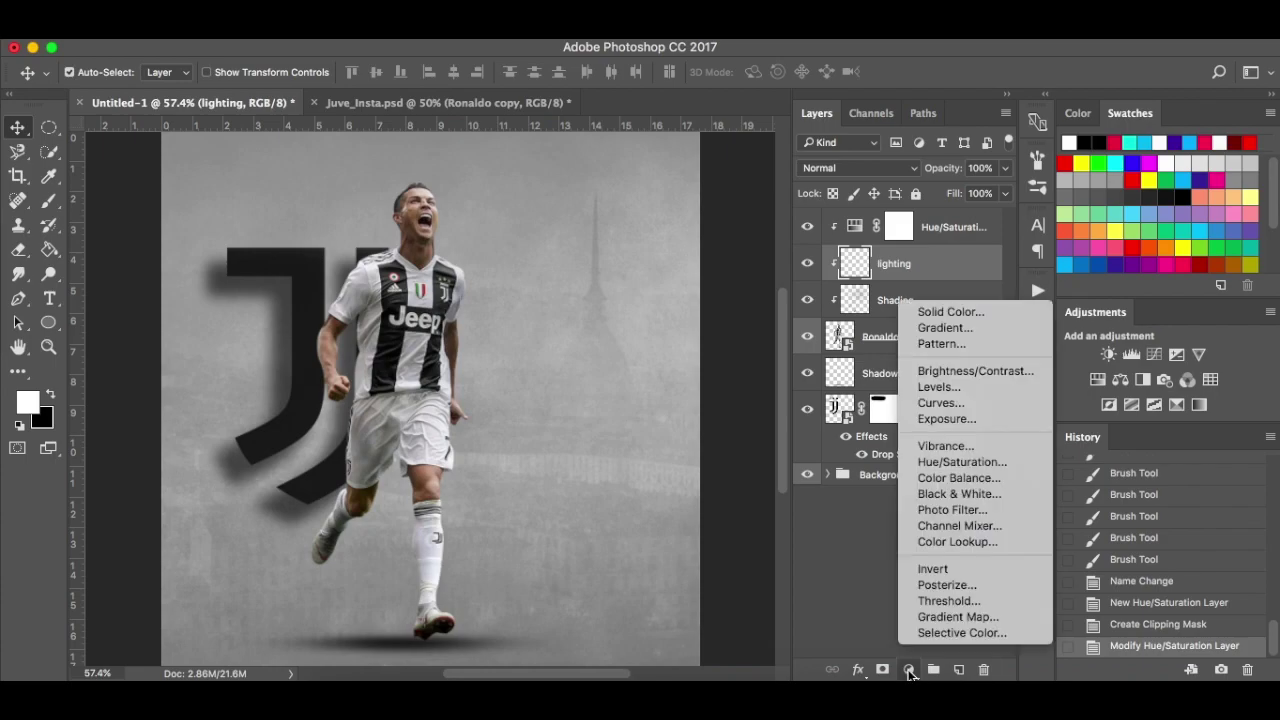
pyautogui.click(977, 405)
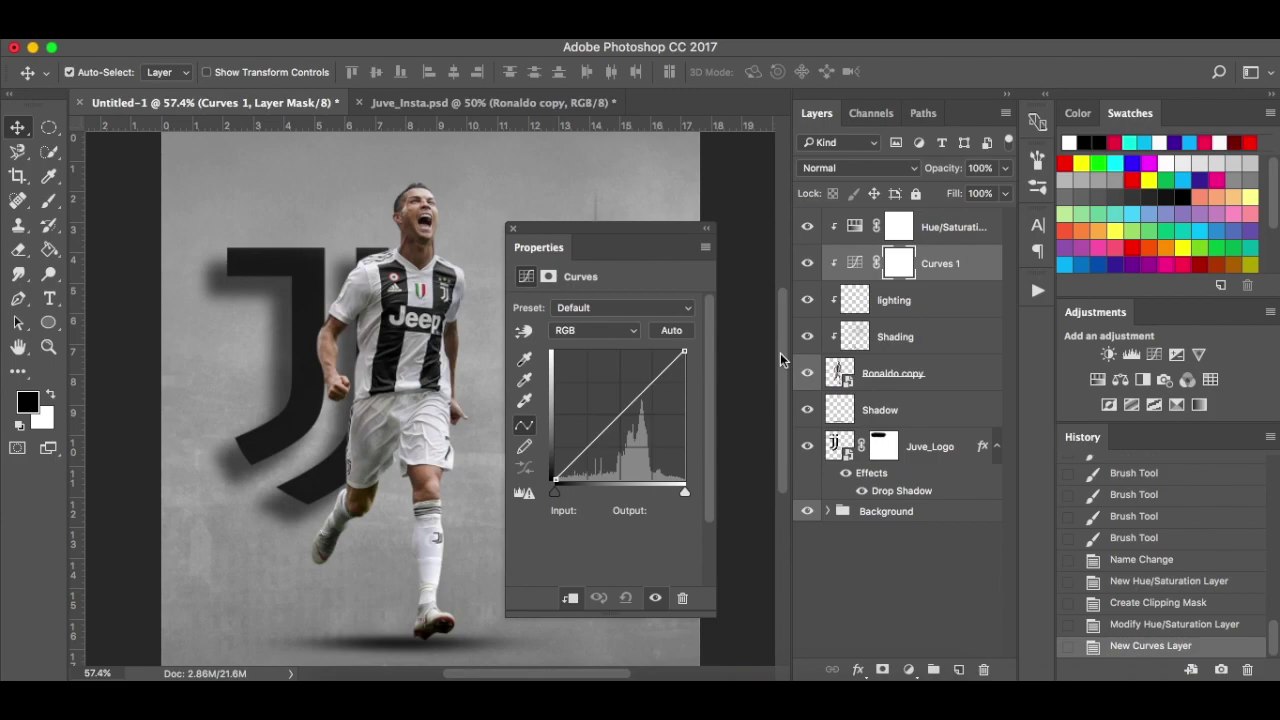
pyautogui.click(688, 317)
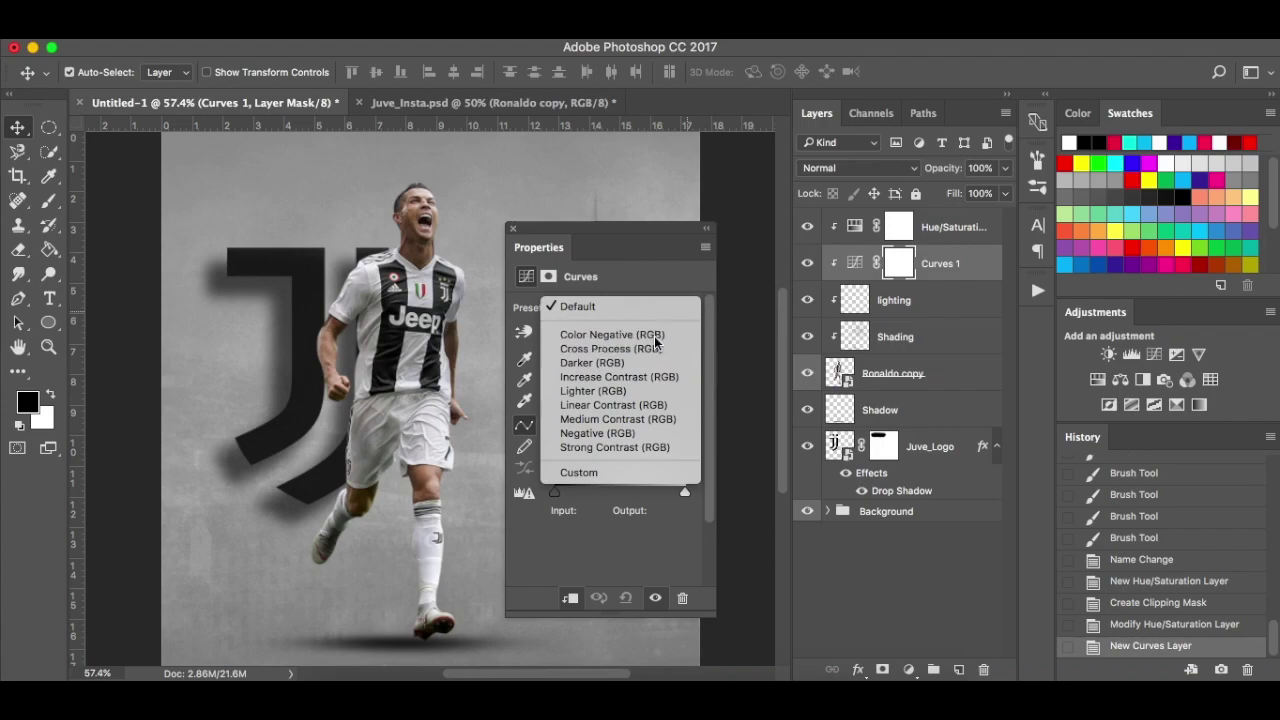
pyautogui.click(655, 340)
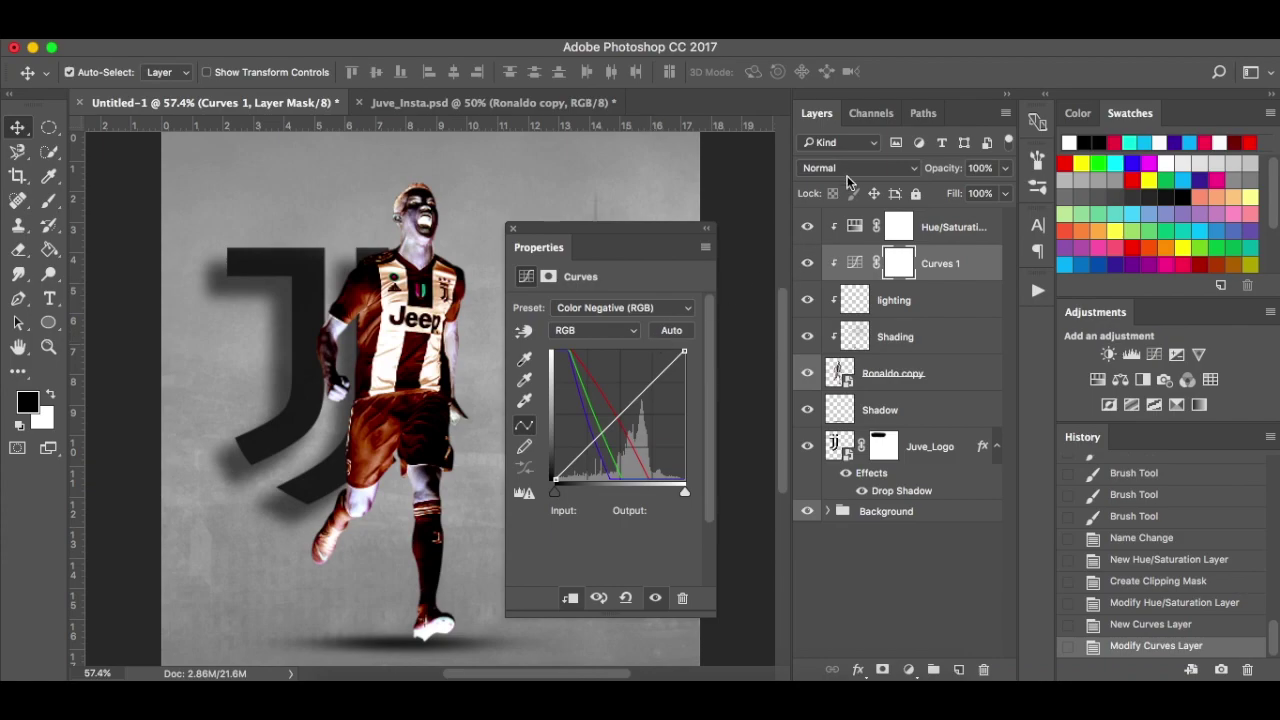
pyautogui.click(512, 228)
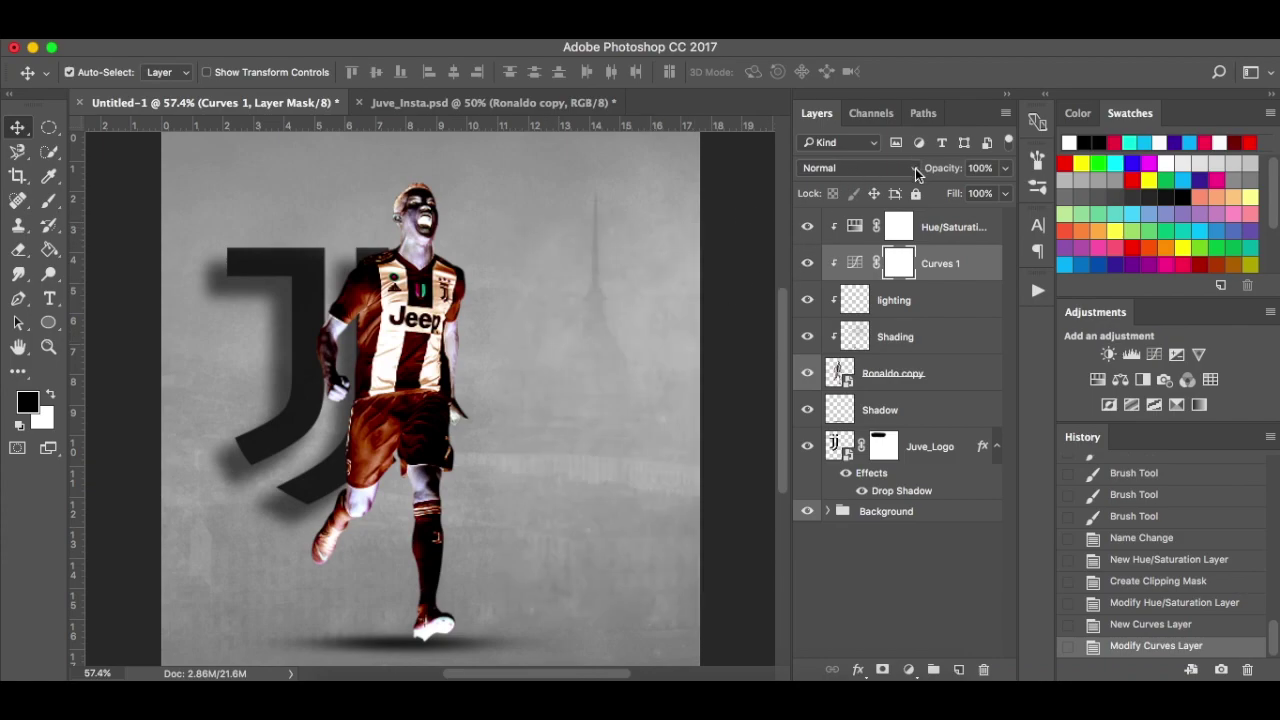
# Set the Color Negative Curves layer's blend mode to Hard Light and its opacity to 5%.
pyautogui.click(916, 175)
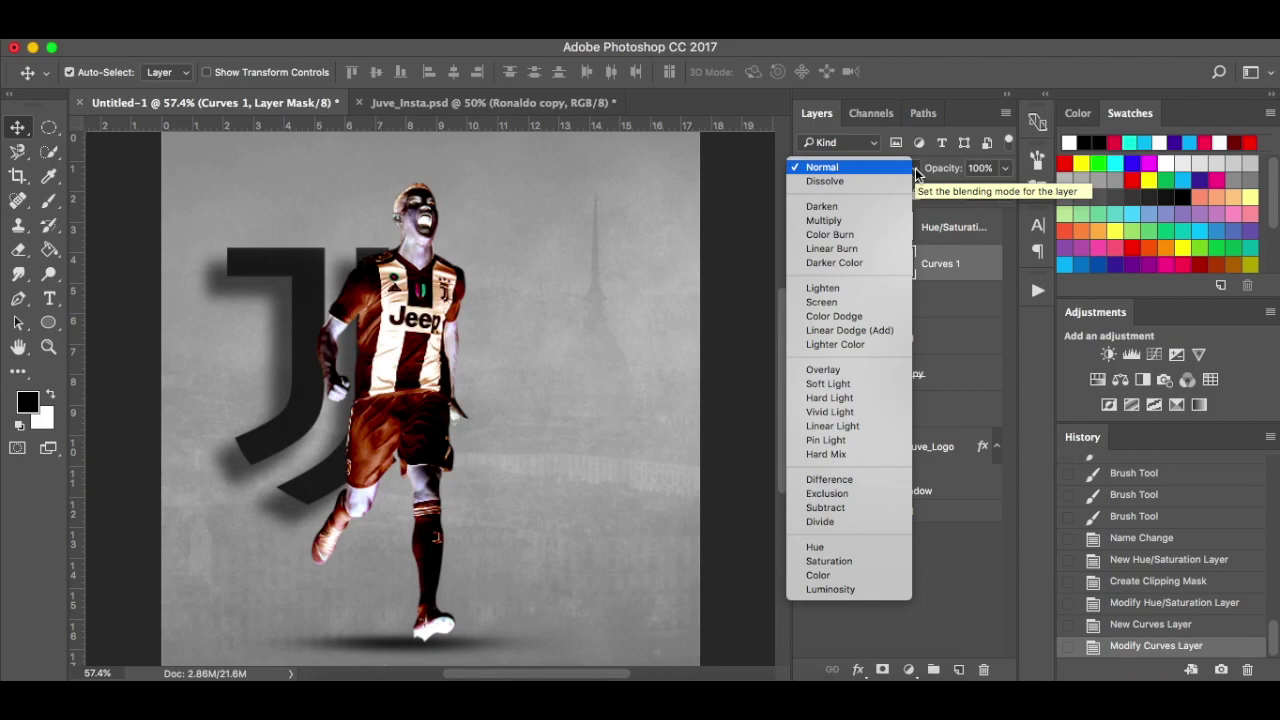
pyautogui.click(872, 399)
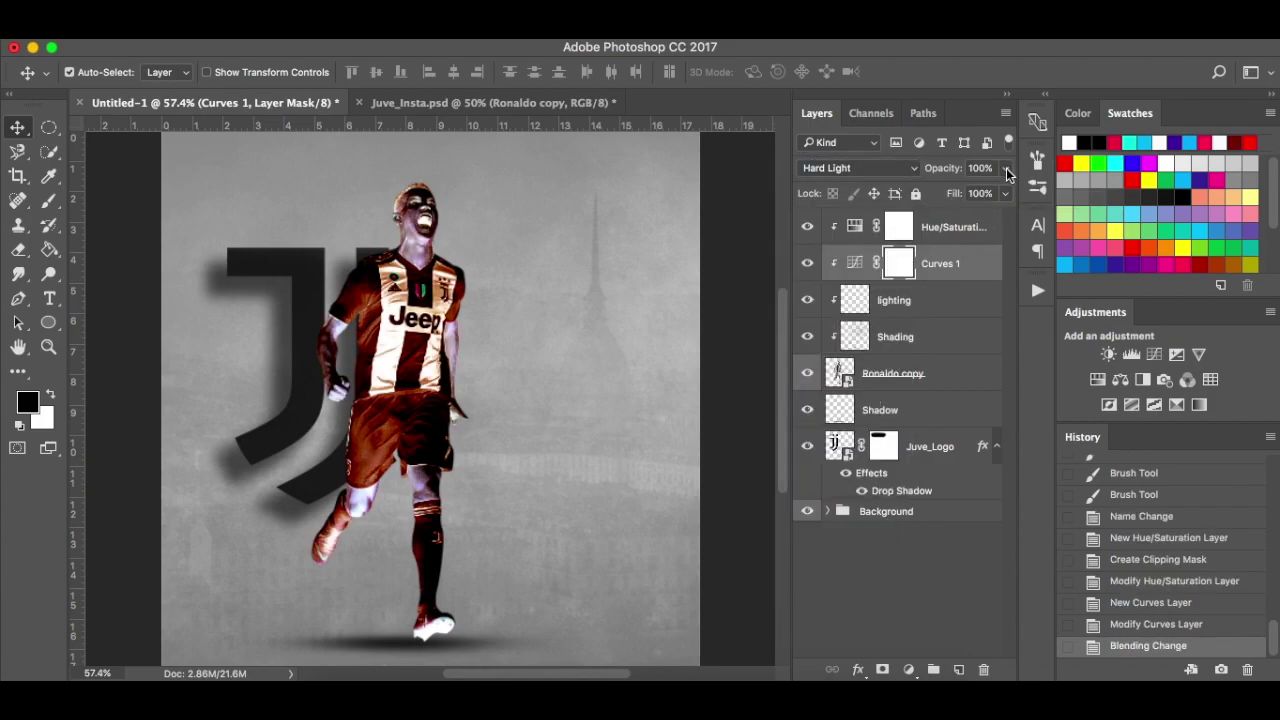
pyautogui.click(1007, 170)
pyautogui.click(920, 189)
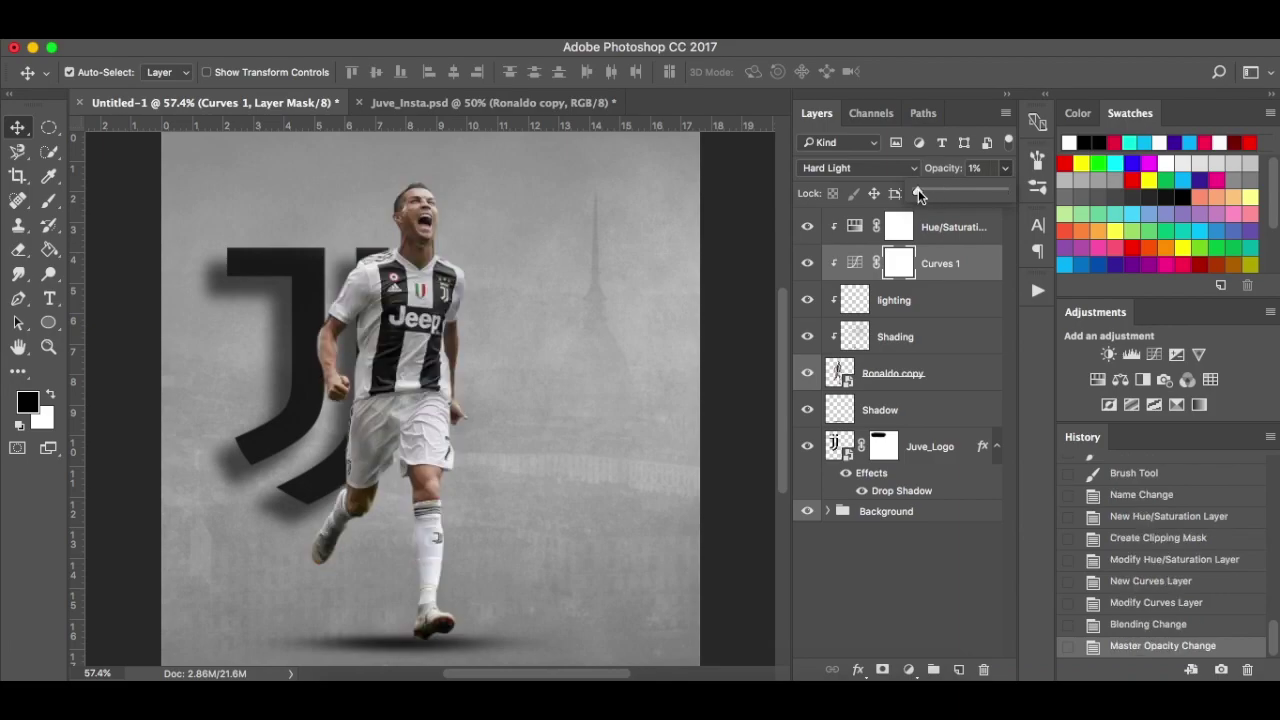
pyautogui.moveTo(918, 189); pyautogui.dragTo(919, 189)
pyautogui.click(808, 263)
pyautogui.click(808, 263)
pyautogui.click(808, 263)
pyautogui.click(808, 263)
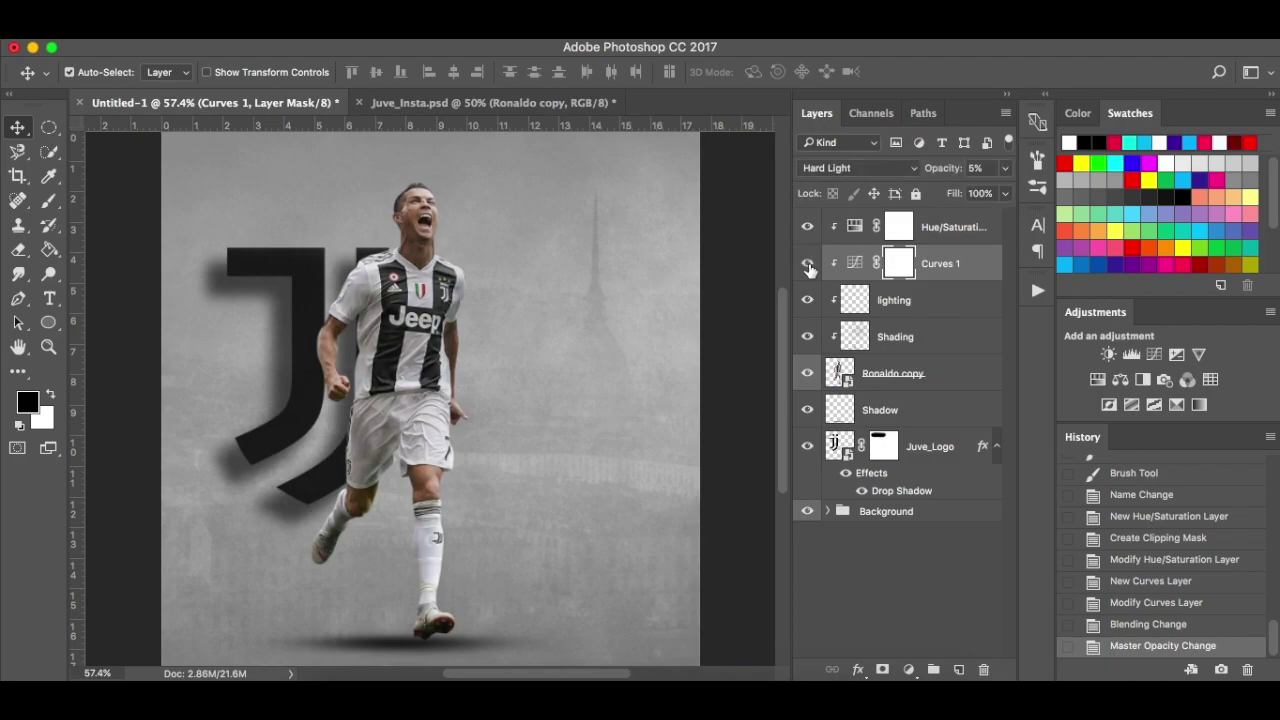
pyautogui.click(808, 265)
# Add a second Curves adjustment above Curves 1 with the Increase Contrast (RGB) preset and set its opacity to 60%.
pyautogui.click(908, 669)
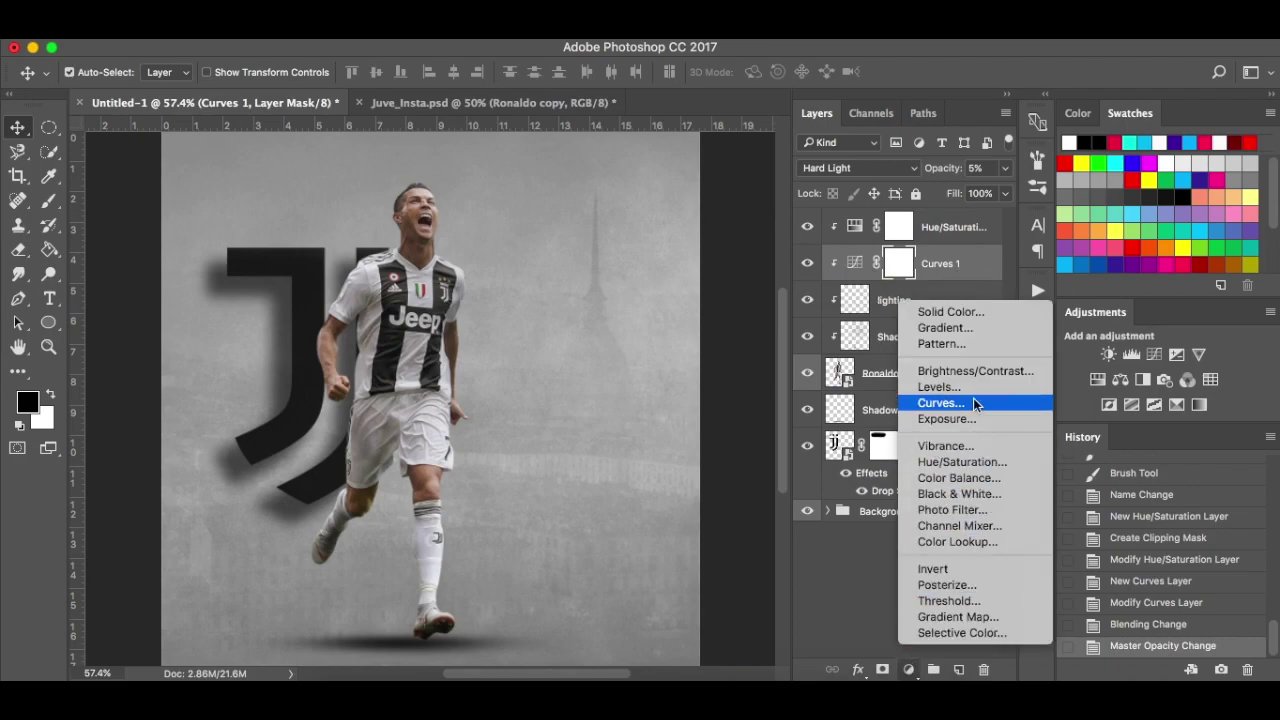
pyautogui.click(976, 402)
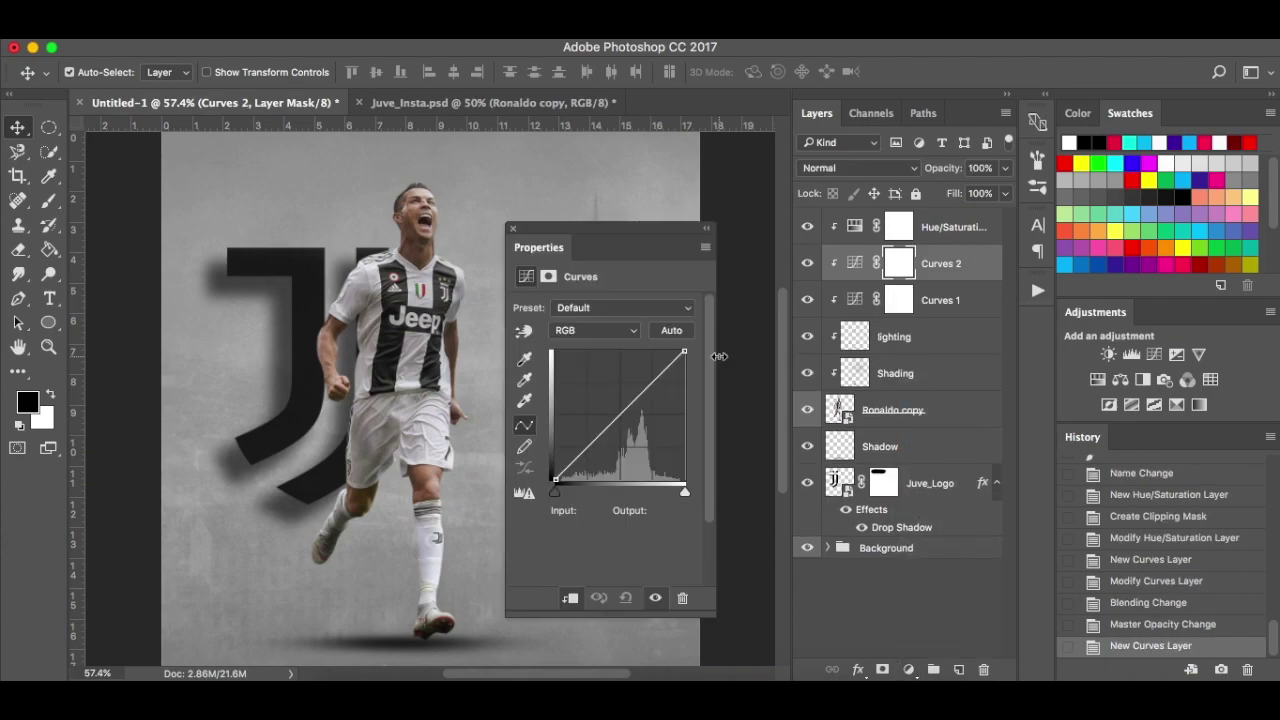
pyautogui.click(686, 308)
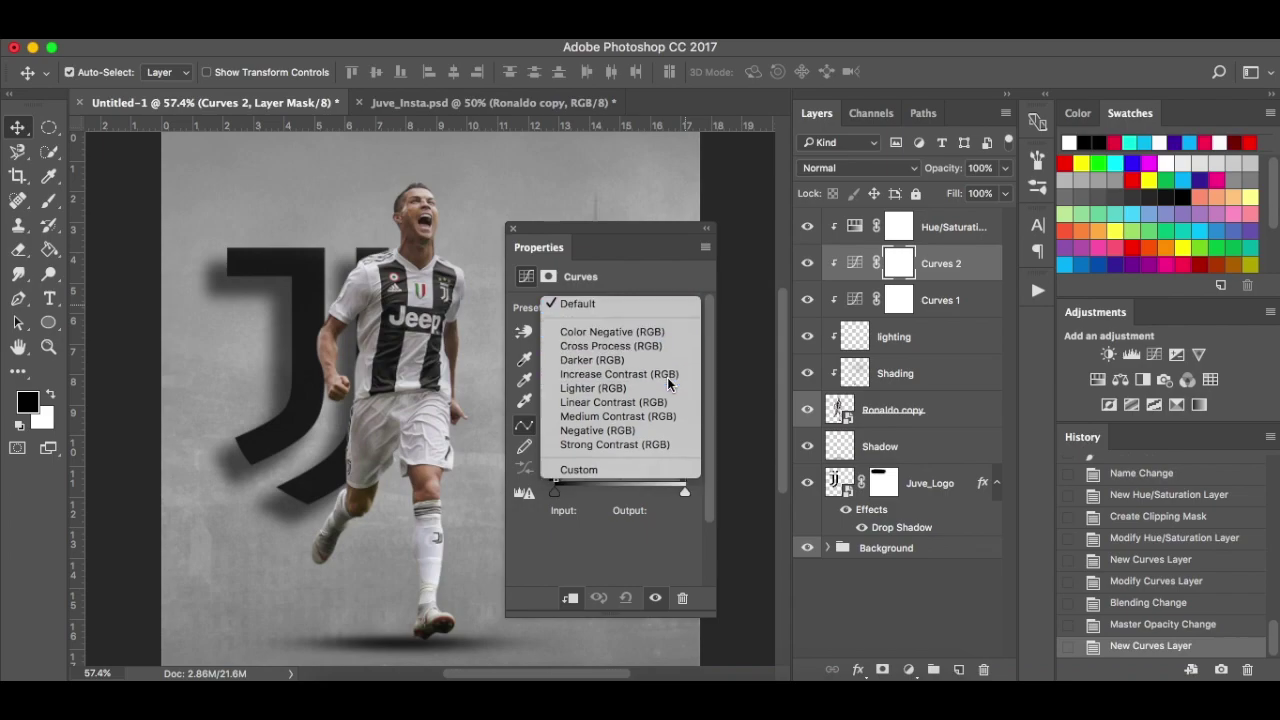
pyautogui.click(619, 374)
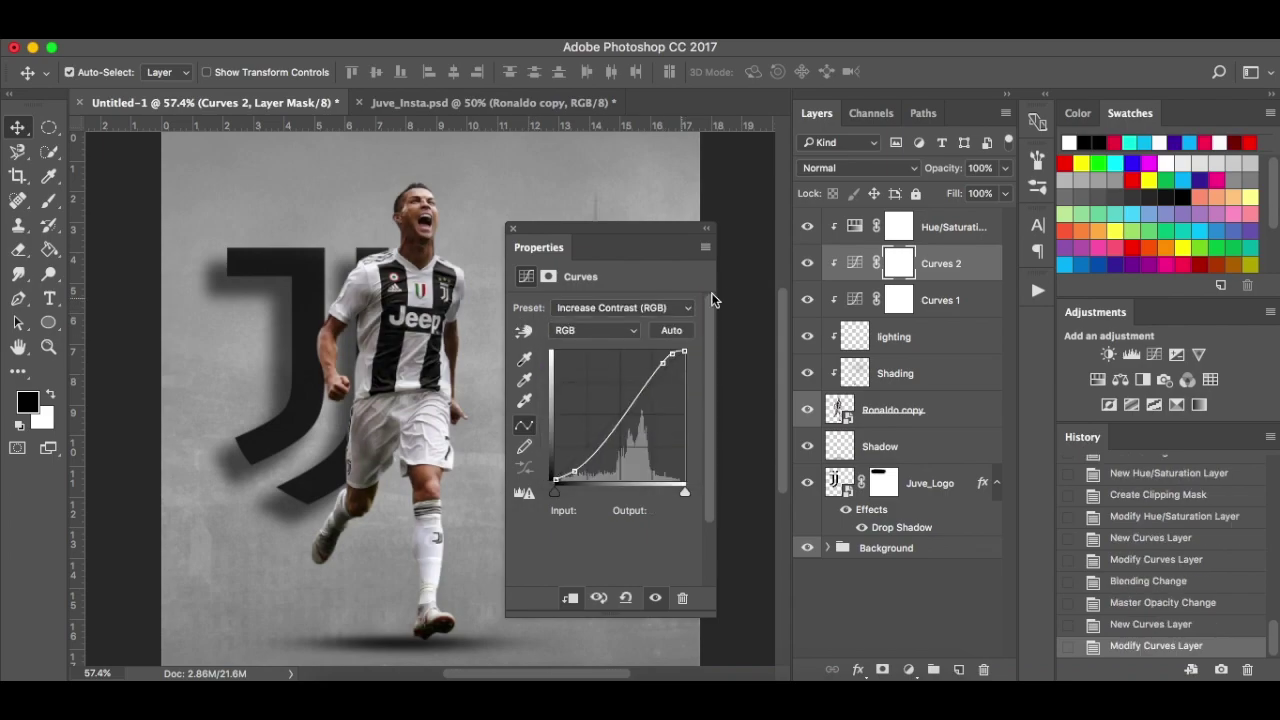
pyautogui.click(513, 228)
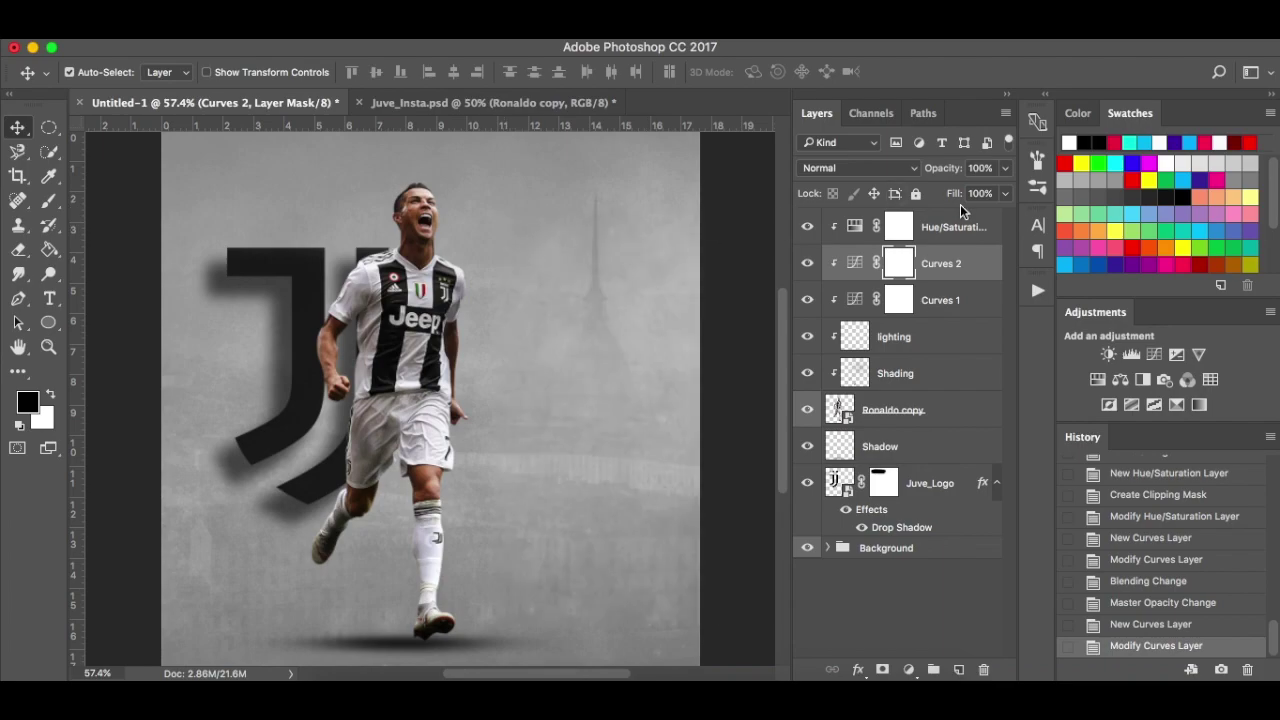
pyautogui.click(1007, 169)
pyautogui.click(965, 189)
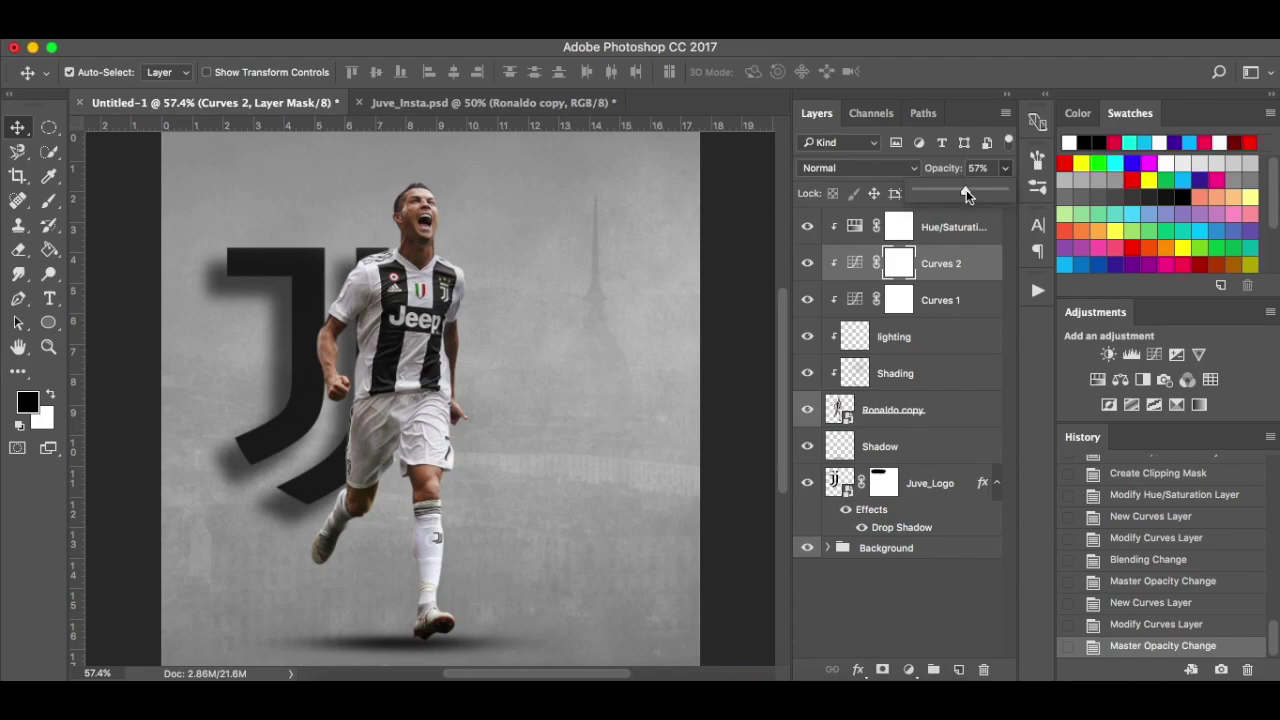
pyautogui.moveTo(966, 189); pyautogui.dragTo(968, 191)
# Compare the player with each of the two Curves adjustments shown and hidden.
pyautogui.click(810, 270)
pyautogui.click(809, 264)
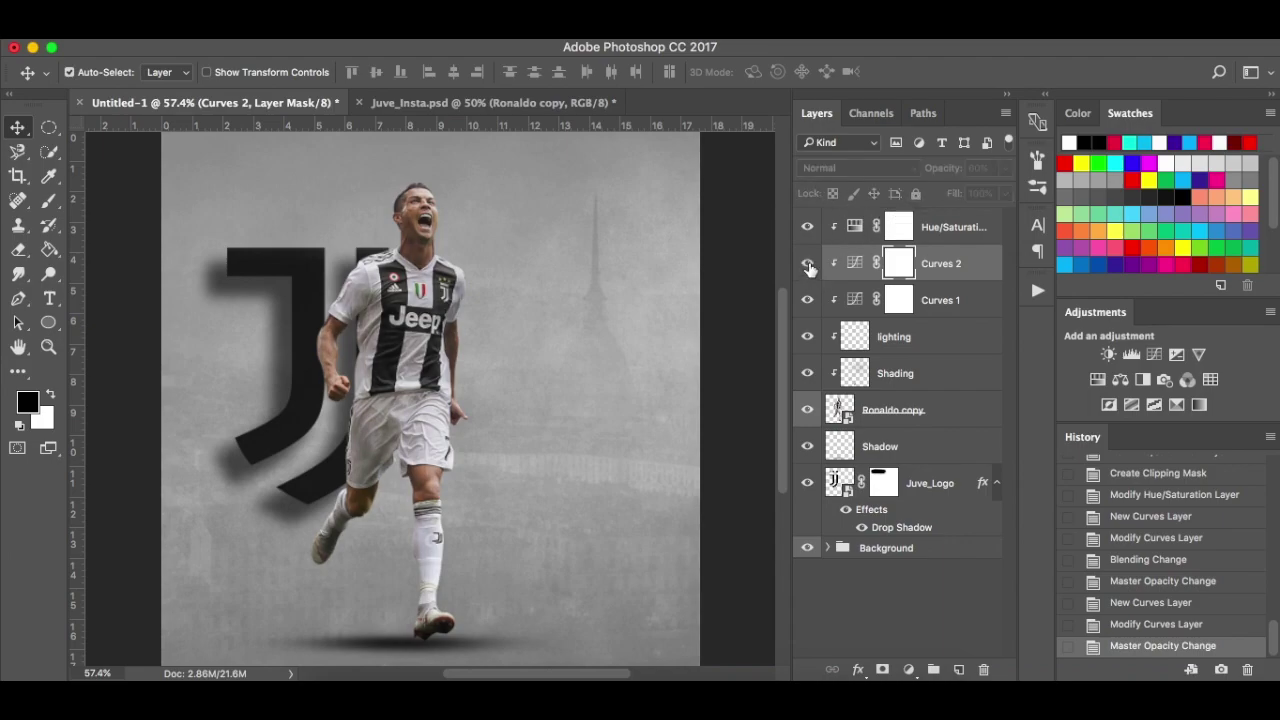
pyautogui.click(810, 300)
pyautogui.click(810, 300)
pyautogui.rightClick(806, 266)
pyautogui.click(806, 268)
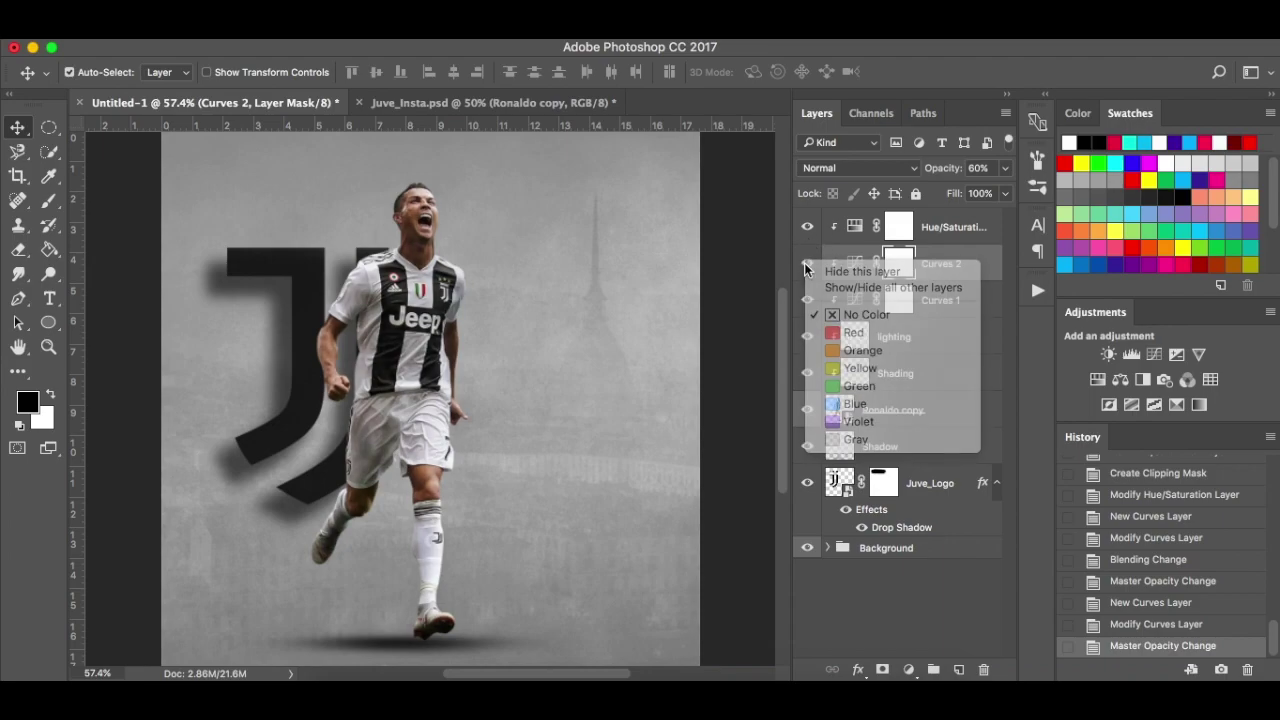
pyautogui.click(807, 299)
pyautogui.click(807, 299)
pyautogui.click(807, 299)
pyautogui.click(807, 299)
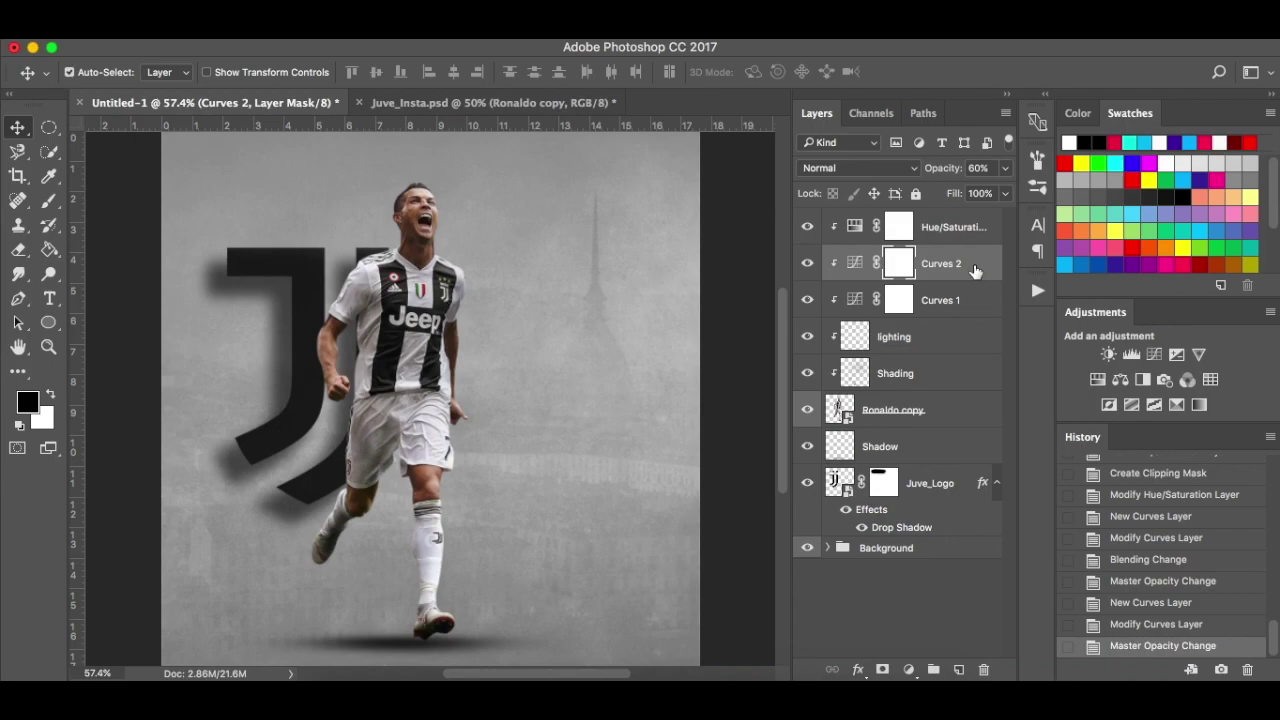
# Group all layers from Hue/Saturation down to Shadow and name the group "Ronaldo".
pyautogui.click(975, 230)
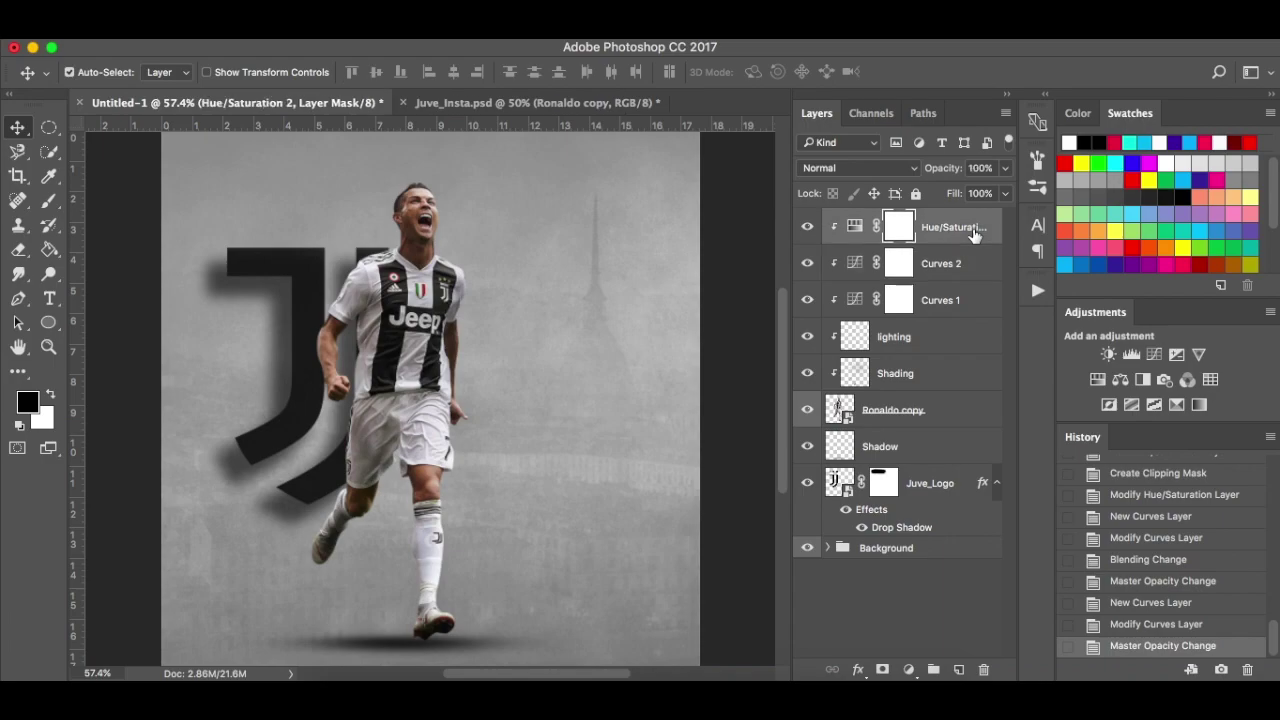
pyautogui.keyDown('shift'); pyautogui.click(948, 452); pyautogui.keyUp('shift')
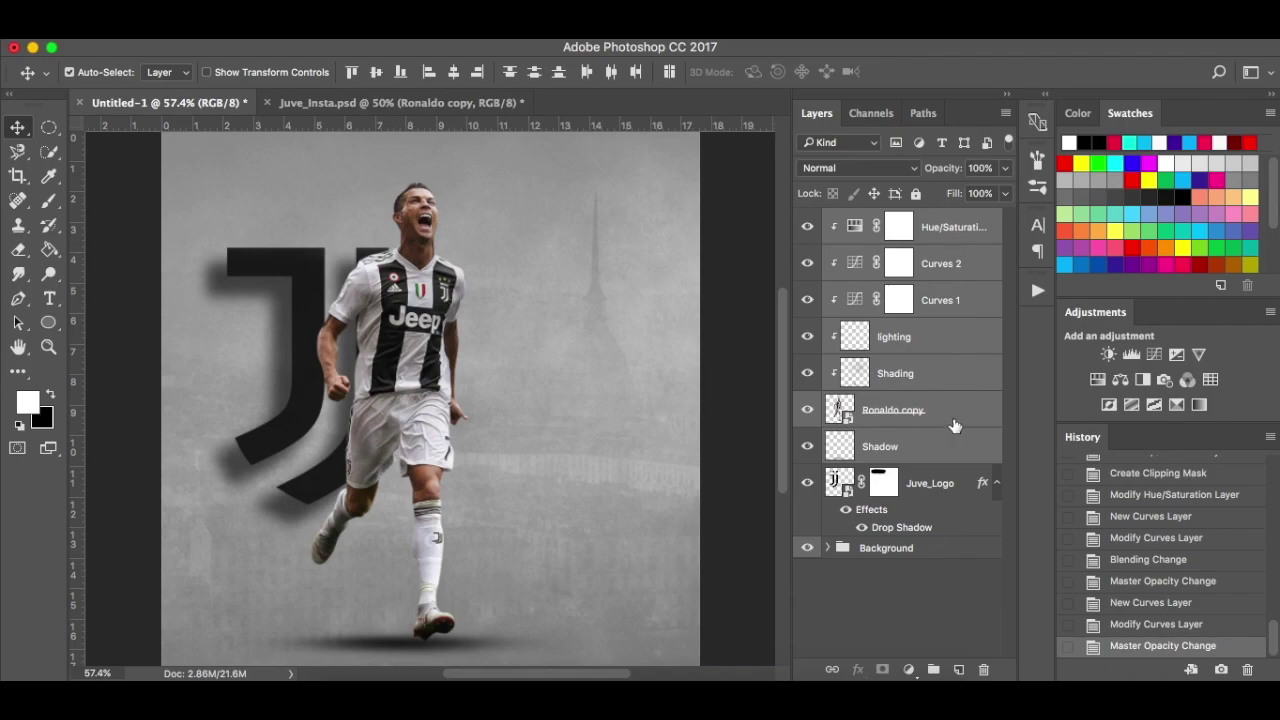
pyautogui.hotkey('ctrl', 'g')
pyautogui.doubleClick(878, 219)
pyautogui.write('Ronaldo')
pyautogui.press('Return')
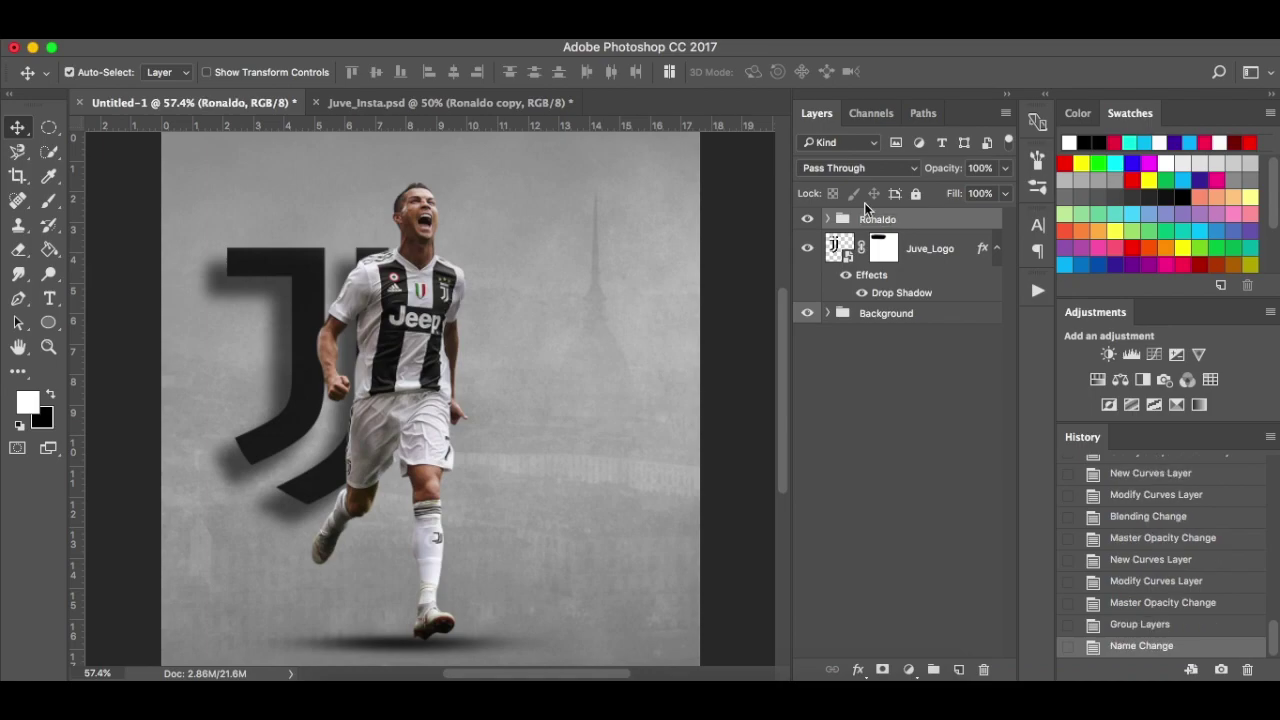
# Give the Ronaldo group a red color label and select the group.
pyautogui.rightClick(821, 221)
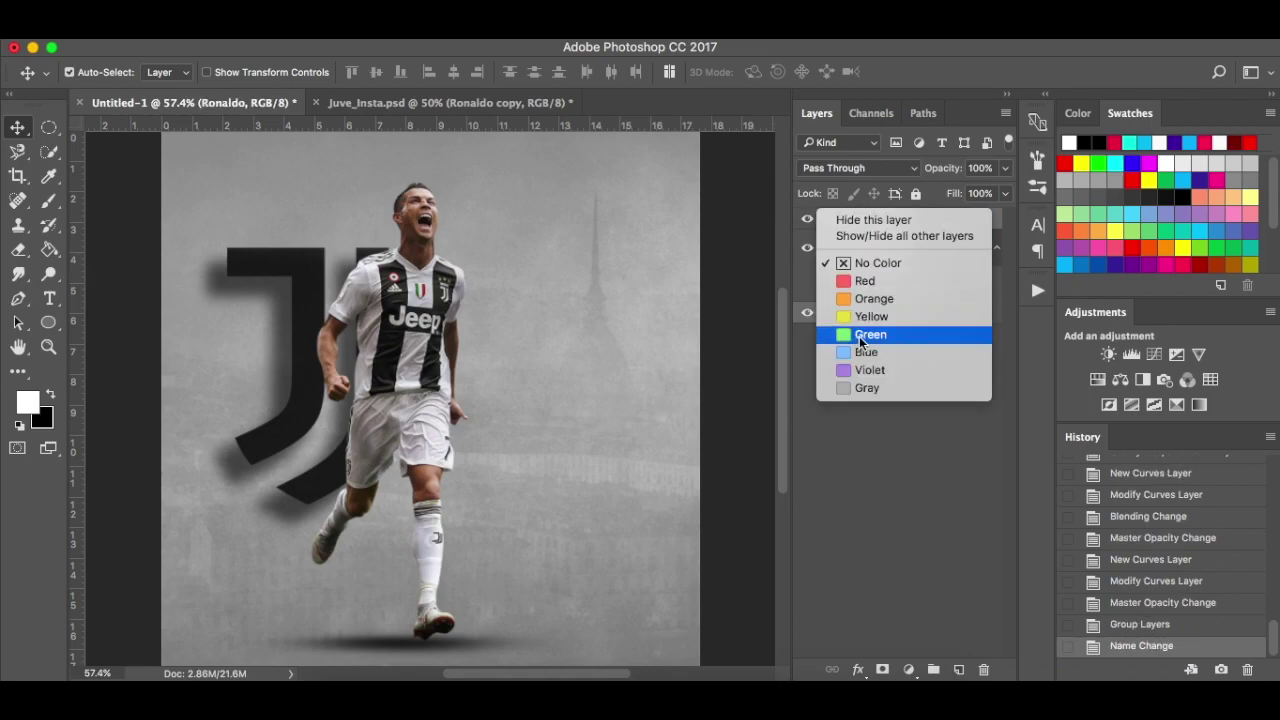
pyautogui.click(882, 284)
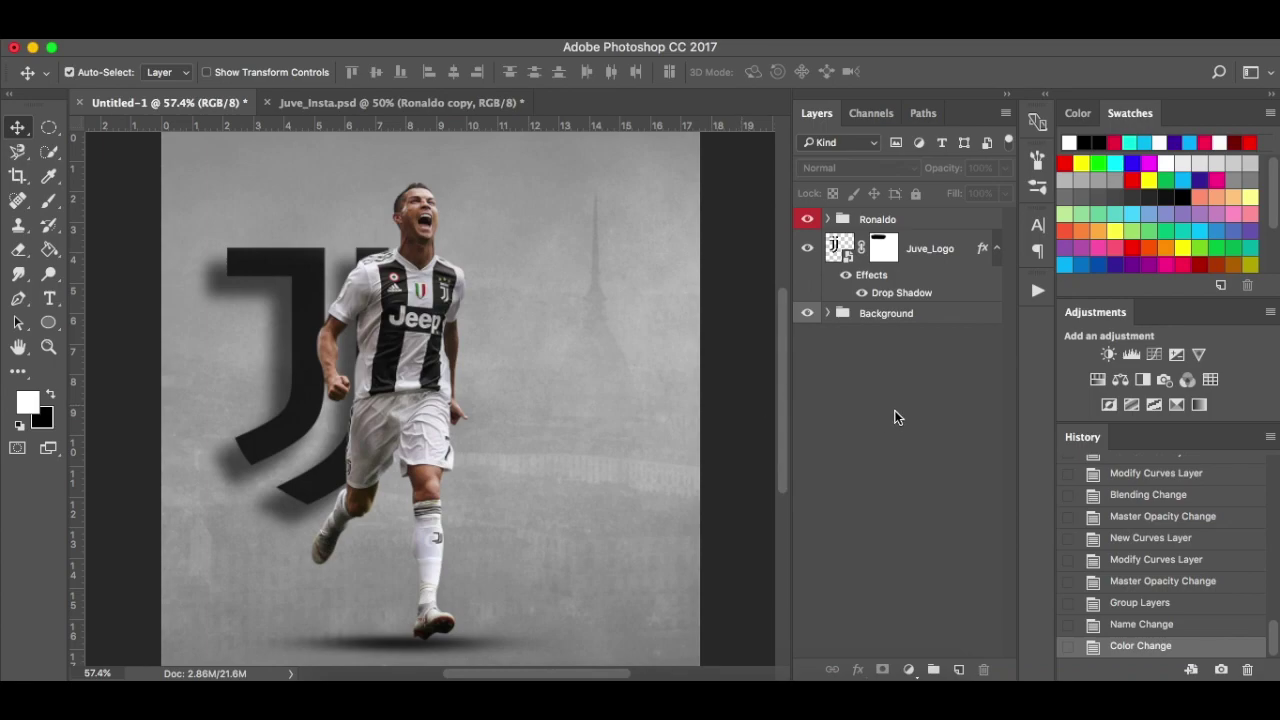
pyautogui.click(943, 225)
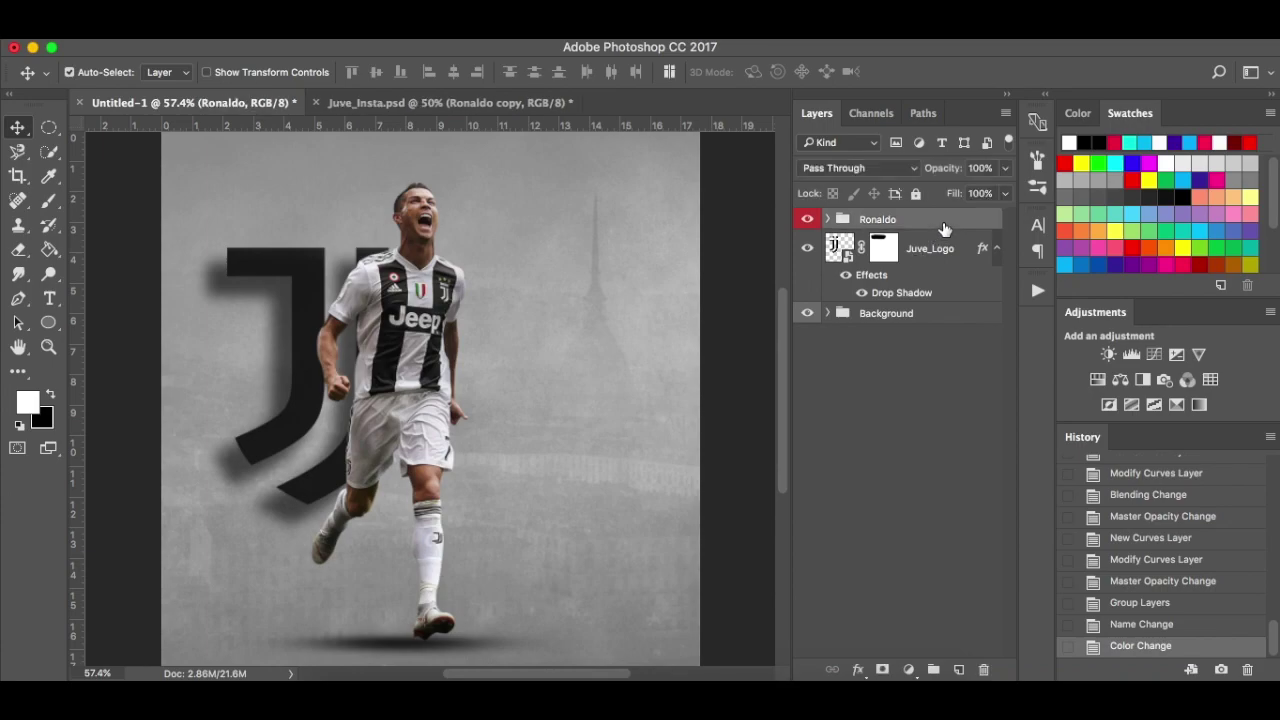
# Add the white text "RONALDO" above the Ronaldo group in Berthold Akzidenz Grotesk at 80 pt and place it across the player's chest.
pyautogui.click(48, 304)
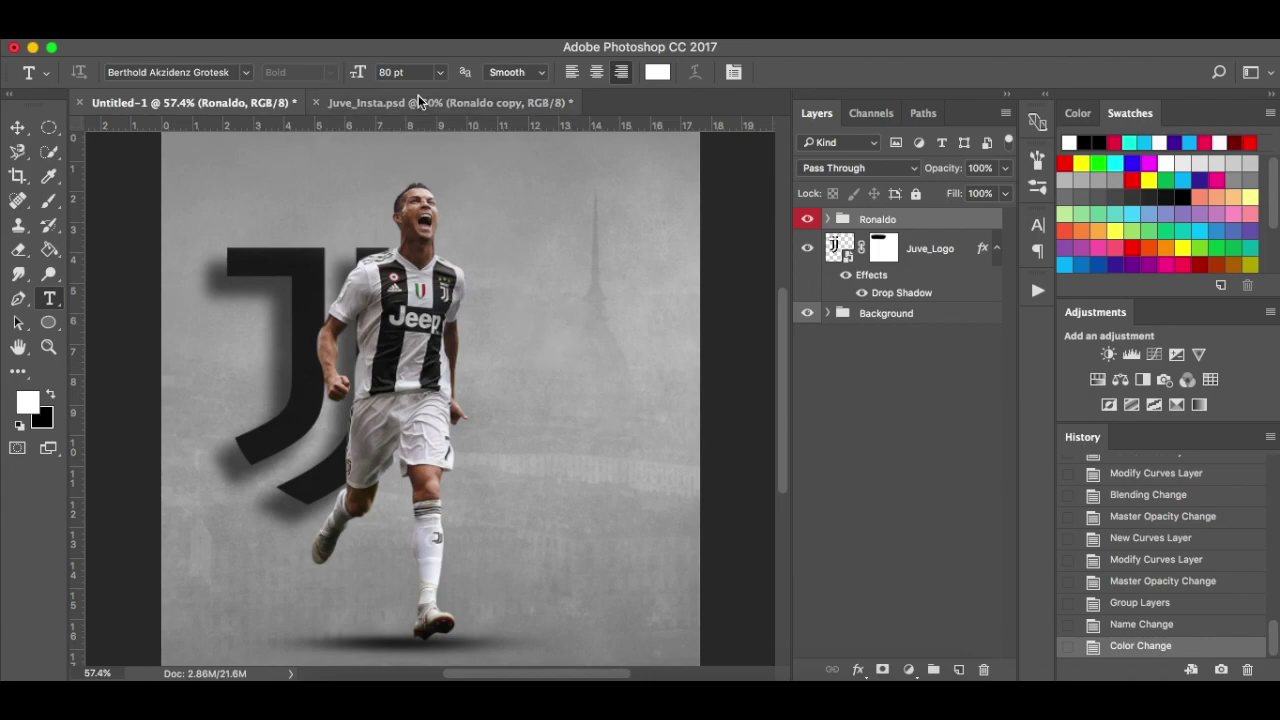
pyautogui.click(517, 283)
pyautogui.write('R')
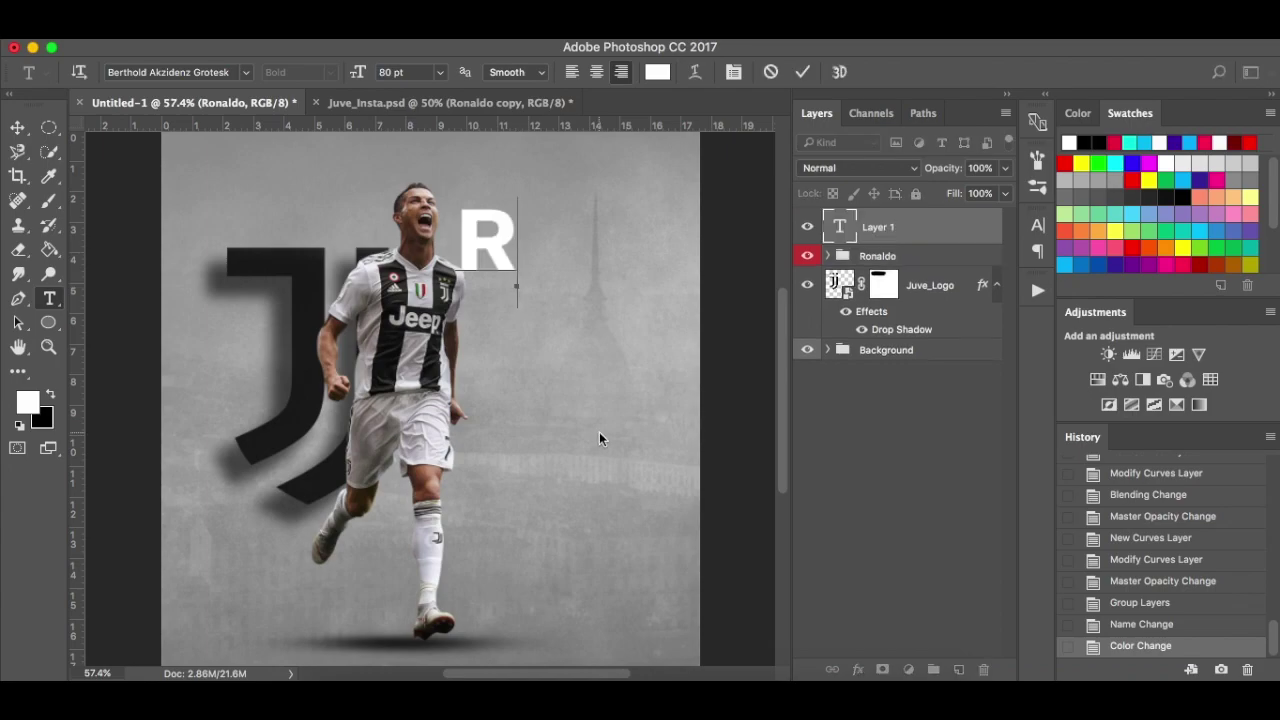
pyautogui.write('onal')
pyautogui.press('BackSpace')
pyautogui.press('BackSpace')
pyautogui.press('BackSpace')
pyautogui.press('BackSpace')
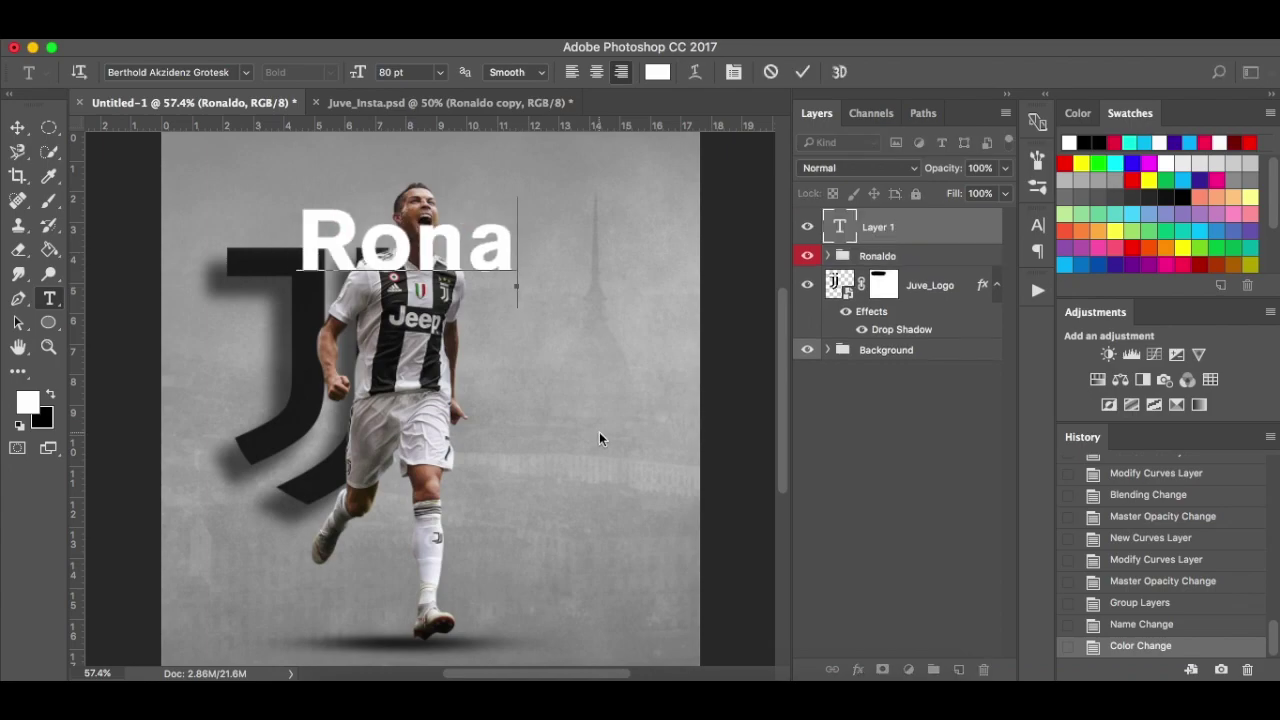
pyautogui.write('ONALDO')
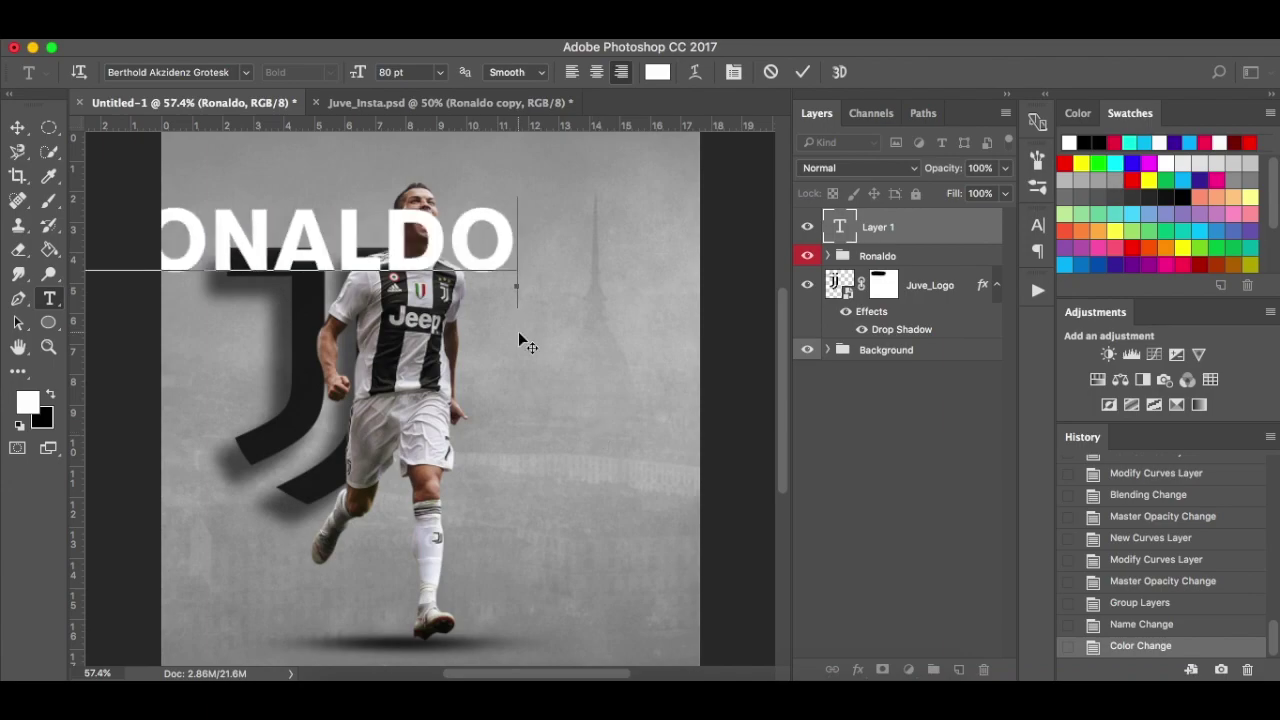
pyautogui.moveTo(517, 340); pyautogui.dragTo(655, 400)
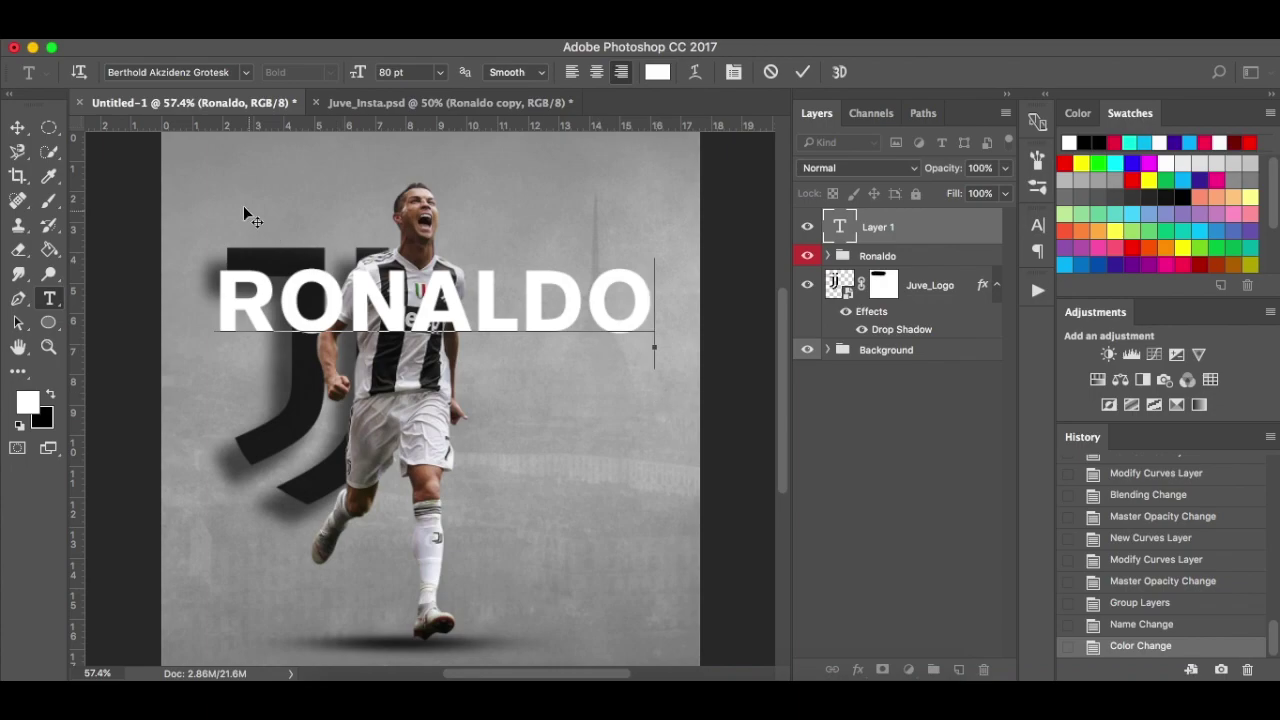
pyautogui.click(247, 73)
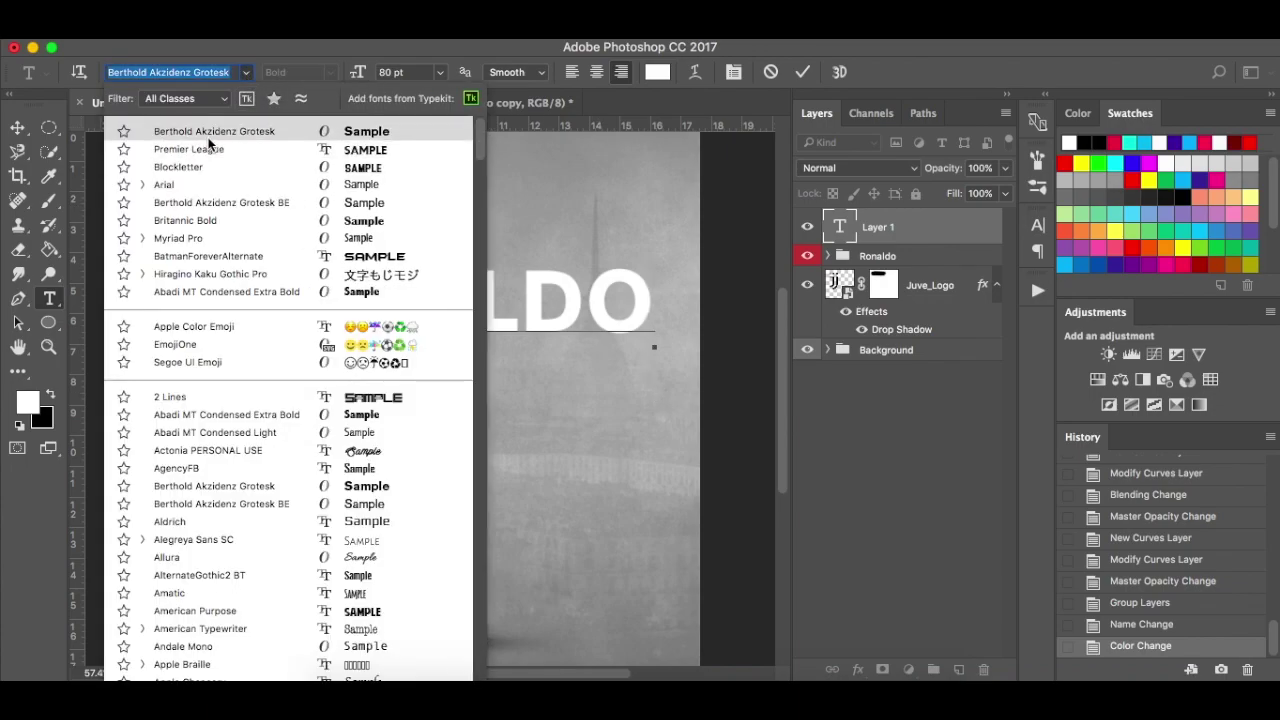
pyautogui.click(247, 74)
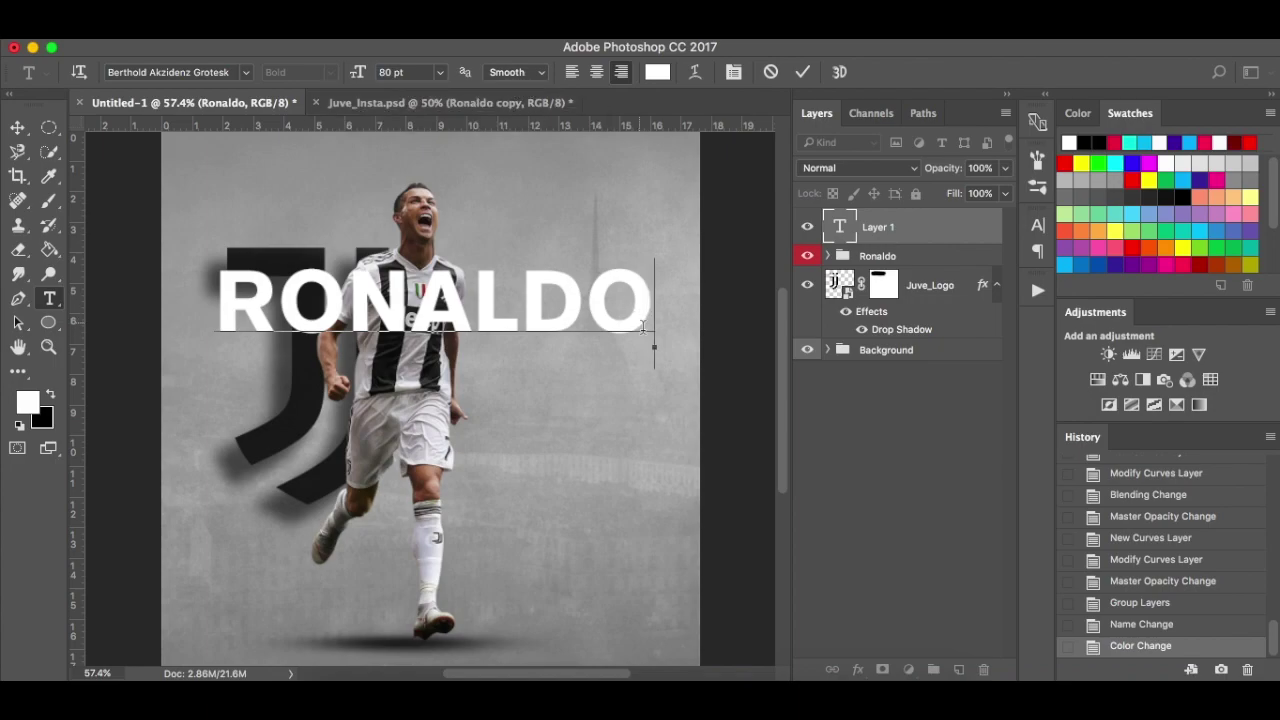
# Rotate the RONALDO text to -90° and move it to the lower right edge of the poster.
pyautogui.click(17, 127)
pyautogui.hotkey('ctrl', 't')
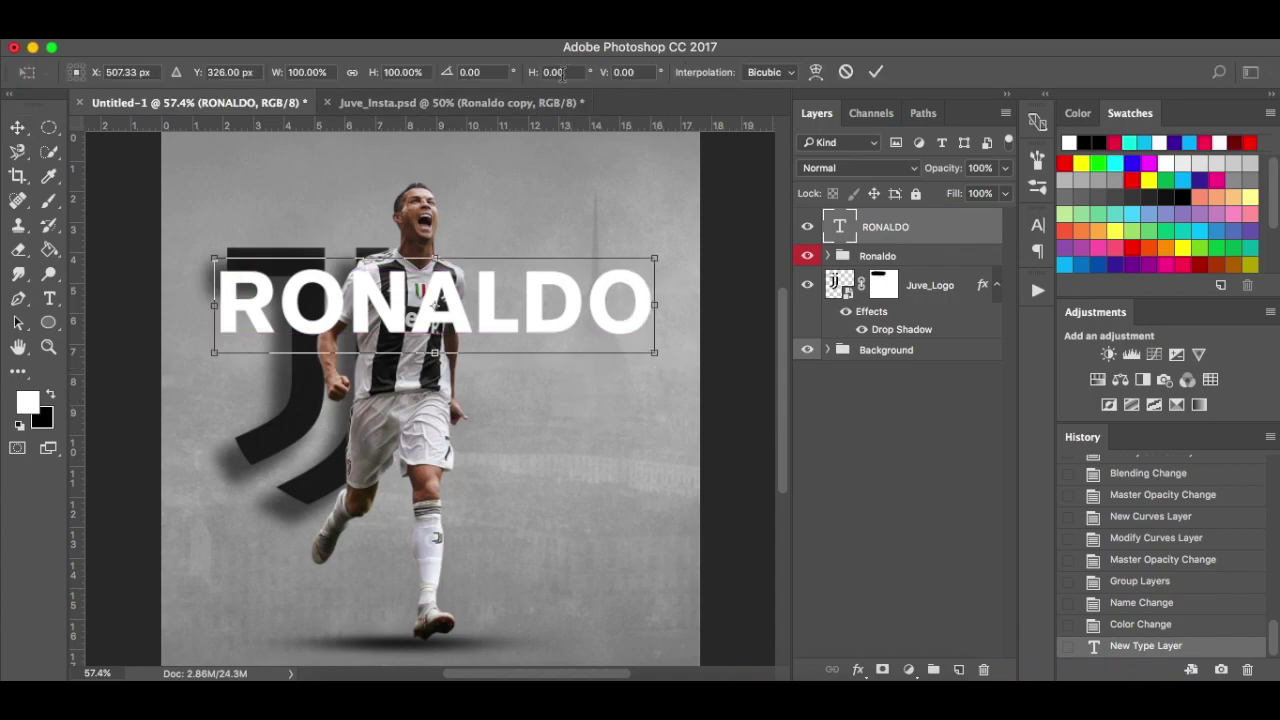
pyautogui.moveTo(676, 362); pyautogui.dragTo(675, 340)
pyautogui.click(485, 72)
pyautogui.write('-90')
pyautogui.press('Return')
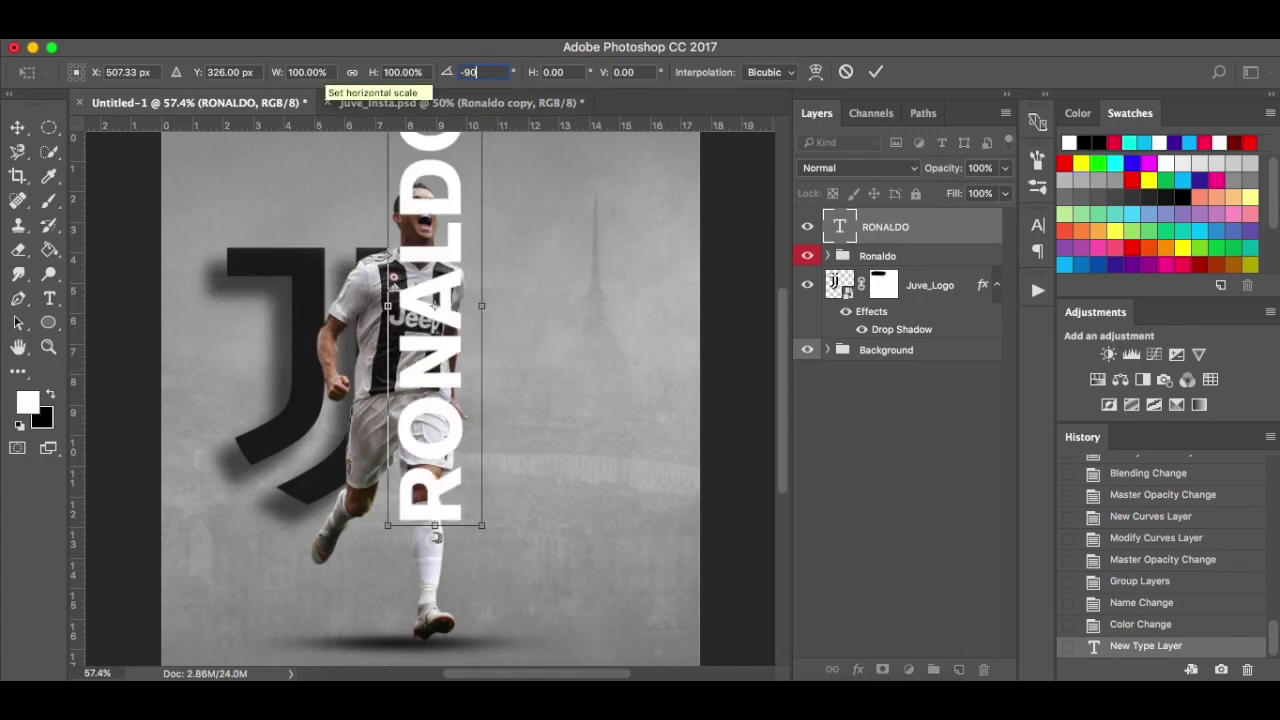
pyautogui.moveTo(463, 397); pyautogui.dragTo(696, 533)
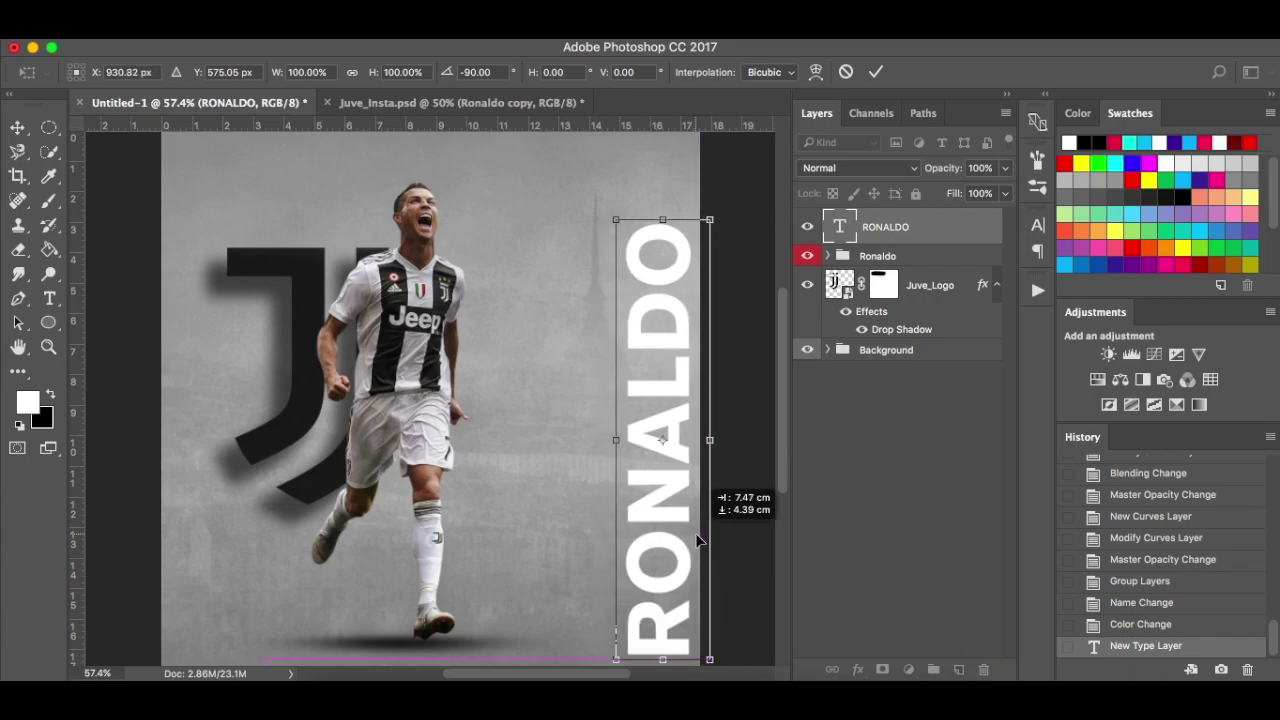
pyautogui.moveTo(697, 536); pyautogui.dragTo(698, 536)
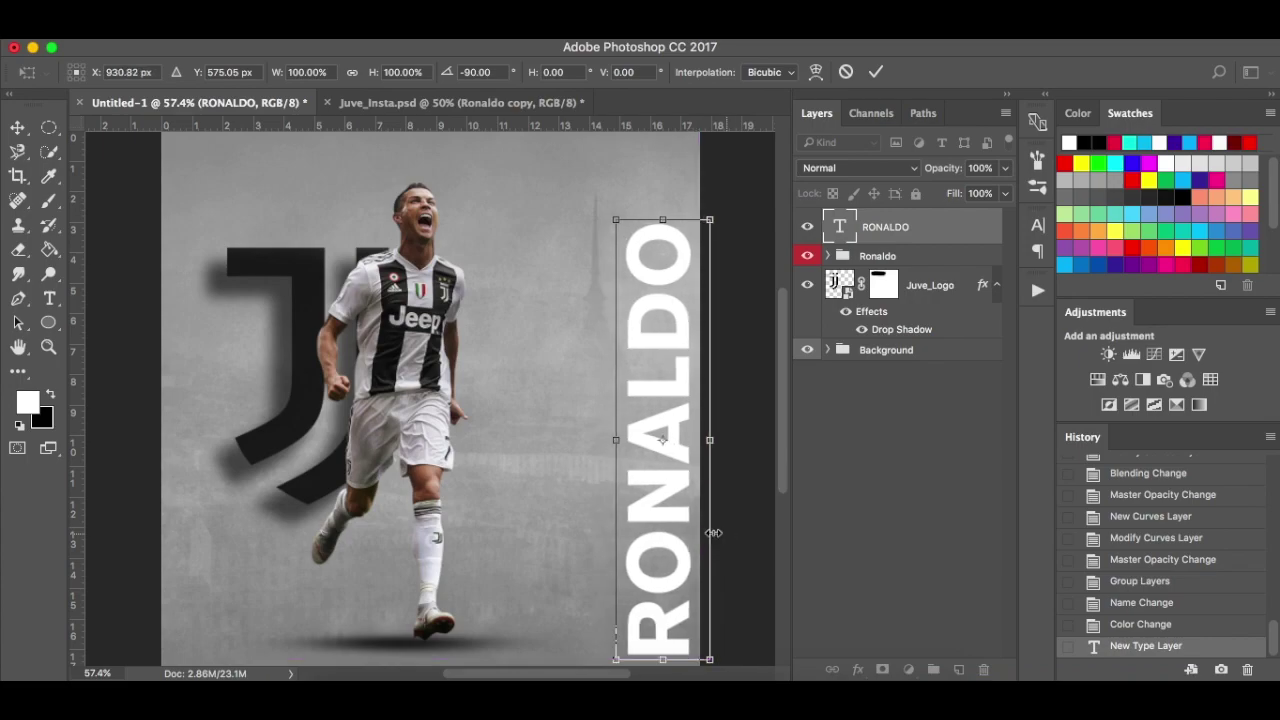
pyautogui.click(15, 131)
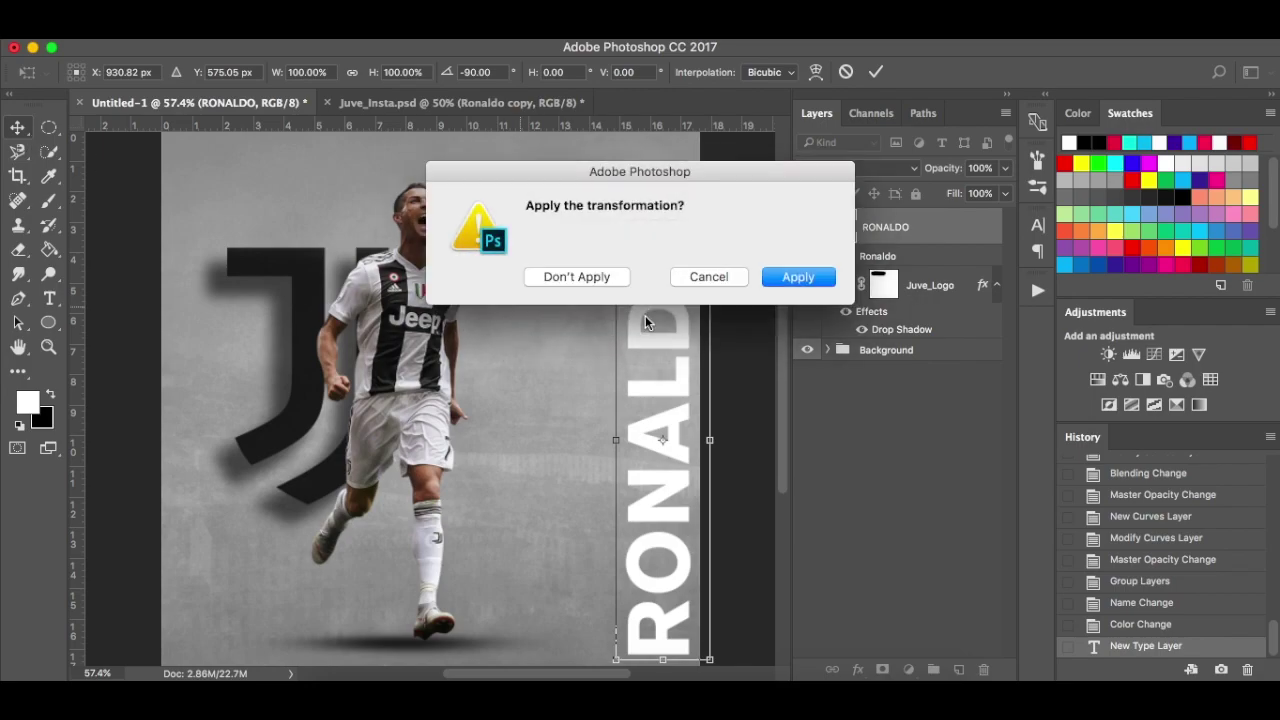
pyautogui.click(776, 278)
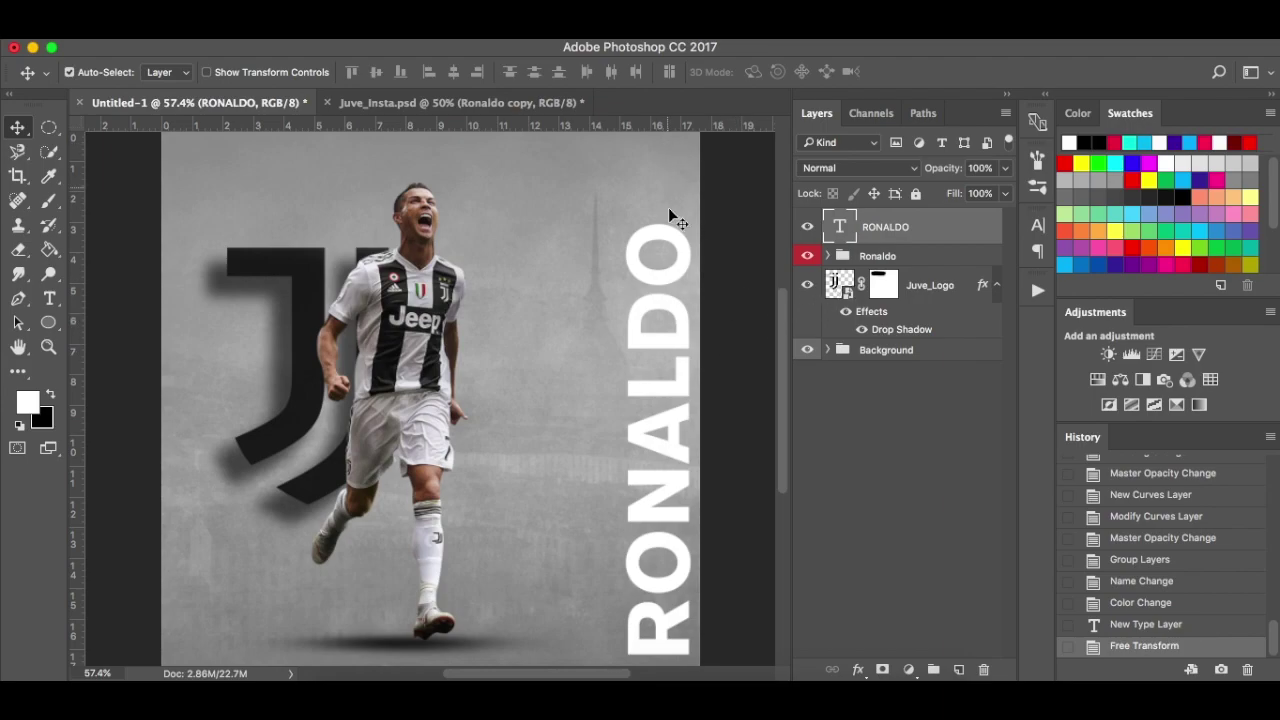
# Recolor the whole RONALDO text to the gray 9f9f9f.
pyautogui.press('t')
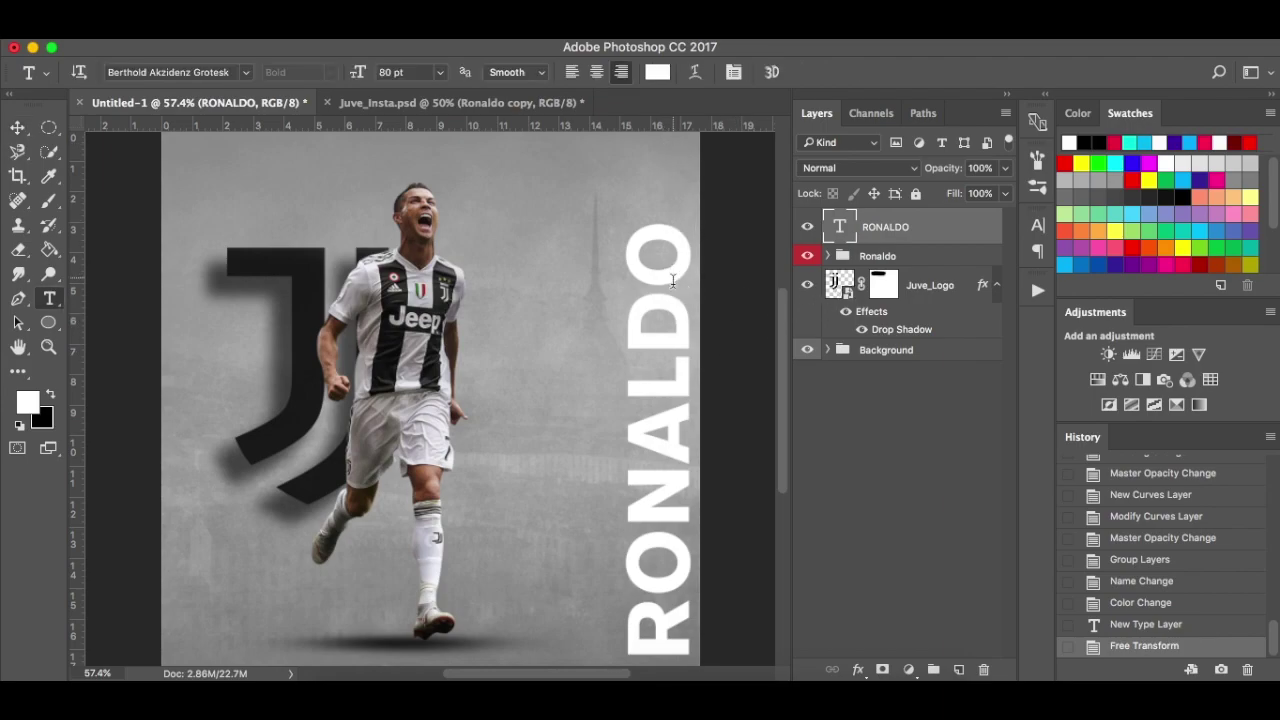
pyautogui.click(670, 353)
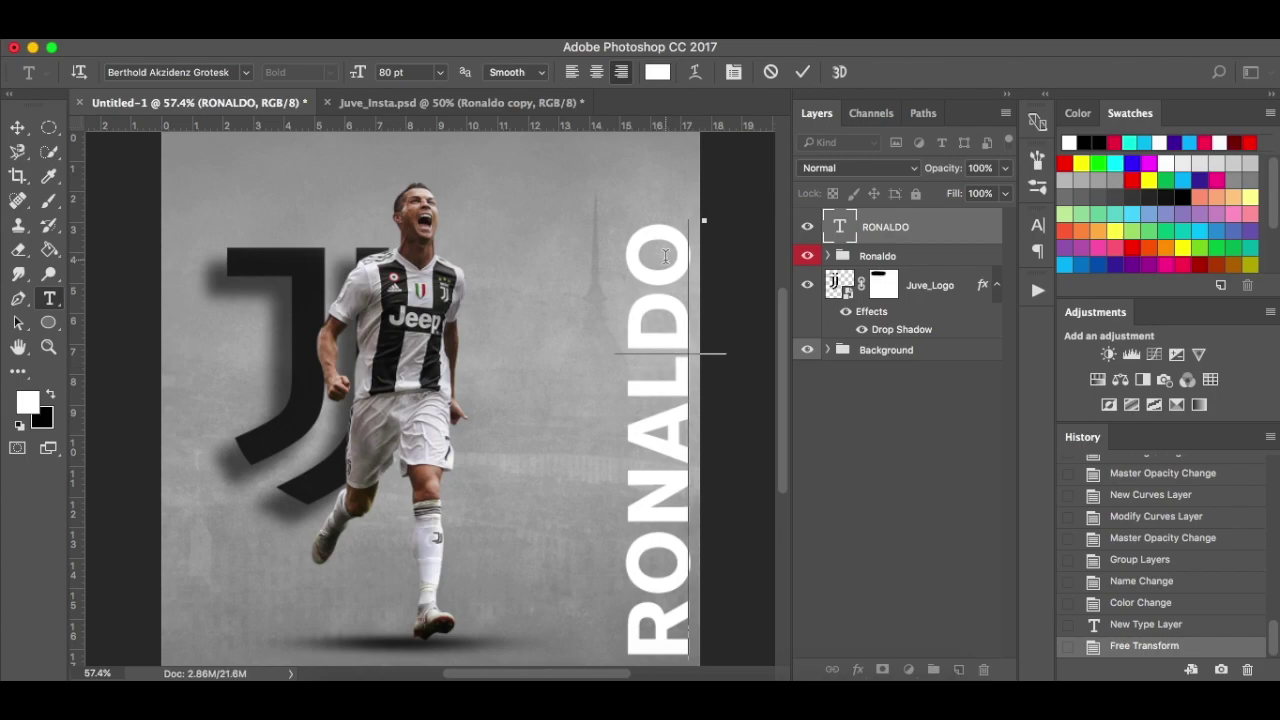
pyautogui.doubleClick(670, 353)
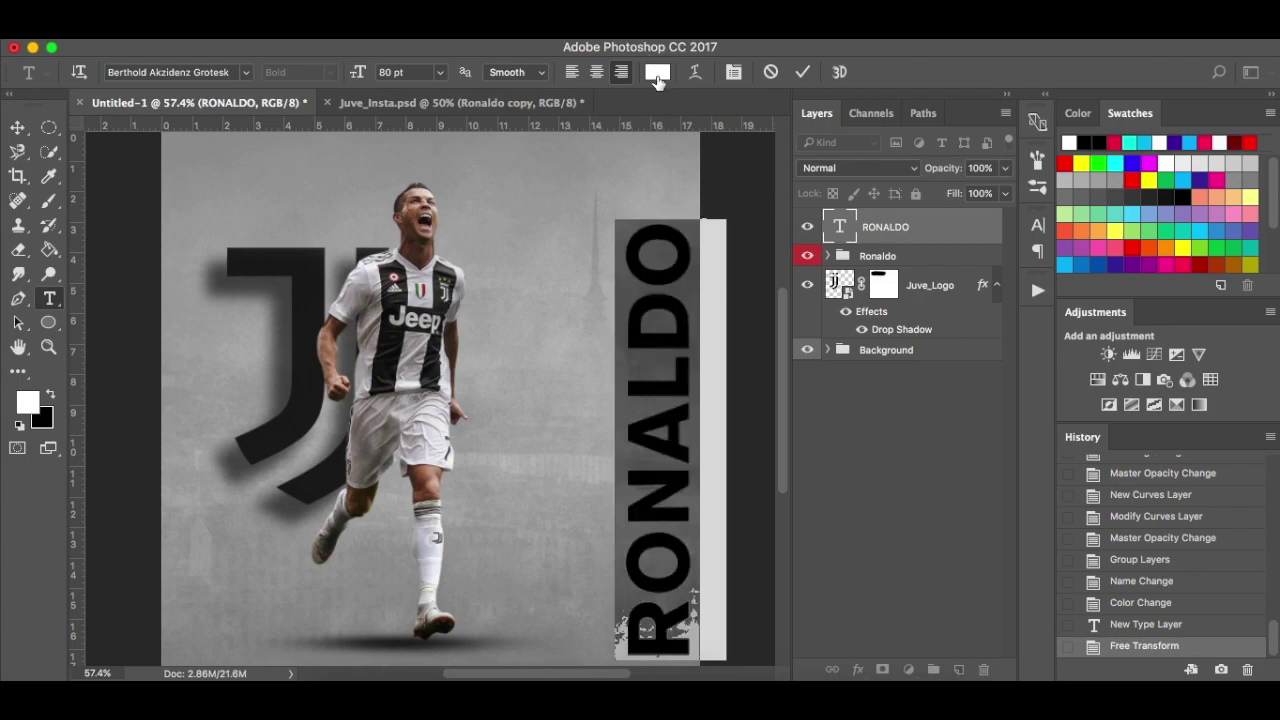
pyautogui.click(657, 73)
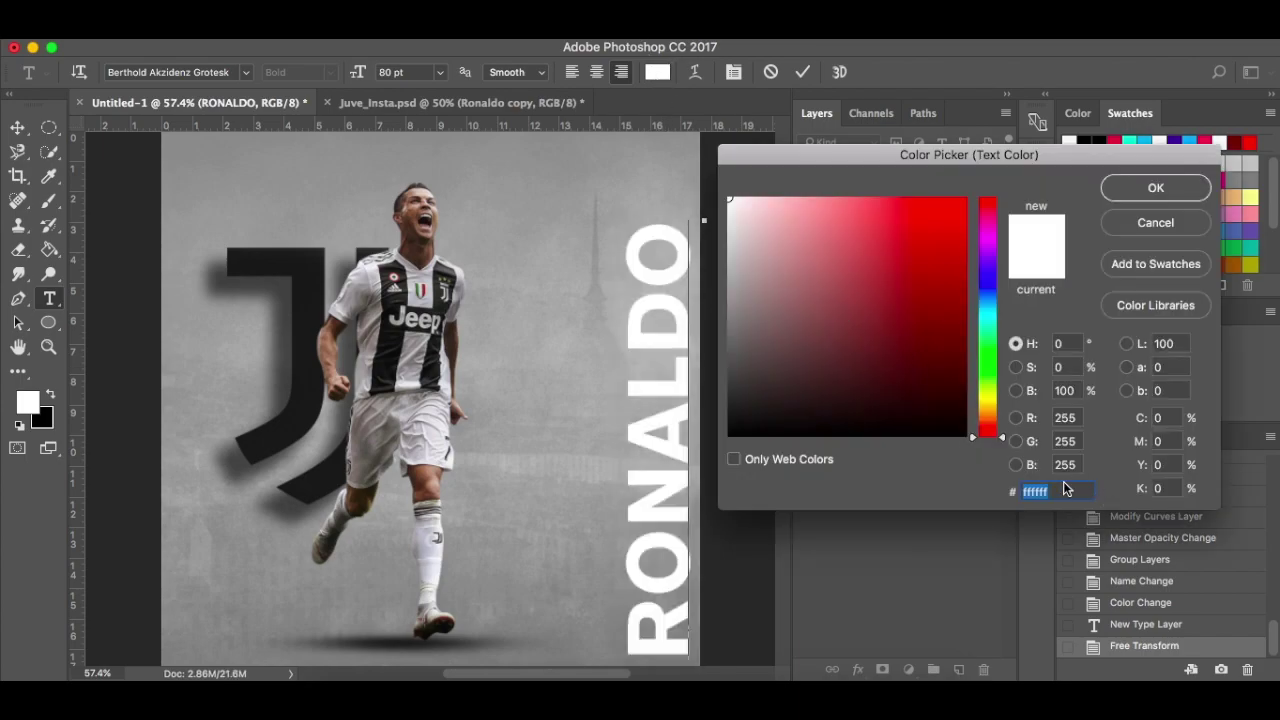
pyautogui.click(603, 316)
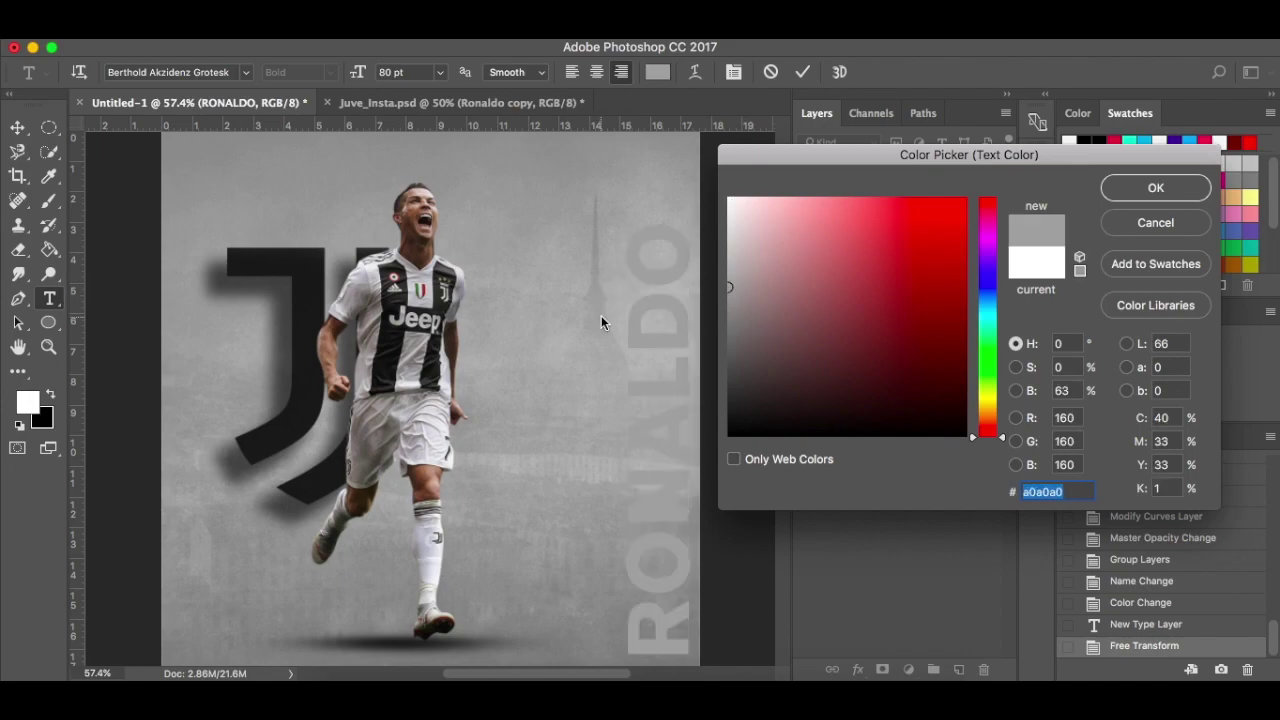
pyautogui.write('9f9f9f')
pyautogui.click(1160, 189)
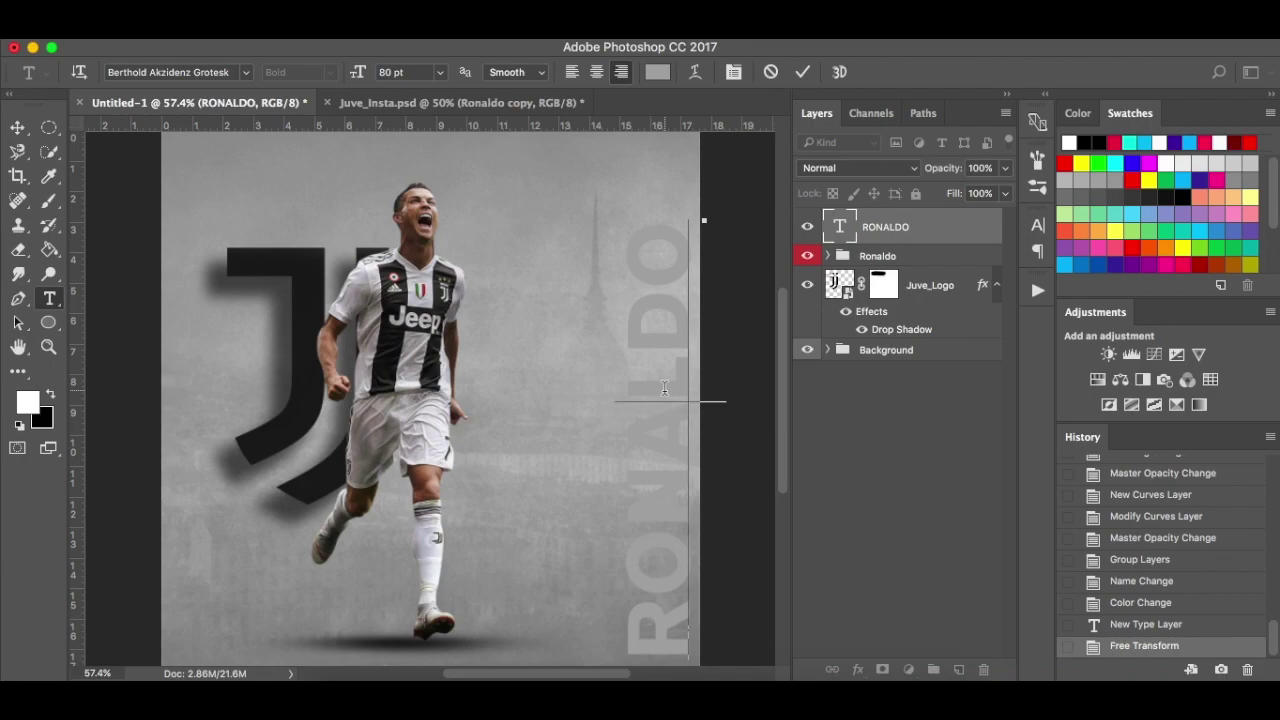
pyautogui.hotkey('ctrl', 'Return')
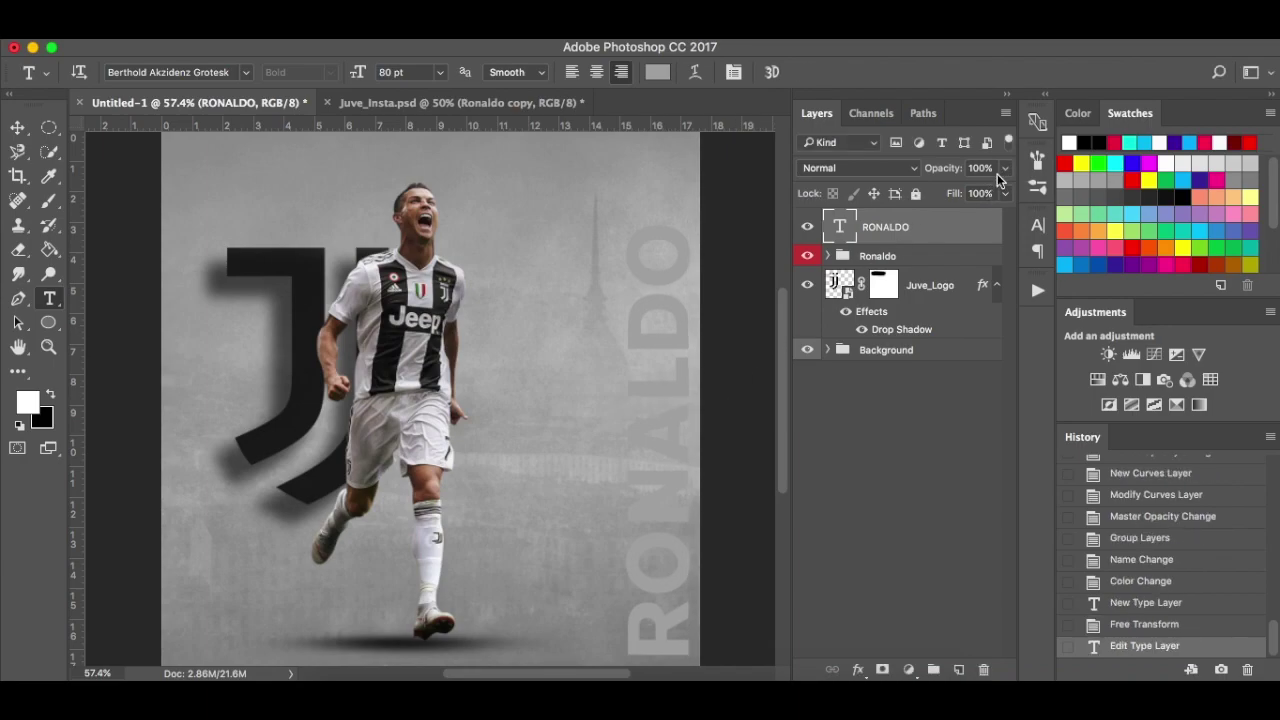
# Lower the RONALDO text layer's opacity to 75%.
pyautogui.click(1007, 169)
pyautogui.moveTo(985, 193); pyautogui.dragTo(985, 193)
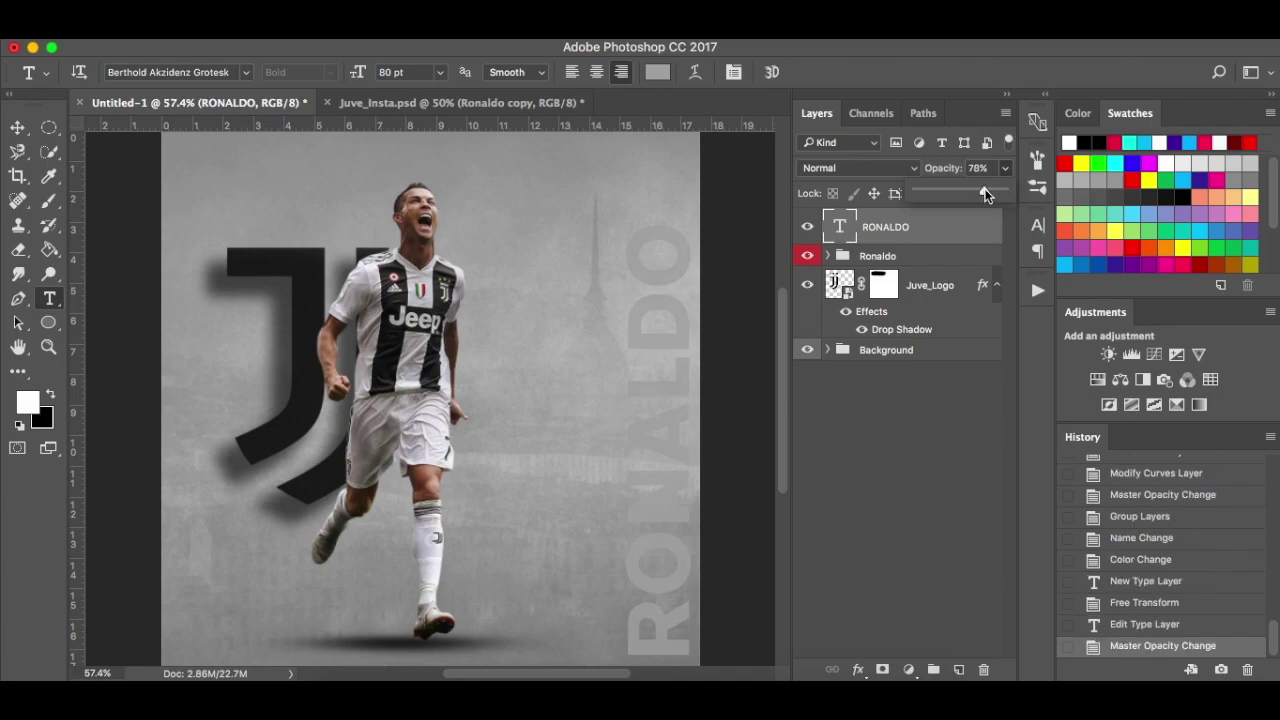
pyautogui.moveTo(985, 193); pyautogui.dragTo(983, 192)
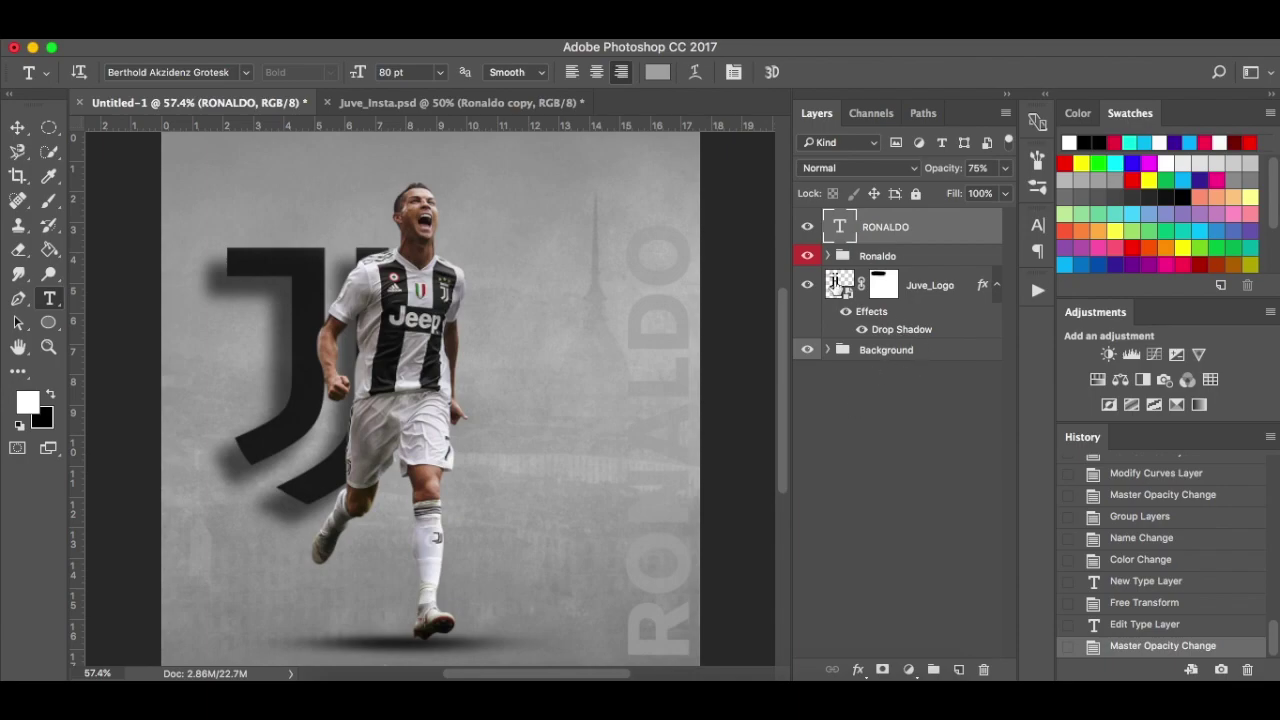
# Add a gray "CR7" text layer directly above the Background group and place it beside the player's legs.
pyautogui.click(953, 360)
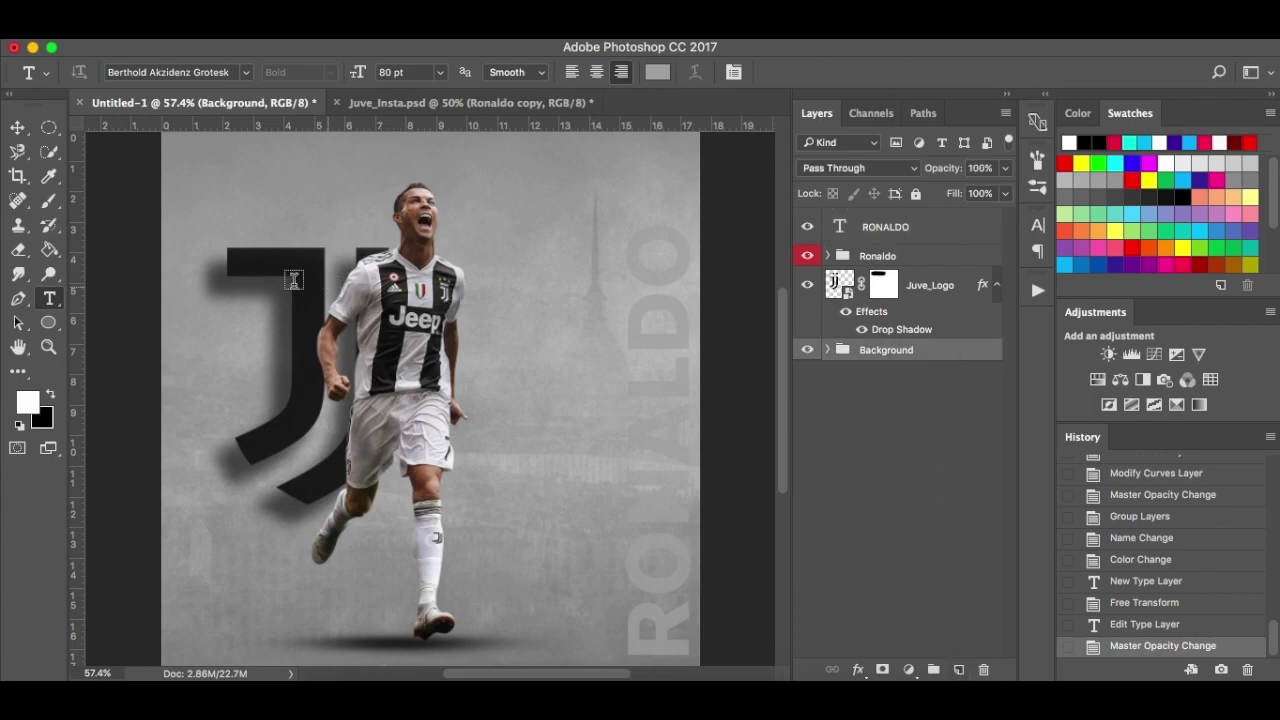
pyautogui.click(491, 284)
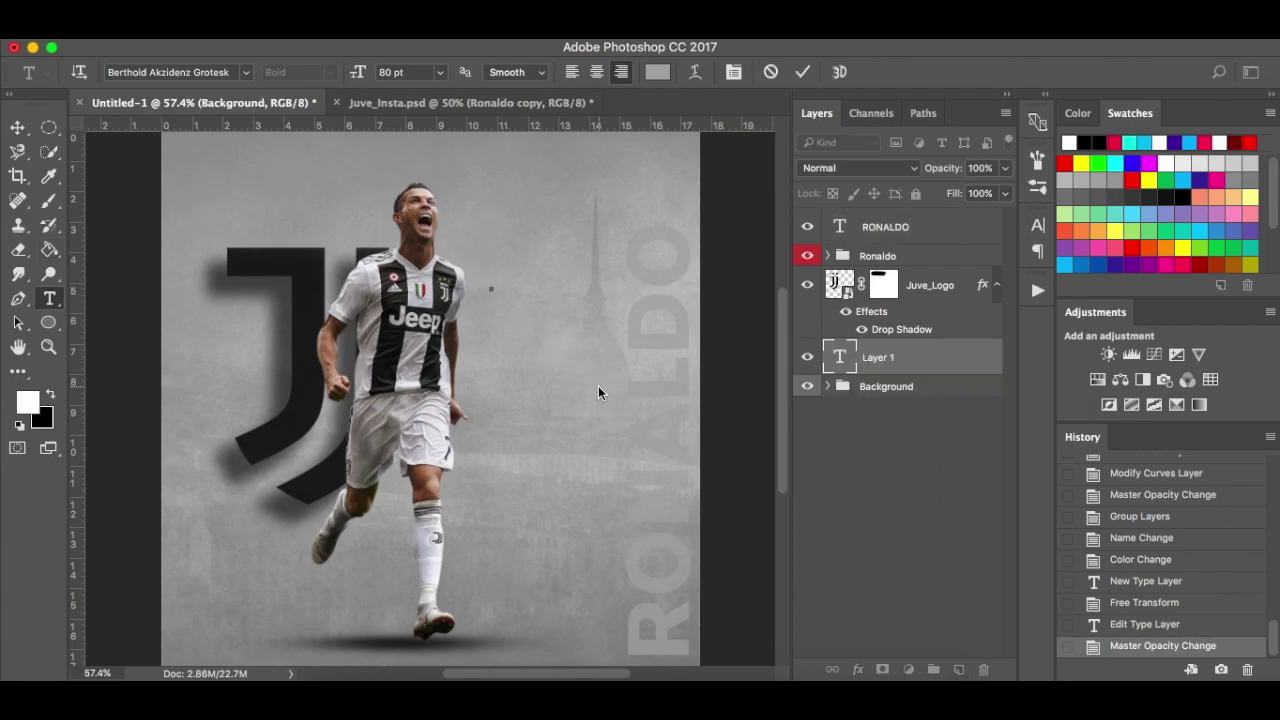
pyautogui.write('-')
pyautogui.moveTo(514, 343); pyautogui.dragTo(620, 549)
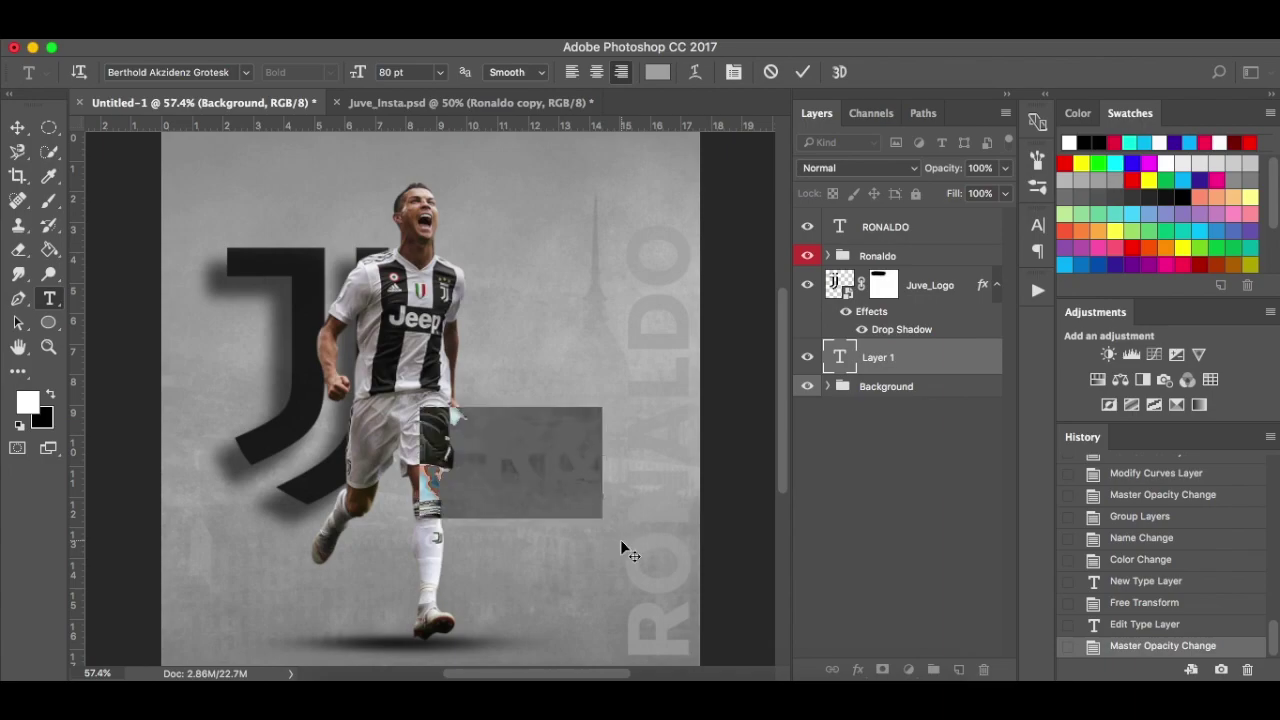
pyautogui.click(572, 470)
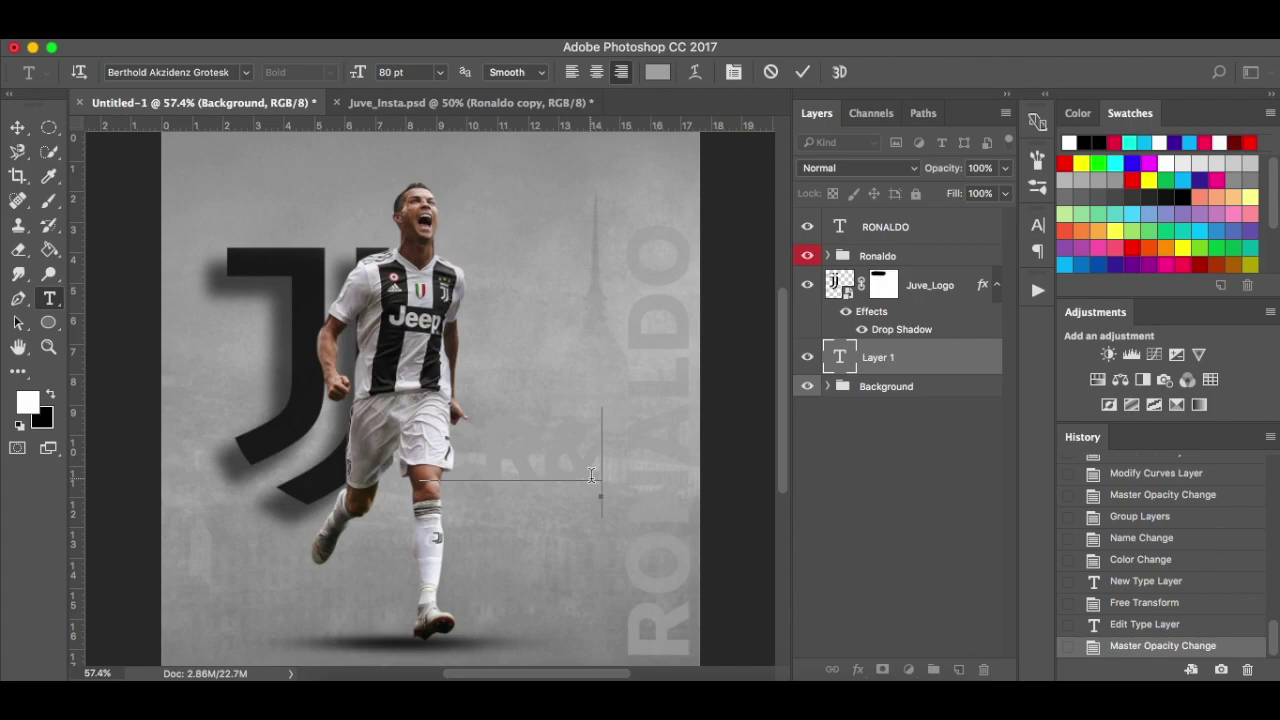
pyautogui.press('super+a')
pyautogui.click(656, 73)
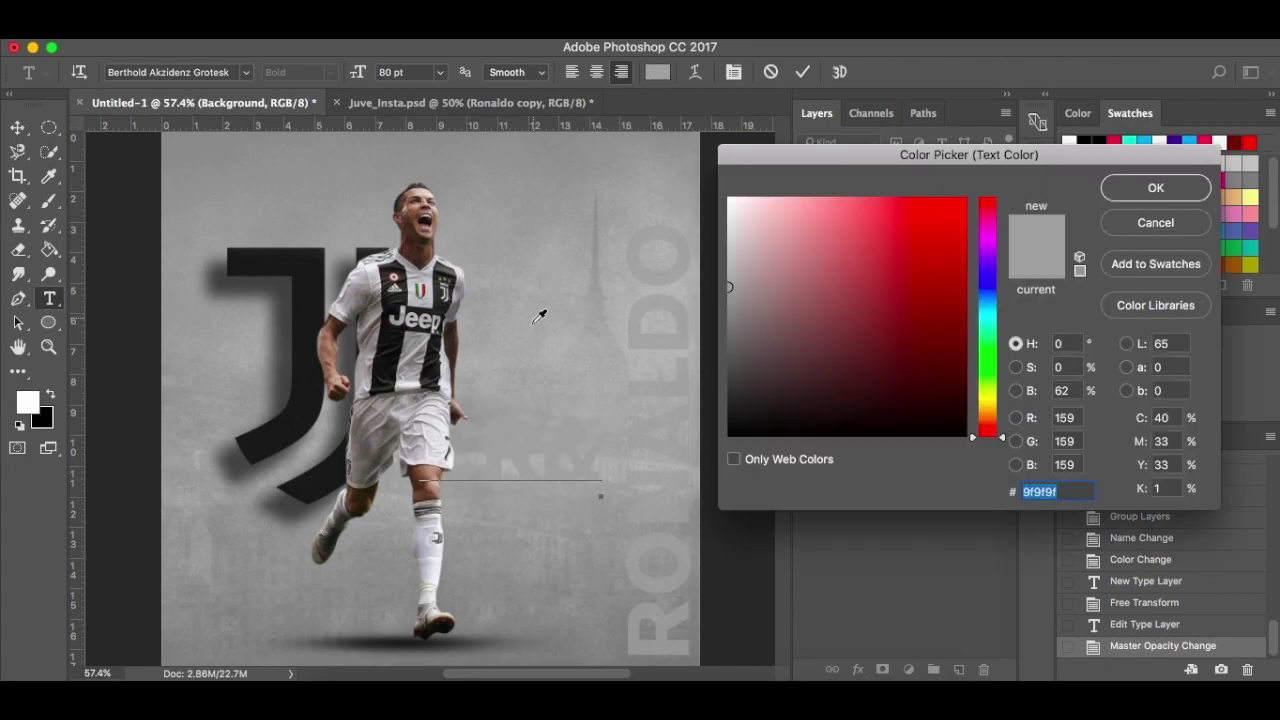
pyautogui.click(529, 521)
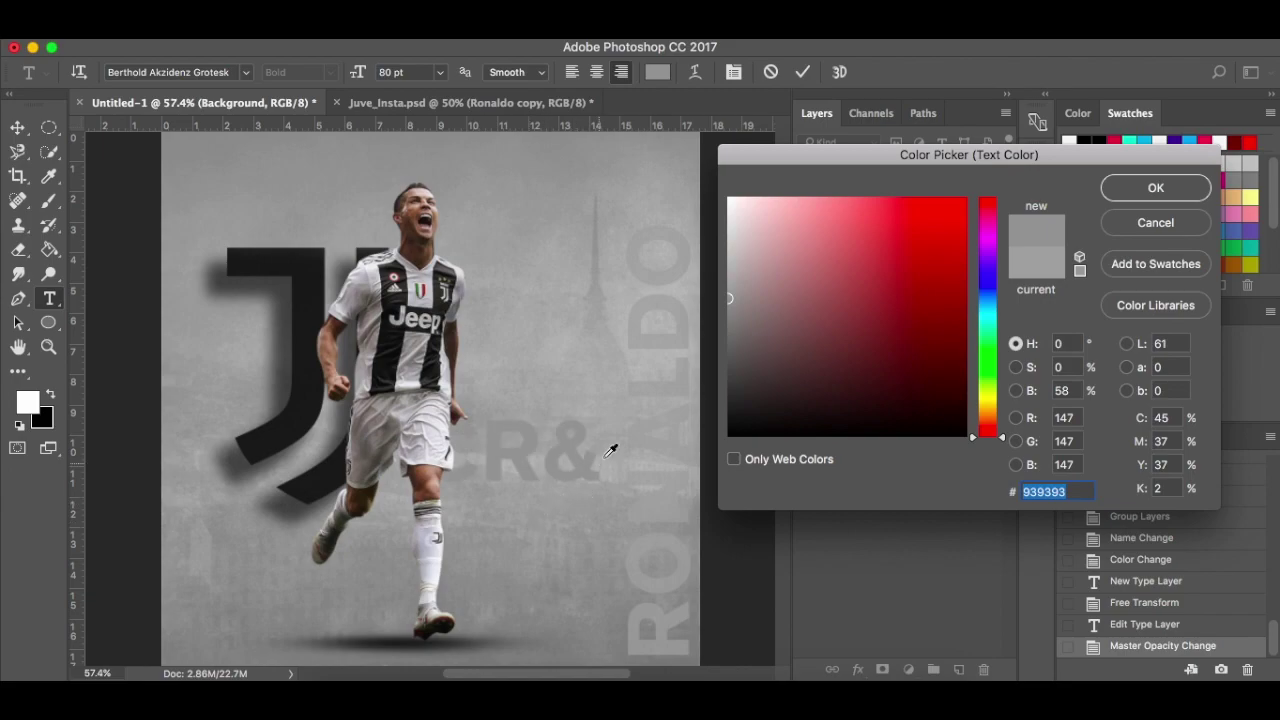
pyautogui.click(1130, 222)
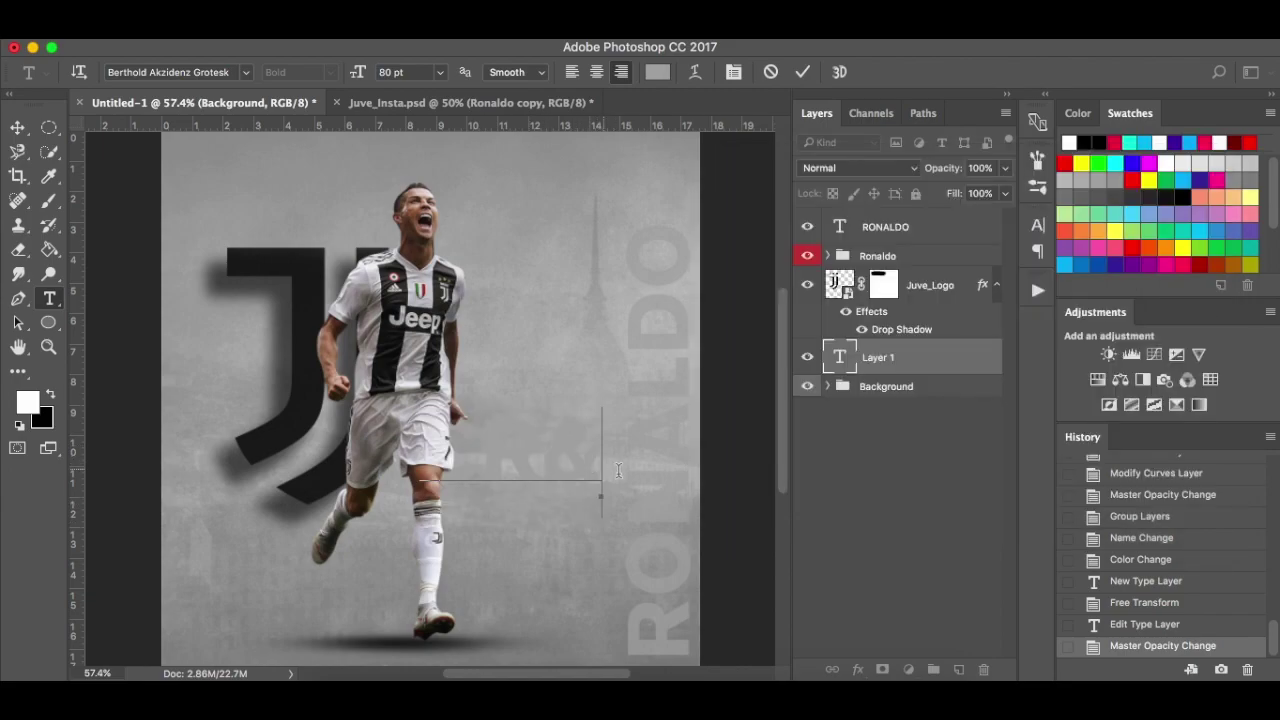
# Move the new CR7 text to the upper part of the poster and set its font size to 300 pt.
pyautogui.moveTo(578, 506); pyautogui.dragTo(400, 255)
pyautogui.press('super+a')
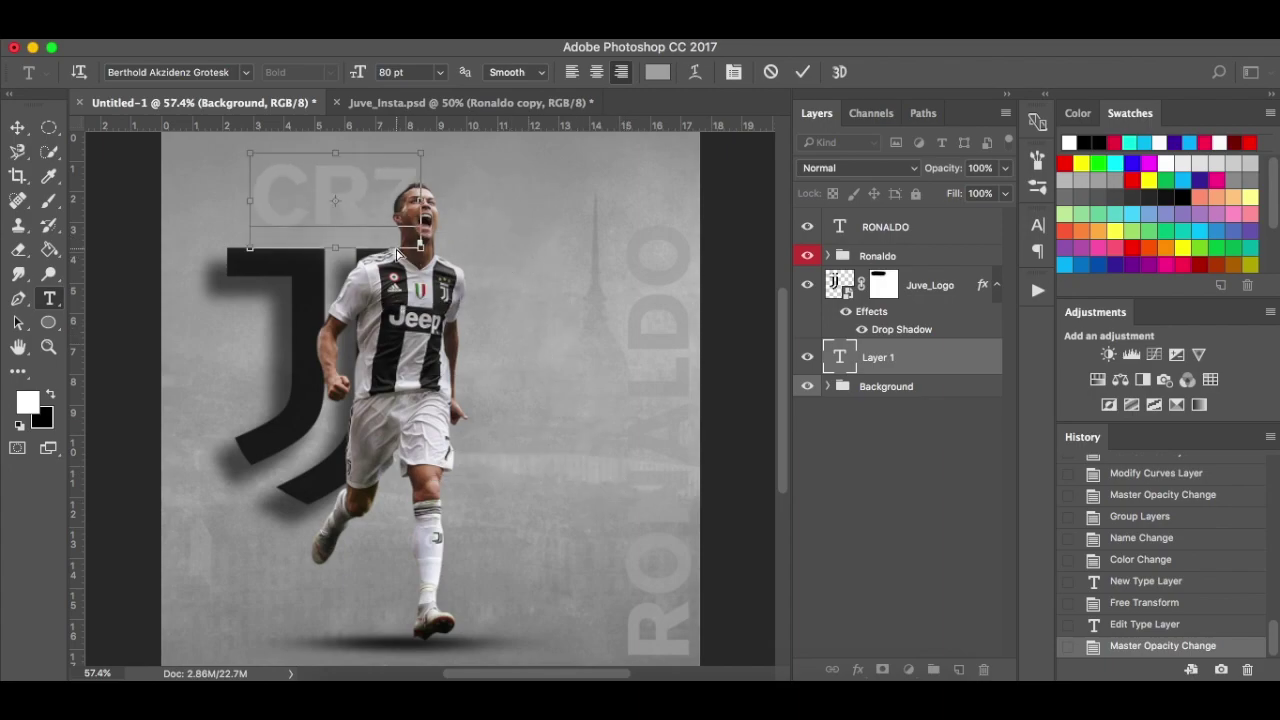
pyautogui.click(386, 70)
pyautogui.write('400')
pyautogui.press('Return')
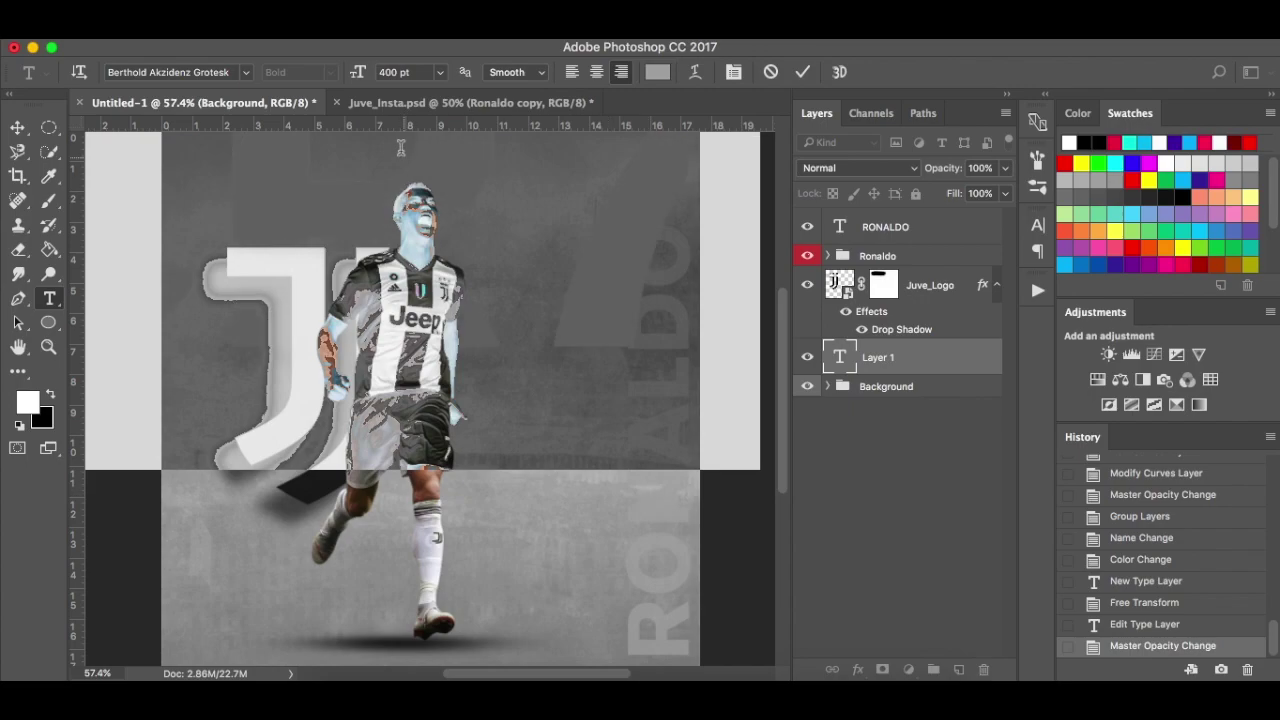
pyautogui.doubleClick(395, 73)
pyautogui.write('300')
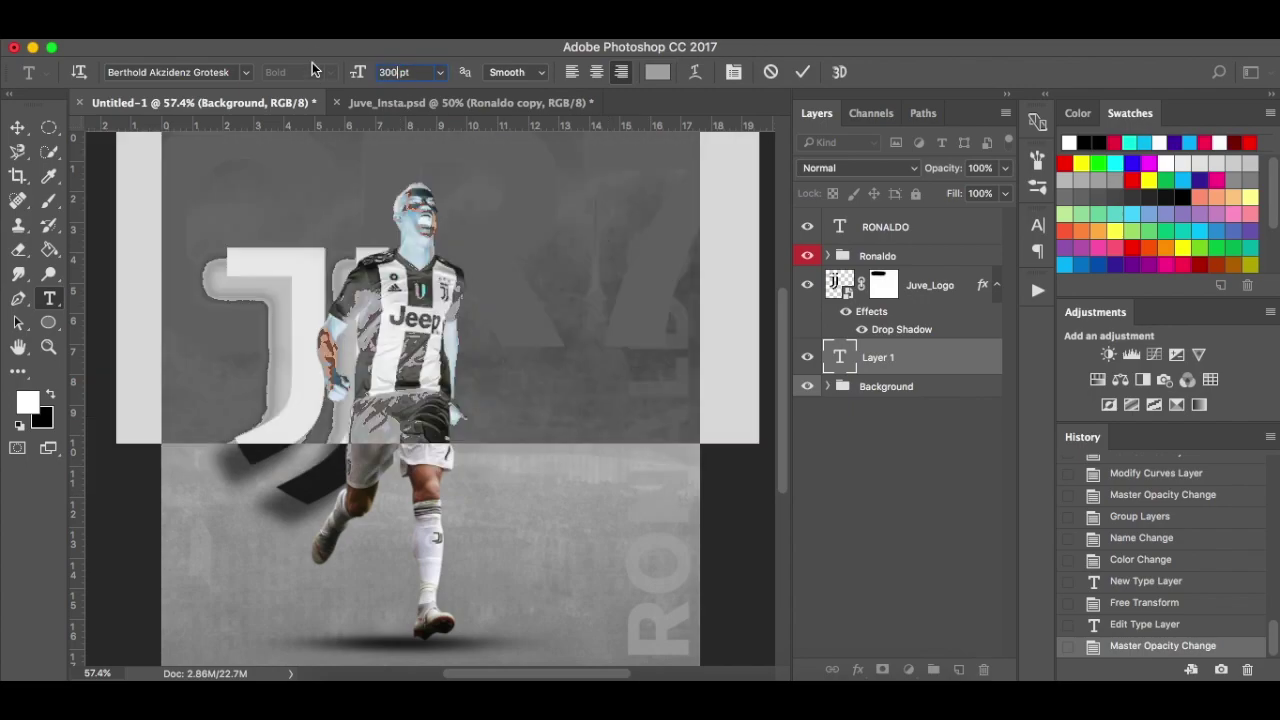
pyautogui.click(567, 281)
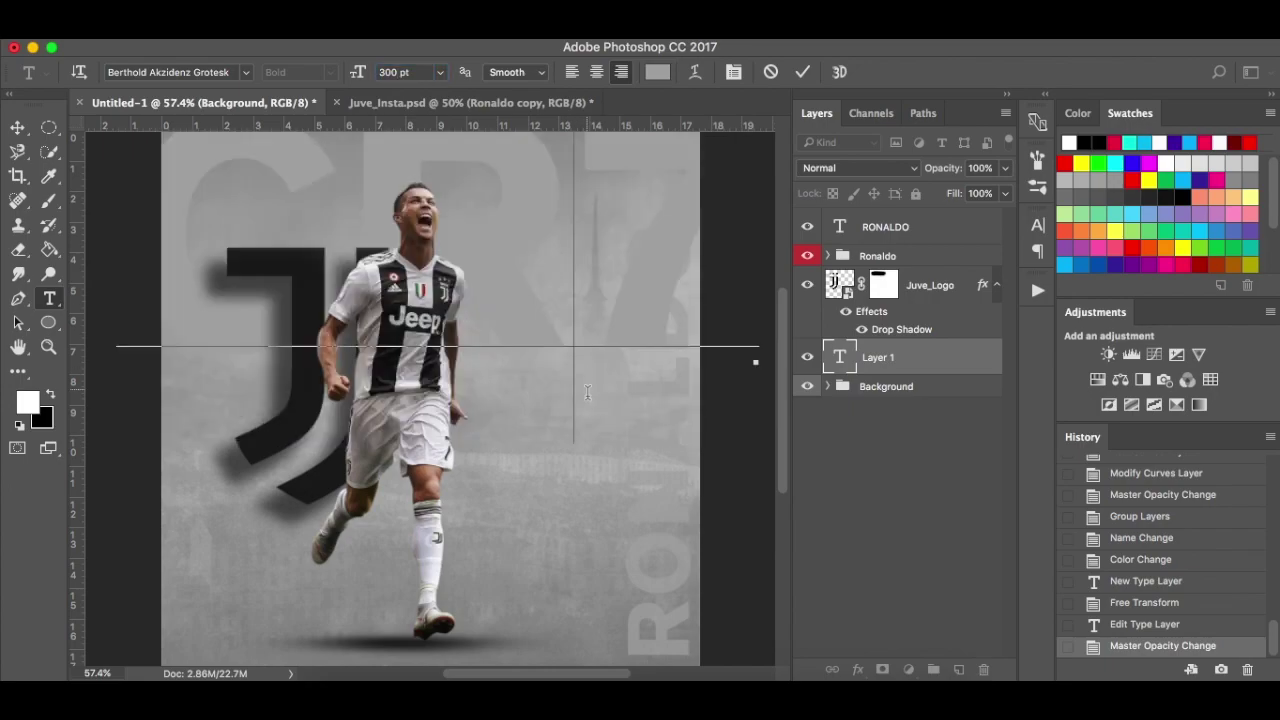
pyautogui.click(17, 127)
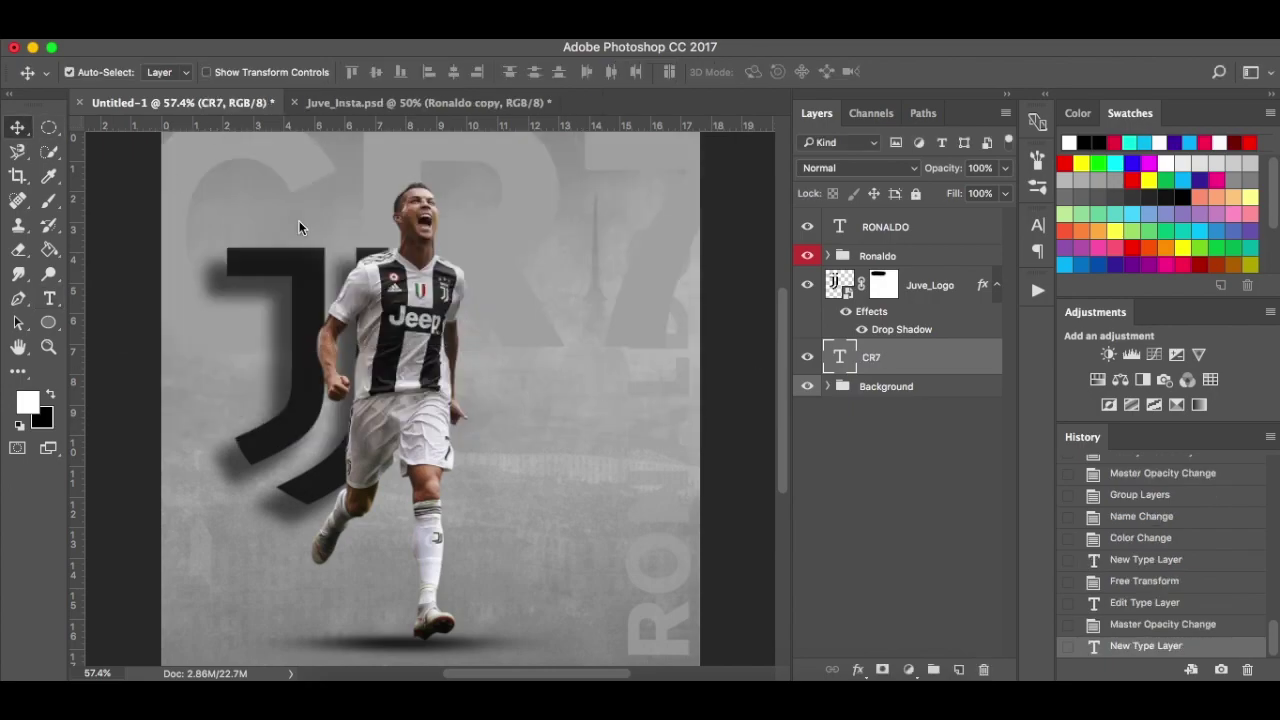
pyautogui.moveTo(581, 369); pyautogui.dragTo(576, 384)
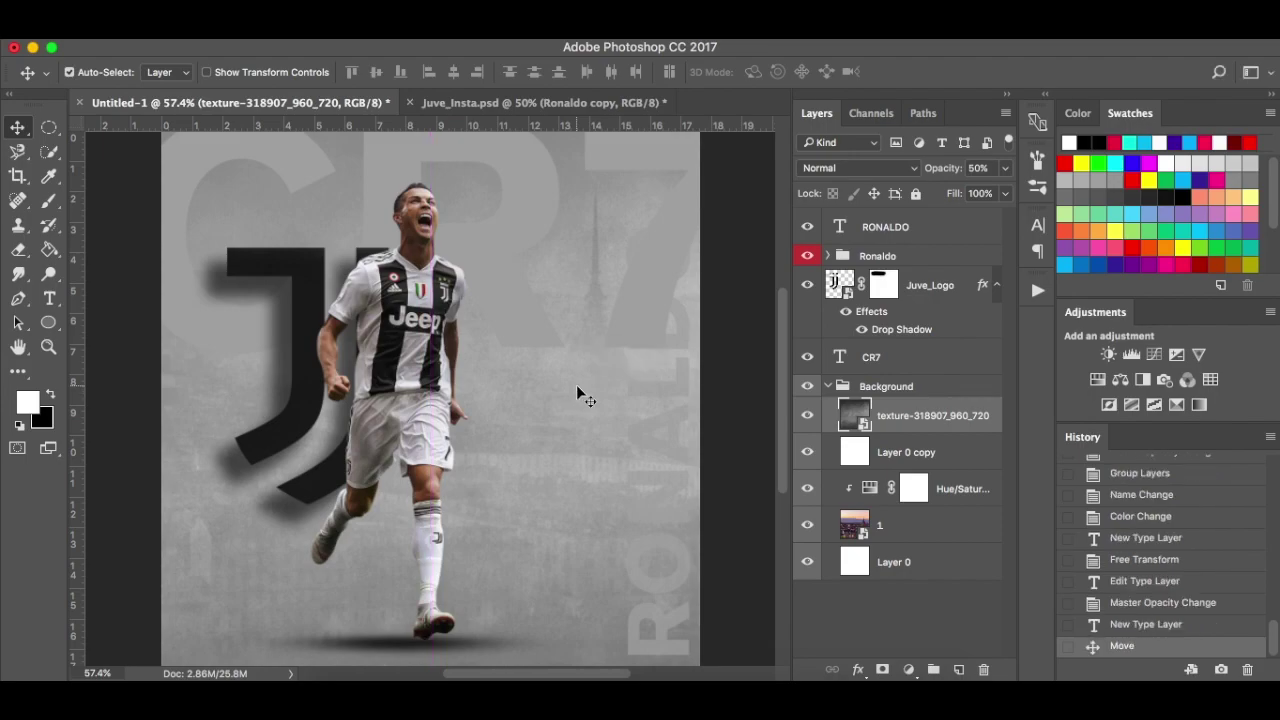
pyautogui.hotkey('ctrl', 'z')
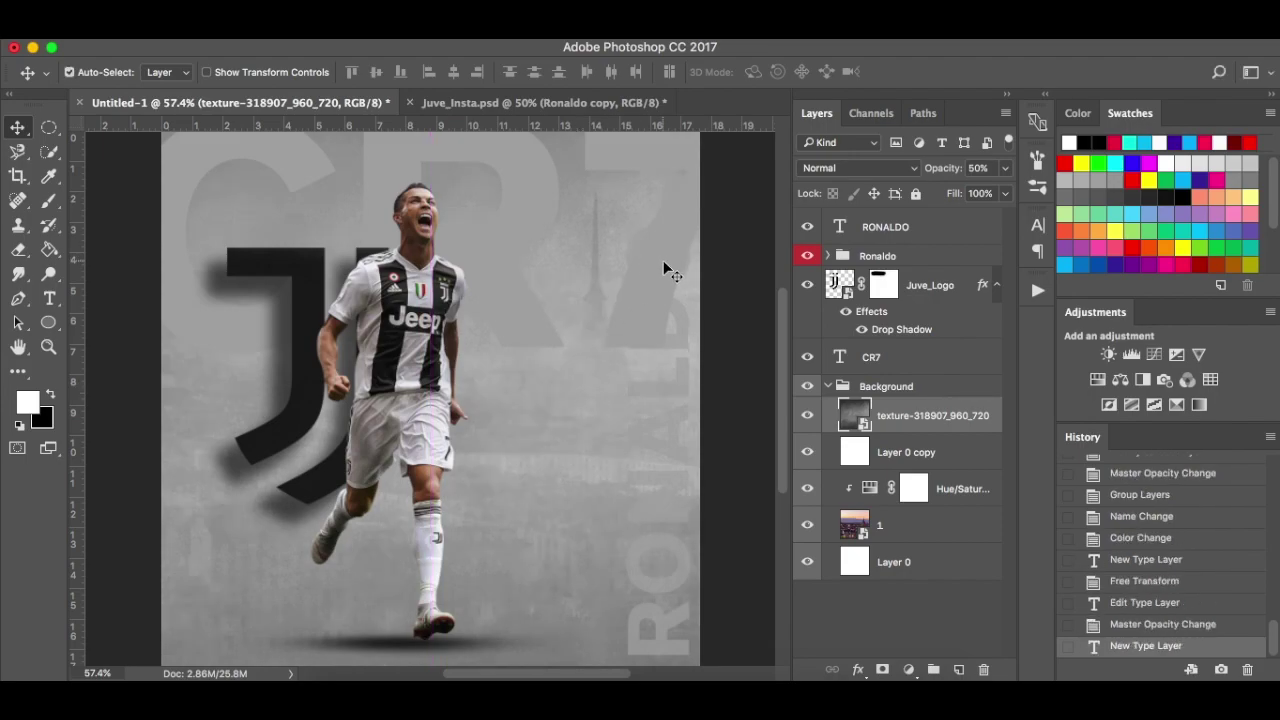
pyautogui.click(928, 362)
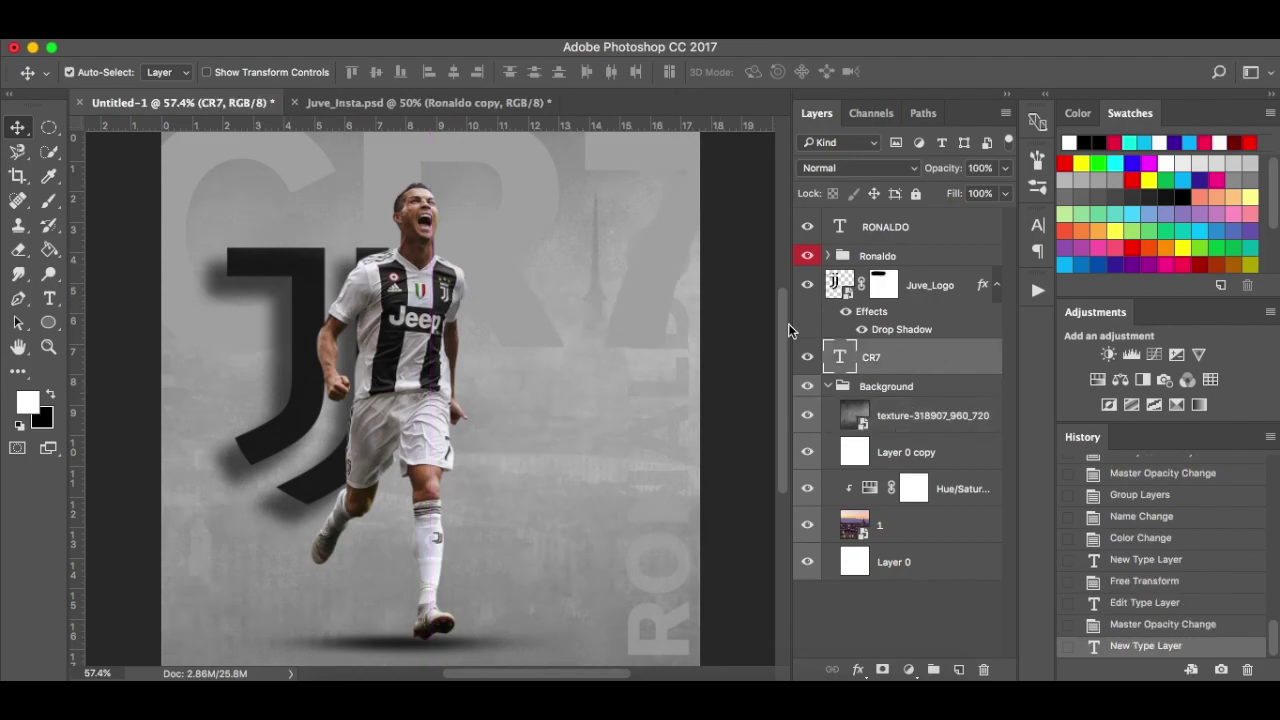
pyautogui.moveTo(652, 285); pyautogui.dragTo(645, 304)
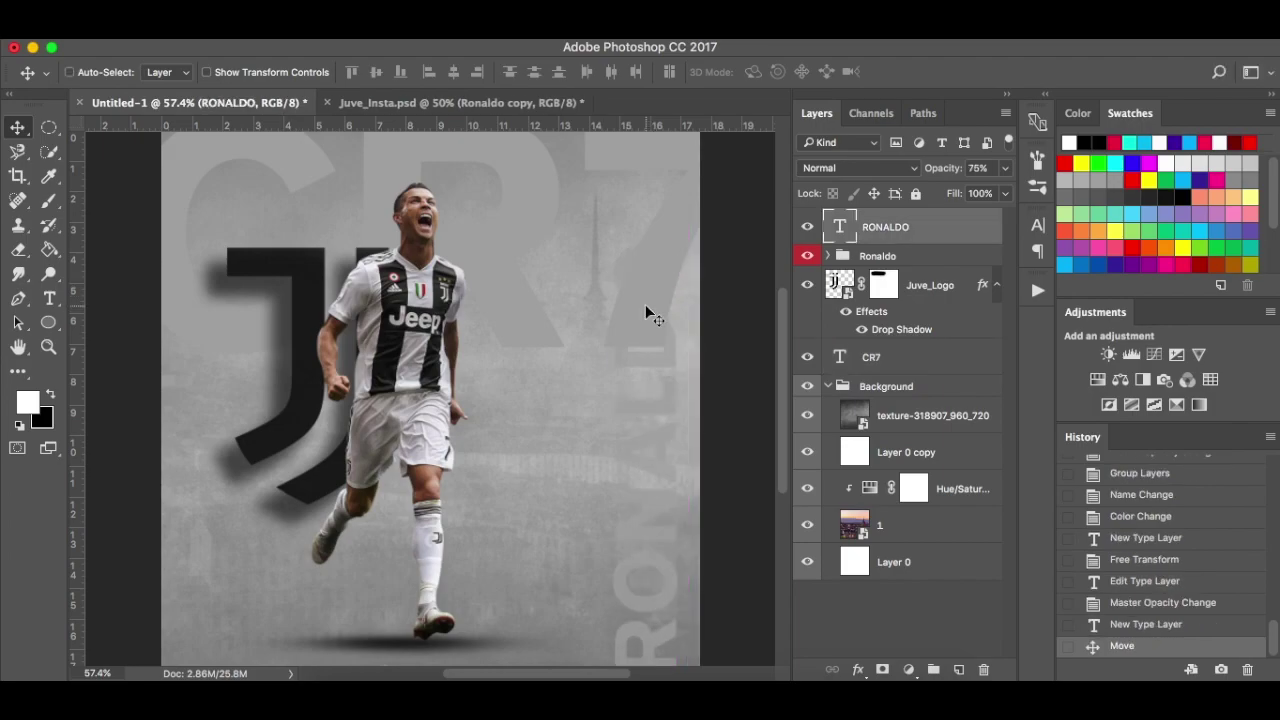
pyautogui.hotkey('ctrl', 'z')
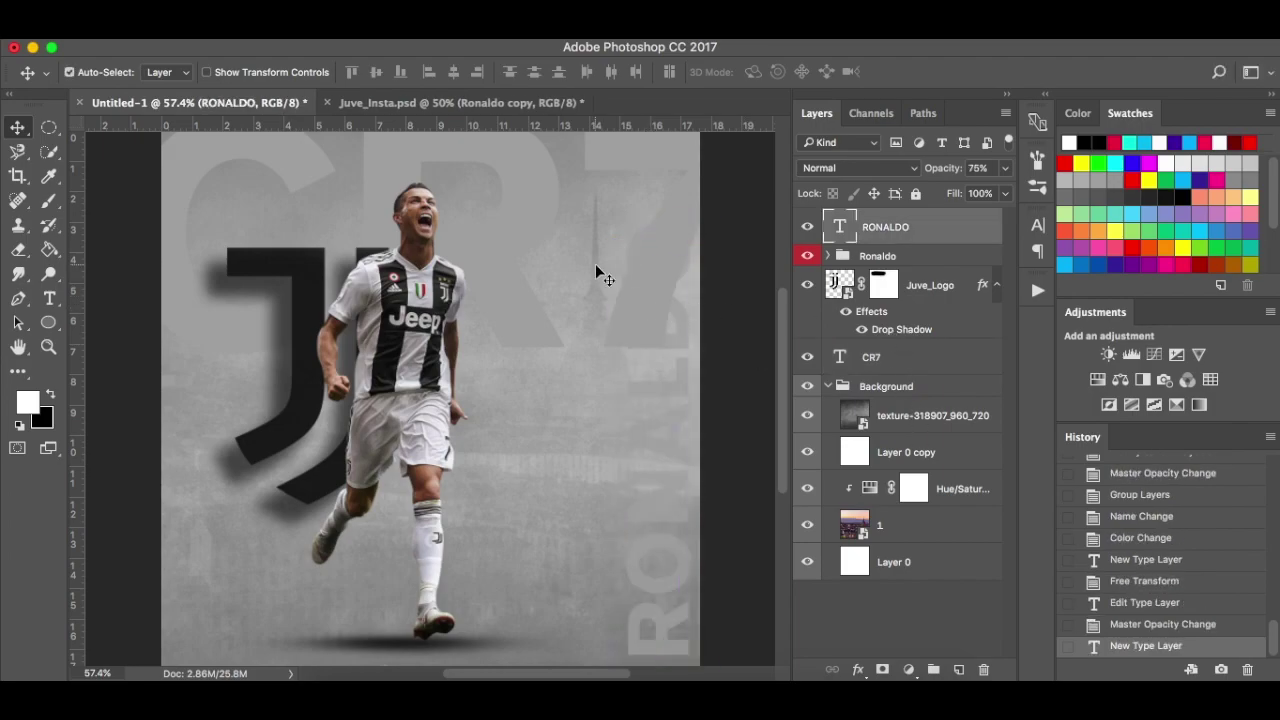
# Nudge the CR7 text slightly down and lower its layer opacity to 75%.
pyautogui.click(927, 368)
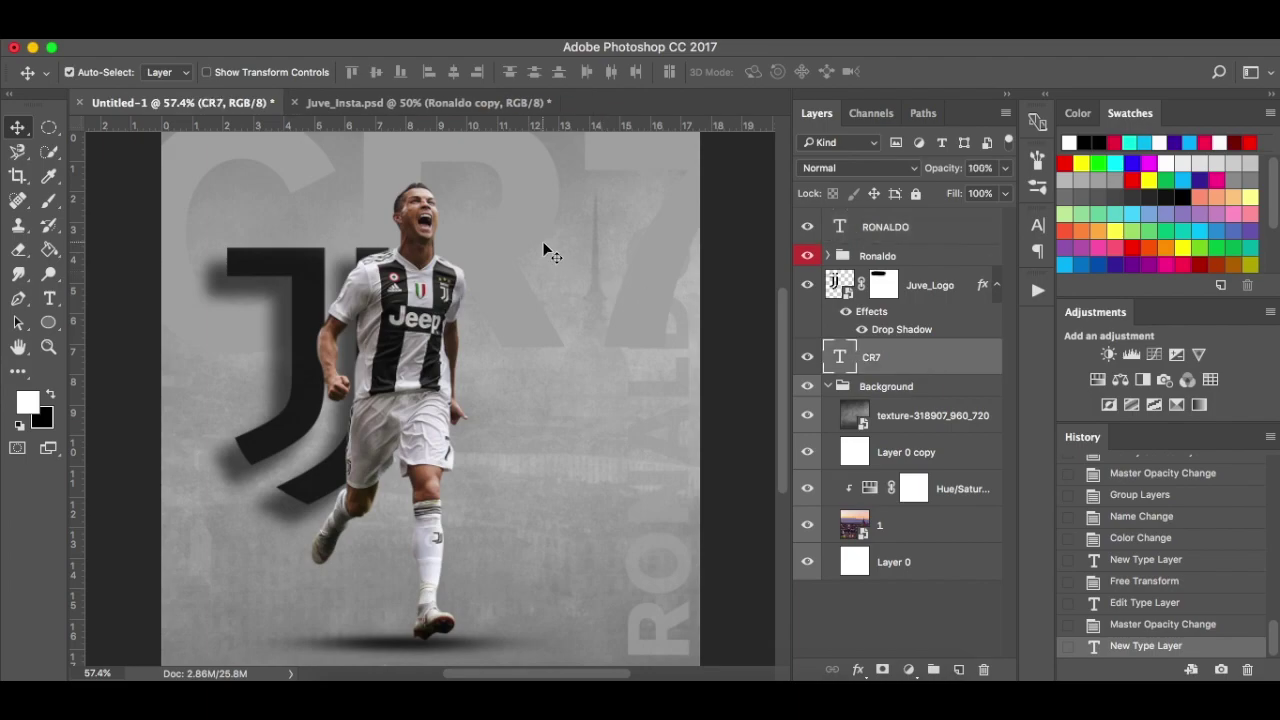
pyautogui.moveTo(537, 240); pyautogui.dragTo(543, 262)
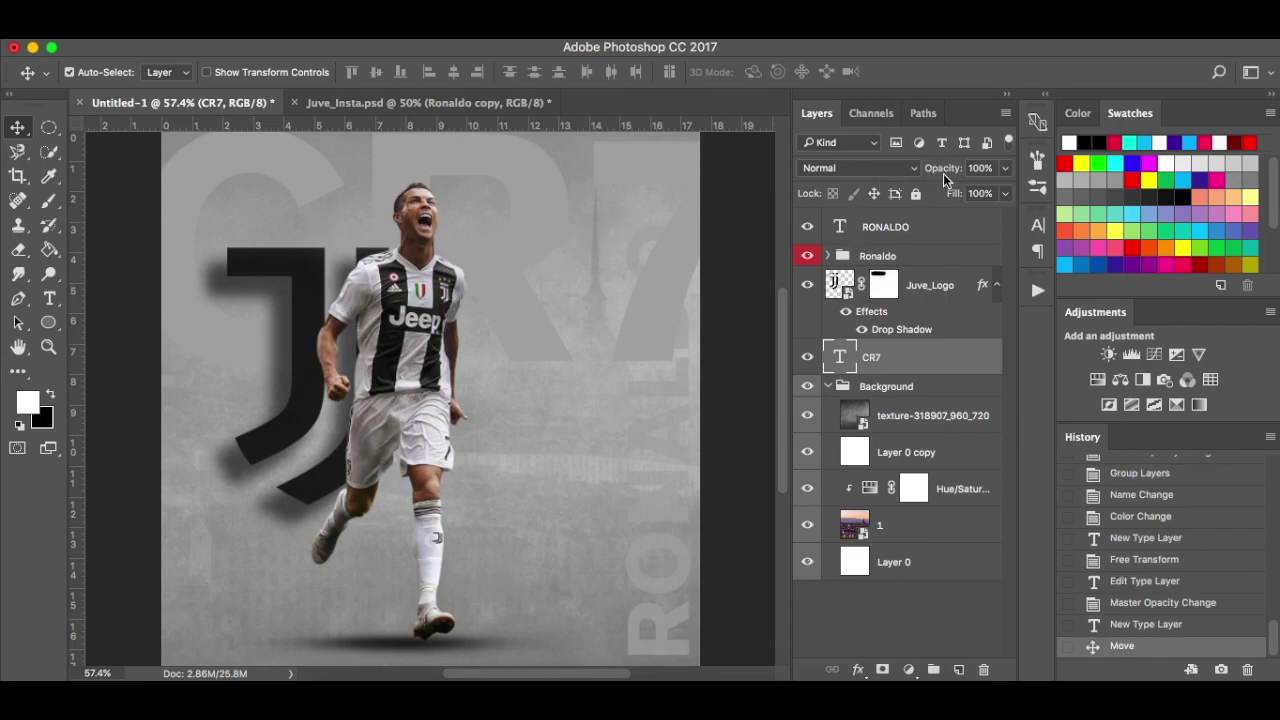
pyautogui.click(1006, 169)
pyautogui.moveTo(1006, 190); pyautogui.dragTo(952, 193)
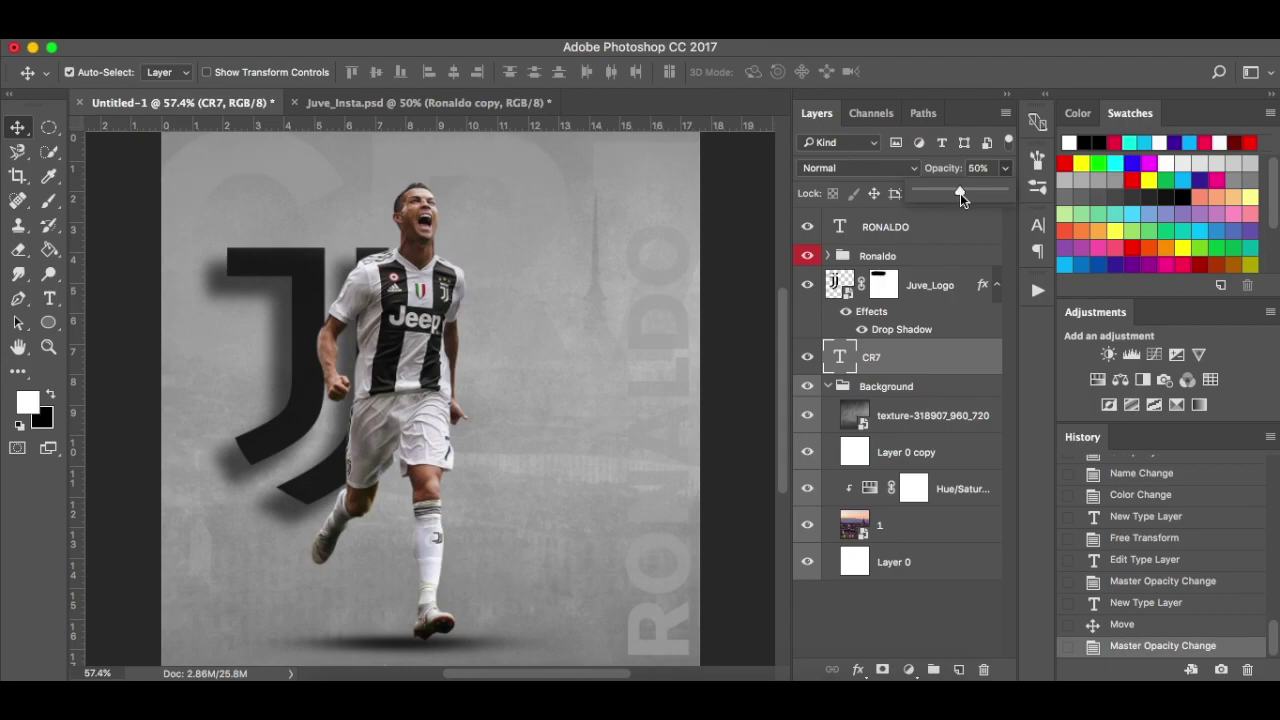
pyautogui.moveTo(967, 195); pyautogui.dragTo(976, 195)
# Switch to Juve_Insta.psd, sample the gray of its large CR7 lettering and check the color's hex code.
pyautogui.click(438, 106)
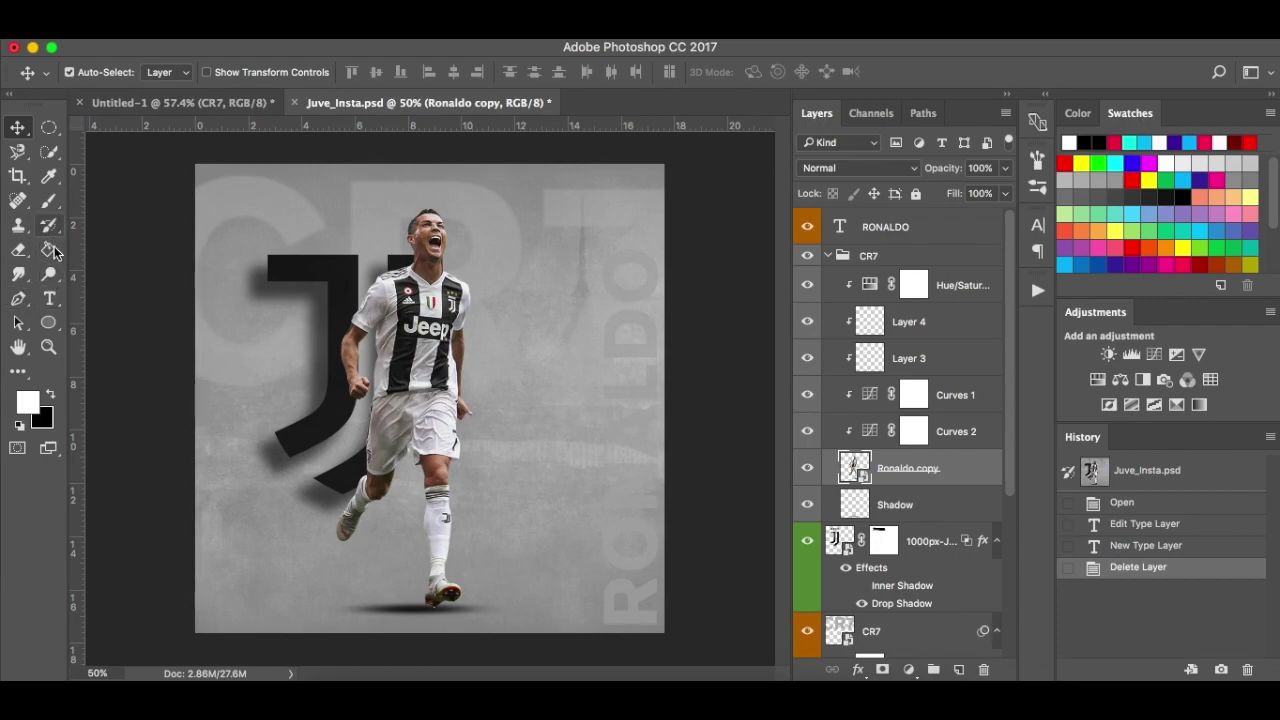
pyautogui.click(48, 176)
pyautogui.click(269, 201)
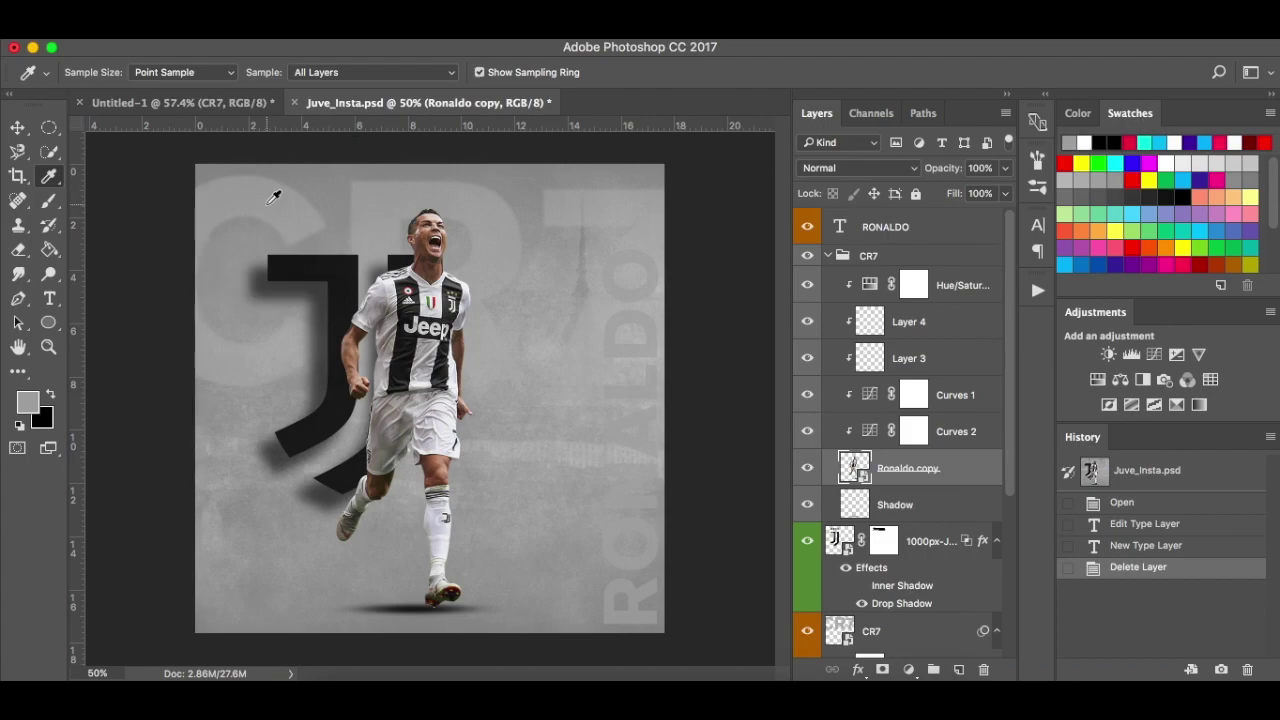
pyautogui.click(27, 402)
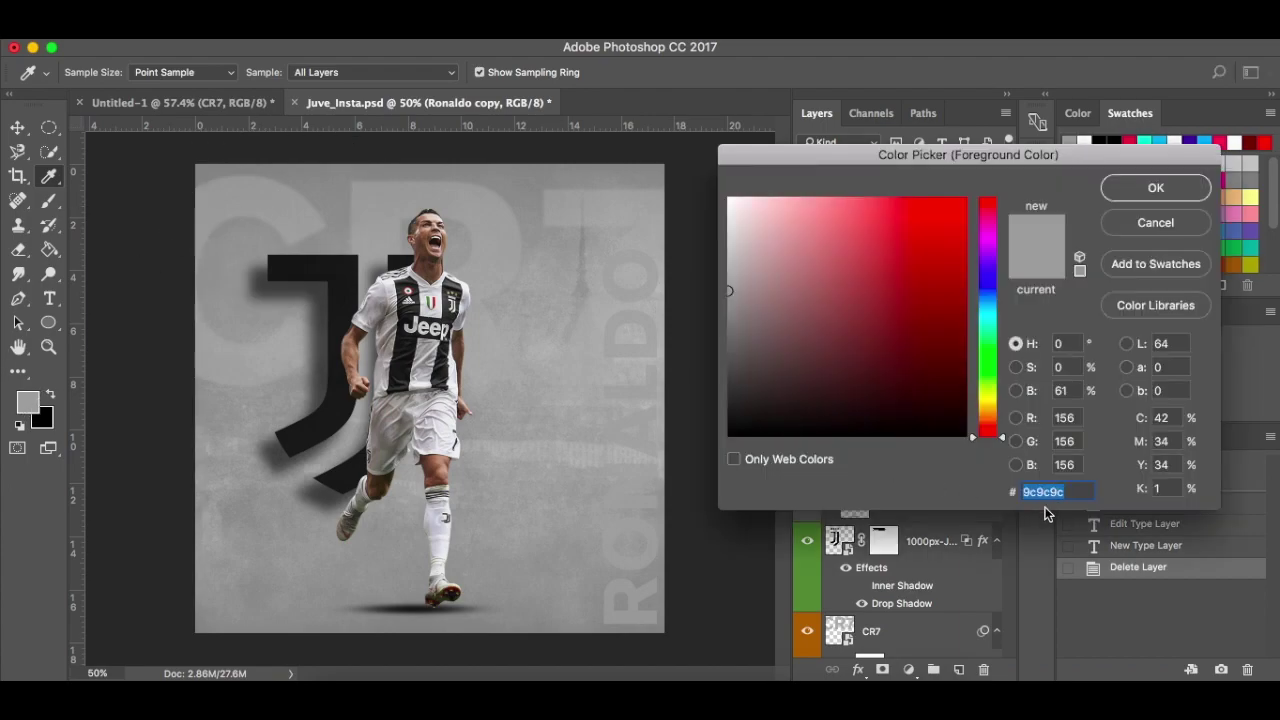
pyautogui.click(1155, 222)
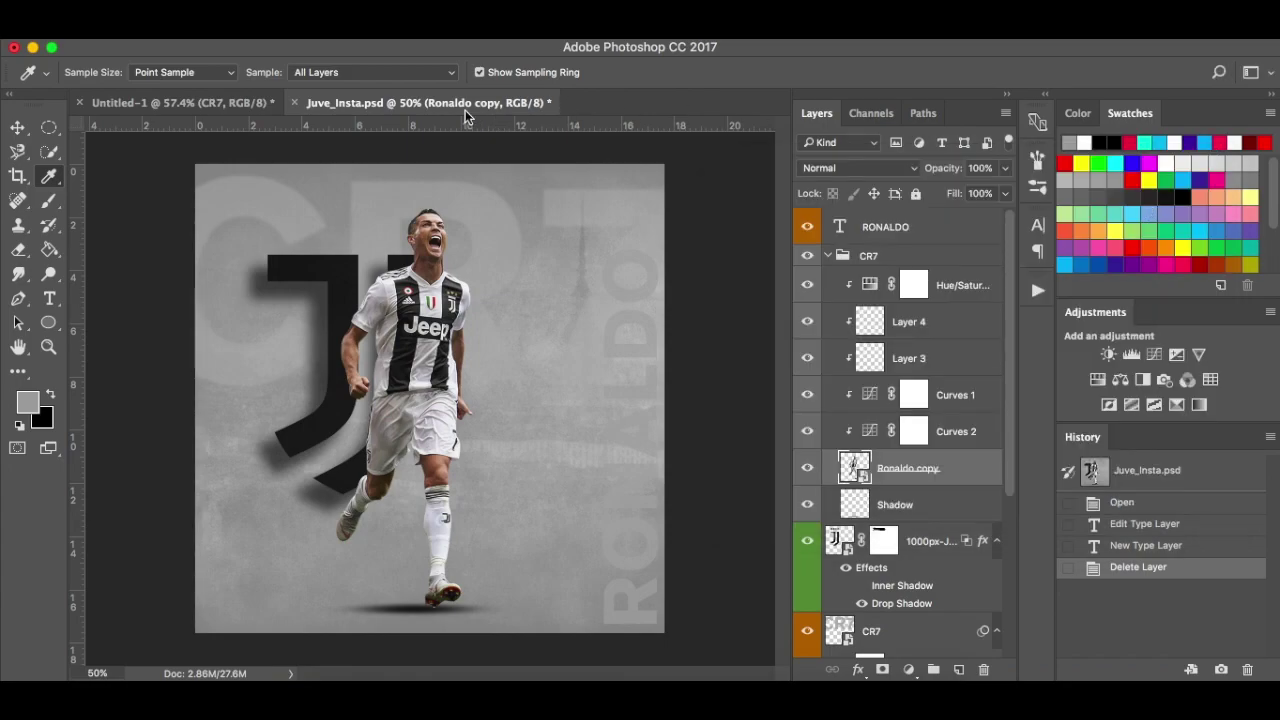
# Back in Untitled-1, recolor the whole CR7 text to the gray 9c9c9c.
pyautogui.click(236, 104)
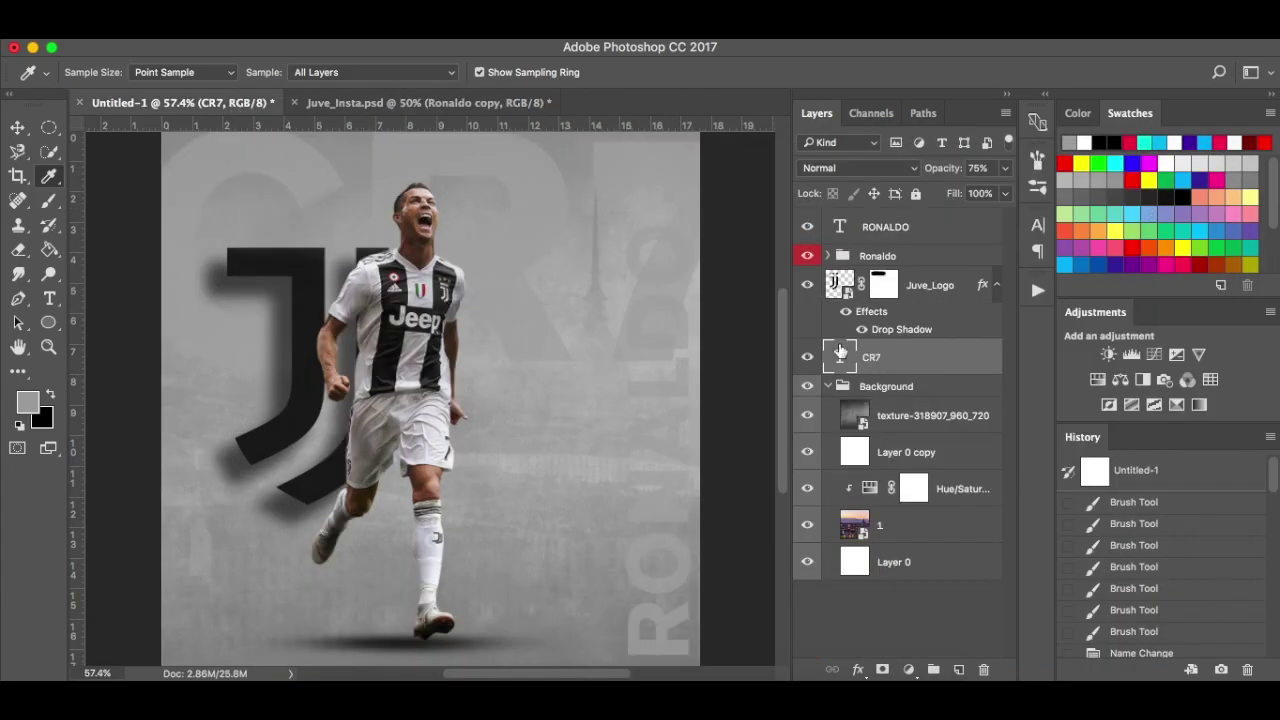
pyautogui.press('t')
pyautogui.click(541, 254)
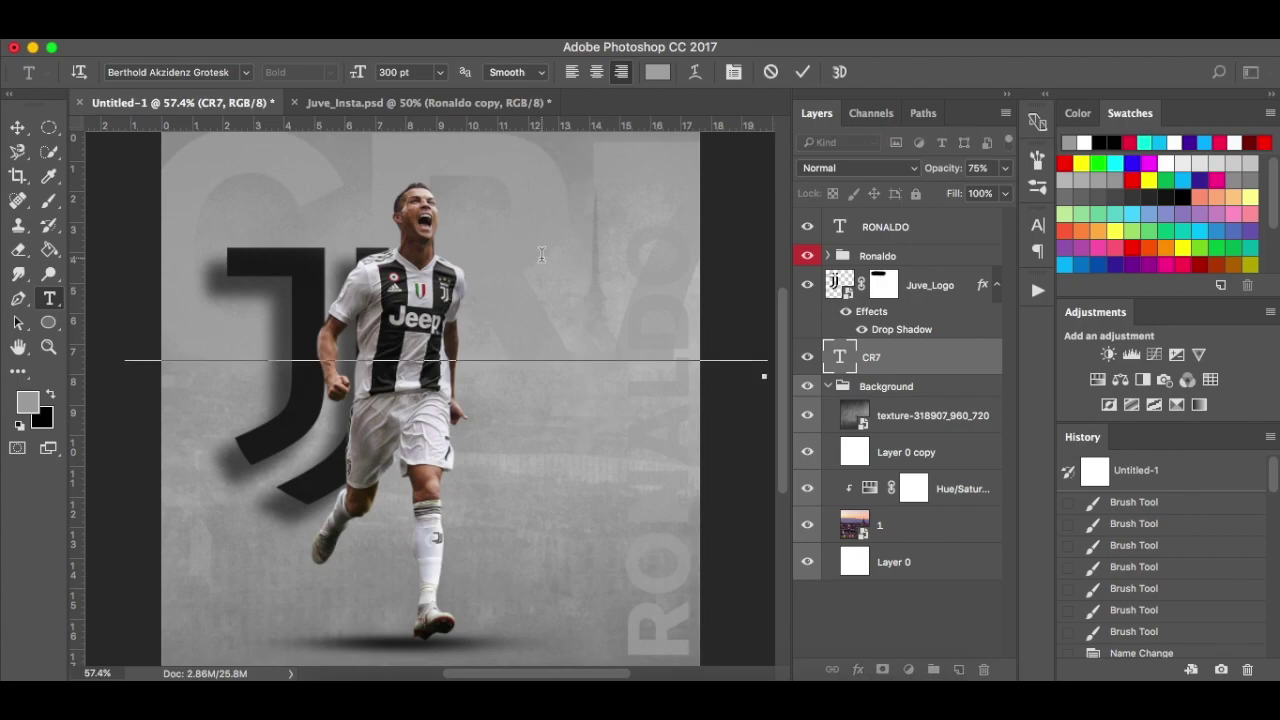
pyautogui.hotkey('ctrl', 'a')
pyautogui.click(656, 72)
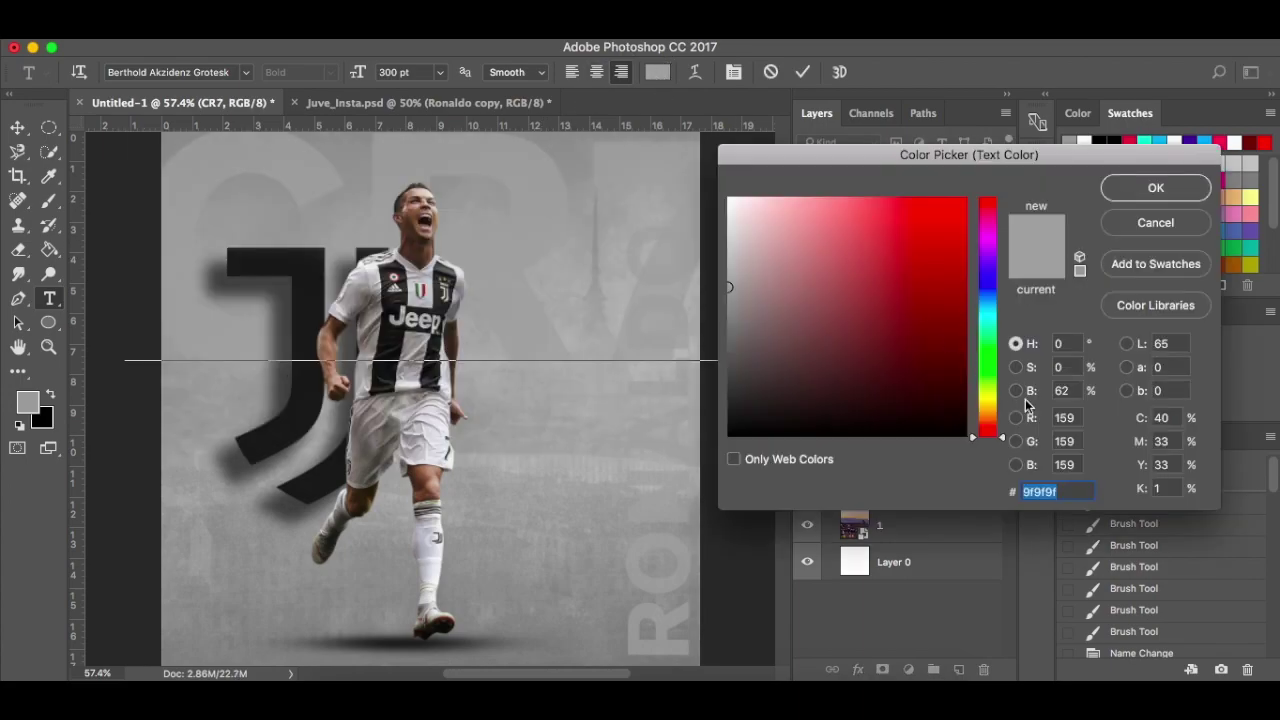
pyautogui.write('9c')
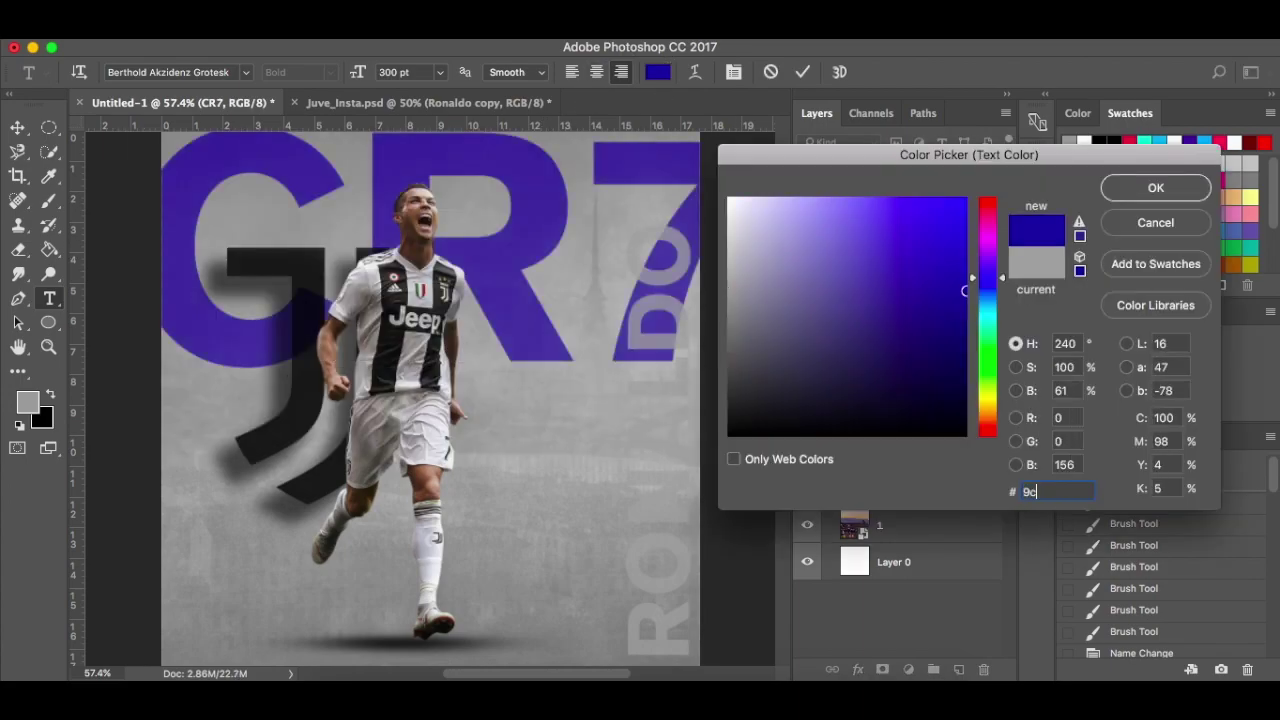
pyautogui.write('9c9c')
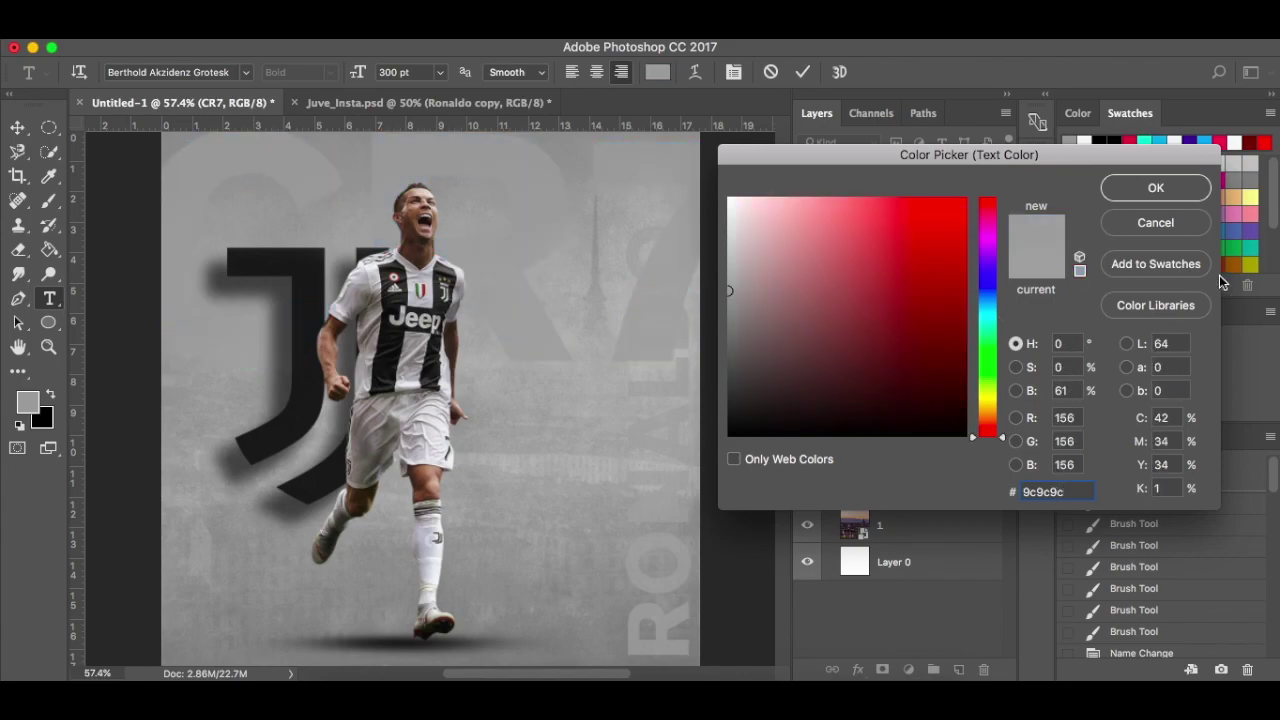
pyautogui.click(1155, 188)
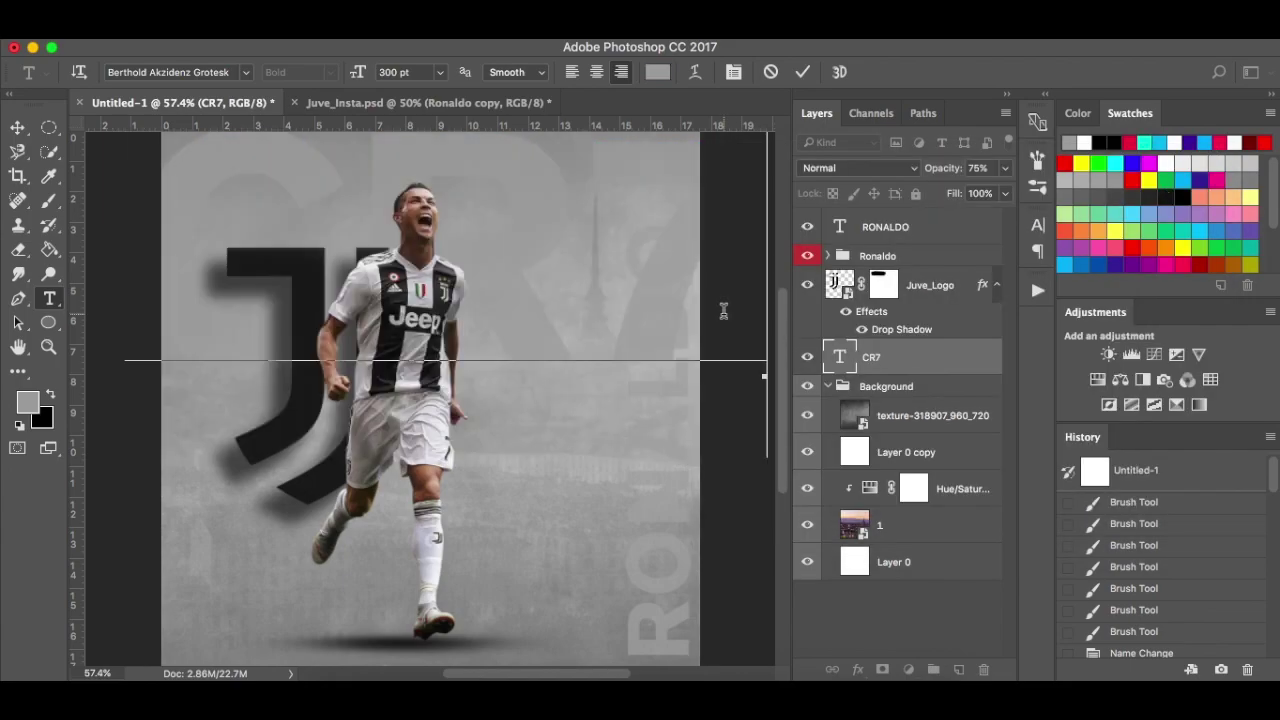
# Check the CR7 layer in Juve_Insta.psd, set Untitled-1's CR7 layer opacity to 50% and nudge the text slightly down.
pyautogui.click(349, 103)
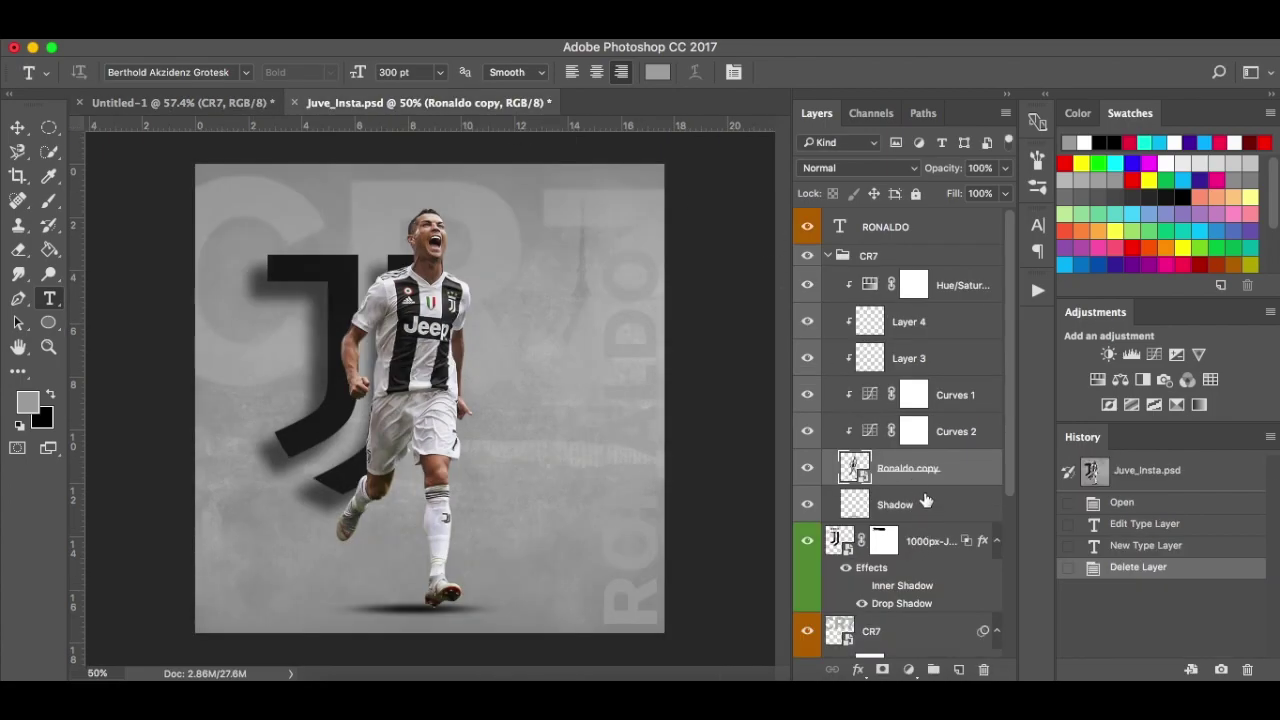
pyautogui.scroll(-3, 931, 508)
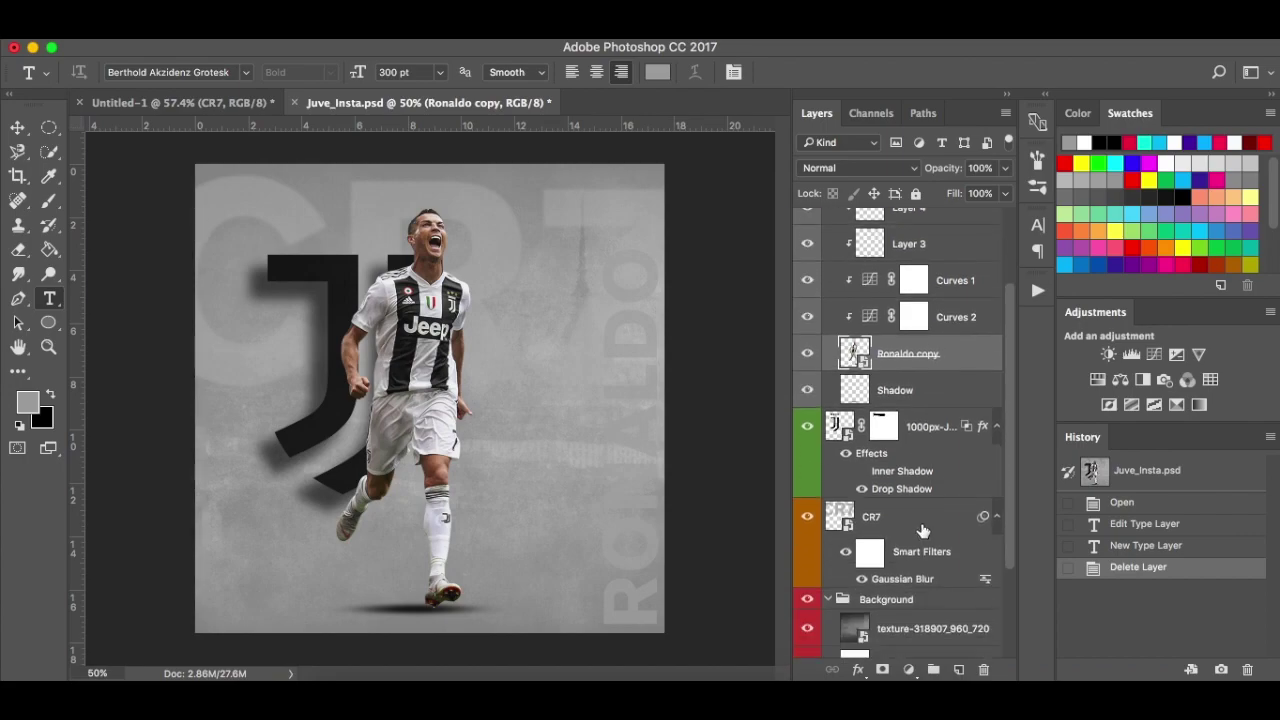
pyautogui.click(922, 522)
pyautogui.click(262, 105)
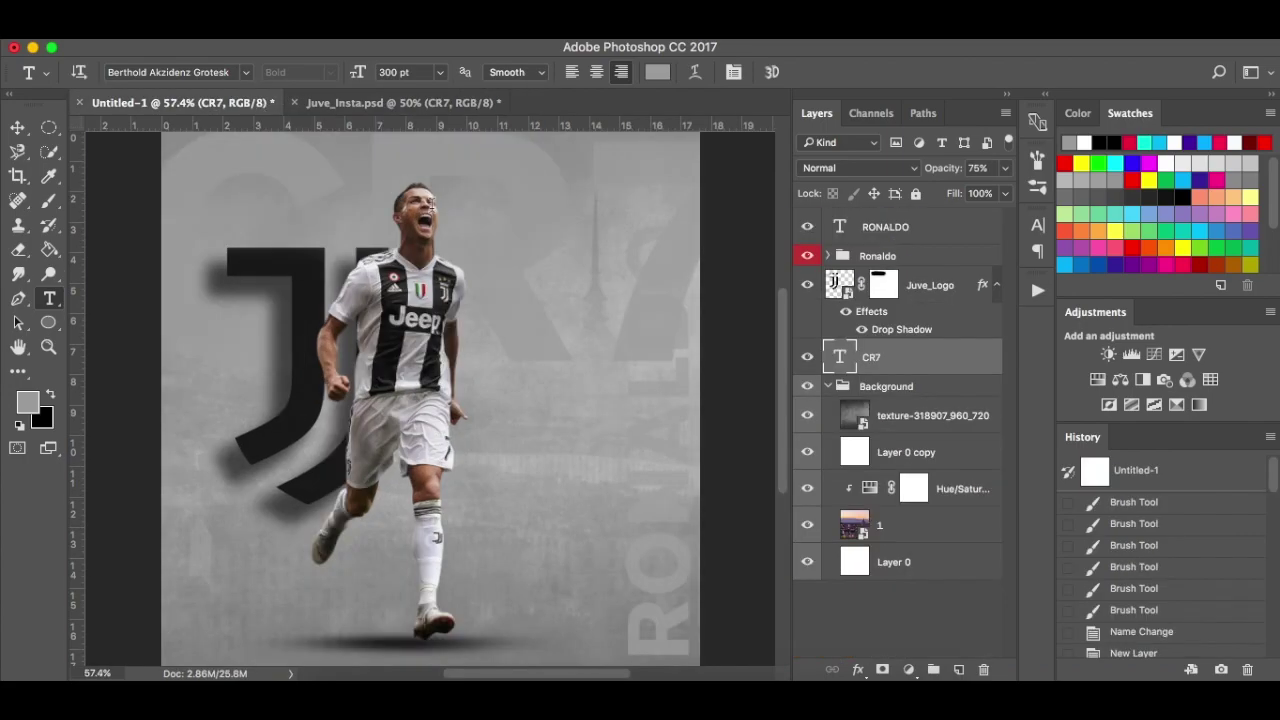
pyautogui.click(1005, 168)
pyautogui.moveTo(971, 191); pyautogui.dragTo(961, 193)
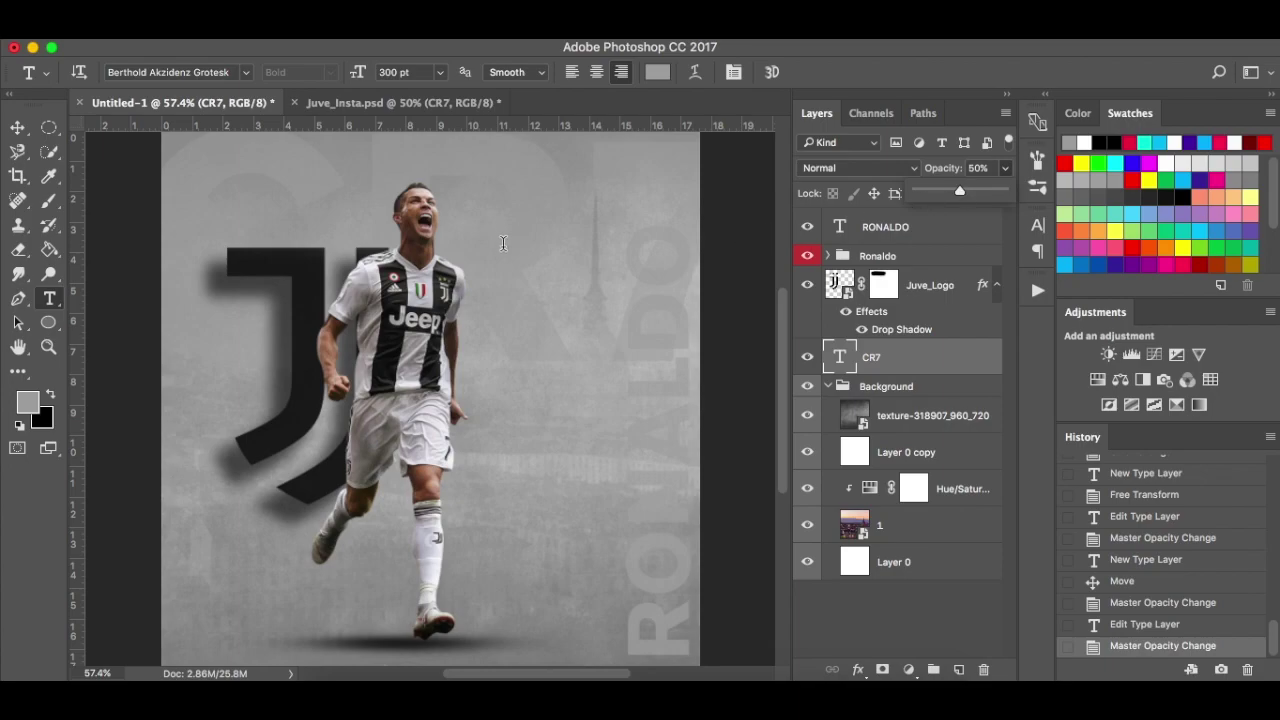
pyautogui.press('v')
pyautogui.moveTo(519, 261); pyautogui.dragTo(519, 271)
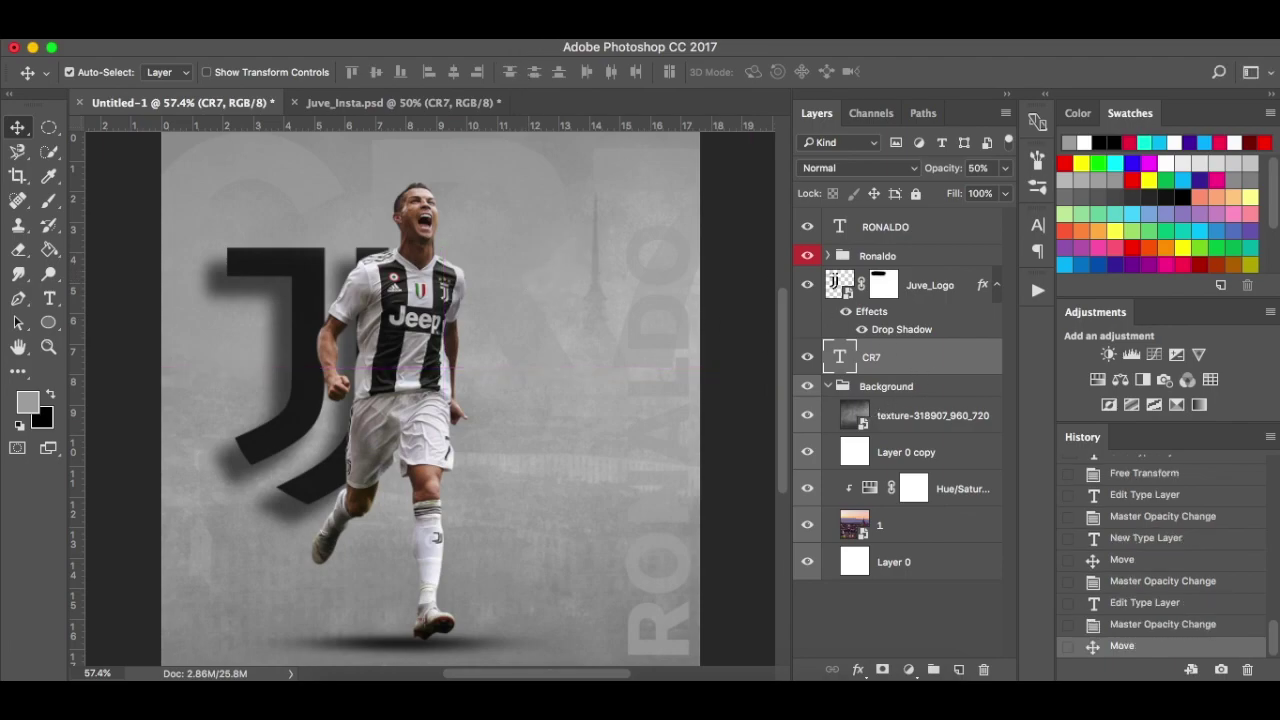
# Convert the CR7 text layer to a smart object and apply a Gaussian Blur with a 3.0 pixel radius.
pyautogui.click(462, 28)
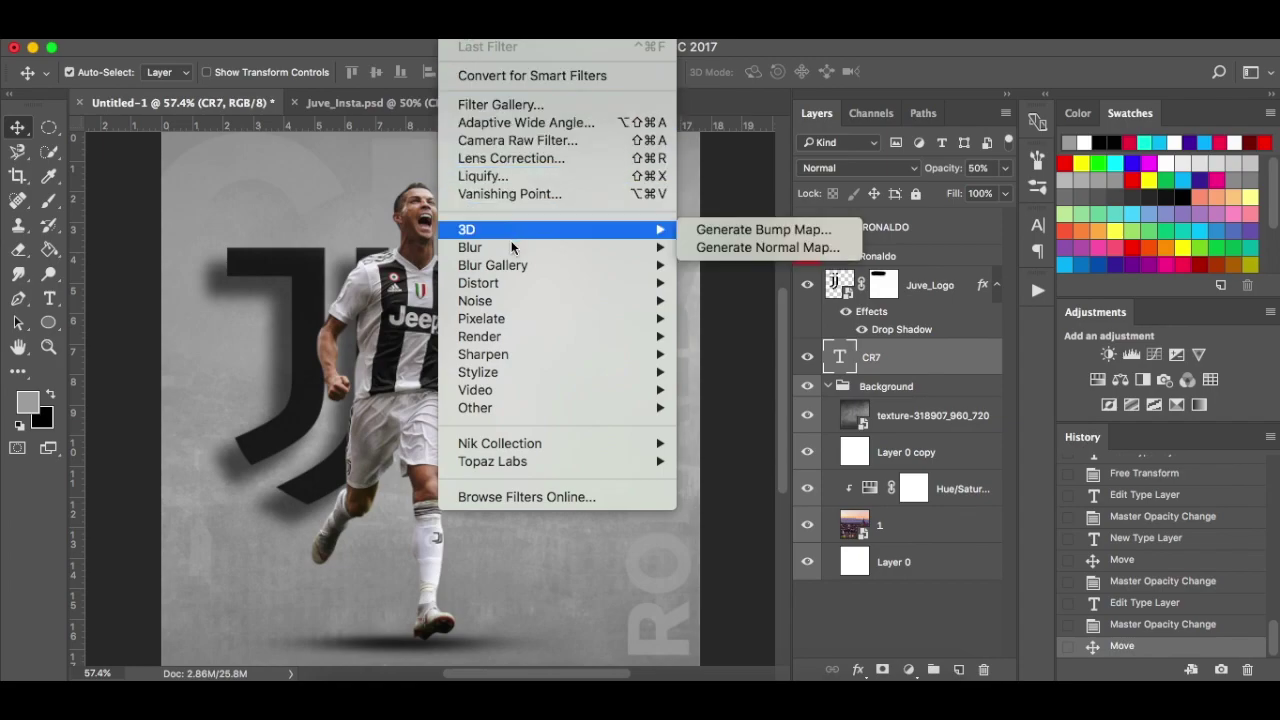
pyautogui.moveTo(520, 248)
pyautogui.click(737, 318)
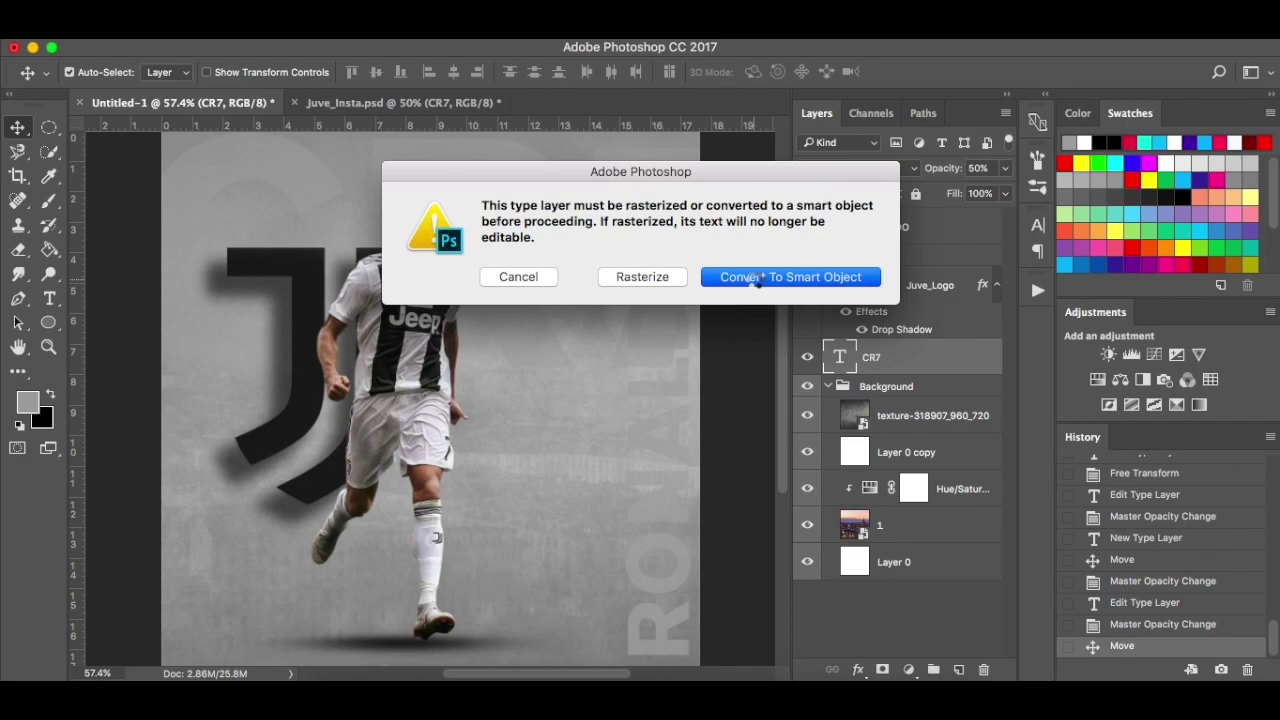
pyautogui.click(753, 277)
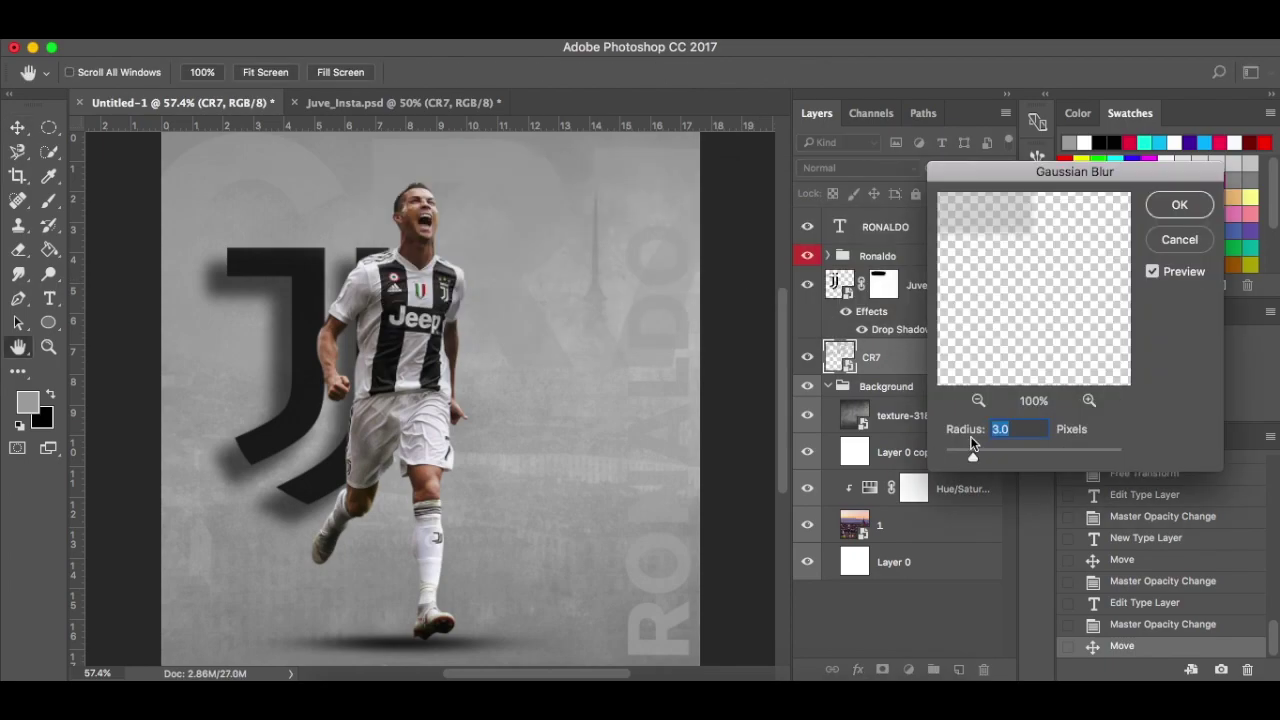
pyautogui.click(1181, 206)
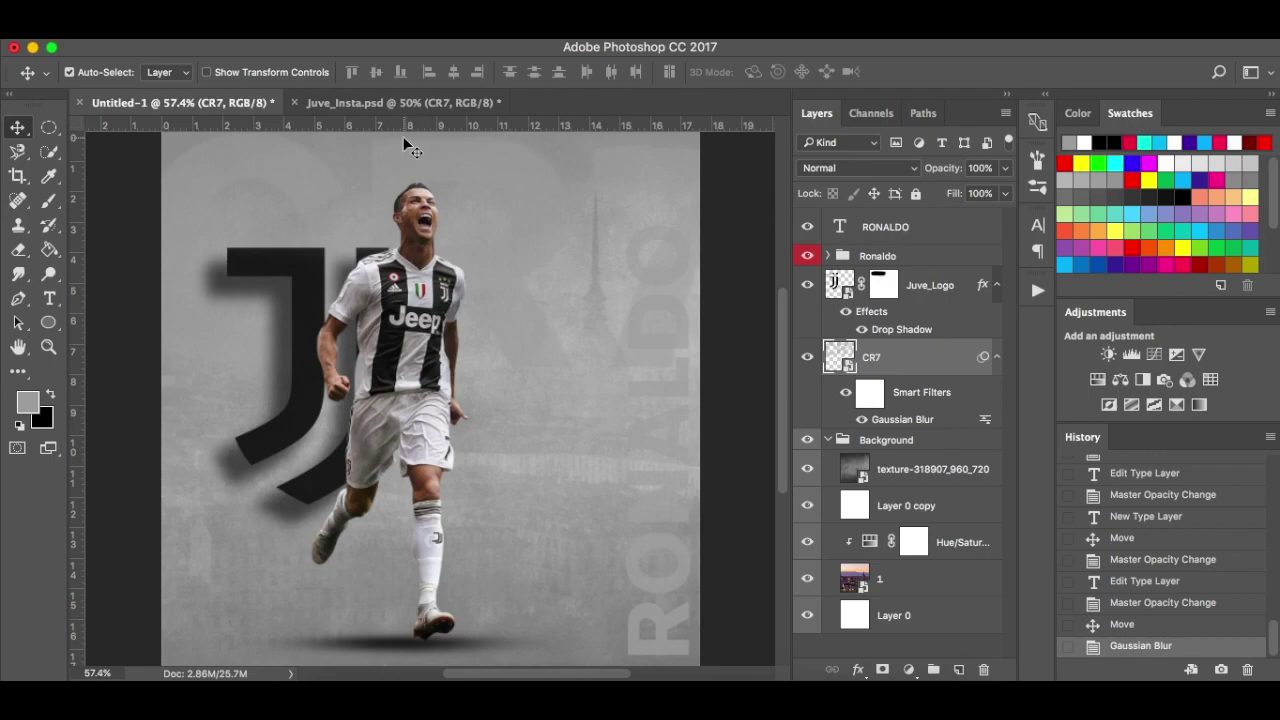
# Compare the blurred CR7 lettering with the Juve_Insta.psd version and review the latest history states of Untitled-1.
pyautogui.click(414, 103)
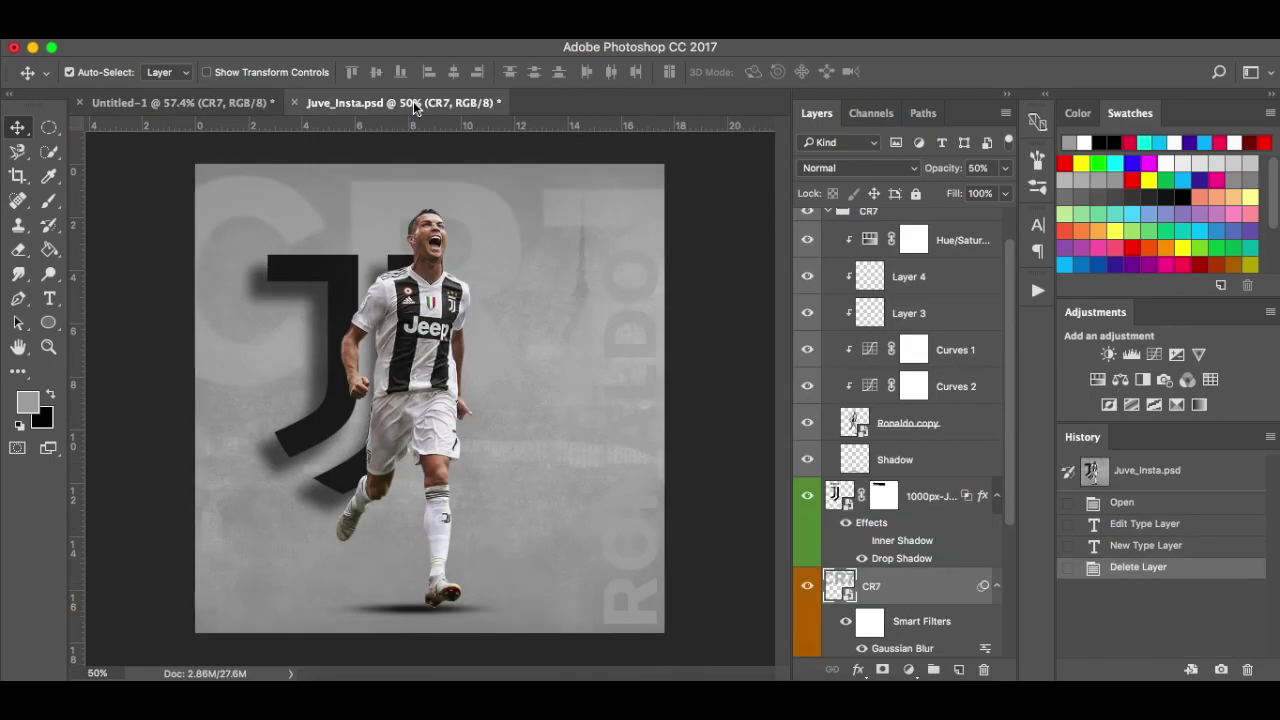
pyautogui.click(240, 104)
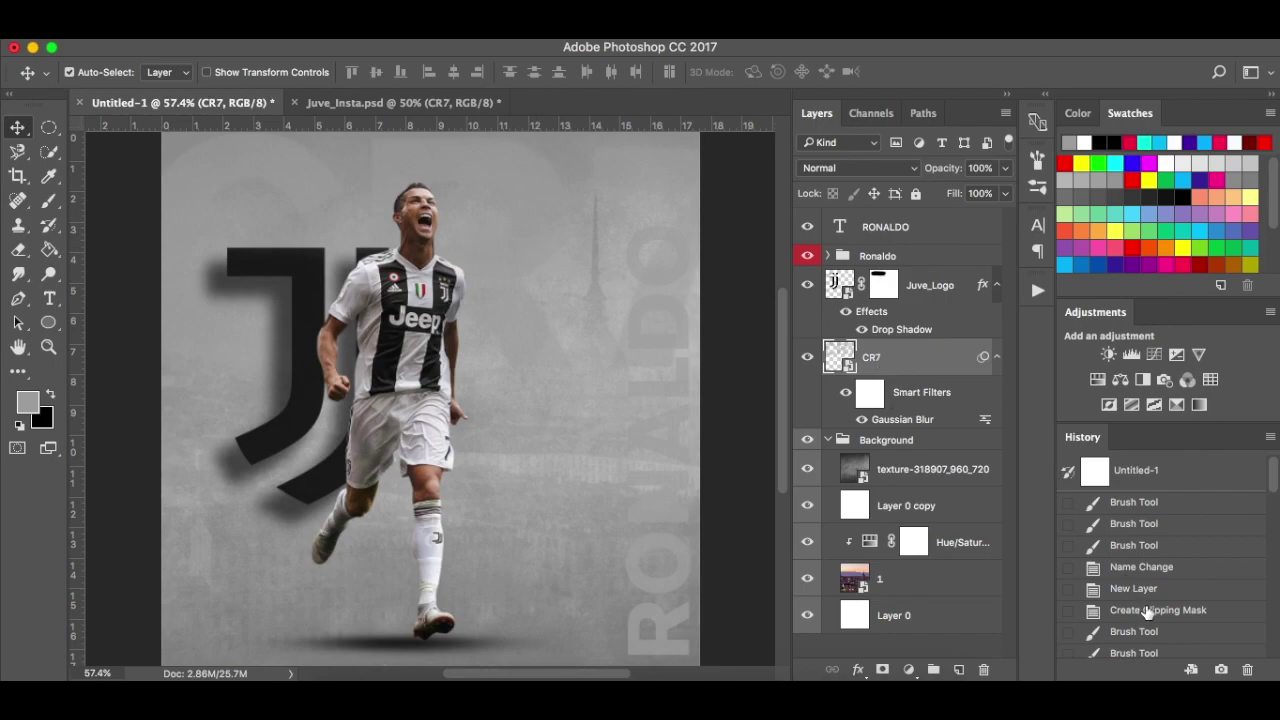
pyautogui.scroll(-10, 1150, 608)
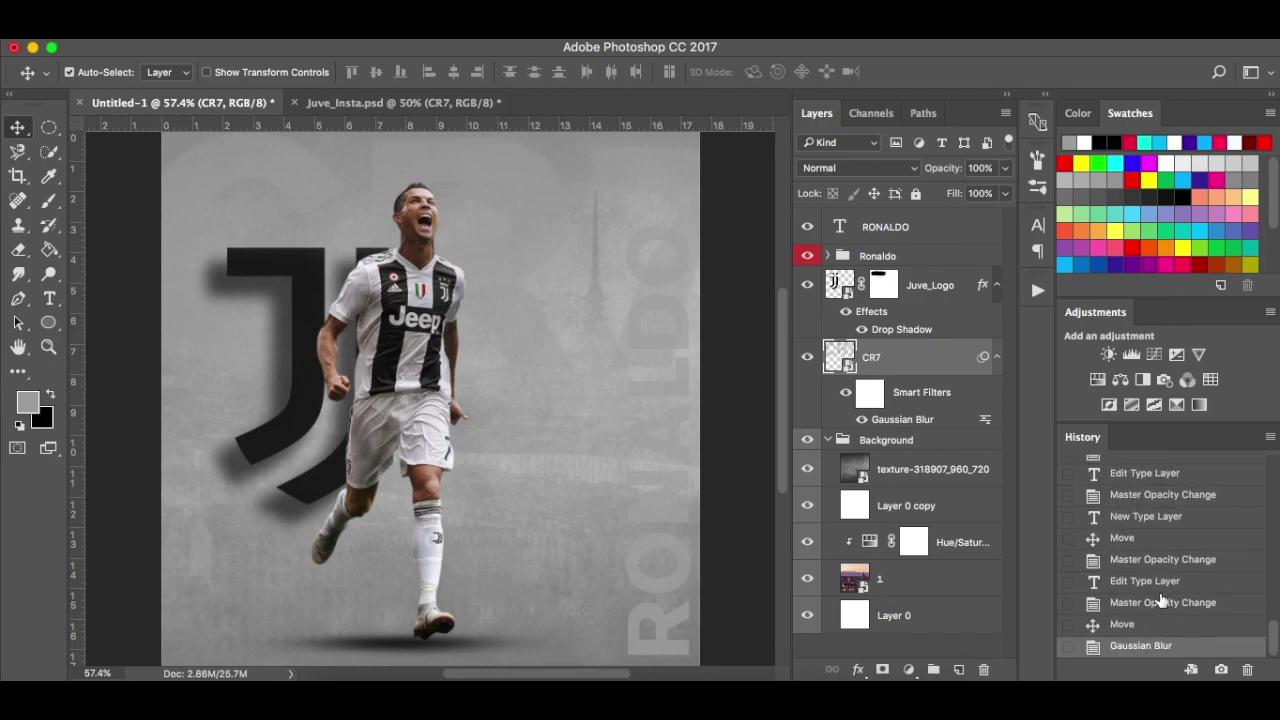
# Revert the history to the CR7 opacity change before the move and blur, and recolor the whole CR7 text to bcbaba.
pyautogui.click(1160, 602)
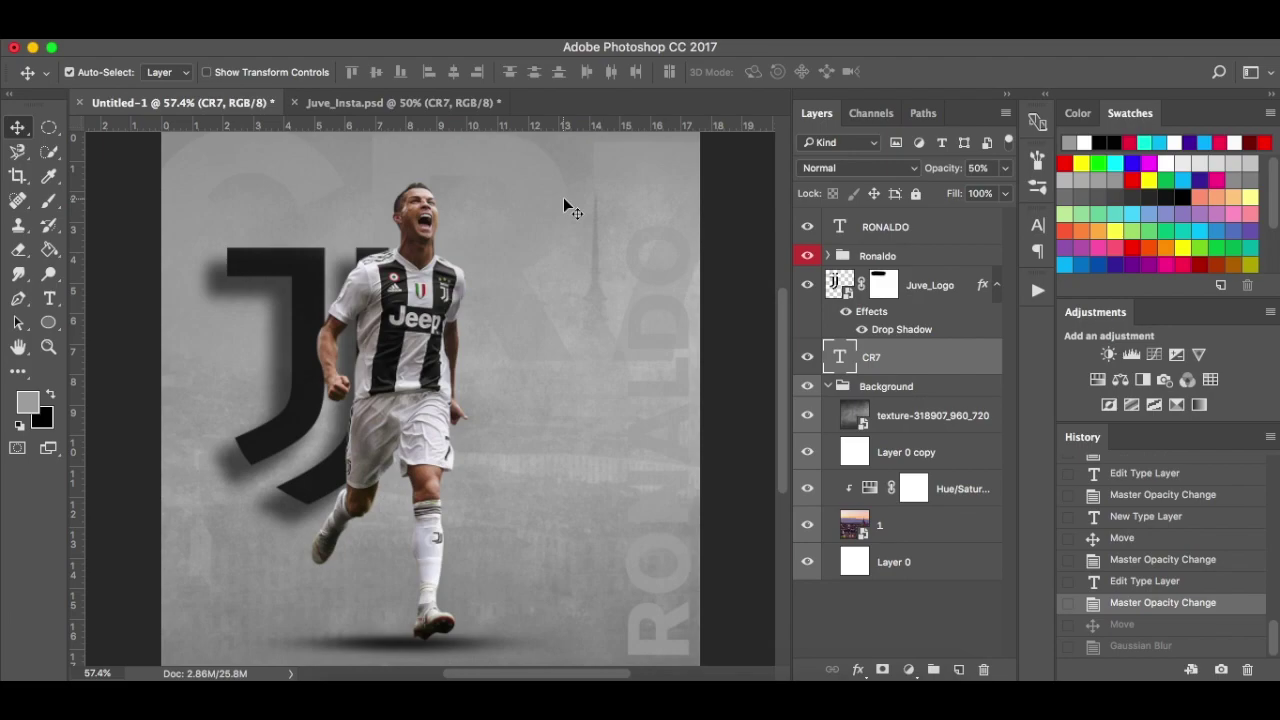
pyautogui.press('t')
pyautogui.click(537, 263)
pyautogui.hotkey('ctrl', 'a')
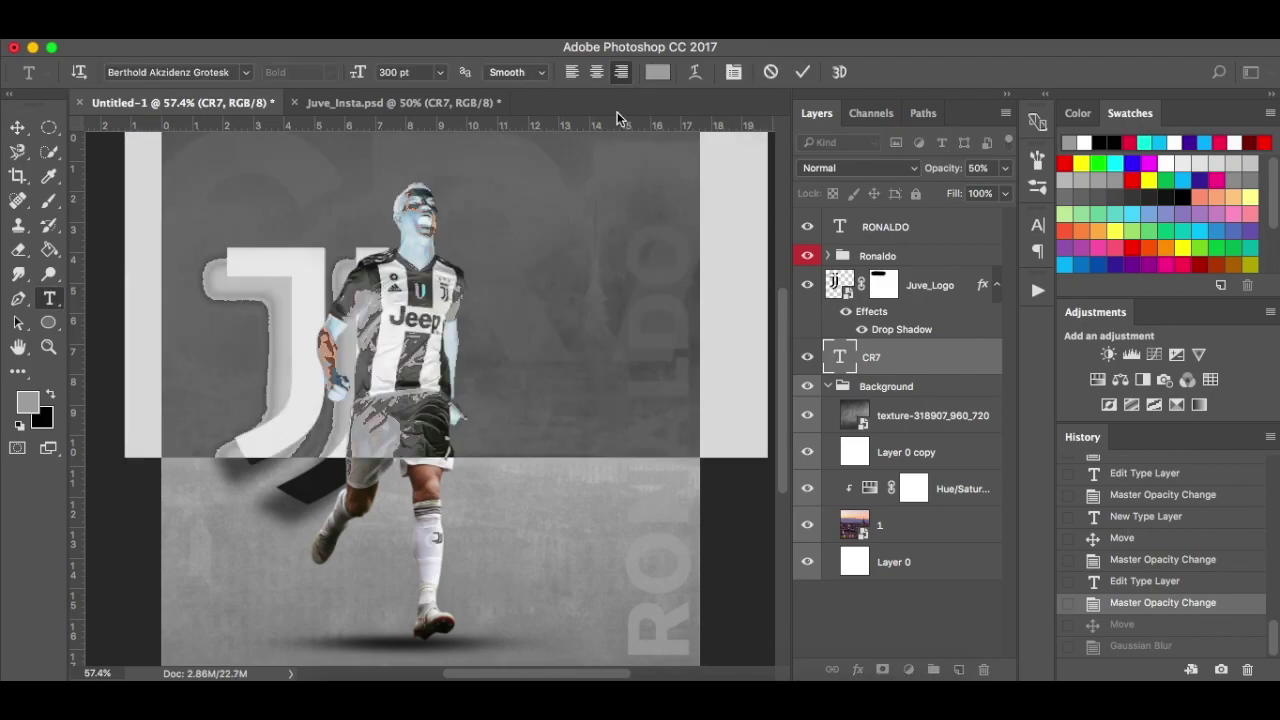
pyautogui.click(657, 72)
pyautogui.click(731, 260)
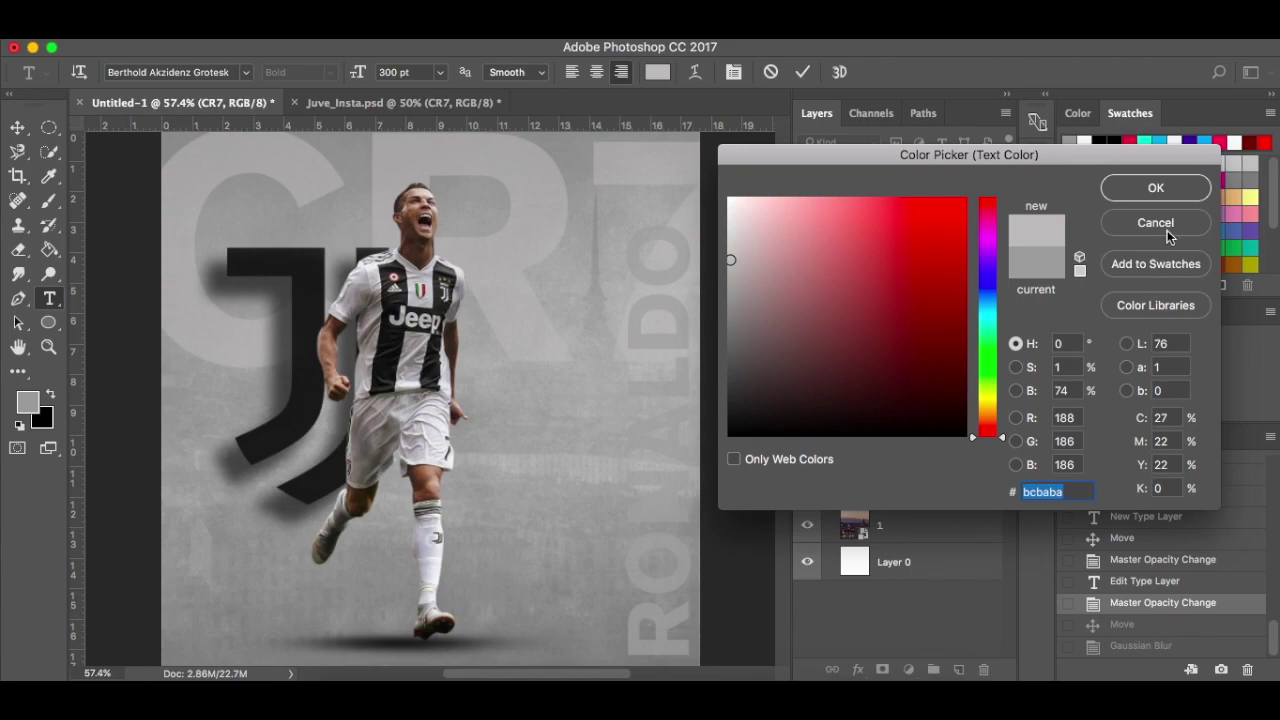
pyautogui.click(1110, 187)
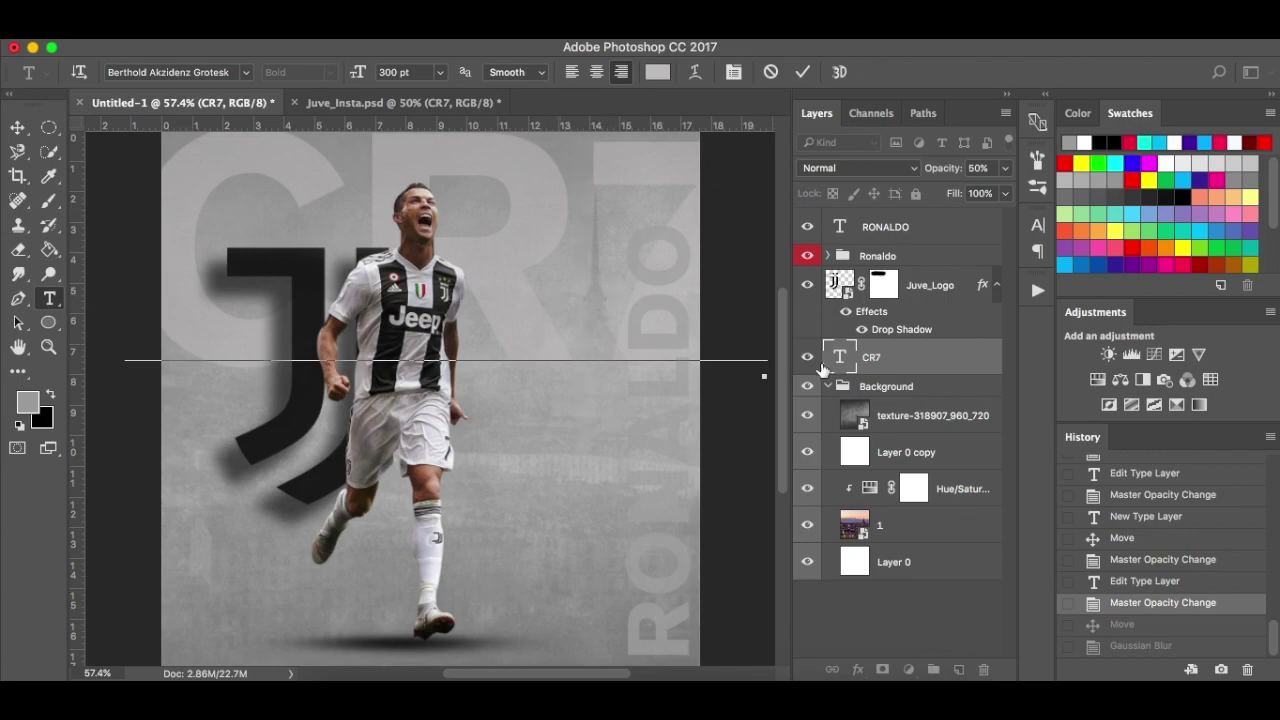
pyautogui.click(937, 368)
# Convert the recolored CR7 text layer to a smart object and reapply a 3.0 pixel Gaussian Blur, comparing it with the preview off.
pyautogui.rightClick(937, 365)
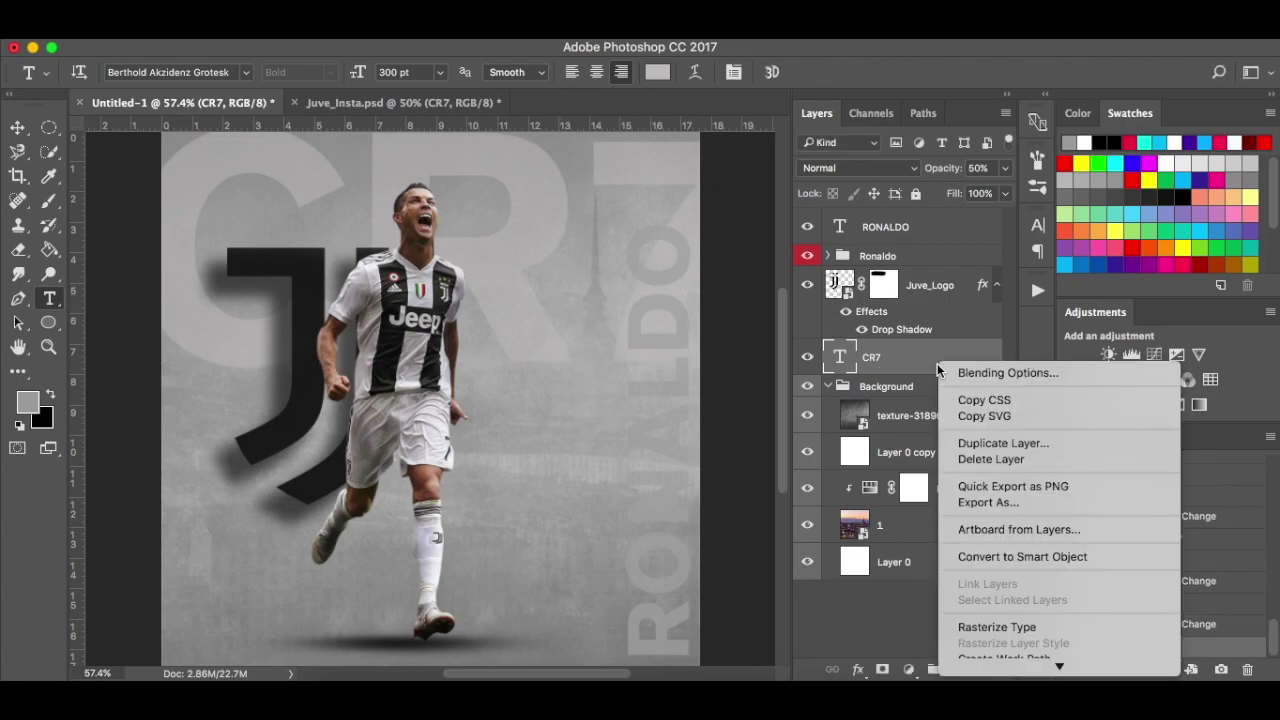
pyautogui.click(977, 556)
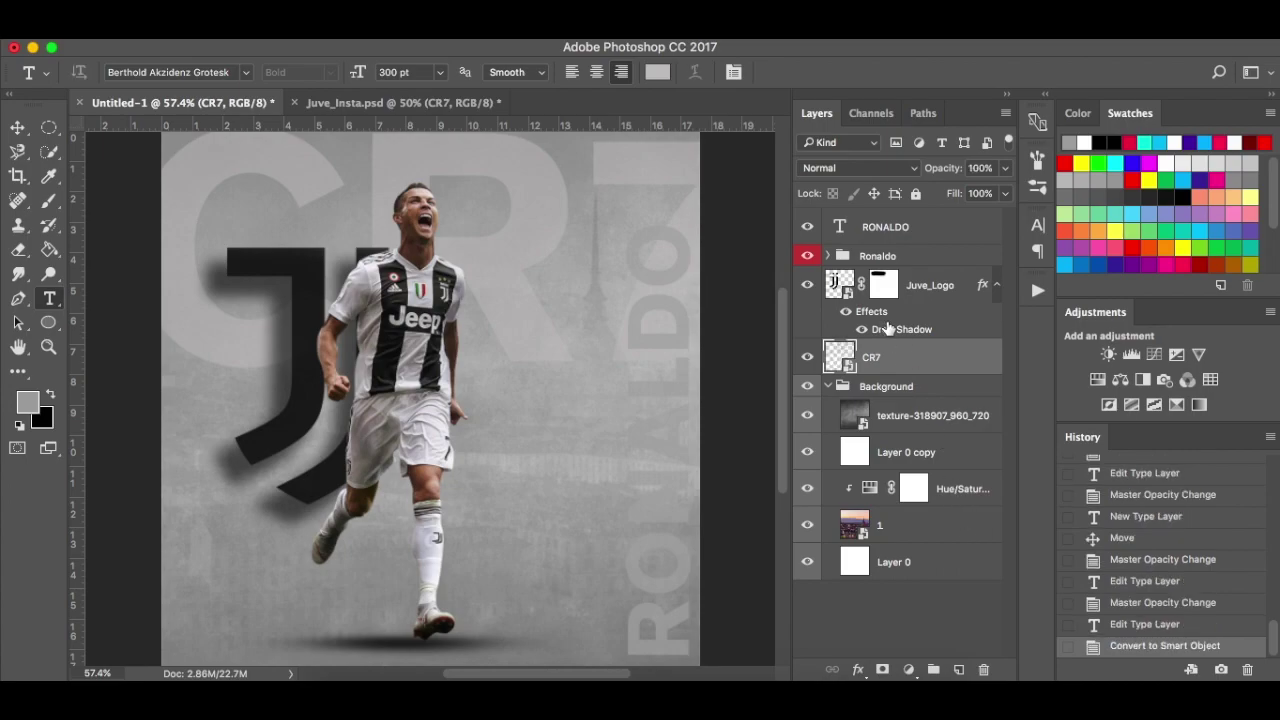
pyautogui.click(470, 18)
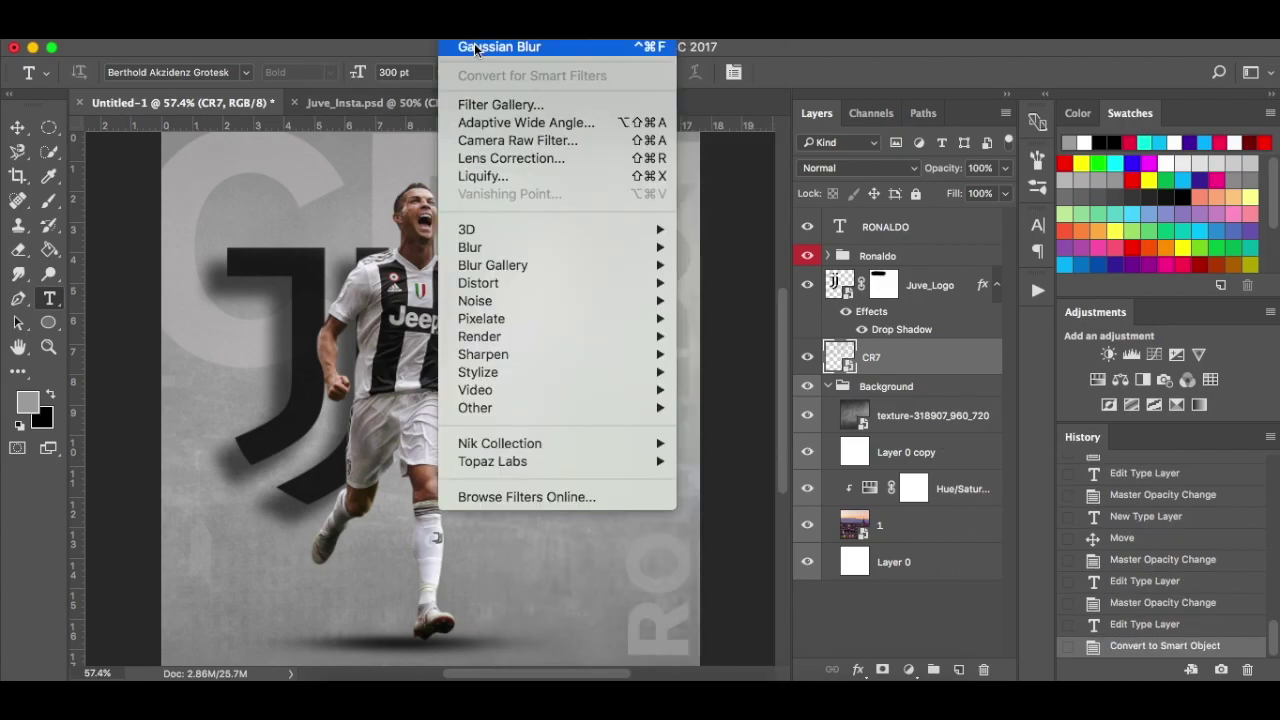
pyautogui.click(505, 47)
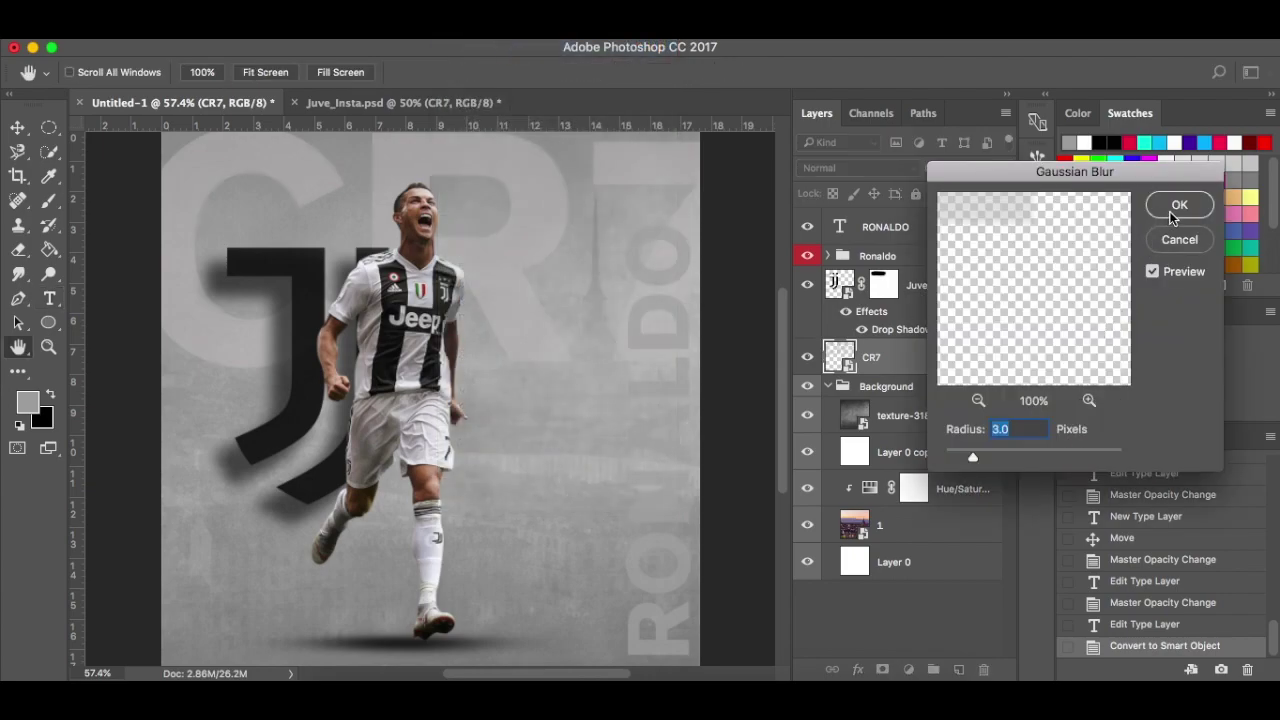
pyautogui.click(1152, 276)
pyautogui.click(1152, 276)
pyautogui.click(1152, 277)
pyautogui.click(1152, 273)
pyautogui.click(1188, 203)
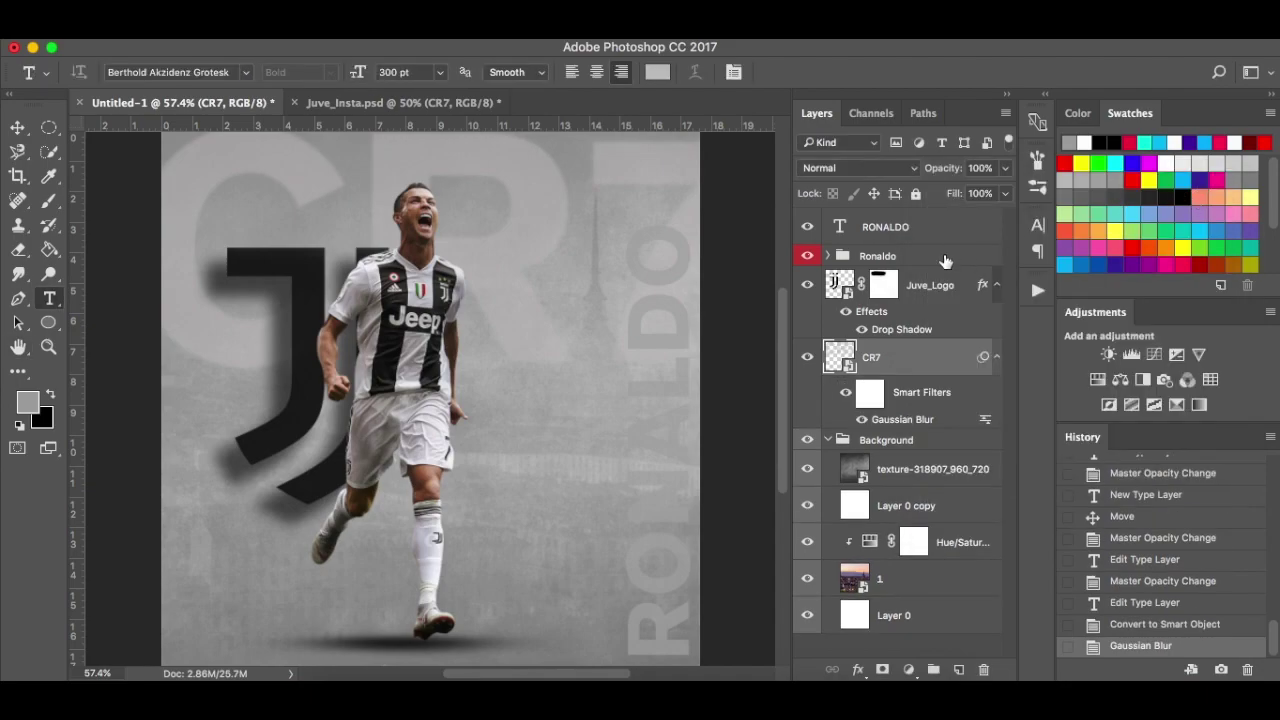
# Lower the blurred CR7 smart object's opacity to 50% and deselect the layer.
pyautogui.click(1005, 170)
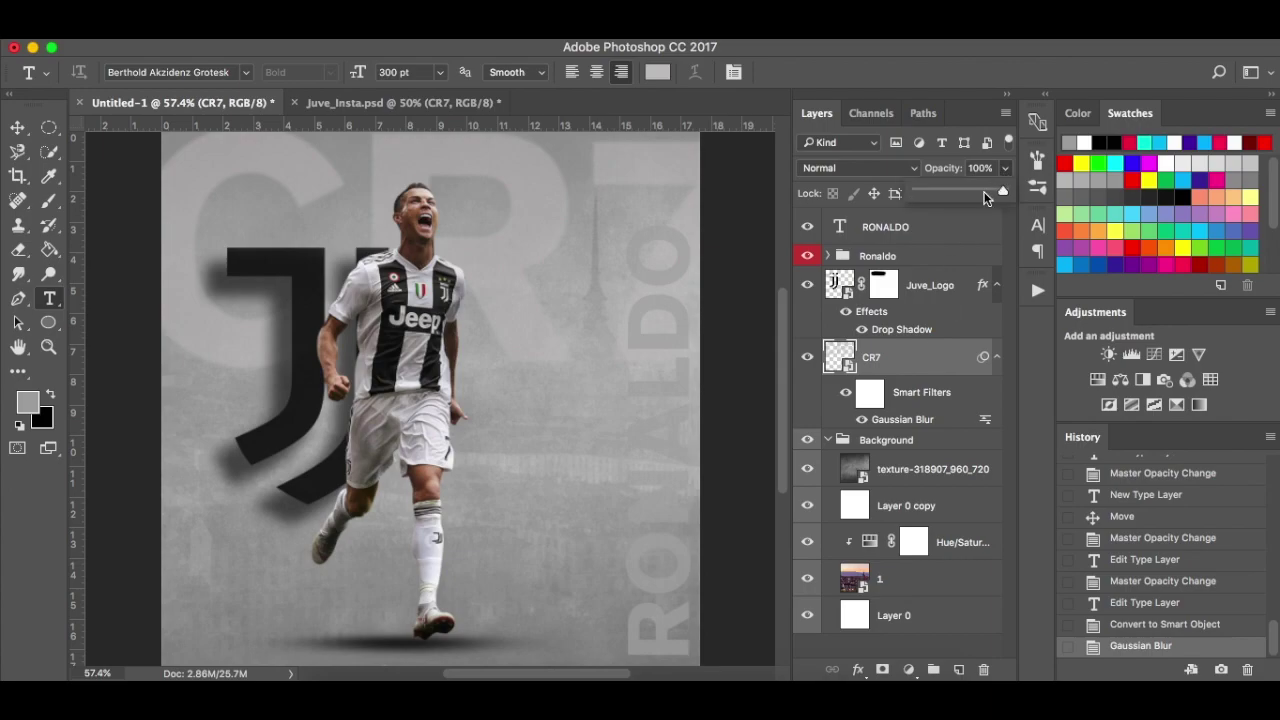
pyautogui.moveTo(971, 195); pyautogui.dragTo(966, 195)
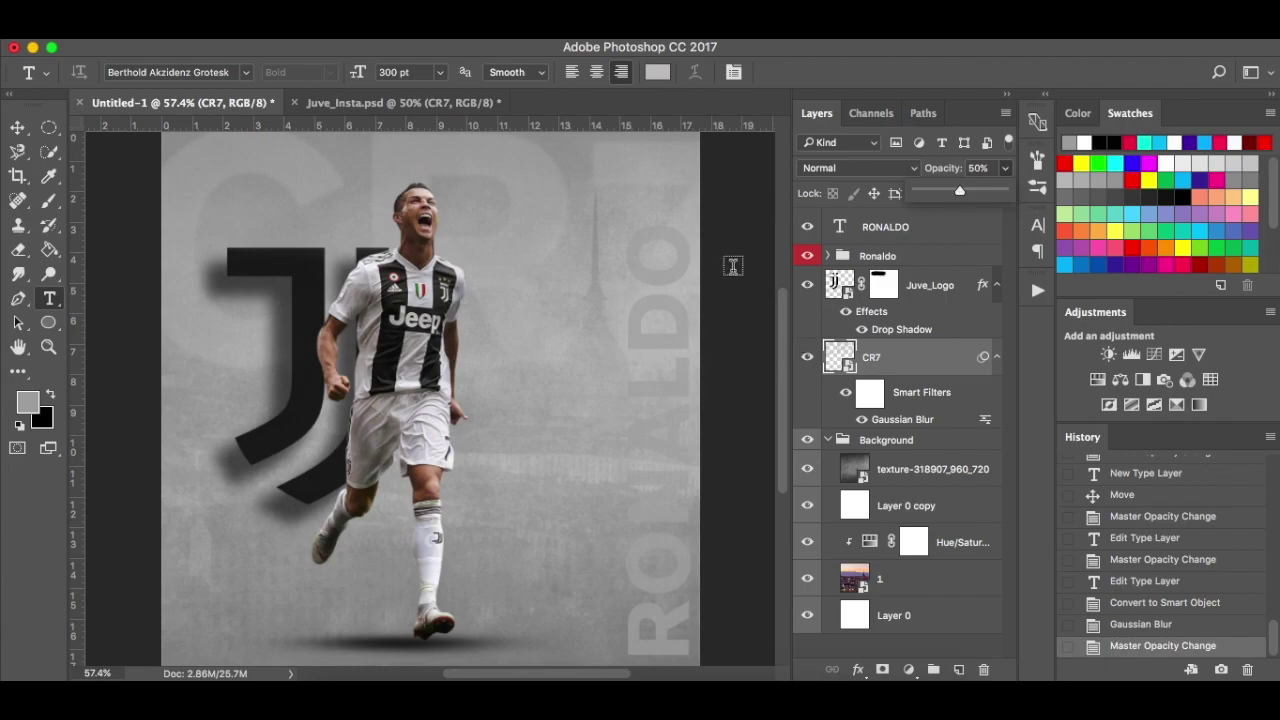
pyautogui.press('v')
pyautogui.click(757, 292)
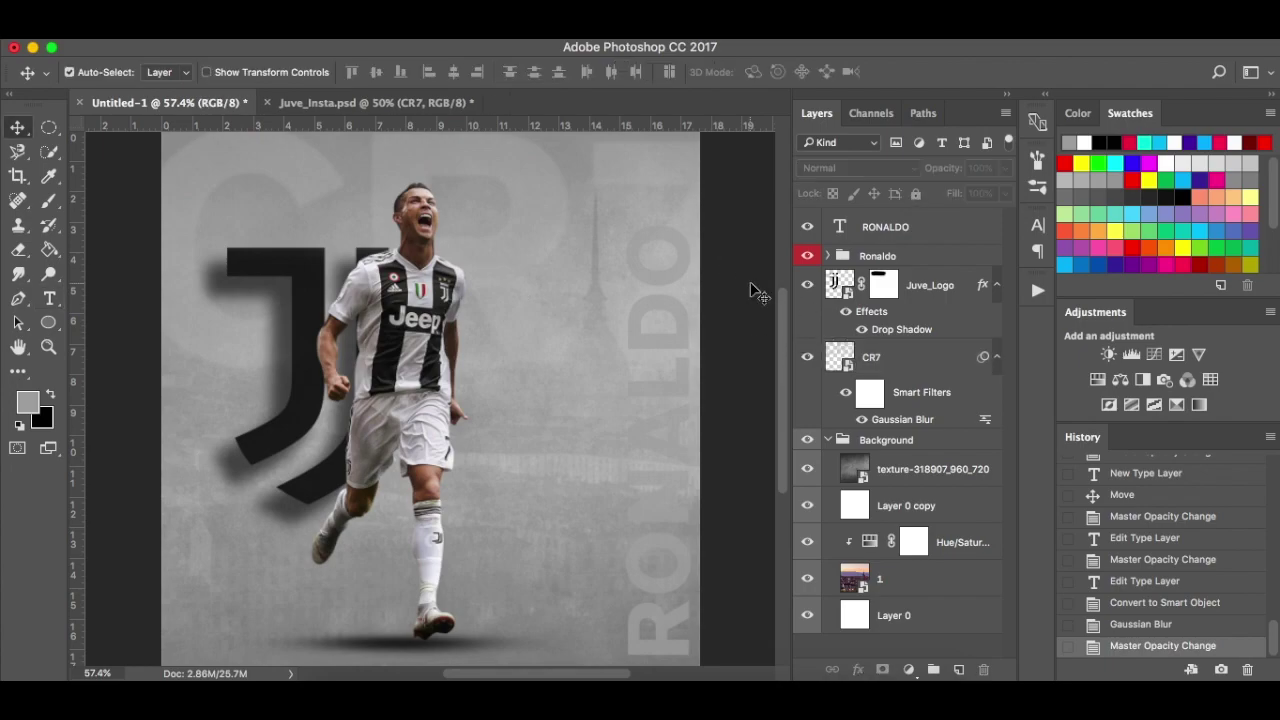